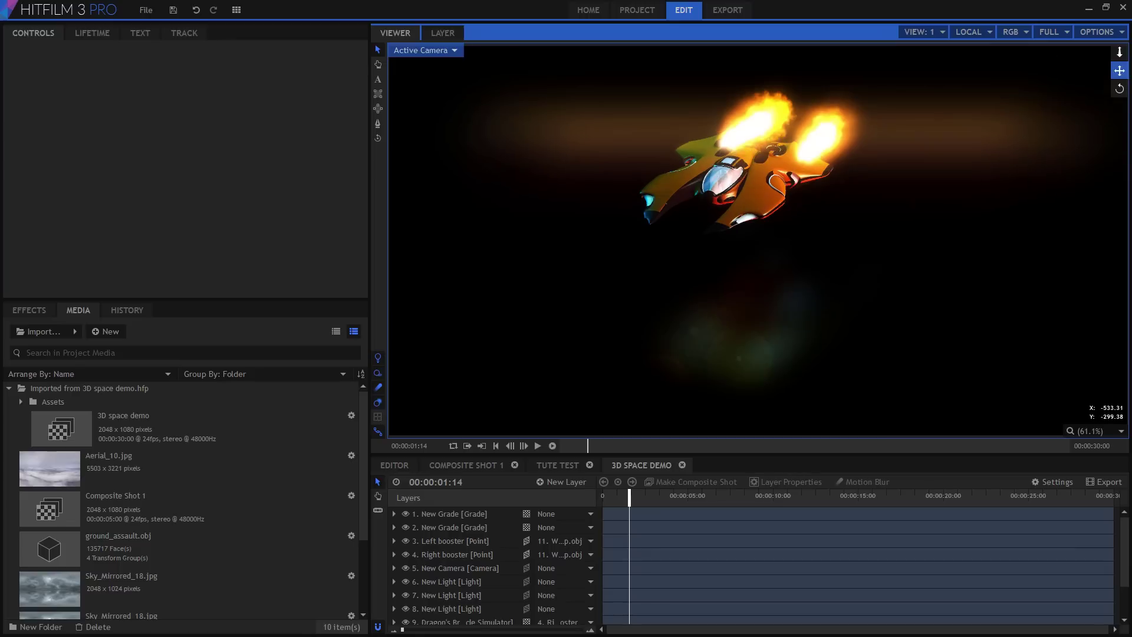
# Step: Set the Wraith ship model and both Dragon's Breath particle simulator layers to 3D Unrolled, and orbit the camera around the ship
pyautogui.moveTo(1119, 52); pyautogui.dragTo(1089, 178)
pyautogui.moveTo(734, 203); pyautogui.dragTo(751, 252)
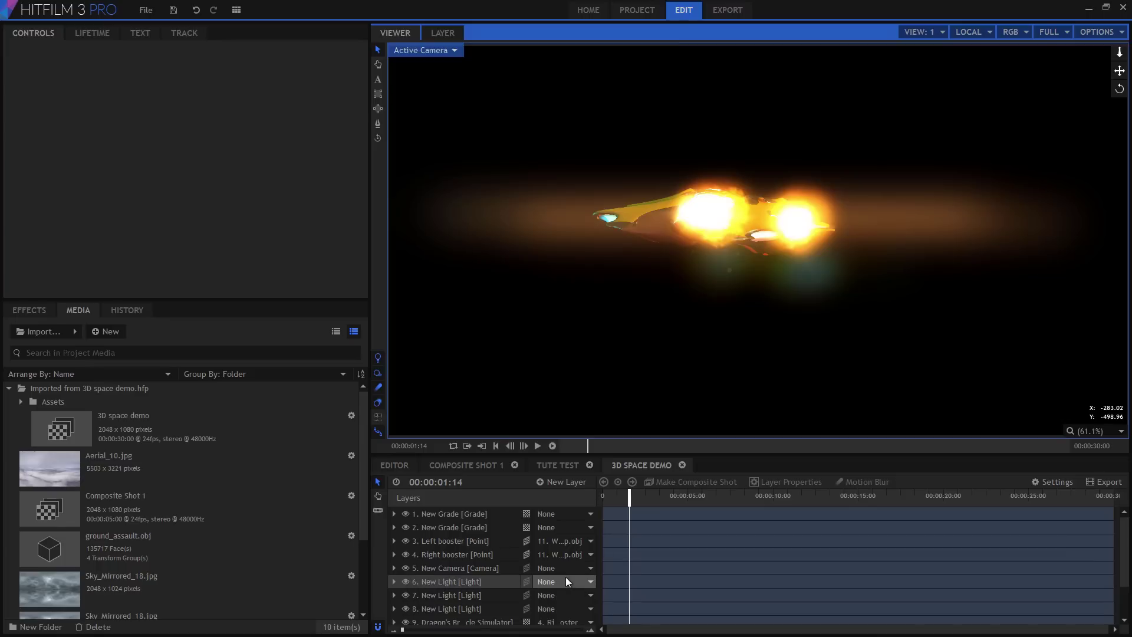
pyautogui.scroll(-2, 558, 587)
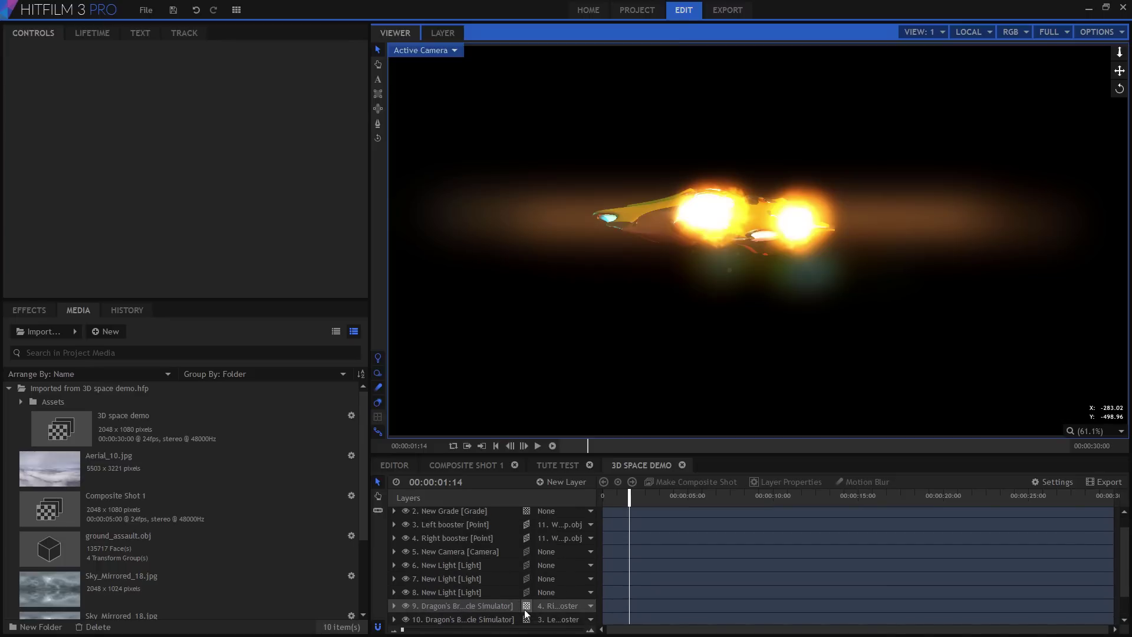
pyautogui.scroll(-2, 527, 613)
pyautogui.click(527, 608)
pyautogui.click(545, 590)
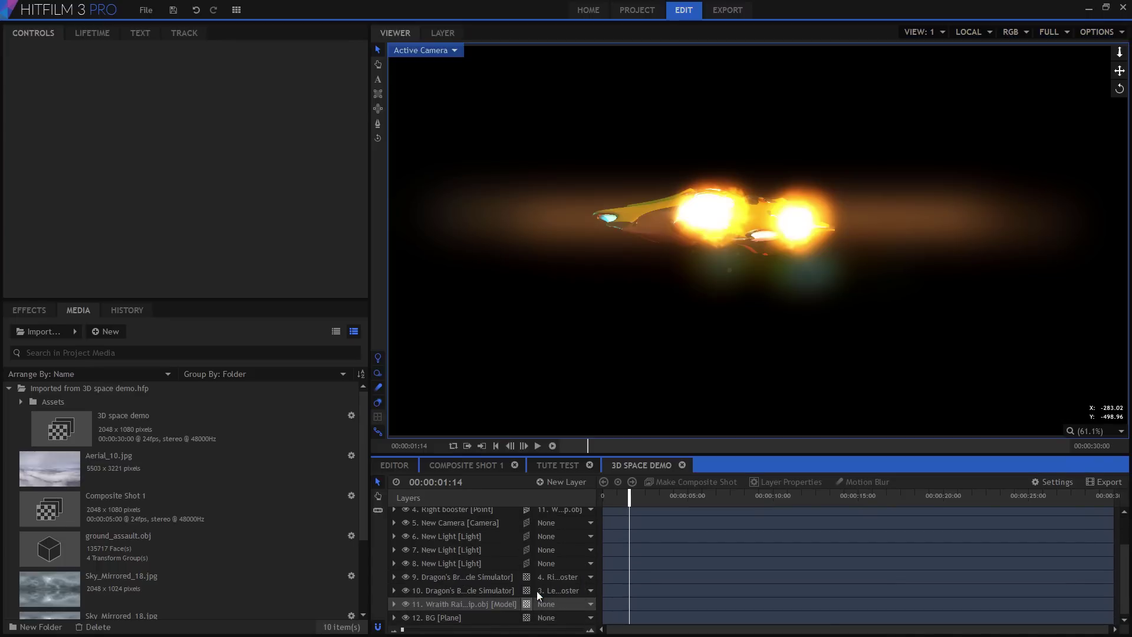
pyautogui.click(529, 591)
pyautogui.click(540, 577)
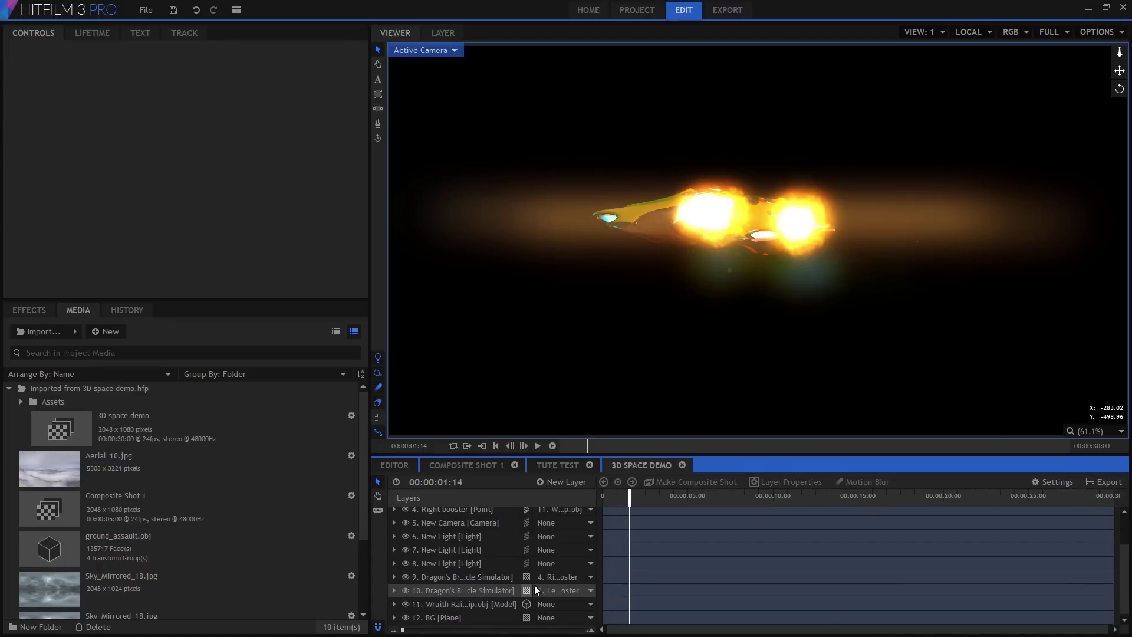
pyautogui.click(526, 578)
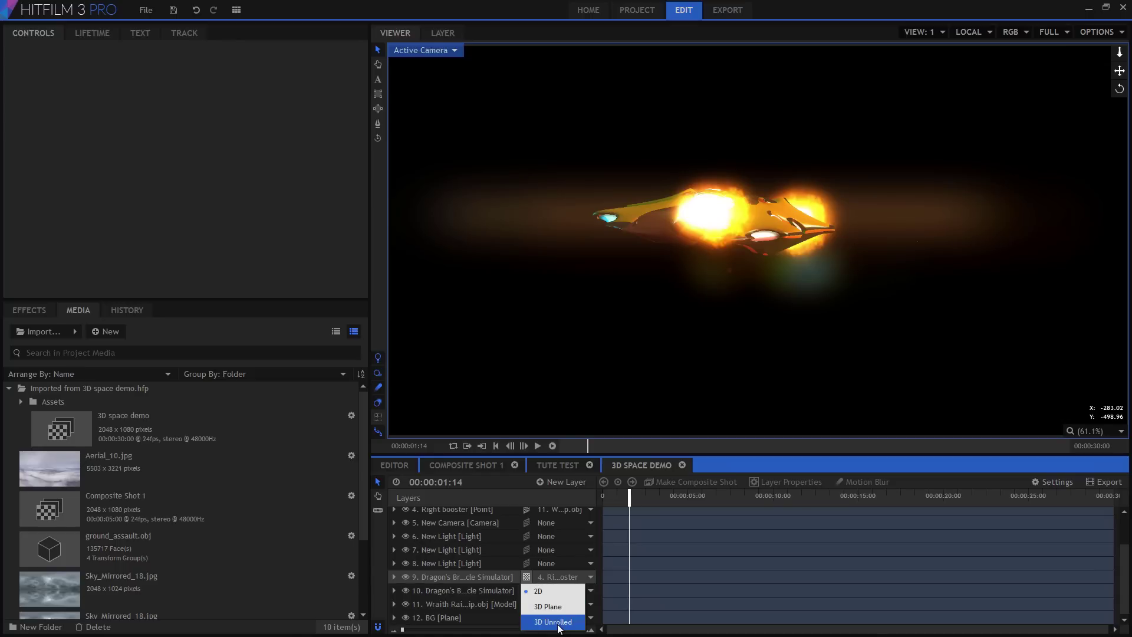
pyautogui.moveTo(745, 223); pyautogui.dragTo(708, 191)
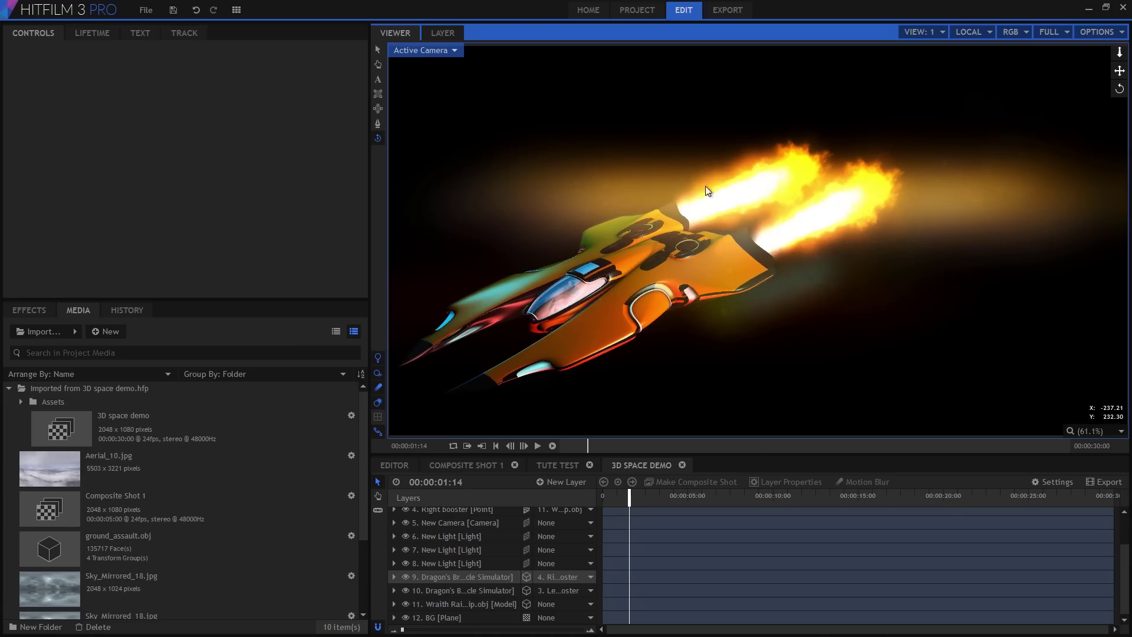
pyautogui.moveTo(761, 221); pyautogui.dragTo(810, 241)
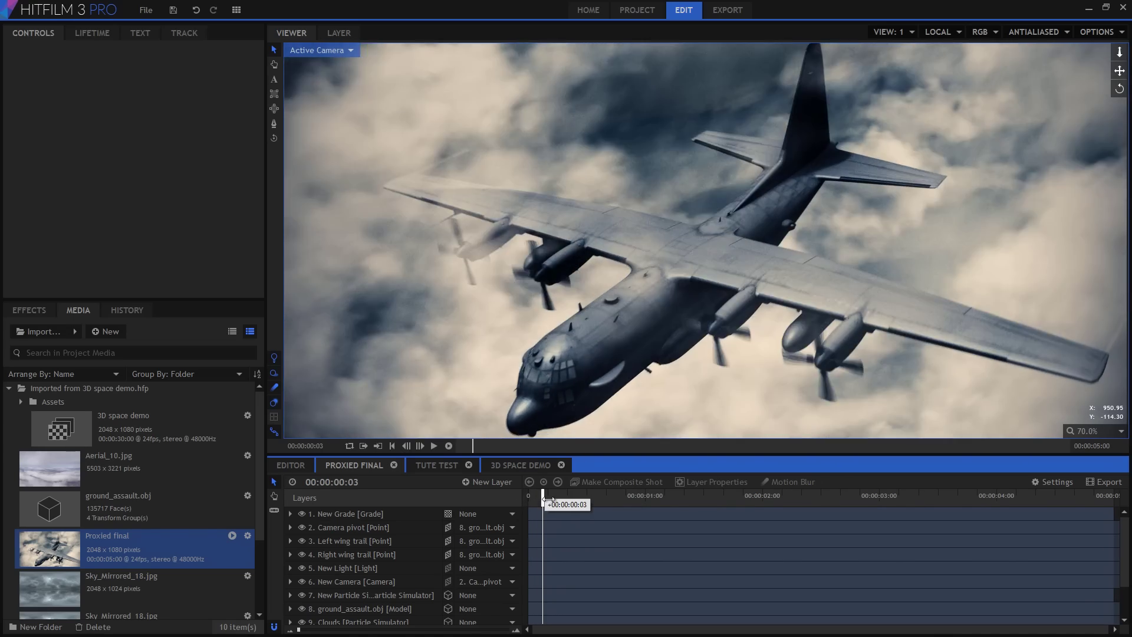
# Step: Play back the Proxied final composite shot and return the playhead to 00:00:00:05
pyautogui.moveTo(543, 500)
pyautogui.mouseDown()
pyautogui.moveTo(831, 499)
pyautogui.moveTo(1061, 480)
pyautogui.moveTo(979, 498)
pyautogui.moveTo(550, 507)
pyautogui.mouseUp()
pyautogui.press('space')
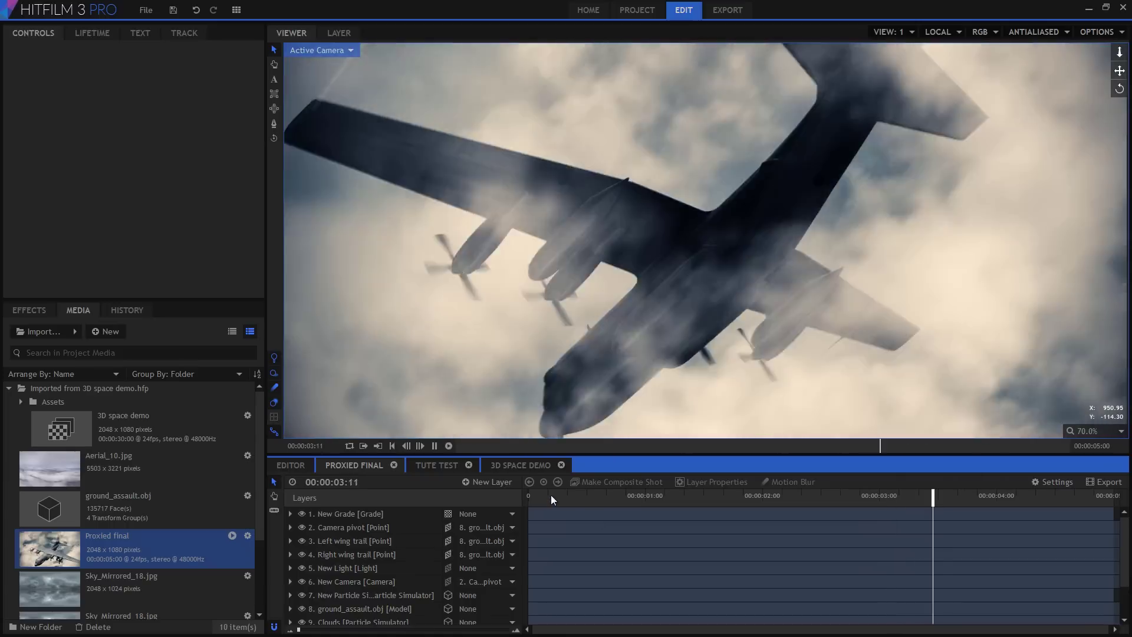
pyautogui.click(550, 494)
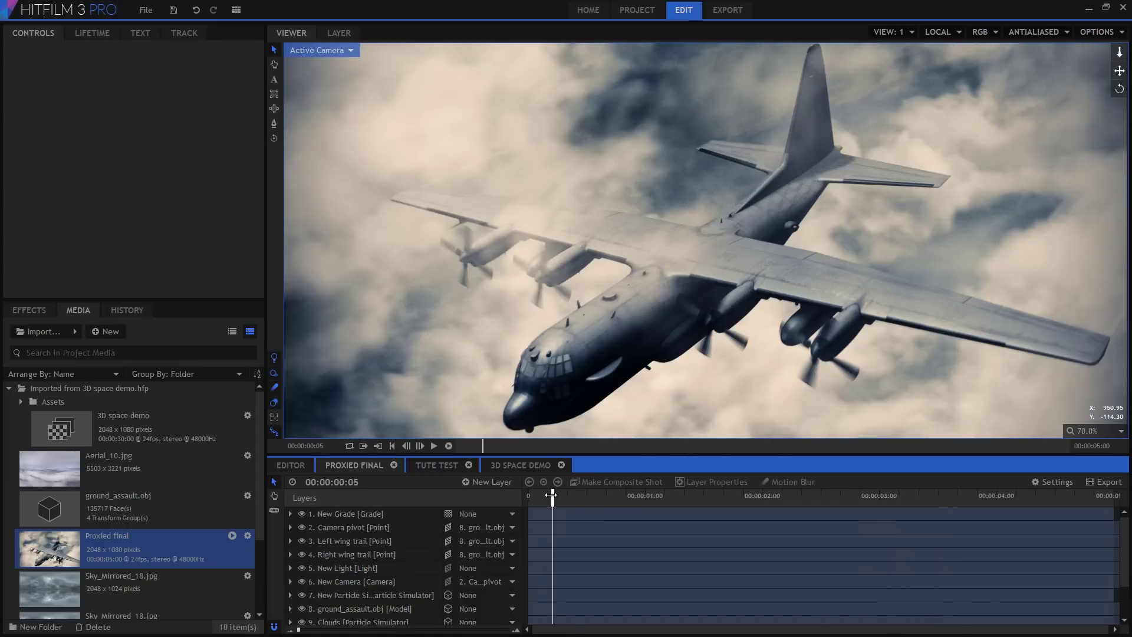
# Step: Disable Film Grain, Curves and Cine Style on the New Grade layer, hide the layer, and scrub the ungraded shot to 00:00:00:07
pyautogui.click(359, 514)
pyautogui.click(9, 103)
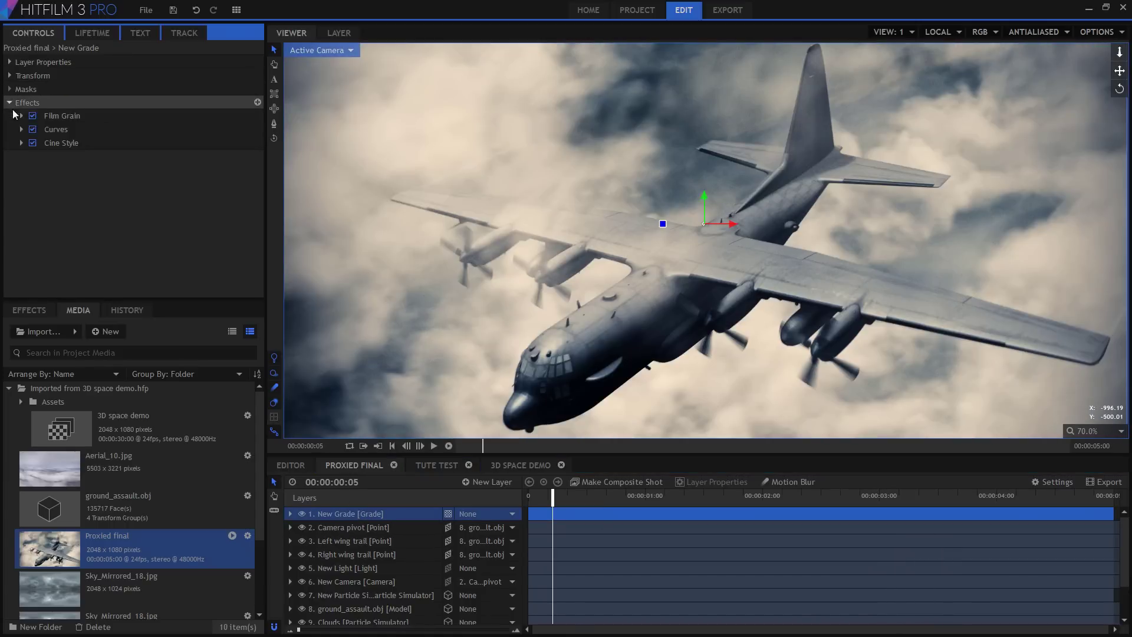
pyautogui.click(33, 142)
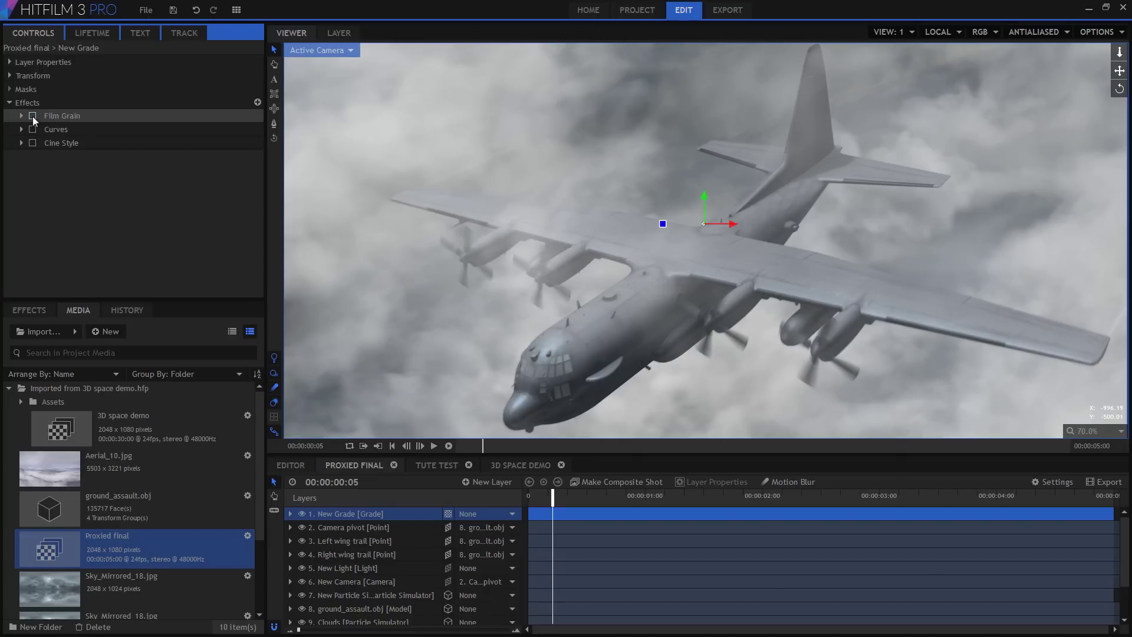
pyautogui.click(302, 516)
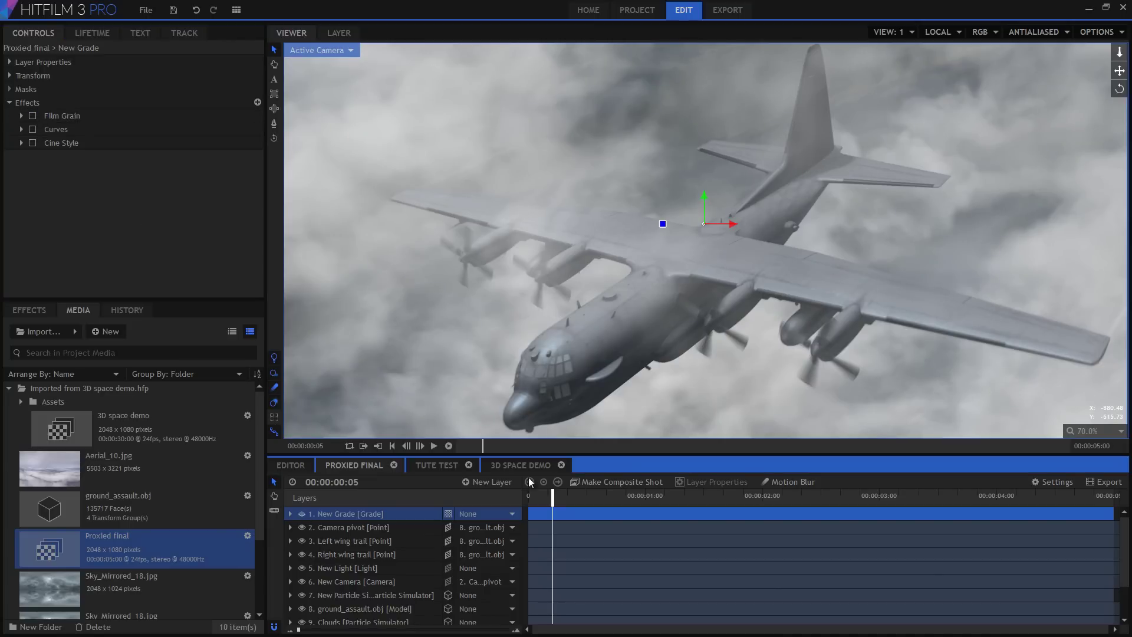
pyautogui.click(589, 496)
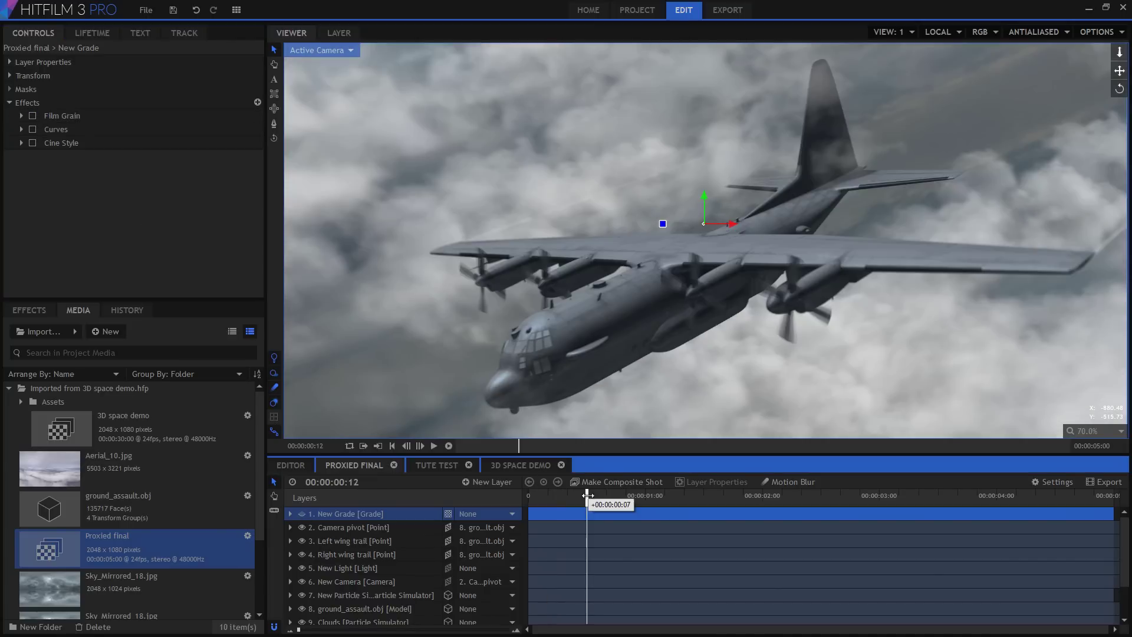
pyautogui.click(562, 498)
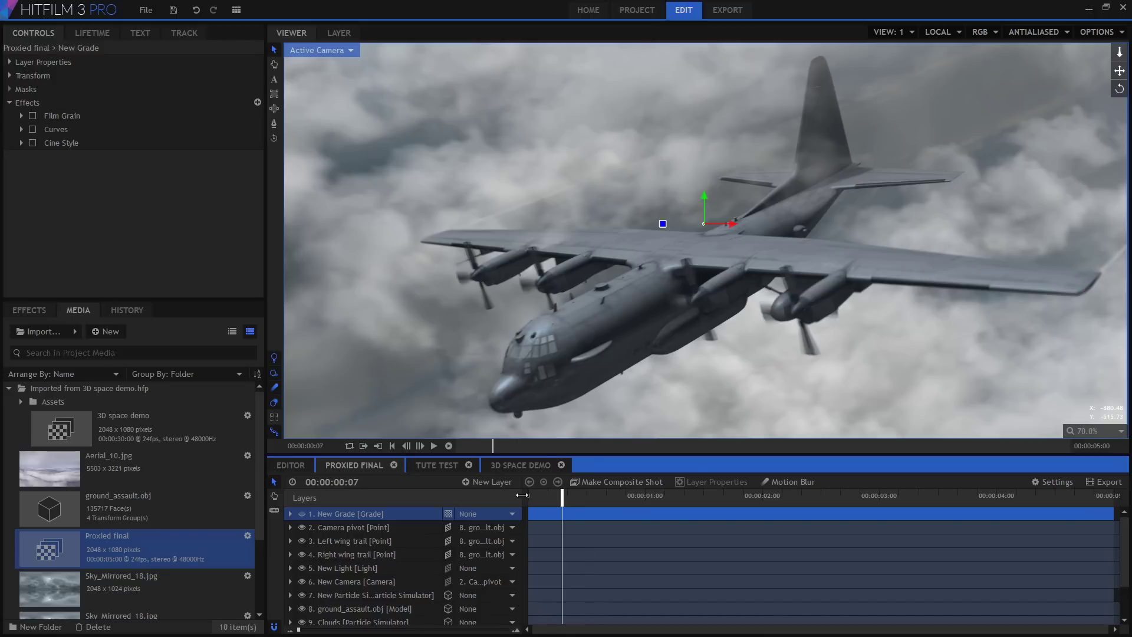
# Step: Toggle the visibility of Clouds particle simulator layer 9 and switch the viewer to the Perspective view
pyautogui.scroll(-1, 334, 584)
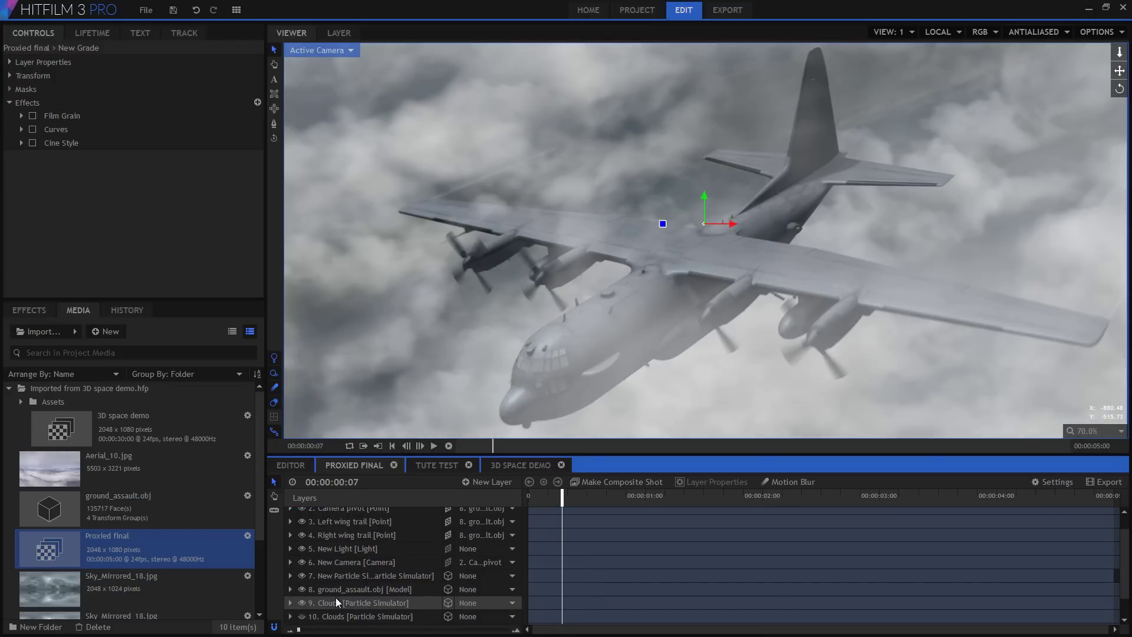
pyautogui.click(338, 601)
pyautogui.click(302, 604)
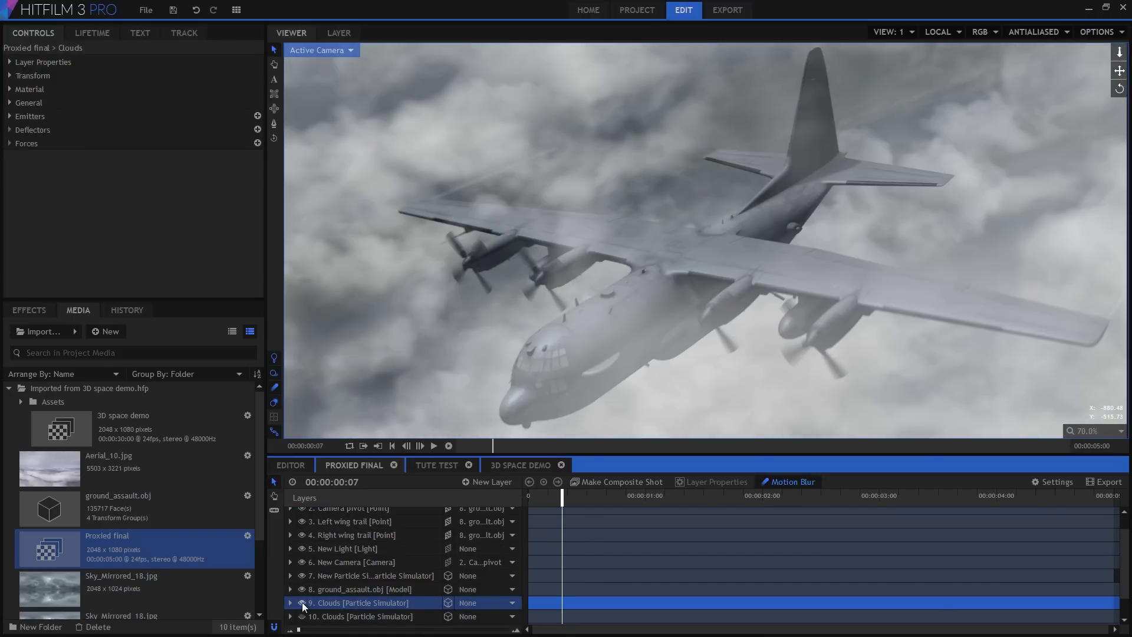
pyautogui.click(303, 603)
pyautogui.click(322, 54)
pyautogui.click(324, 78)
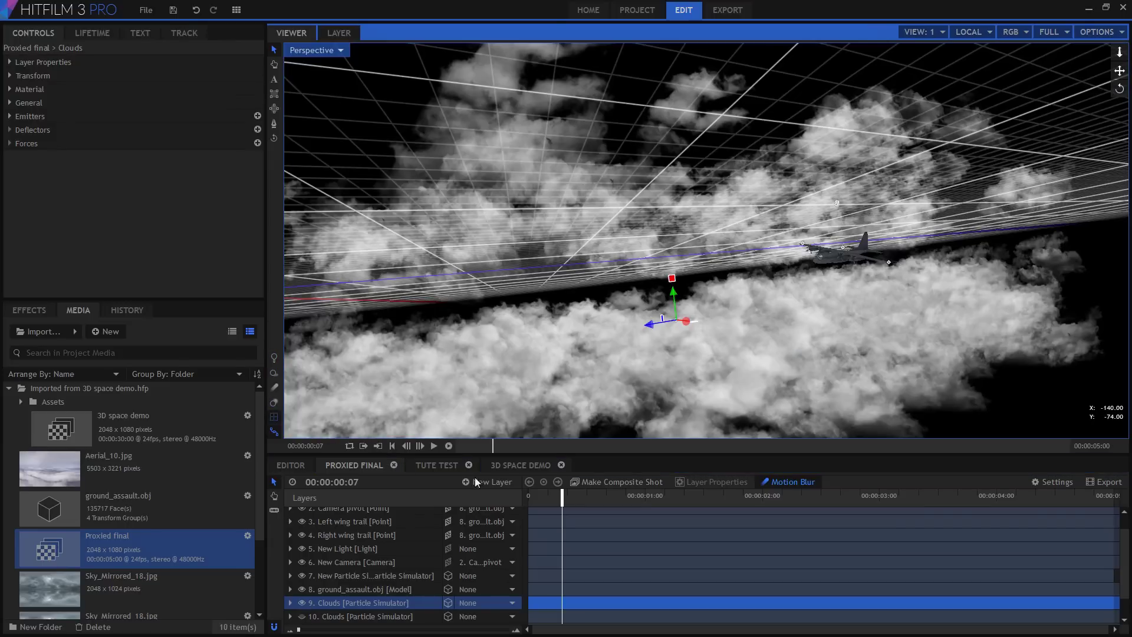
# Step: Scrub the timeline and orbit the perspective view to examine the aircraft's flight path through the particle clouds
pyautogui.click(567, 496)
pyautogui.moveTo(631, 496); pyautogui.dragTo(908, 483)
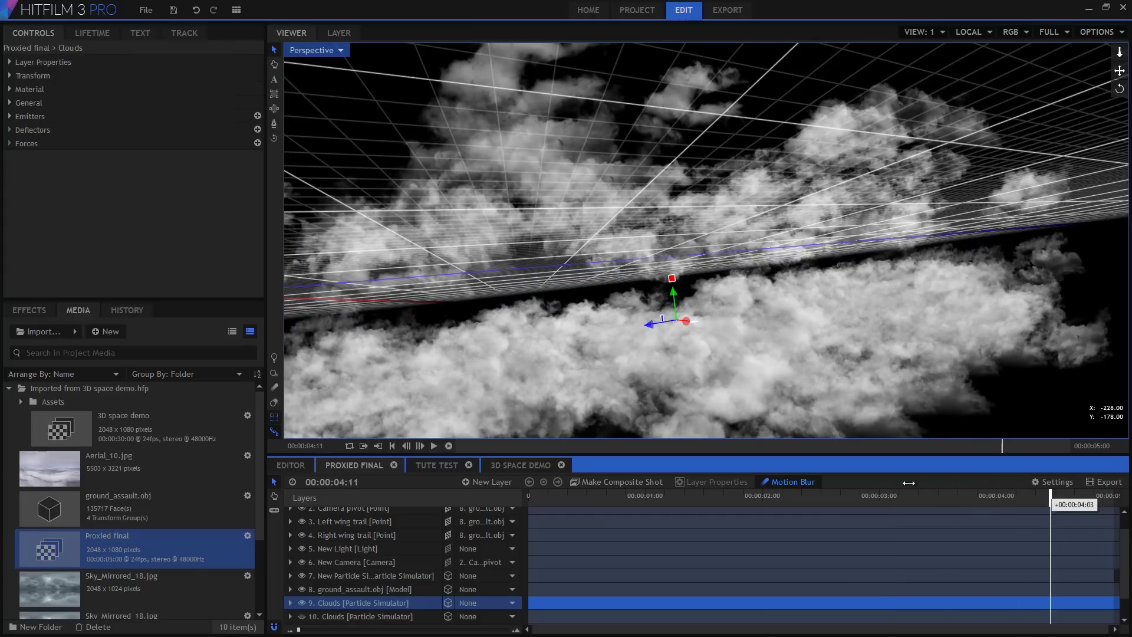
pyautogui.moveTo(747, 487); pyautogui.dragTo(647, 487)
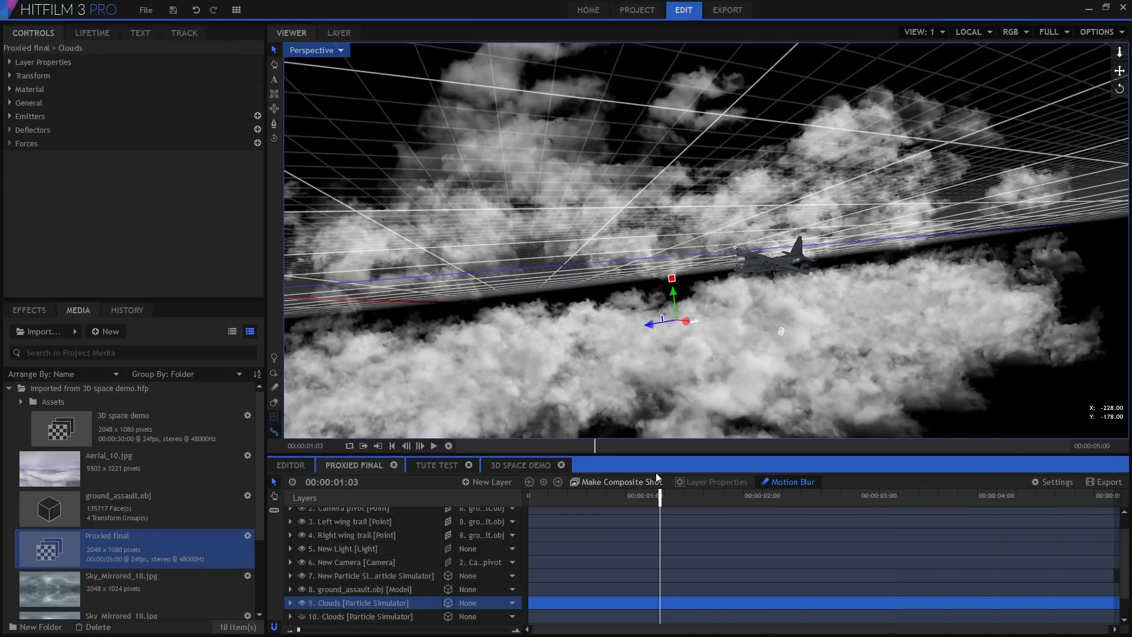
pyautogui.moveTo(583, 294); pyautogui.dragTo(992, 119)
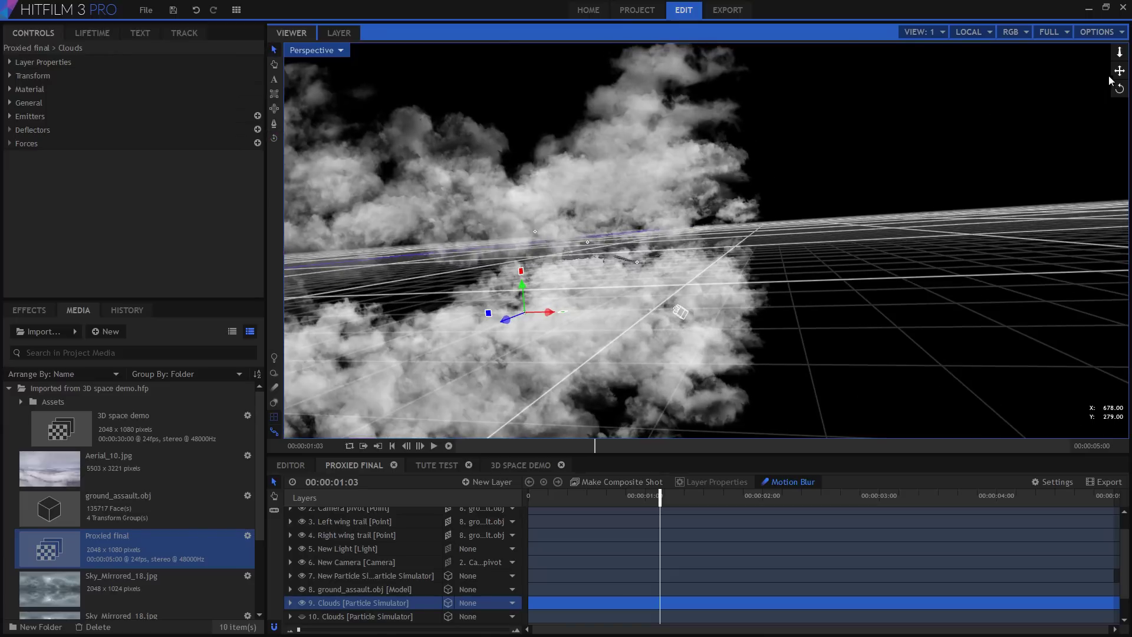
pyautogui.moveTo(566, 318); pyautogui.dragTo(802, 311)
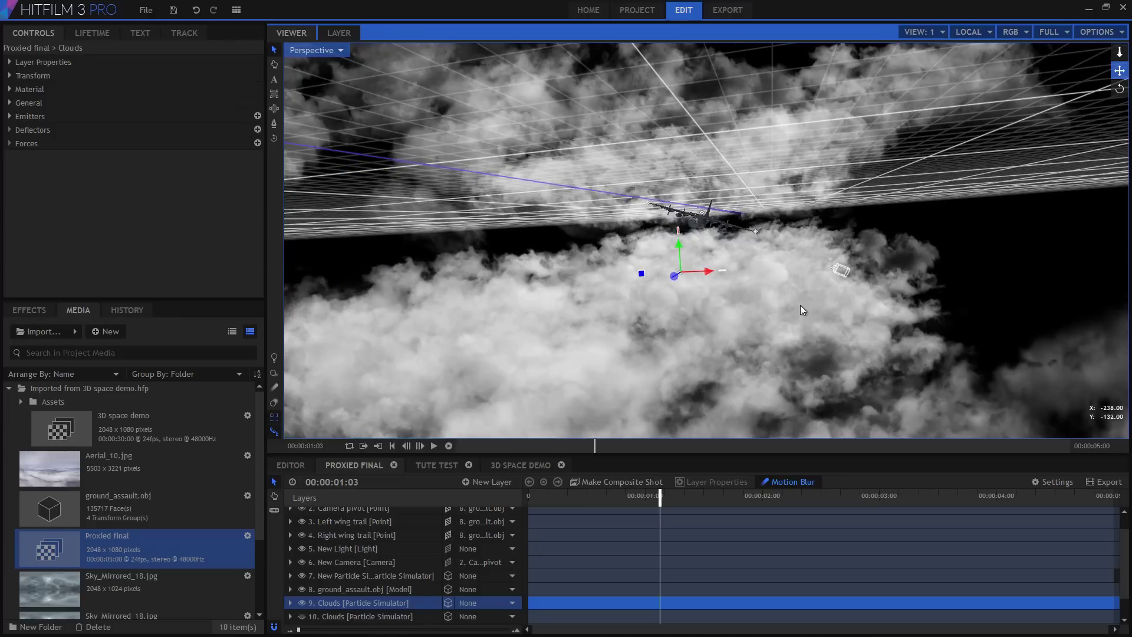
pyautogui.moveTo(549, 495); pyautogui.dragTo(919, 466)
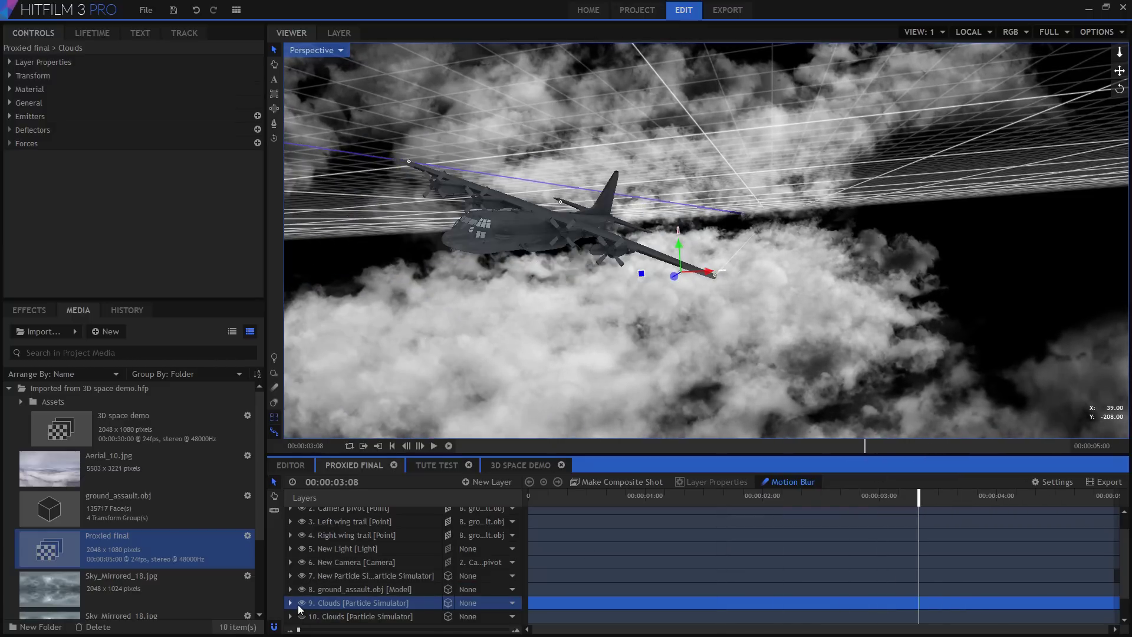
# Step: Hide Clouds layer 9, select the left and right wing trail points, and scrub the animation to review how they follow the aircraft
pyautogui.click(301, 603)
pyautogui.click(360, 537)
pyautogui.keyDown('shift'); pyautogui.click(360, 524); pyautogui.keyUp('shift')
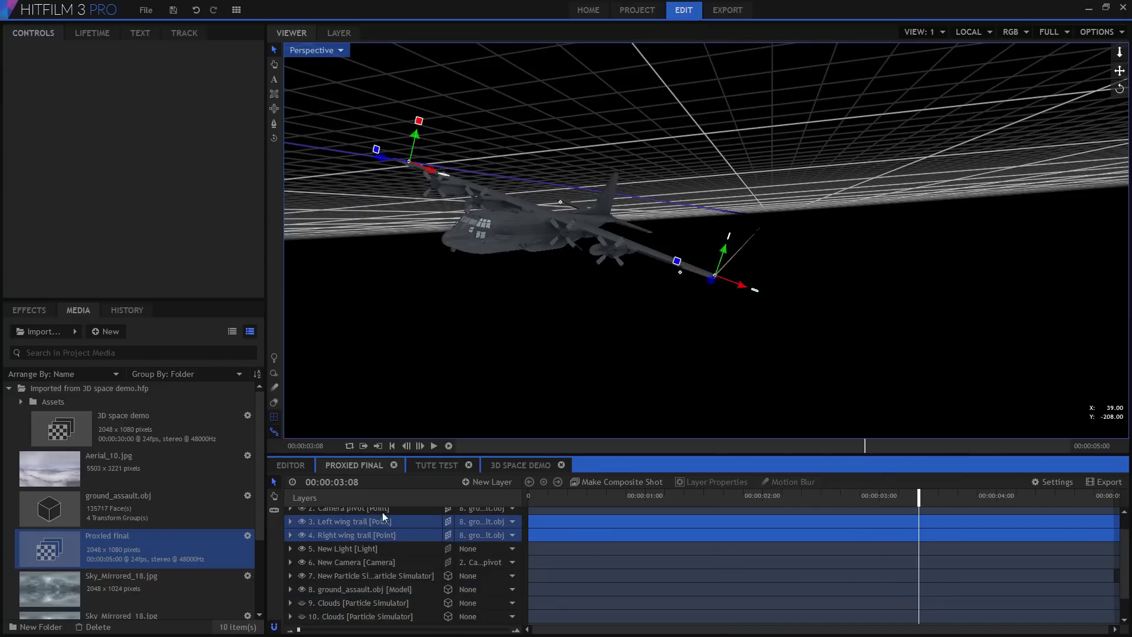
pyautogui.click(542, 495)
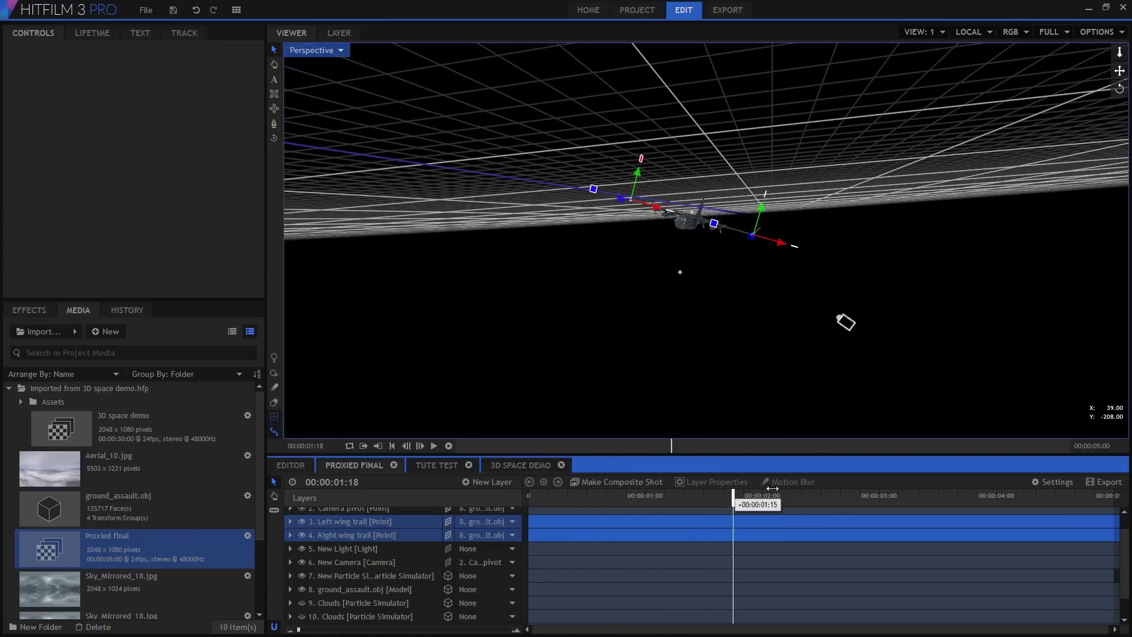
pyautogui.moveTo(772, 488); pyautogui.dragTo(576, 506)
pyautogui.moveTo(847, 504); pyautogui.dragTo(898, 519)
# Step: Return the viewer to the Active Camera view and scrub the shot to 00:00:02:08 to inspect the wing trails
pyautogui.click(334, 52)
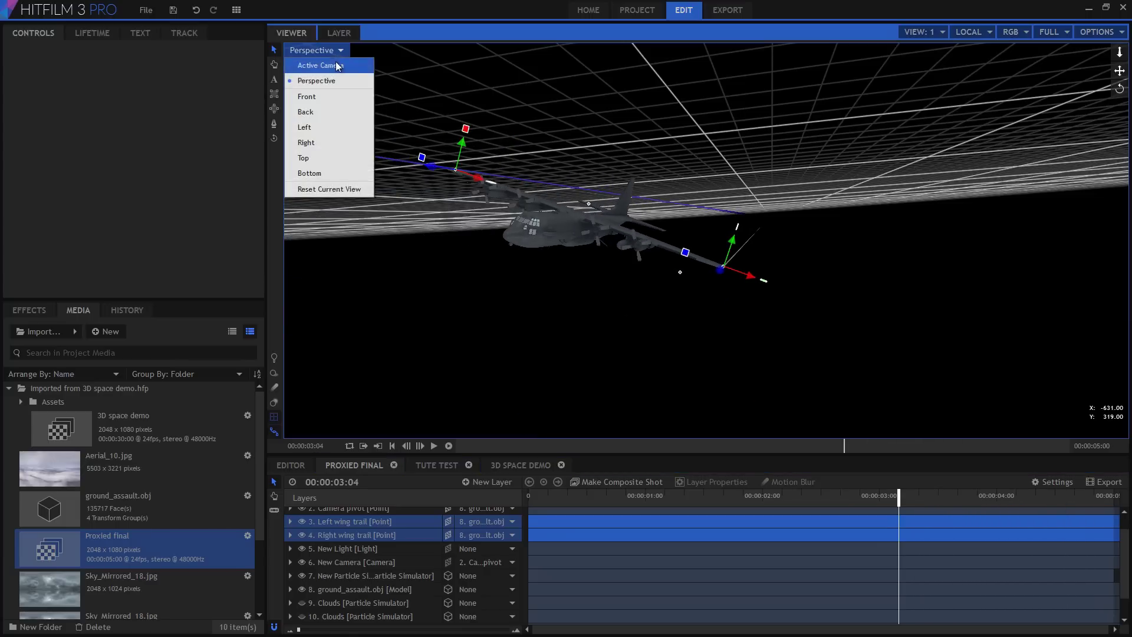
pyautogui.click(315, 62)
pyautogui.moveTo(546, 500); pyautogui.dragTo(821, 499)
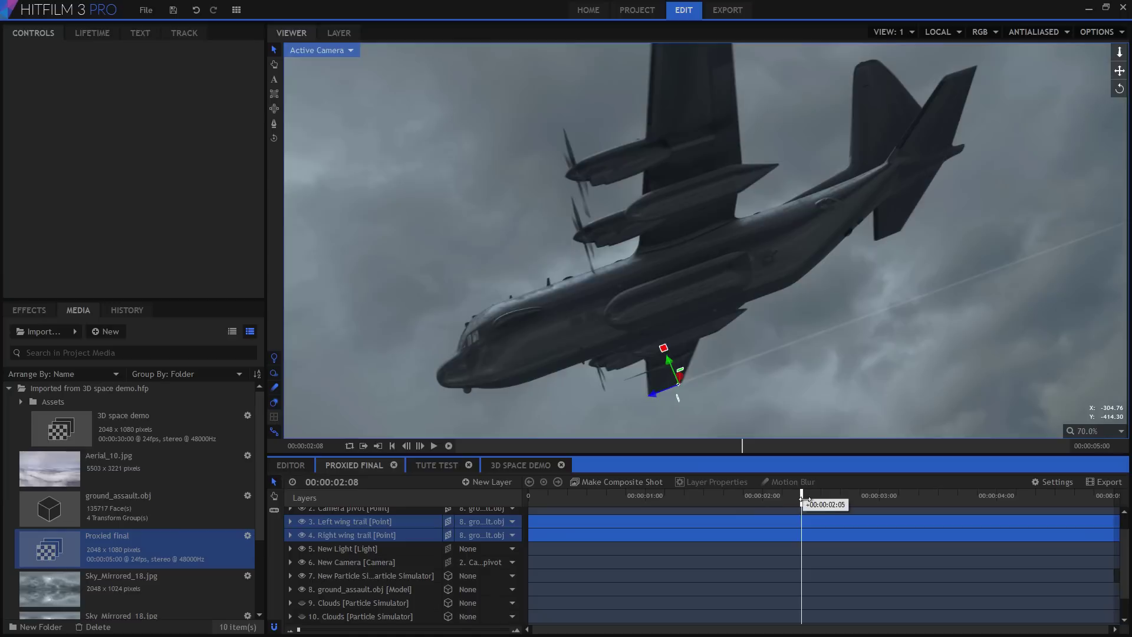
# Step: Select the Sky_Mirrored_18.jpg layer and expand its Environment Map Viewer effect settings
pyautogui.scroll(-2, 365, 587)
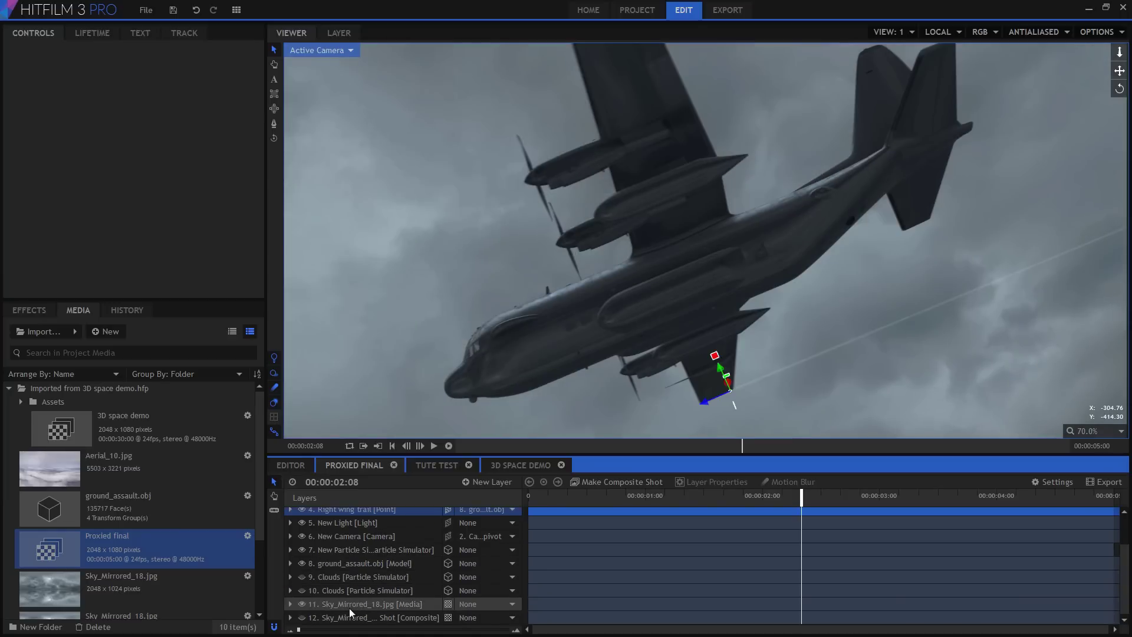
pyautogui.click(350, 608)
pyautogui.click(10, 88)
pyautogui.click(21, 102)
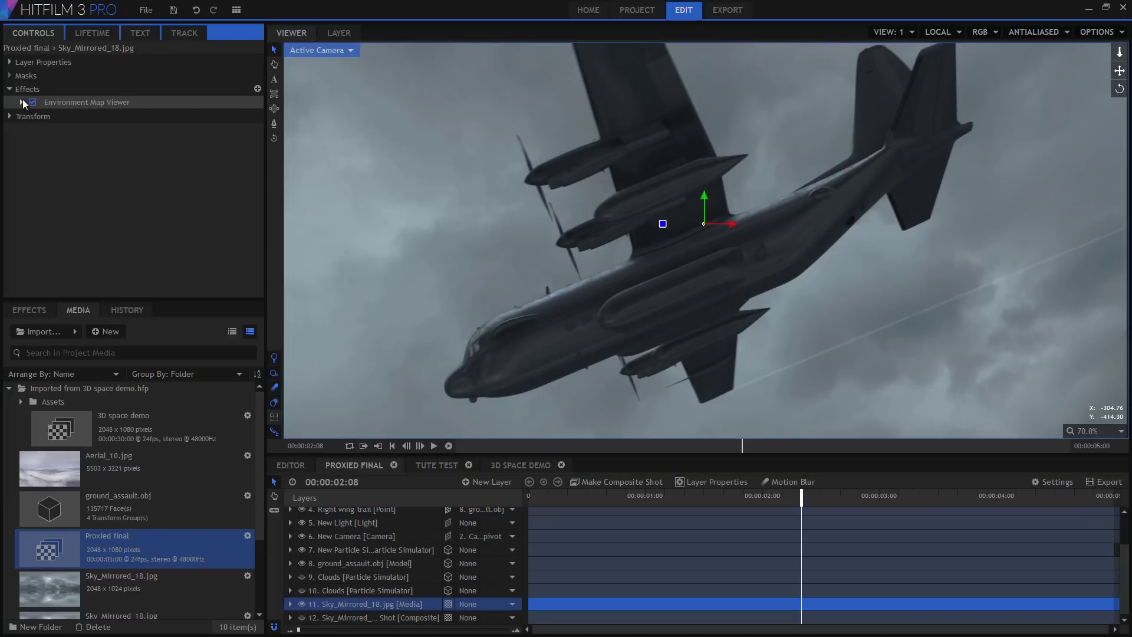
# Step: Scrub the opening frames to review the sky background, then hide the Sky_Mirrored_18.jpg layer and move to 00:00:00:07
pyautogui.moveTo(586, 502); pyautogui.dragTo(553, 494)
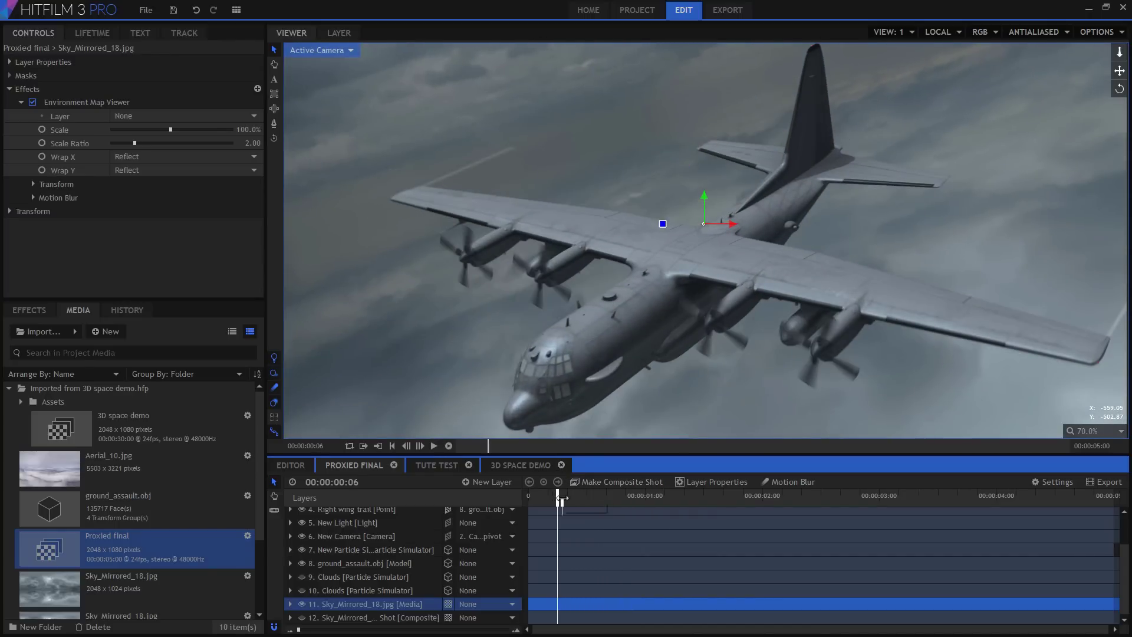
pyautogui.moveTo(560, 500); pyautogui.dragTo(582, 500)
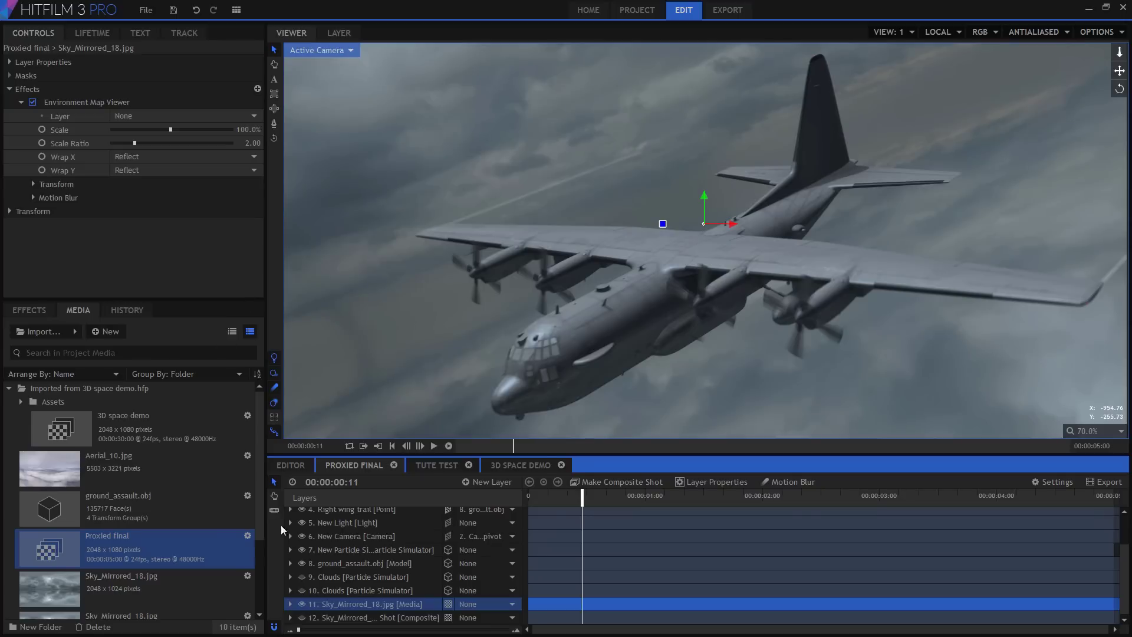
pyautogui.click(302, 600)
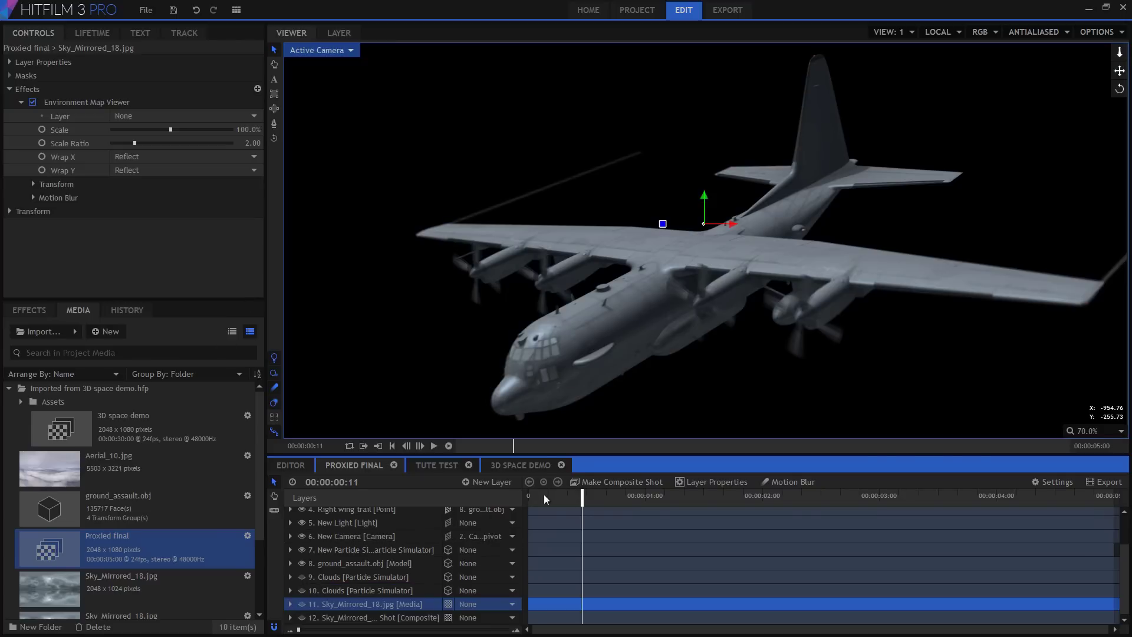
pyautogui.moveTo(582, 500)
pyautogui.mouseDown()
pyautogui.moveTo(1002, 478)
pyautogui.moveTo(541, 491)
pyautogui.moveTo(562, 490)
pyautogui.mouseUp()
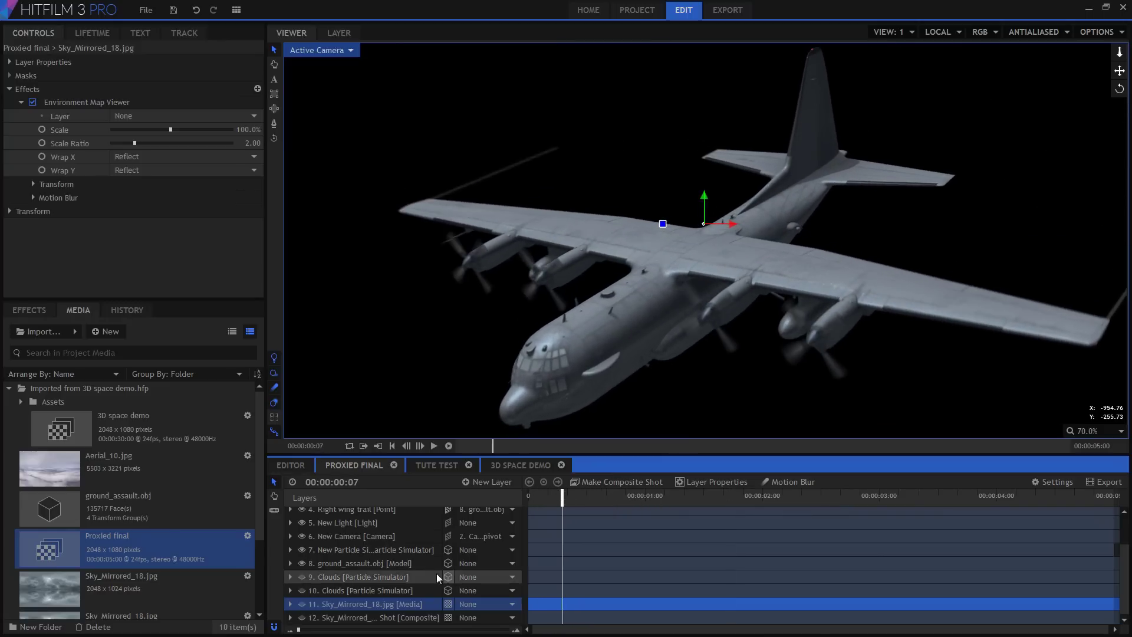
# Step: Select the ground_assault.obj model layer and expand its Material settings to examine shadows and environment map options
pyautogui.click(338, 563)
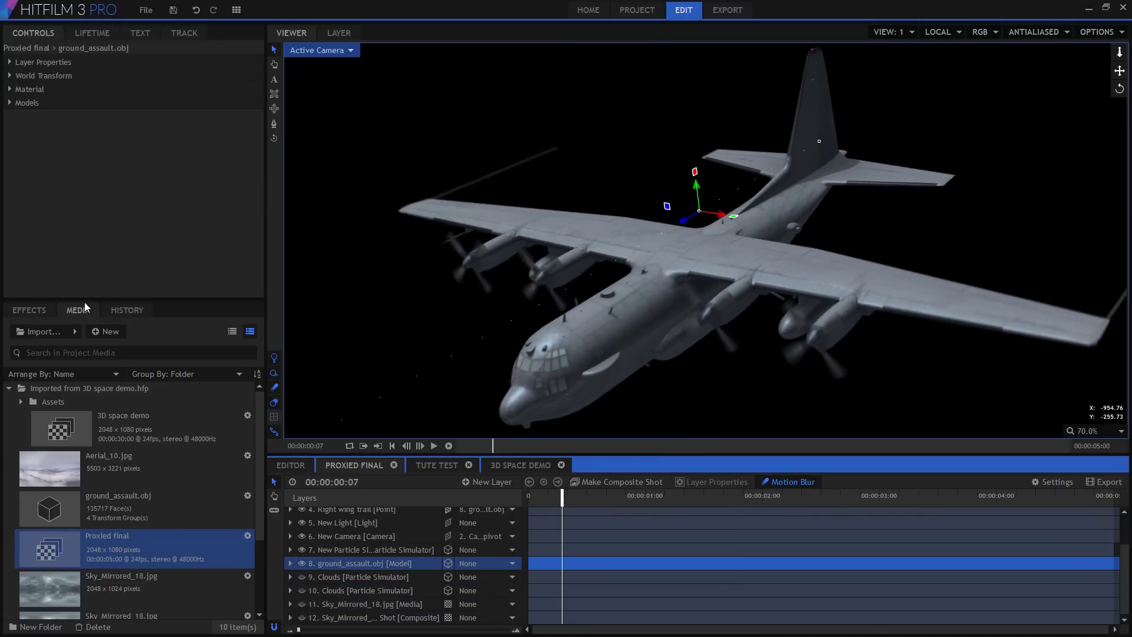
pyautogui.click(5, 89)
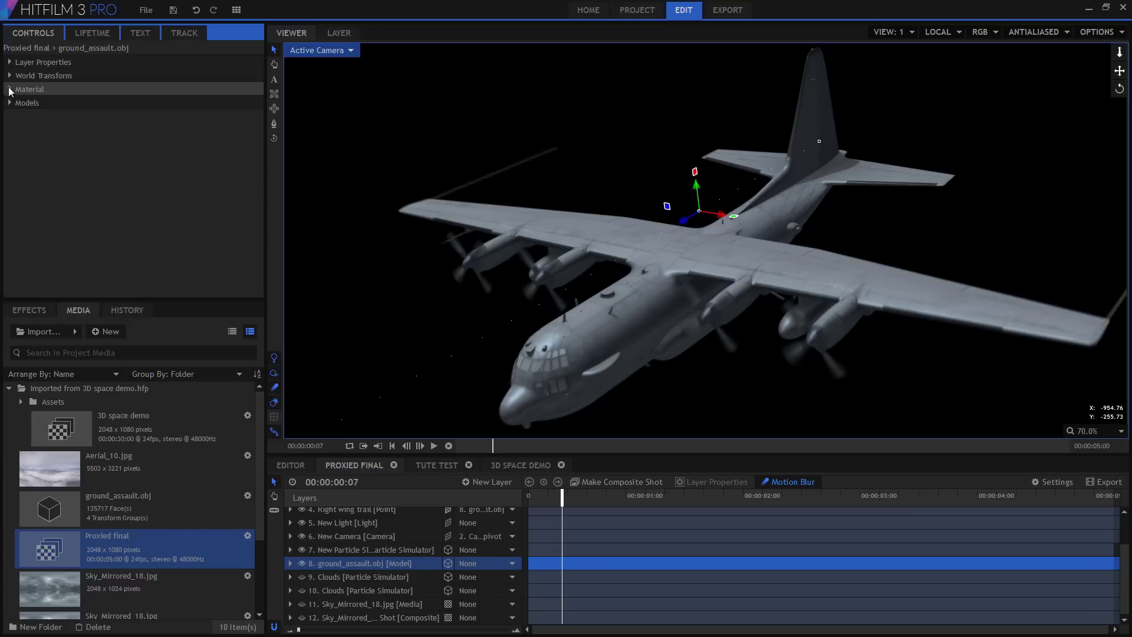
pyautogui.click(9, 90)
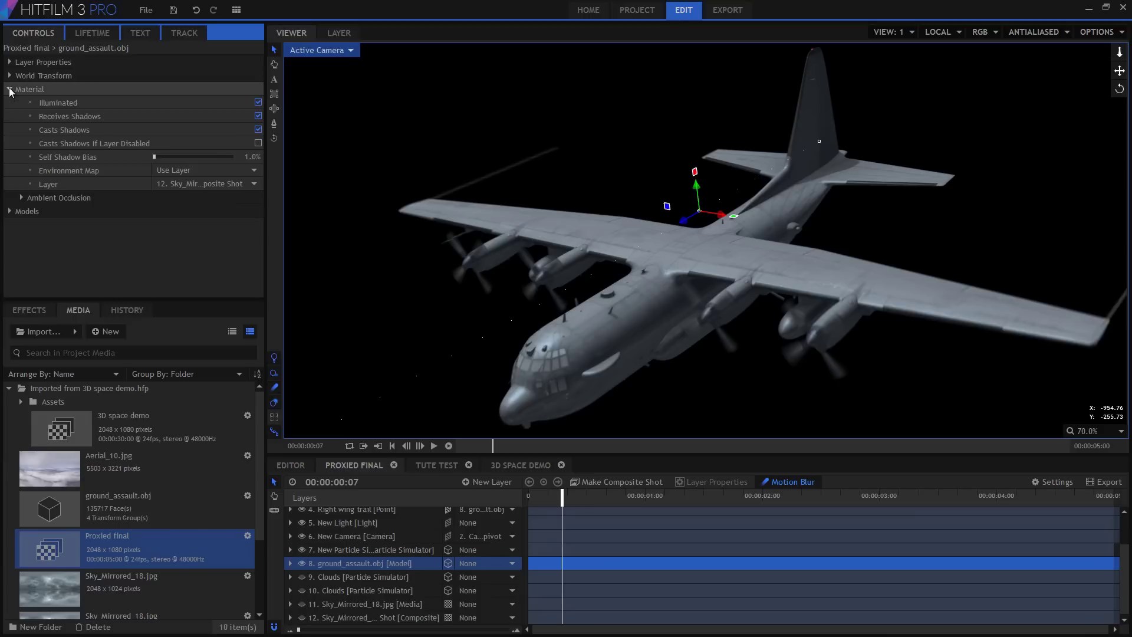
# Step: Set the aircraft model's environment map to None and scrub to 00:00:04:00 to examine the change in lighting
pyautogui.click(161, 171)
pyautogui.click(205, 184)
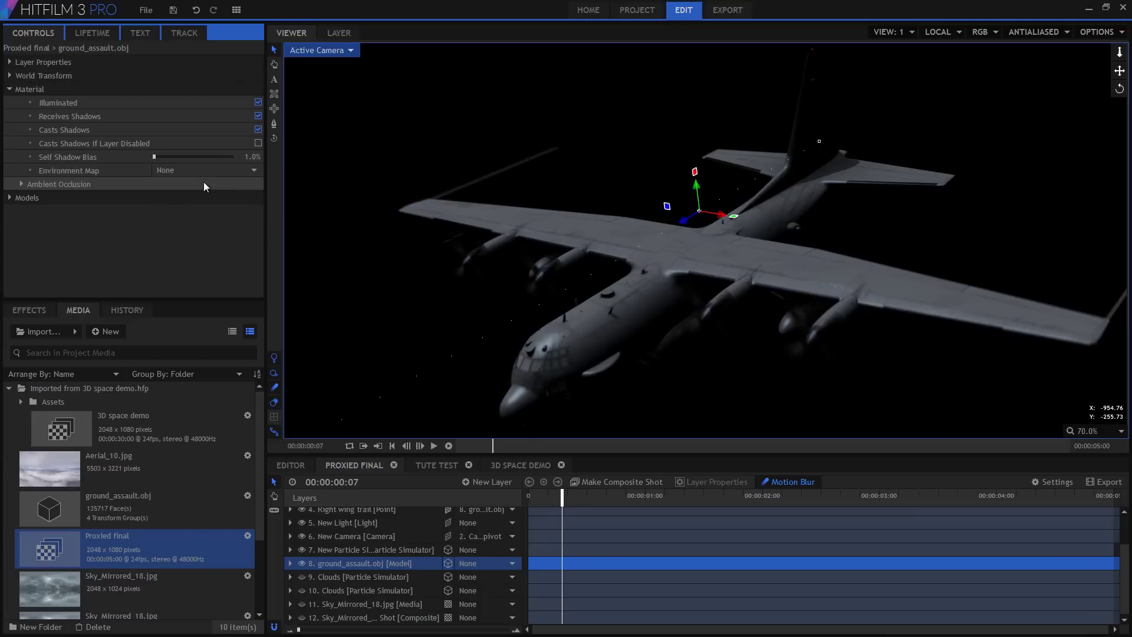
pyautogui.moveTo(543, 500); pyautogui.dragTo(996, 479)
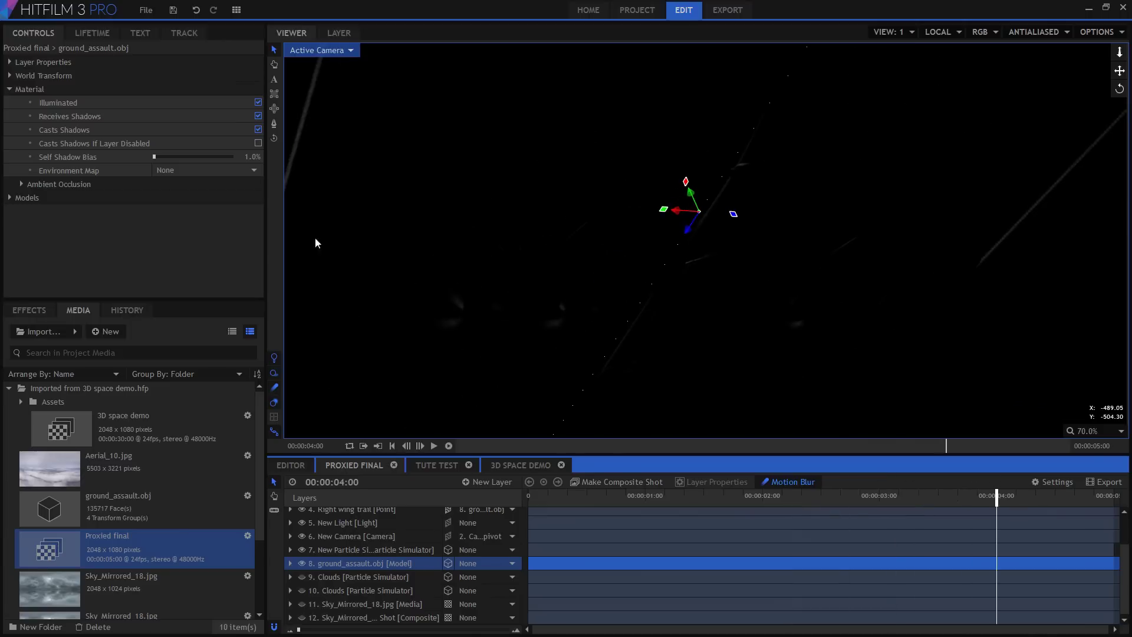
# Step: Compare the model with its environment map set to Use Layer and back to None, then return to 00:00:00:02
pyautogui.click(162, 172)
pyautogui.click(183, 206)
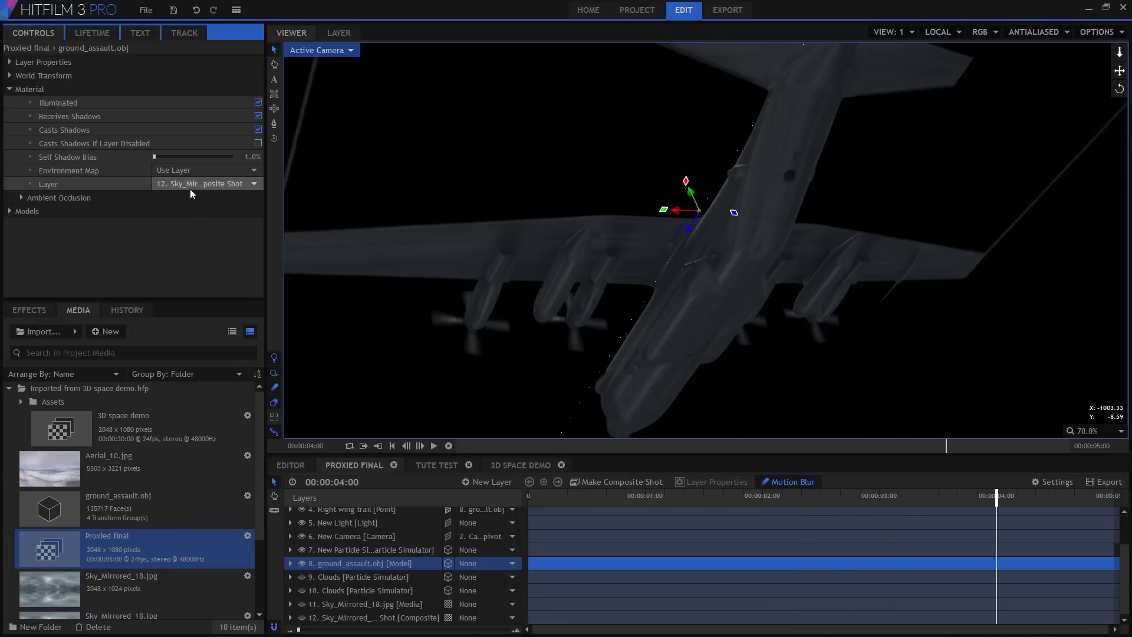
pyautogui.click(184, 183)
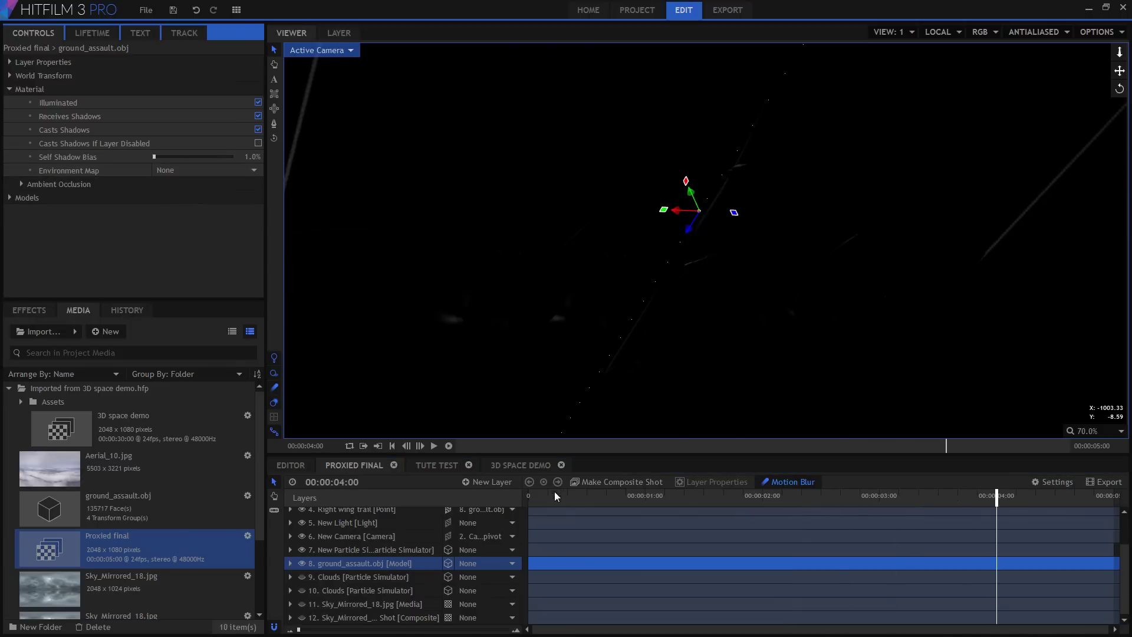
pyautogui.moveTo(554, 495)
pyautogui.mouseDown()
pyautogui.moveTo(619, 496)
pyautogui.moveTo(540, 498)
pyautogui.mouseUp()
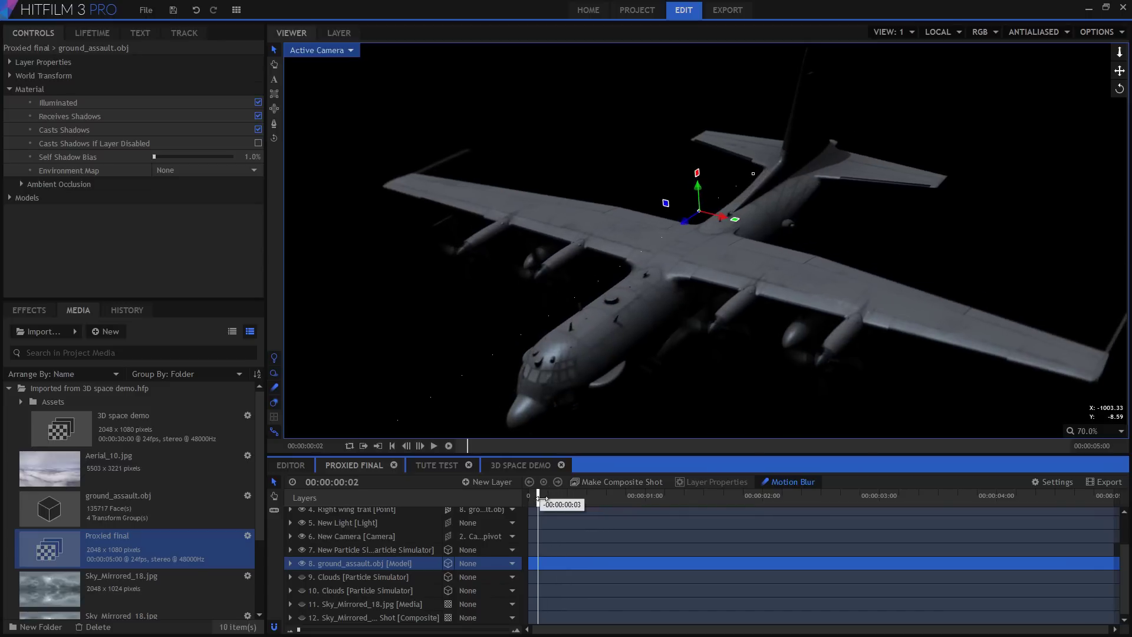
# Step: Toggle the New Light layer's visibility to compare its effect on the aircraft, leaving the light hidden
pyautogui.click(298, 522)
pyautogui.click(299, 522)
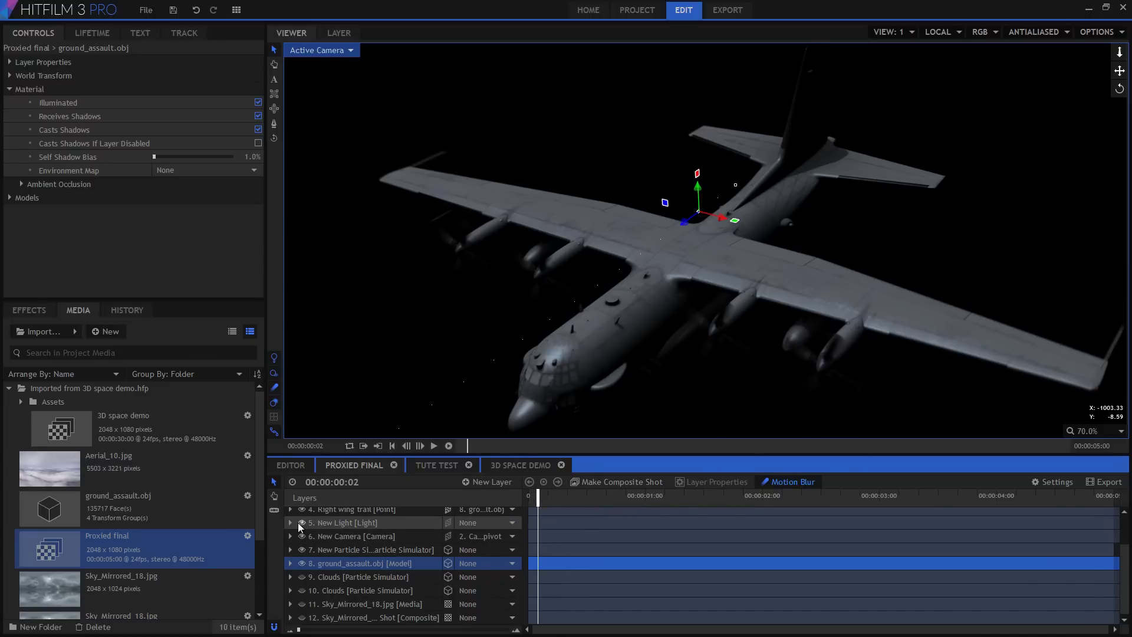
pyautogui.click(298, 523)
pyautogui.click(298, 522)
pyautogui.click(299, 523)
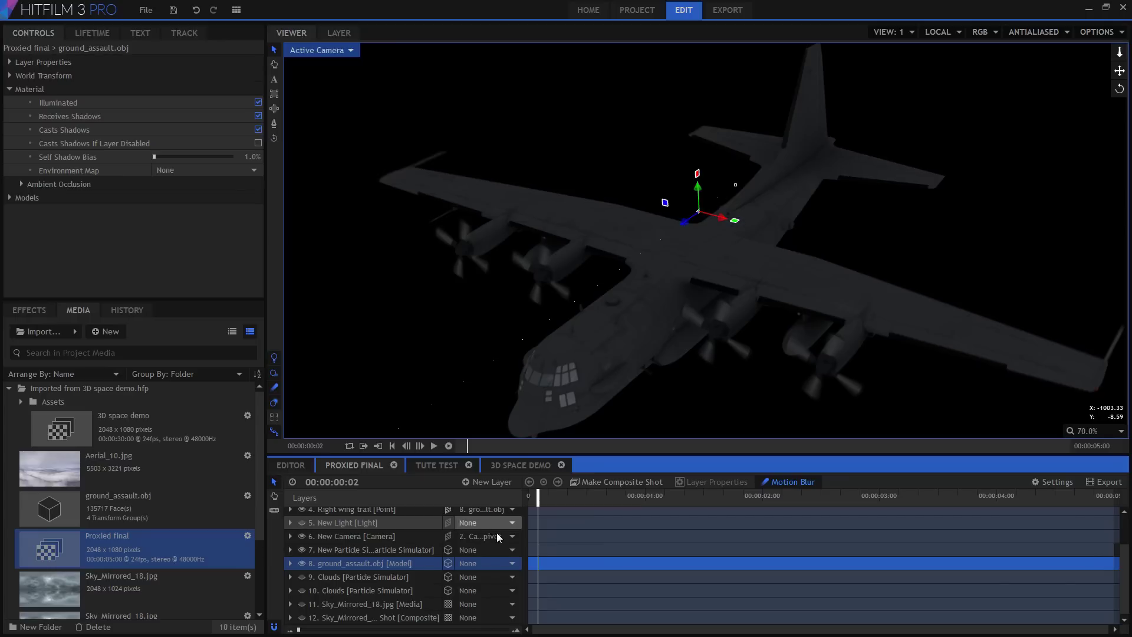
# Step: Switch the viewer to Perspective and scrub to 00:00:02:16 to examine the aircraft's flight in 3D space
pyautogui.moveTo(538, 497); pyautogui.dragTo(577, 498)
pyautogui.click(345, 51)
pyautogui.click(346, 78)
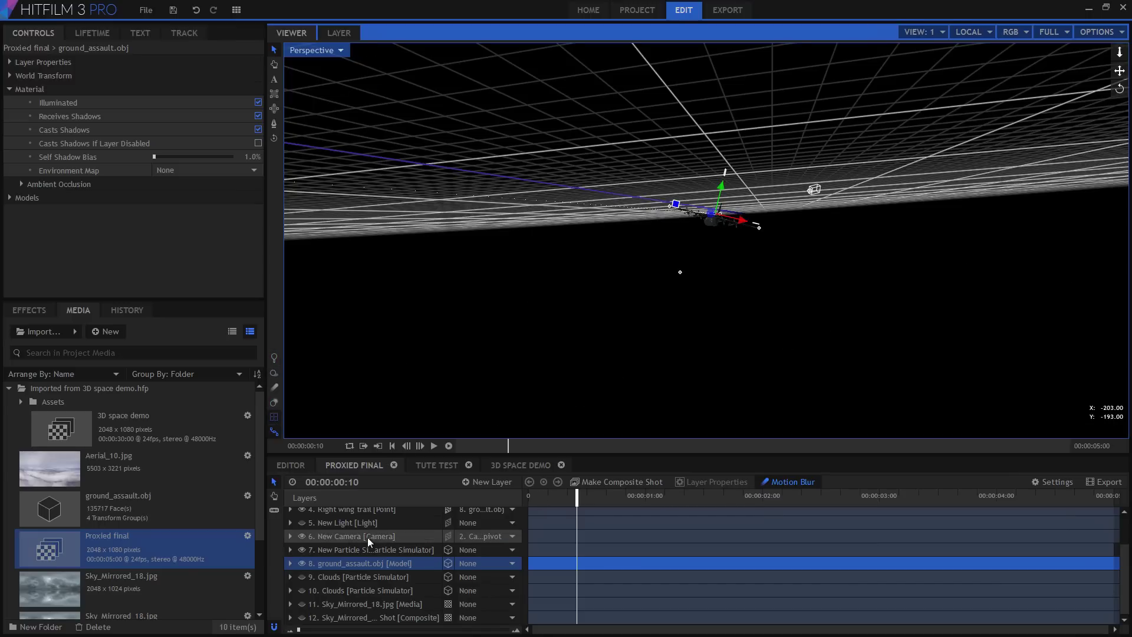
pyautogui.click(562, 496)
pyautogui.moveTo(711, 500); pyautogui.dragTo(840, 507)
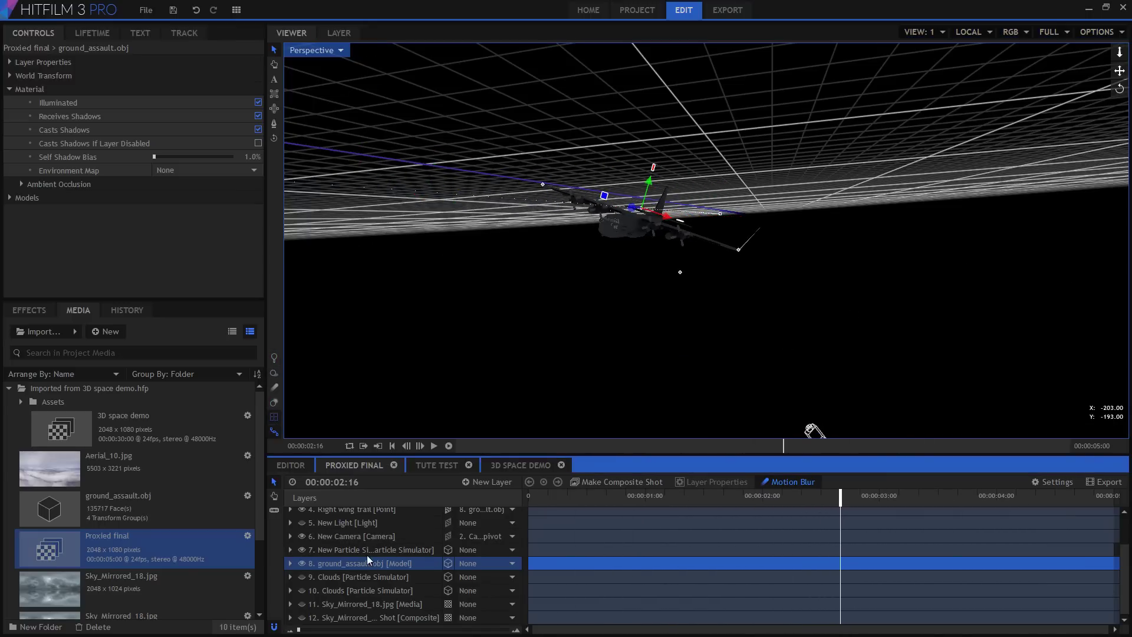
# Step: Select the Camera pivot and New Camera layers together and scrub the shot in Perspective to examine the camera's motion around the aircraft
pyautogui.scroll(3, 356, 545)
pyautogui.click(349, 527)
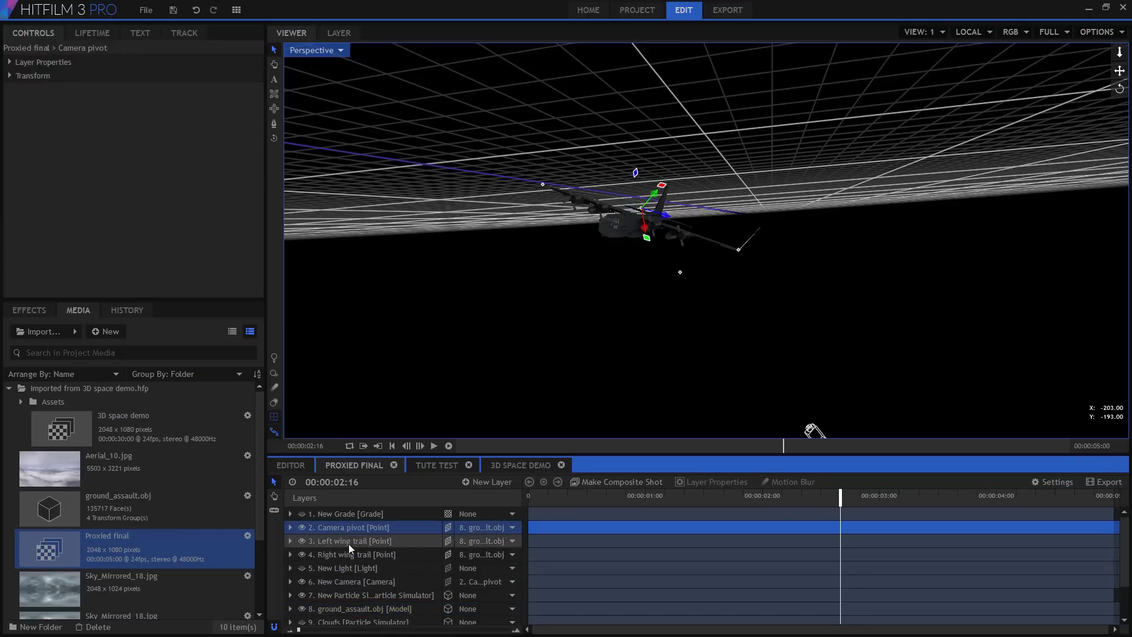
pyautogui.keyDown('ctrl'); pyautogui.click(360, 580); pyautogui.keyUp('ctrl')
pyautogui.moveTo(537, 498); pyautogui.dragTo(761, 501)
pyautogui.moveTo(811, 505); pyautogui.dragTo(737, 552)
pyautogui.moveTo(688, 219); pyautogui.dragTo(674, 215)
pyautogui.moveTo(1119, 71); pyautogui.dragTo(1128, 59)
pyautogui.moveTo(616, 269); pyautogui.dragTo(548, 263)
pyautogui.moveTo(541, 504); pyautogui.dragTo(557, 481)
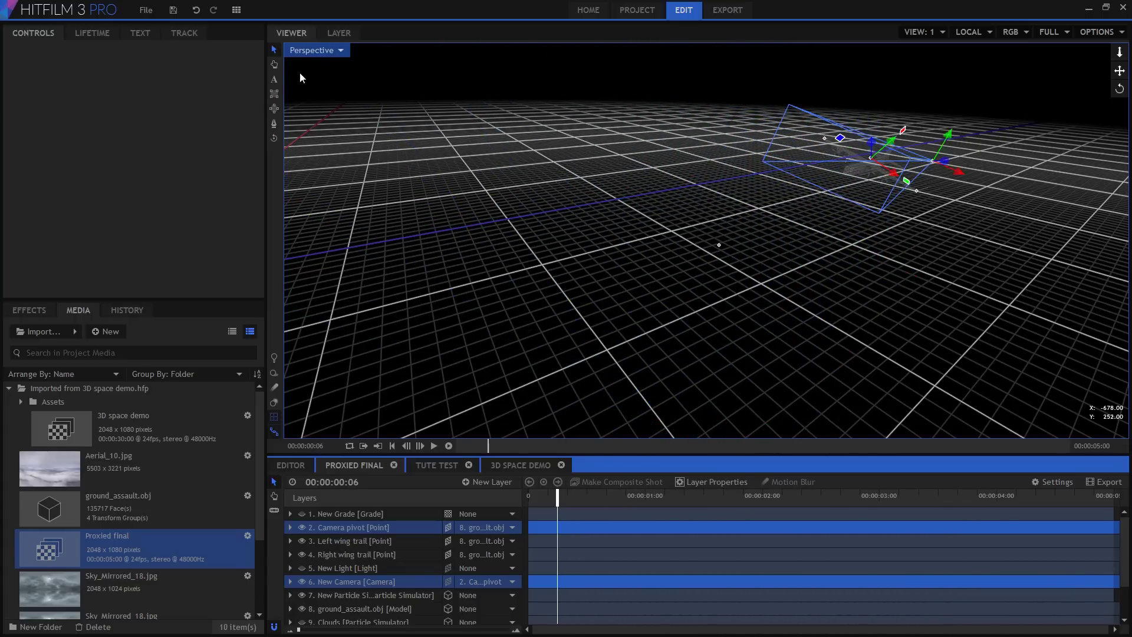
# Step: Return the viewer to Active Camera and scrub the opening frames to review the camera move
pyautogui.click(312, 51)
pyautogui.click(316, 65)
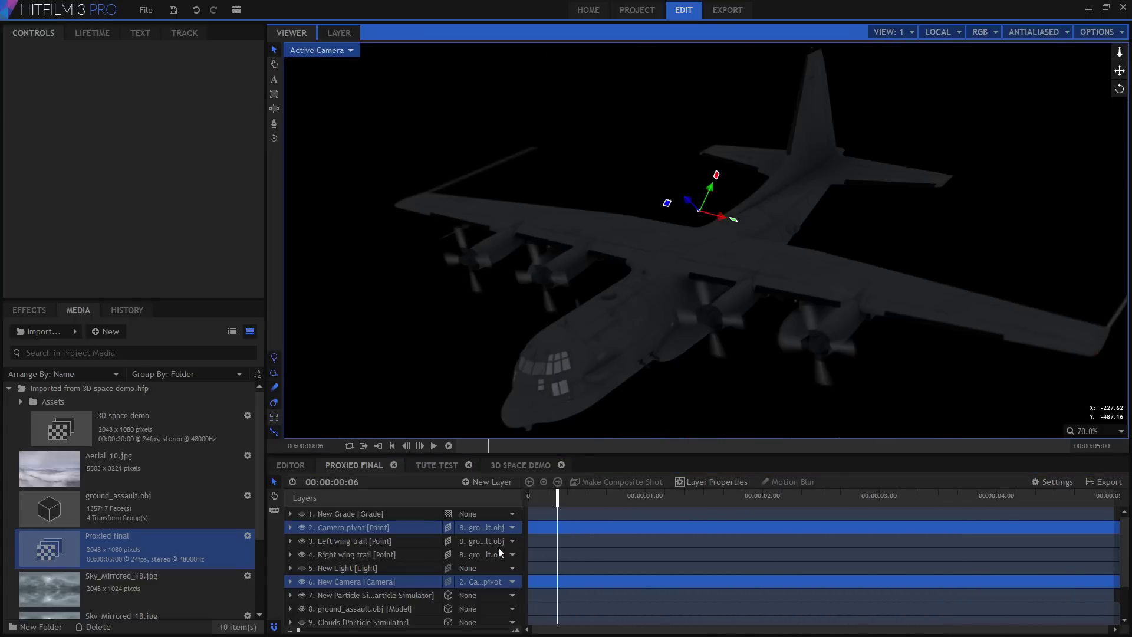
pyautogui.click(538, 497)
pyautogui.moveTo(539, 497)
pyautogui.mouseDown()
pyautogui.moveTo(1061, 518)
pyautogui.moveTo(539, 507)
pyautogui.moveTo(557, 506)
pyautogui.mouseUp()
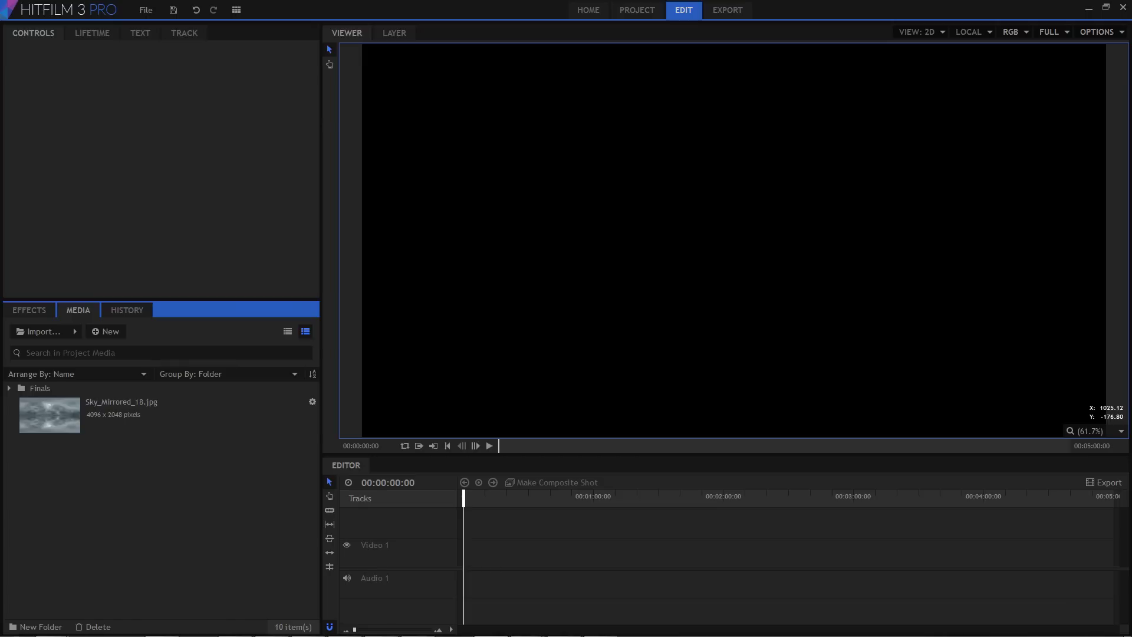
# Step: Import the 3D model file ground_assault.obj into the project media
pyautogui.click(75, 332)
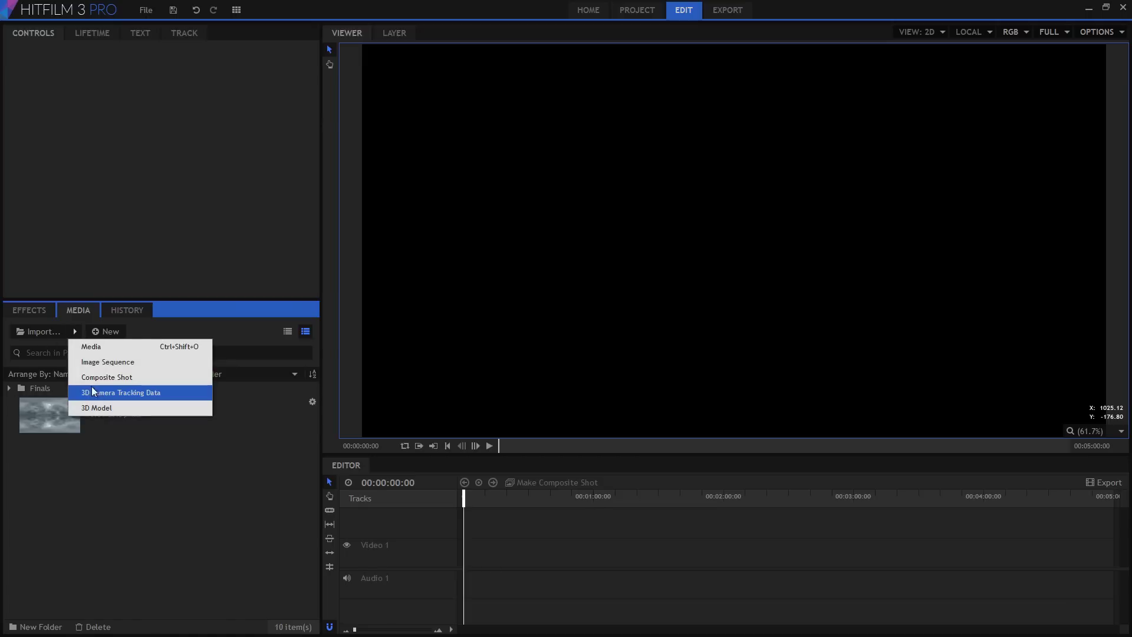
pyautogui.click(102, 408)
pyautogui.click(456, 121)
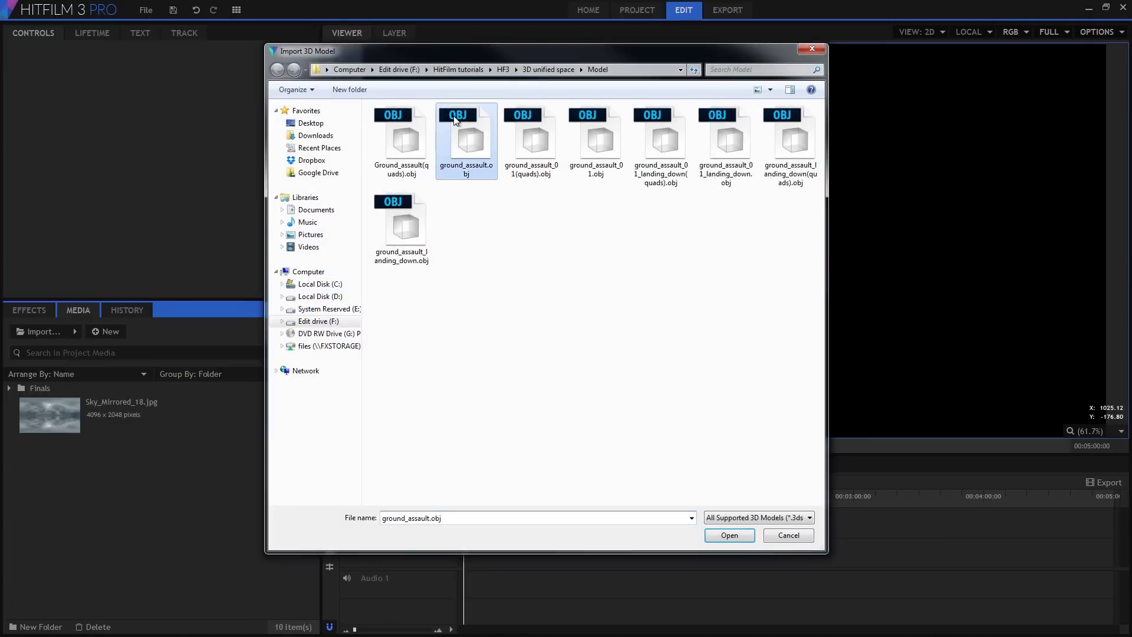
pyautogui.doubleClick(455, 118)
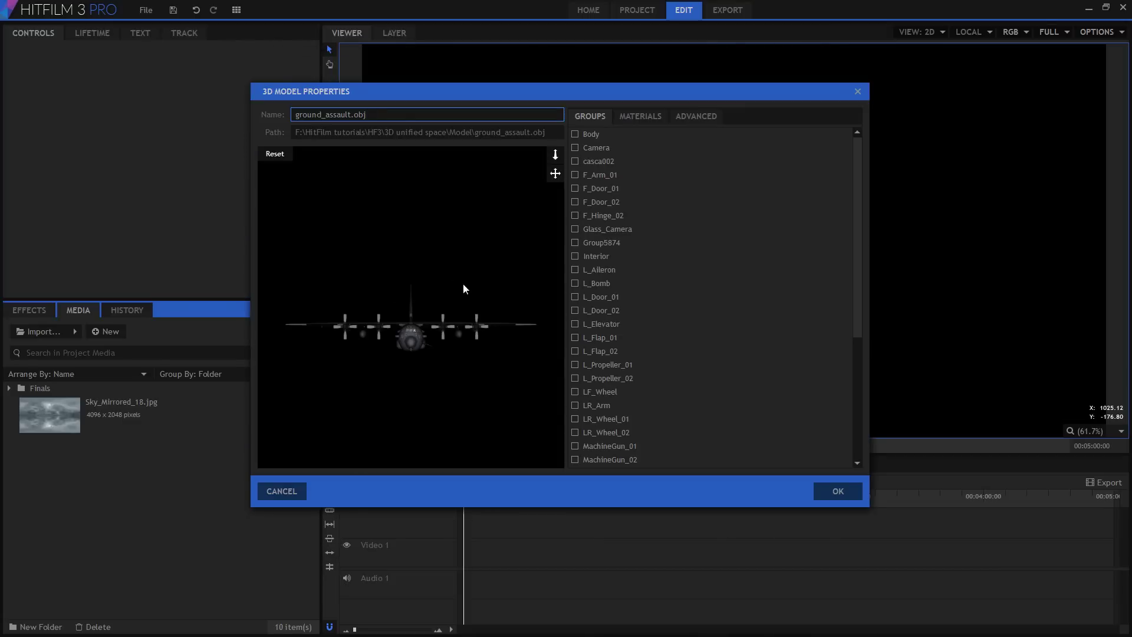
# Step: Examine the model's parts in the preview by highlighting individual groups from Body through L_Bomb, L_Door_01 and L_Elevator to L_Flap_02
pyautogui.moveTo(464, 289); pyautogui.dragTo(385, 336)
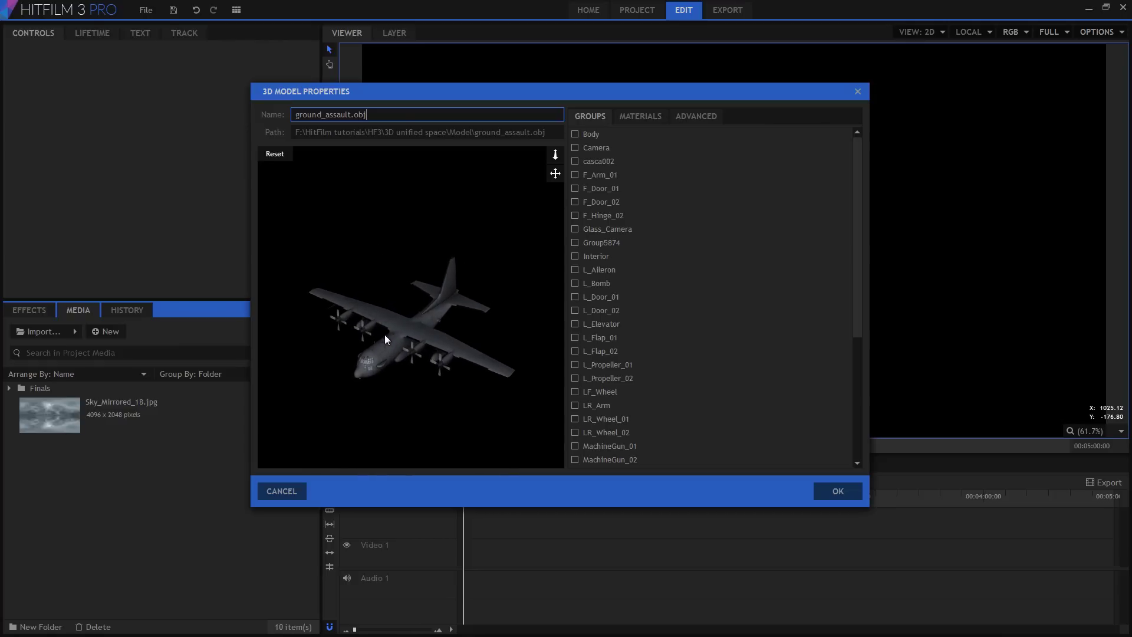
pyautogui.scroll(2, 392, 337)
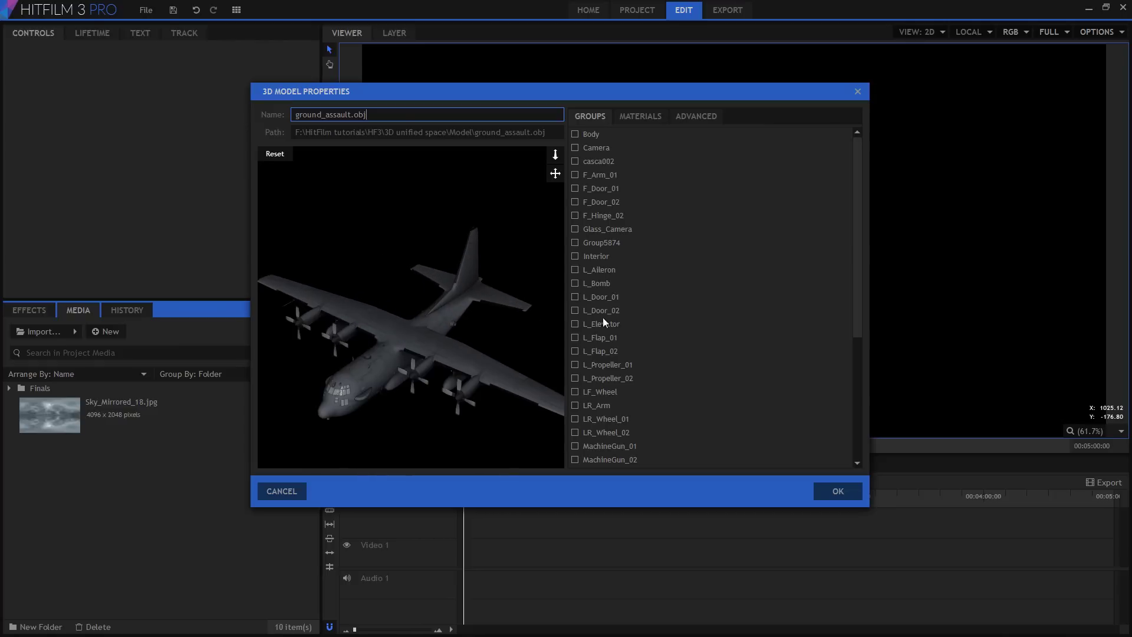
pyautogui.click(626, 132)
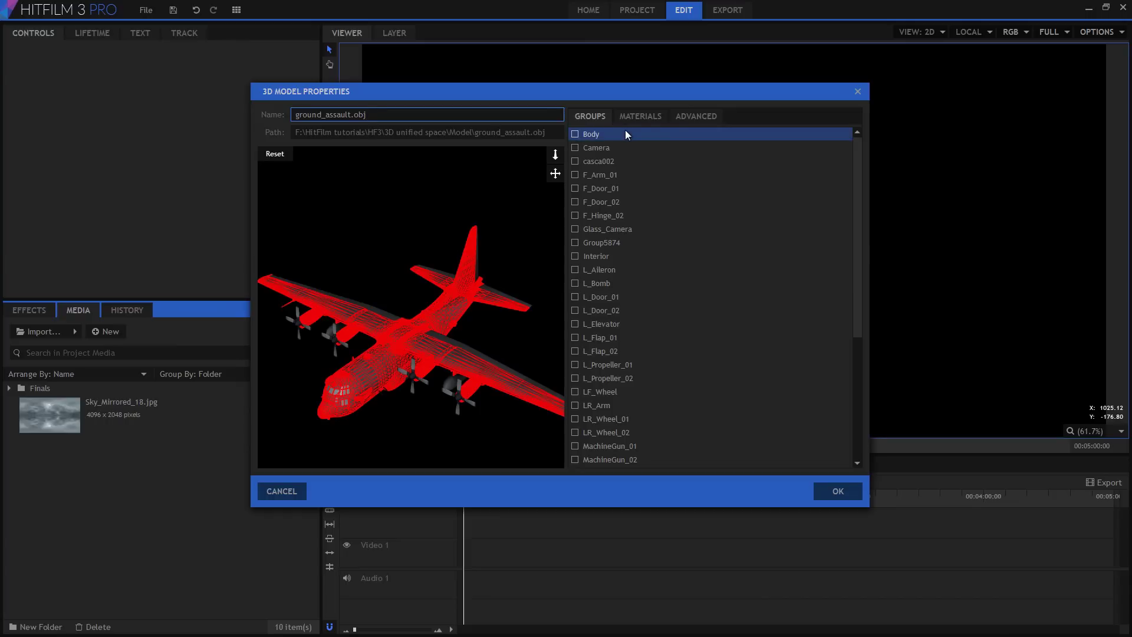
pyautogui.click(620, 161)
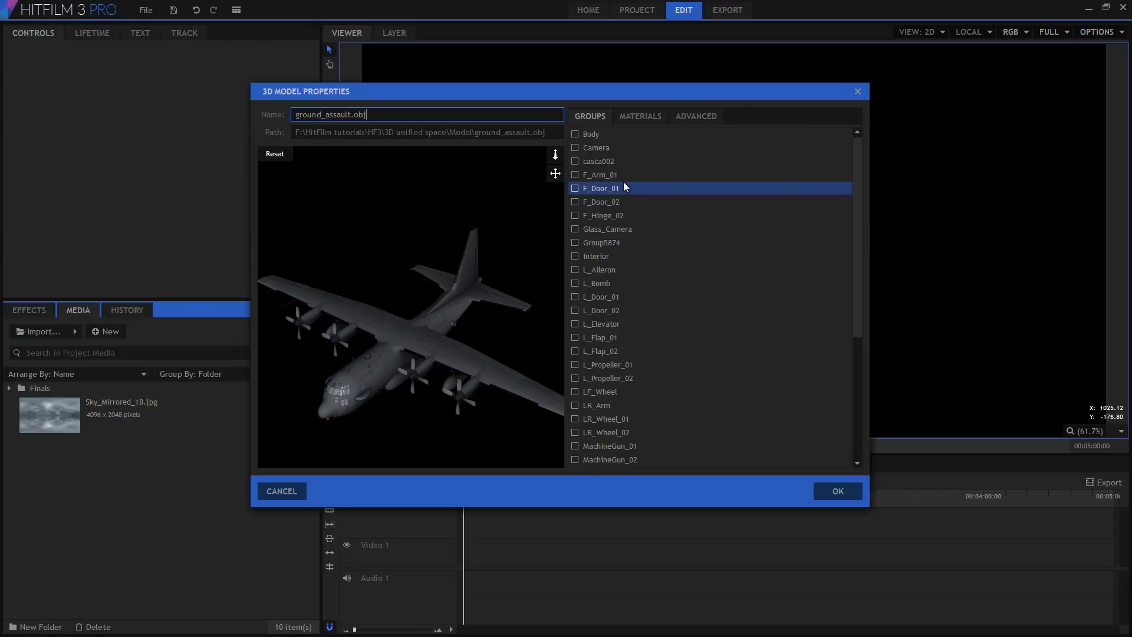
pyautogui.click(625, 216)
pyautogui.click(628, 248)
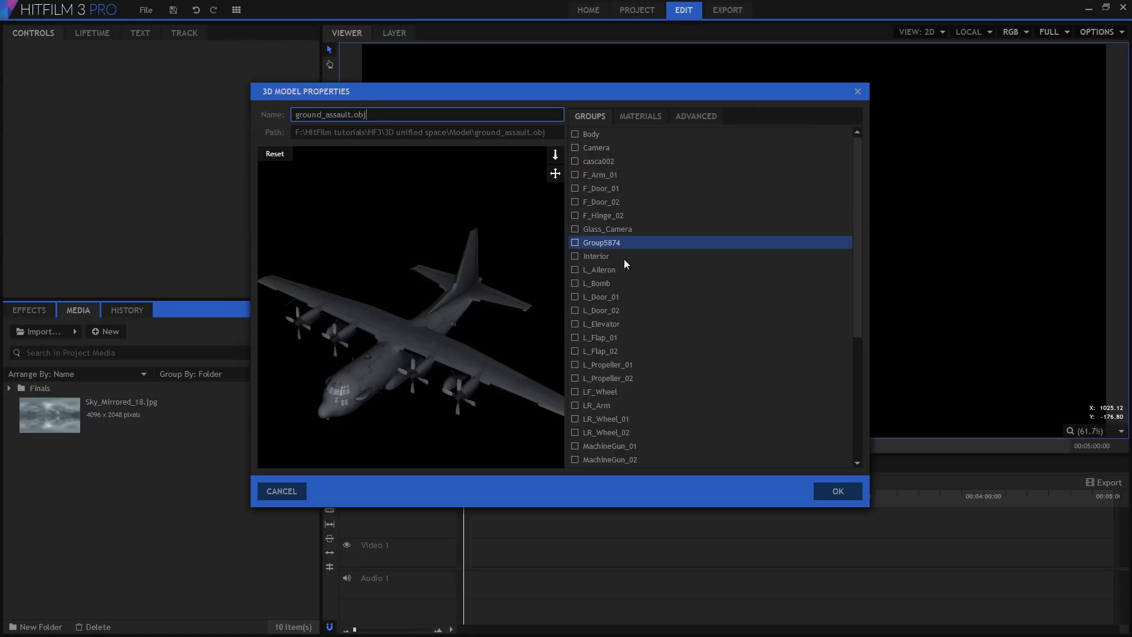
pyautogui.click(623, 257)
pyautogui.click(612, 285)
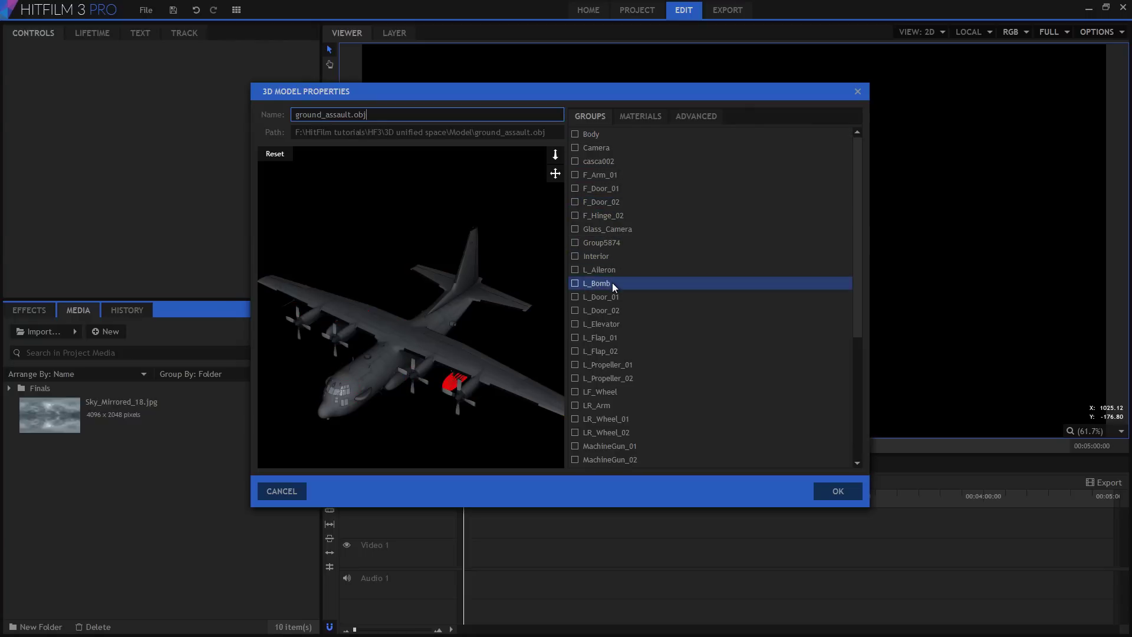
pyautogui.click(613, 299)
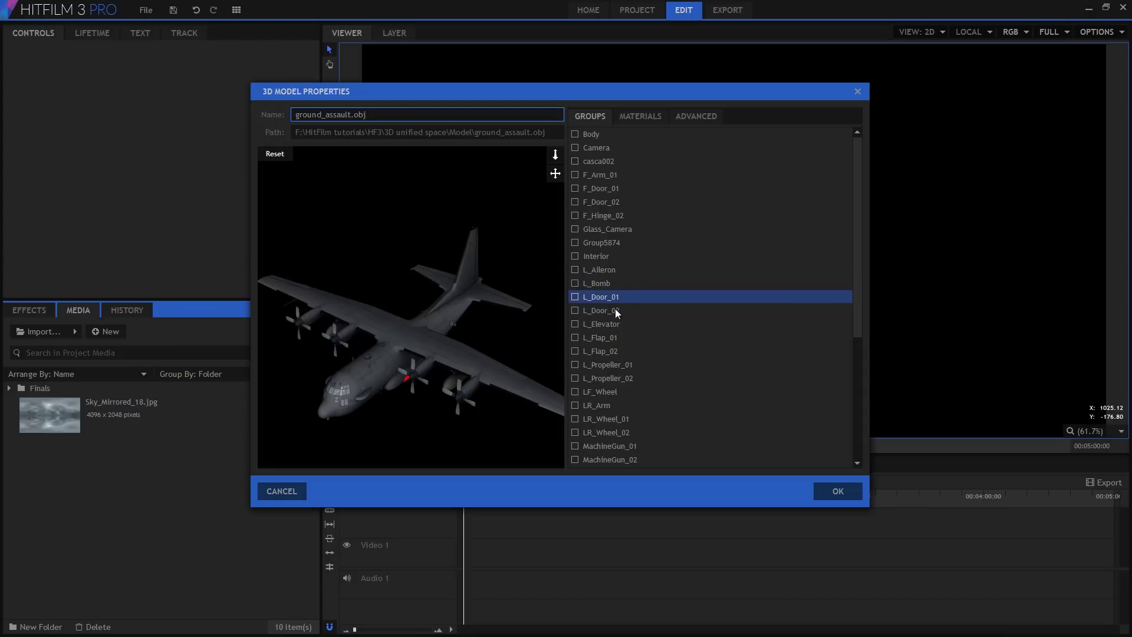
pyautogui.click(615, 309)
pyautogui.click(614, 323)
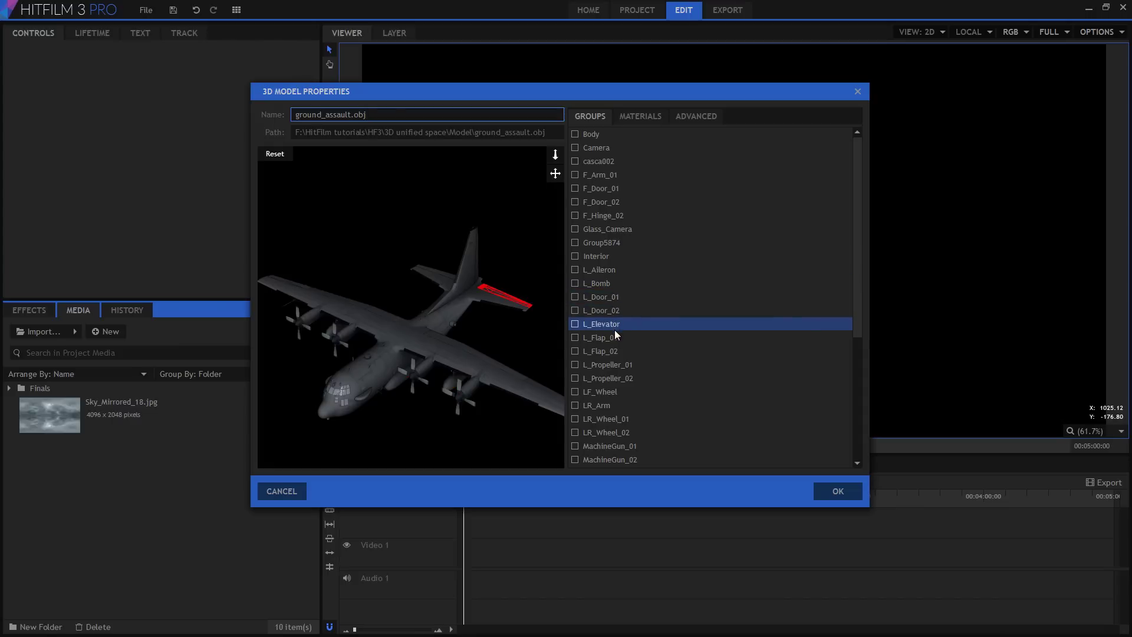
pyautogui.click(613, 348)
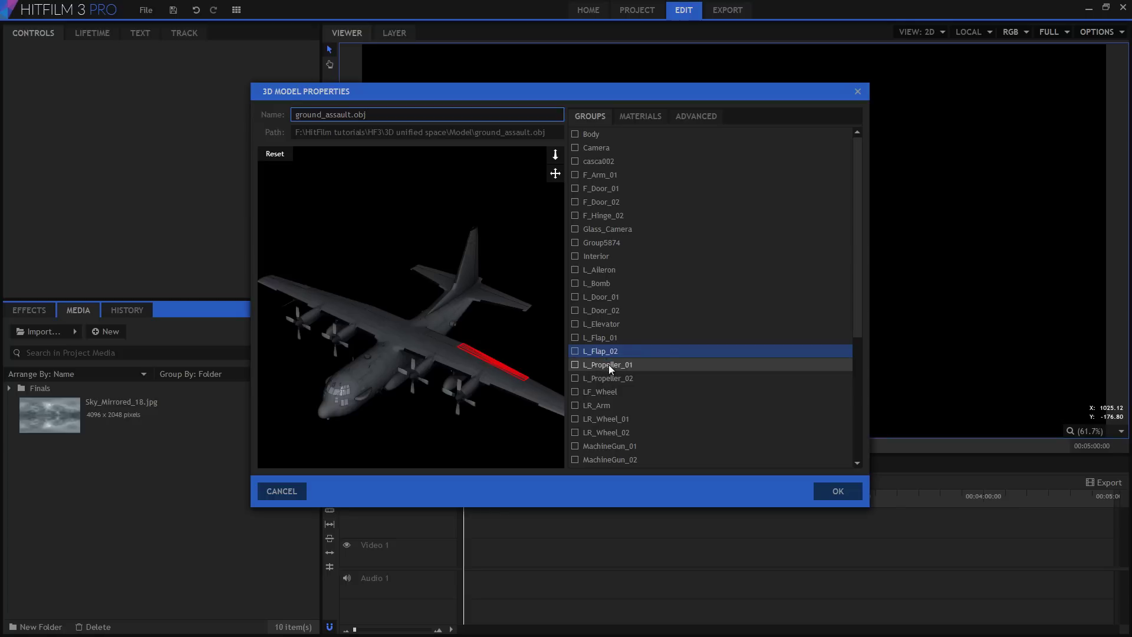
# Step: Enable the L_Propeller_01, L_Propeller_02, R_Propeller_01 and R_Propeller_02 groups as separate parts of the model
pyautogui.click(609, 365)
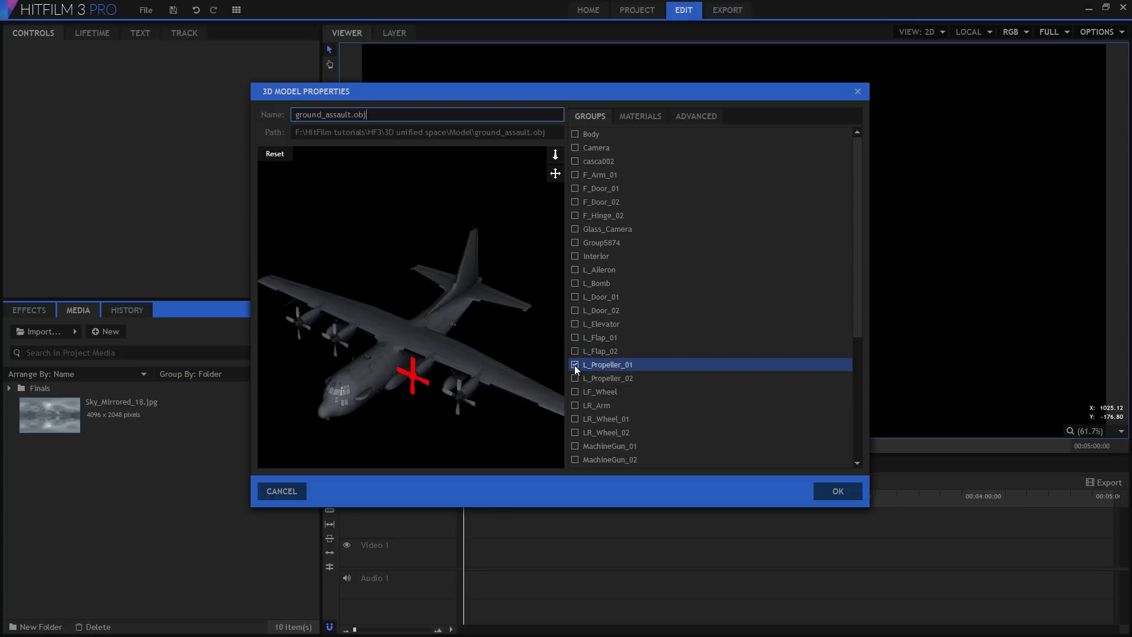
pyautogui.click(619, 378)
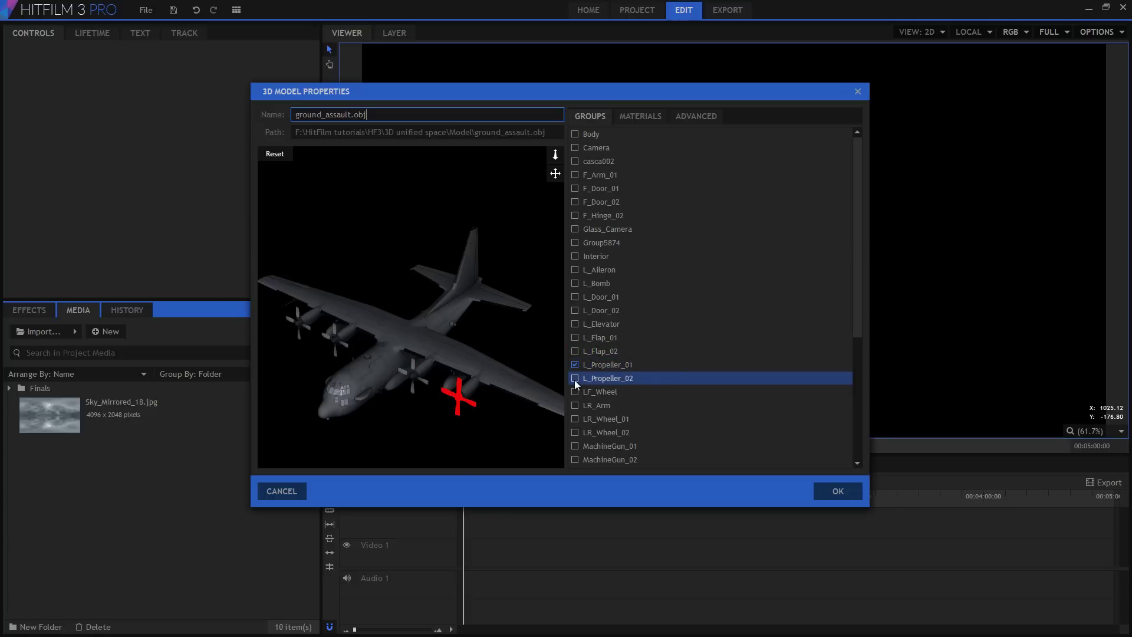
pyautogui.click(576, 378)
pyautogui.scroll(-4, 600, 377)
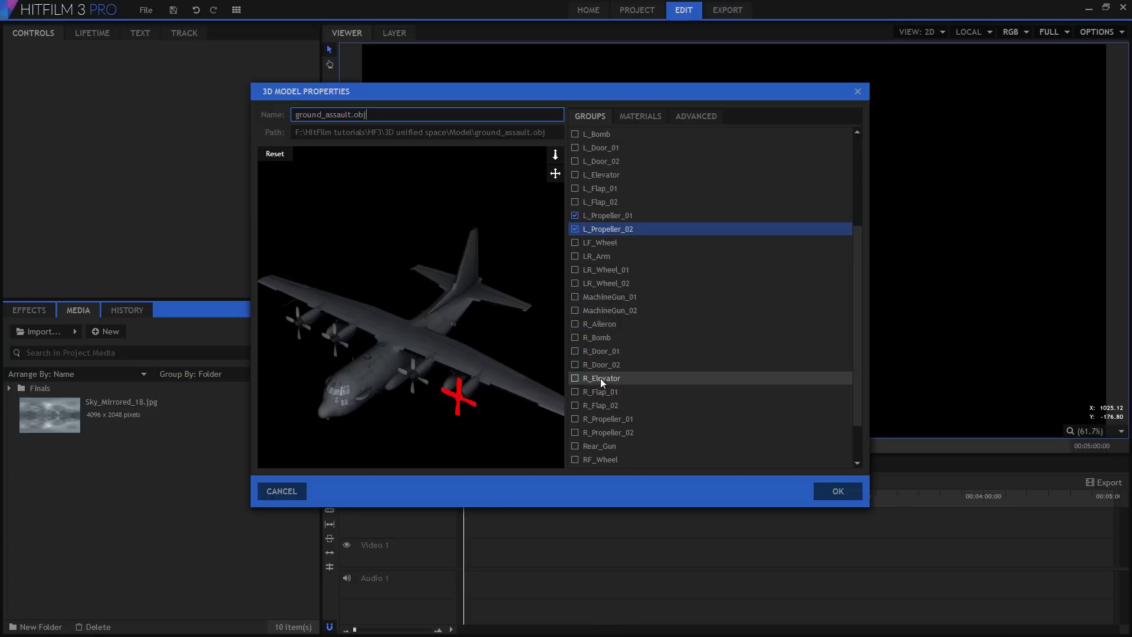
pyautogui.click(595, 419)
pyautogui.click(575, 418)
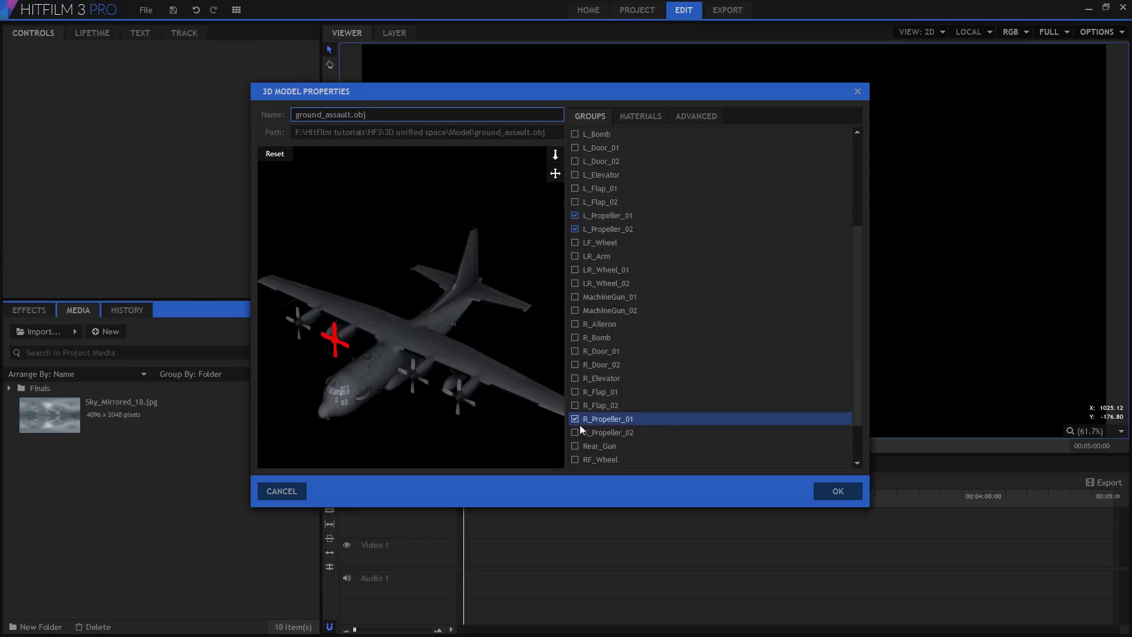
pyautogui.click(604, 431)
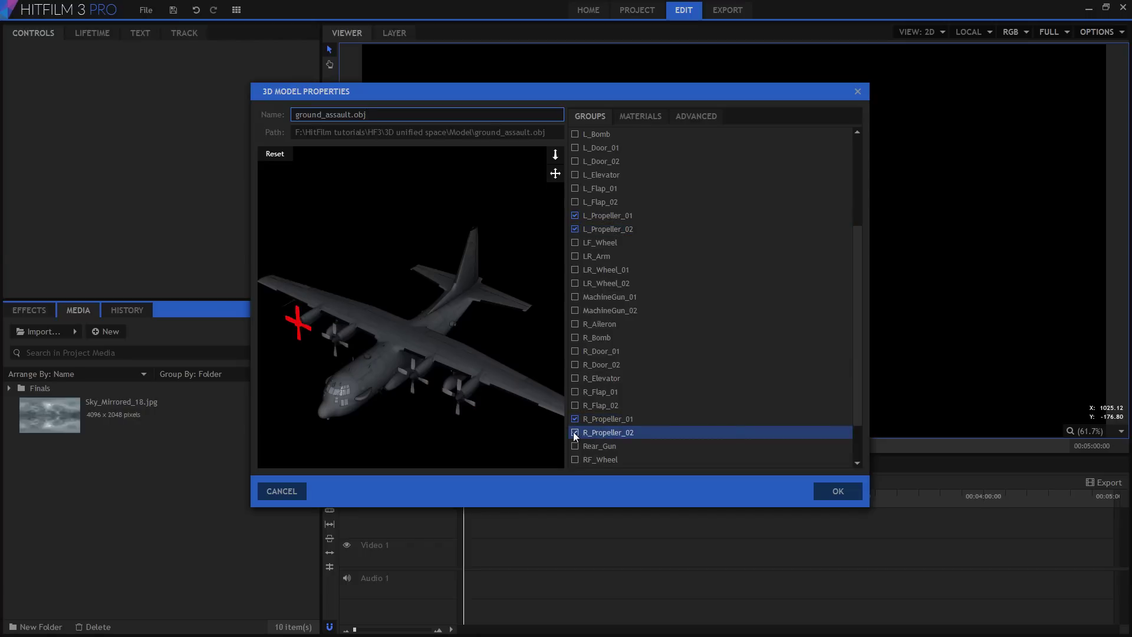
# Step: Highlight all four propeller groups together and inspect them from the front of the aircraft
pyautogui.keyDown('ctrl'); pyautogui.click(603, 419); pyautogui.keyUp('ctrl')
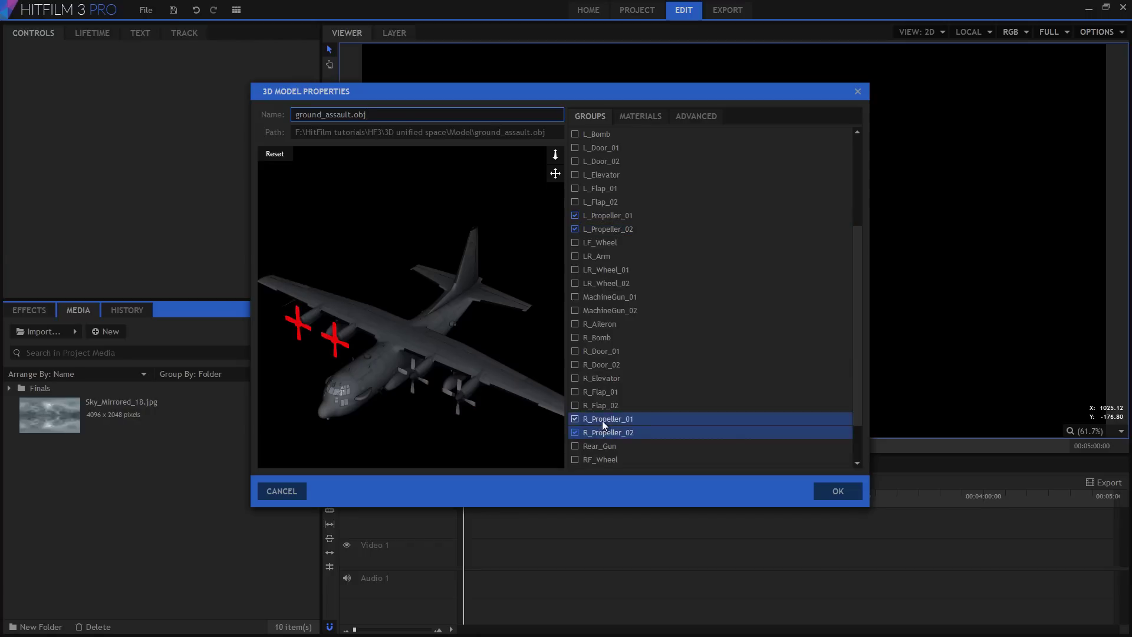
pyautogui.keyDown('ctrl'); pyautogui.click(618, 218); pyautogui.keyUp('ctrl')
pyautogui.keyDown('ctrl'); pyautogui.click(617, 229); pyautogui.keyUp('ctrl')
pyautogui.moveTo(419, 372); pyautogui.dragTo(420, 282)
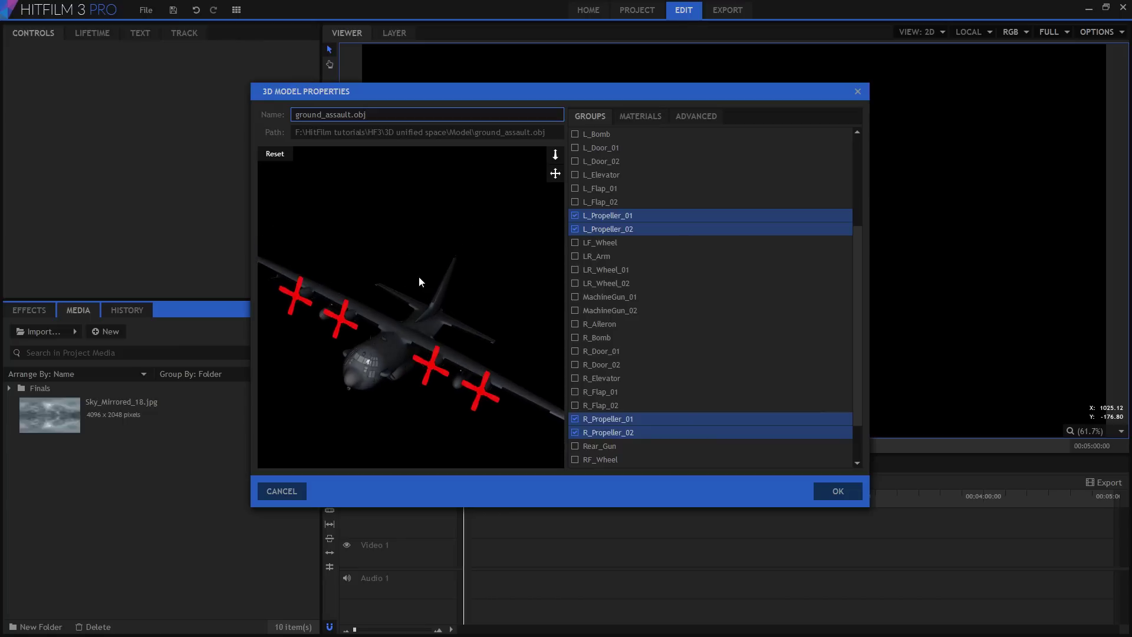
# Step: Set the Body material's Diffuse Reflectivity to 21% and Specular Reflectivity to 11%, checking the result on the aircraft preview
pyautogui.click(642, 116)
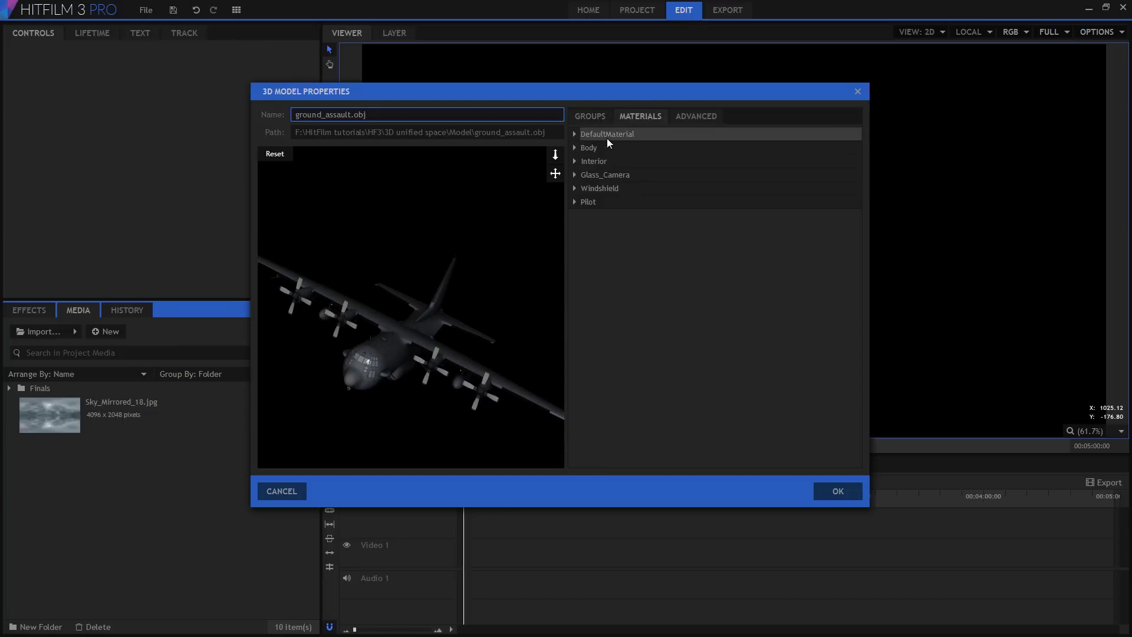
pyautogui.click(573, 147)
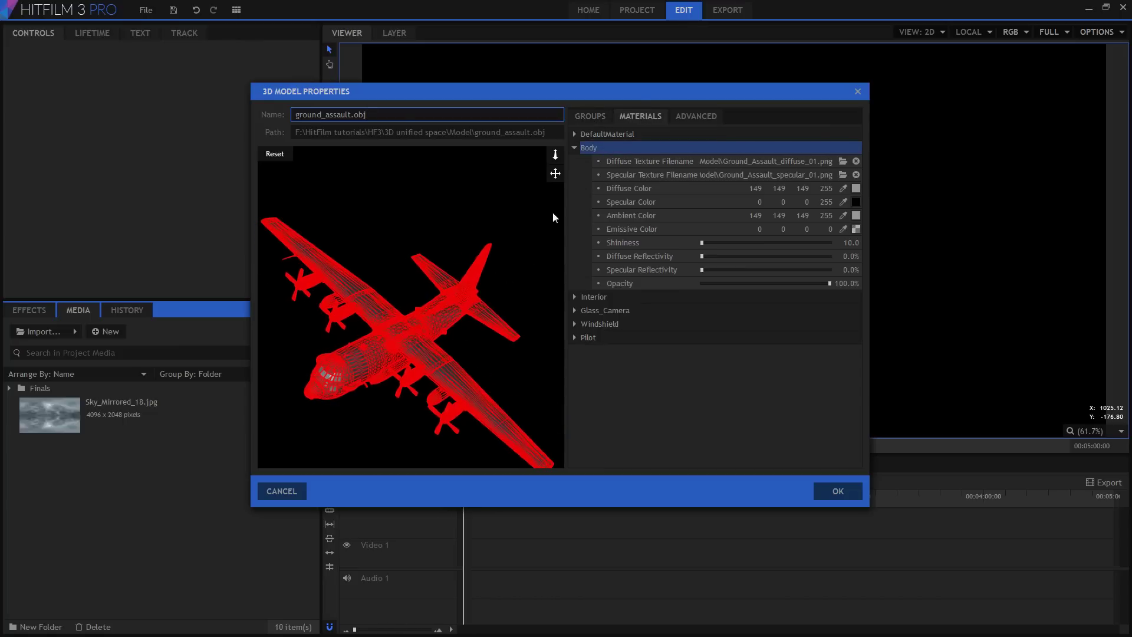
pyautogui.click(580, 178)
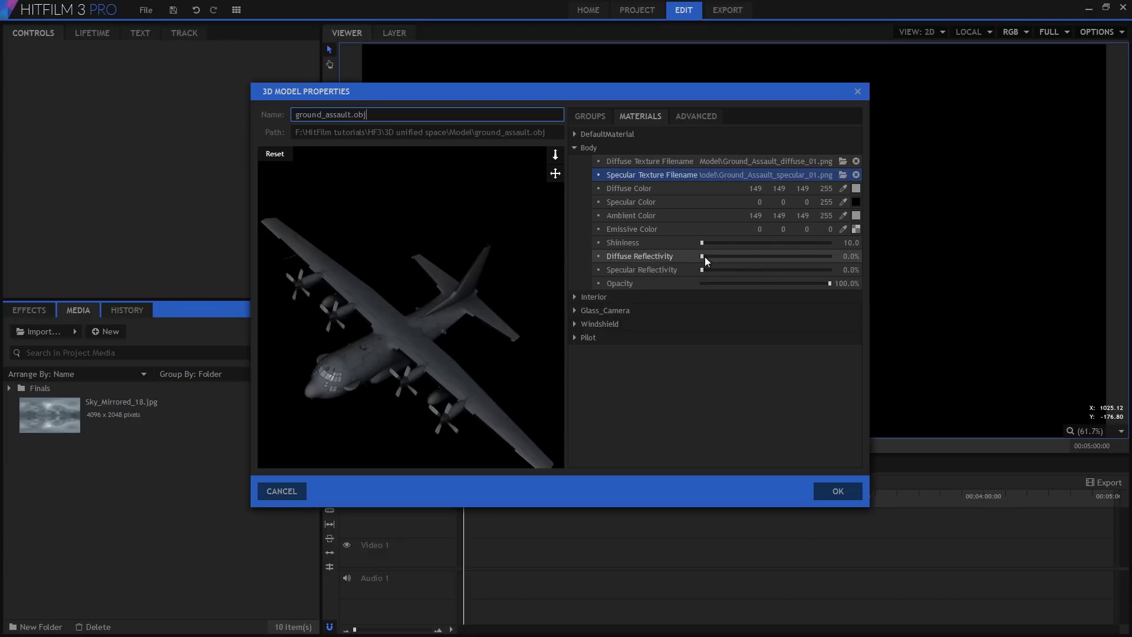
pyautogui.moveTo(705, 257)
pyautogui.mouseDown()
pyautogui.moveTo(812, 257)
pyautogui.moveTo(711, 260)
pyautogui.moveTo(782, 272)
pyautogui.moveTo(711, 277)
pyautogui.moveTo(726, 278)
pyautogui.moveTo(714, 278)
pyautogui.moveTo(728, 258)
pyautogui.mouseUp()
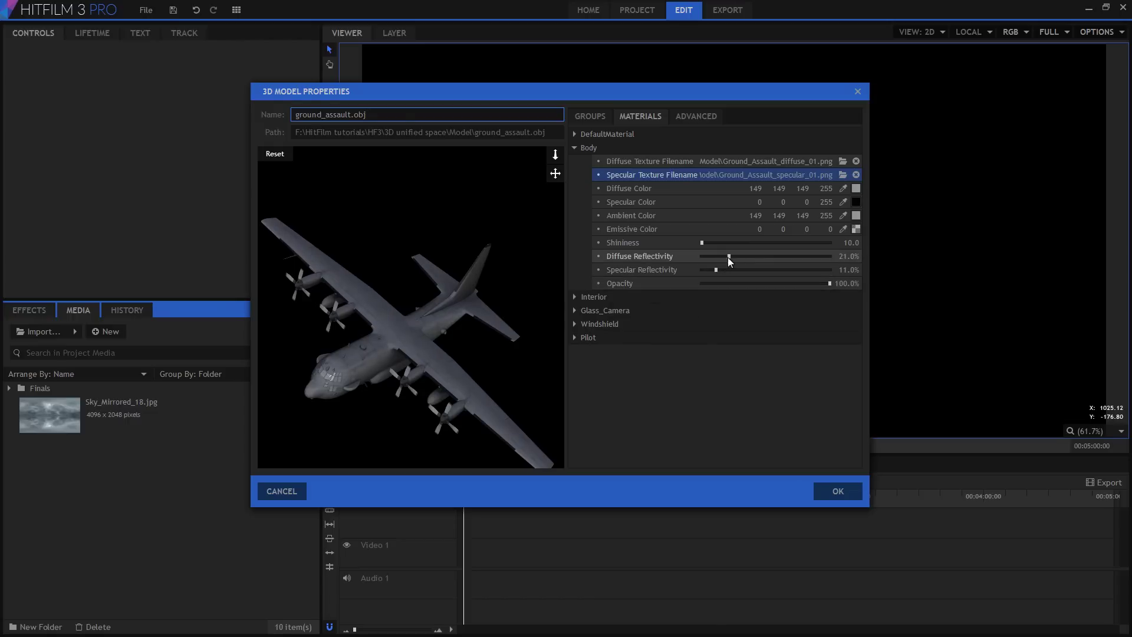
pyautogui.moveTo(494, 321); pyautogui.dragTo(520, 317)
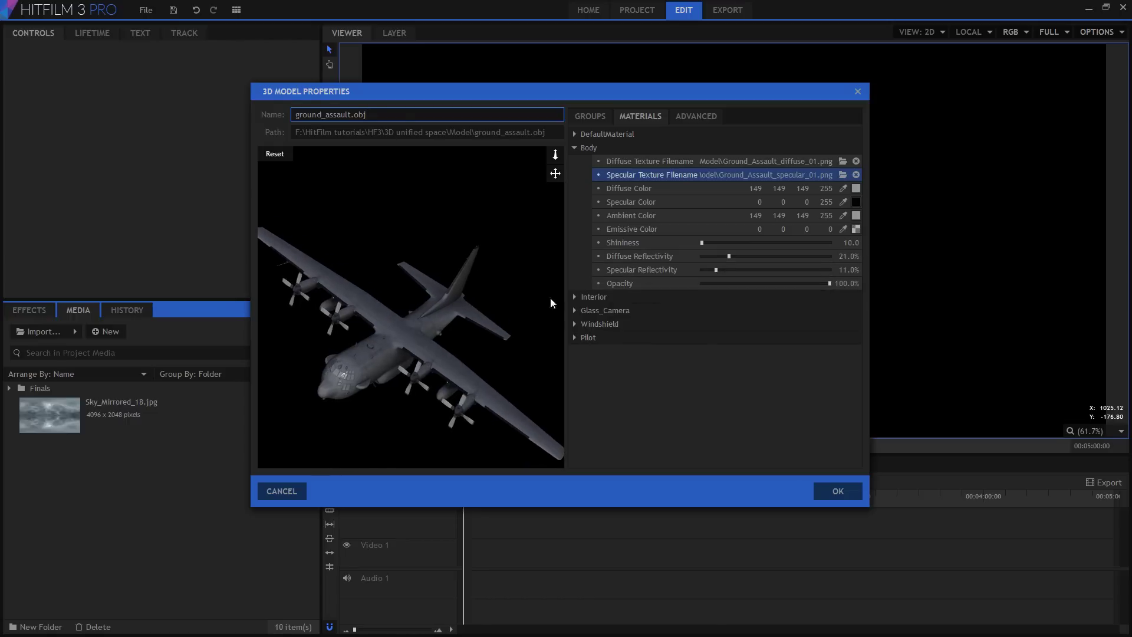
# Step: Set the Body material's Specular Color to 149, 149, 149 by sampling its Diffuse Color swatch
pyautogui.click(845, 203)
pyautogui.click(859, 189)
pyautogui.moveTo(432, 344)
pyautogui.mouseDown()
pyautogui.moveTo(370, 383)
pyautogui.moveTo(349, 356)
pyautogui.moveTo(427, 327)
pyautogui.mouseUp()
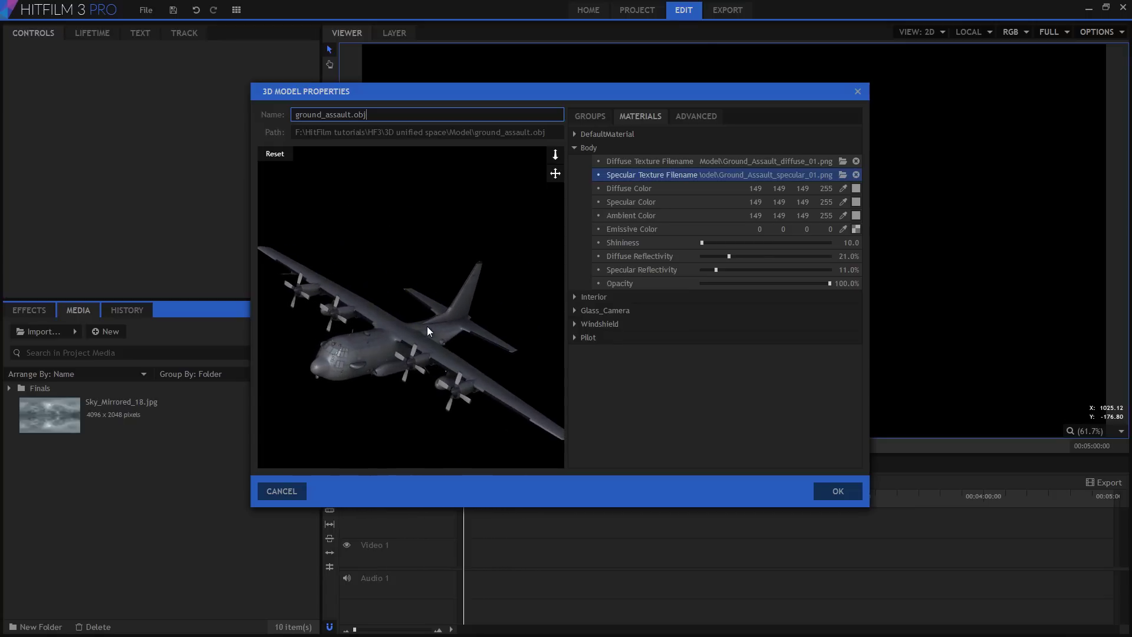
# Step: Set the Windshield material's Specular Reflectivity to 86% and check the cockpit glass in the preview
pyautogui.click(578, 323)
pyautogui.scroll(-1, 612, 349)
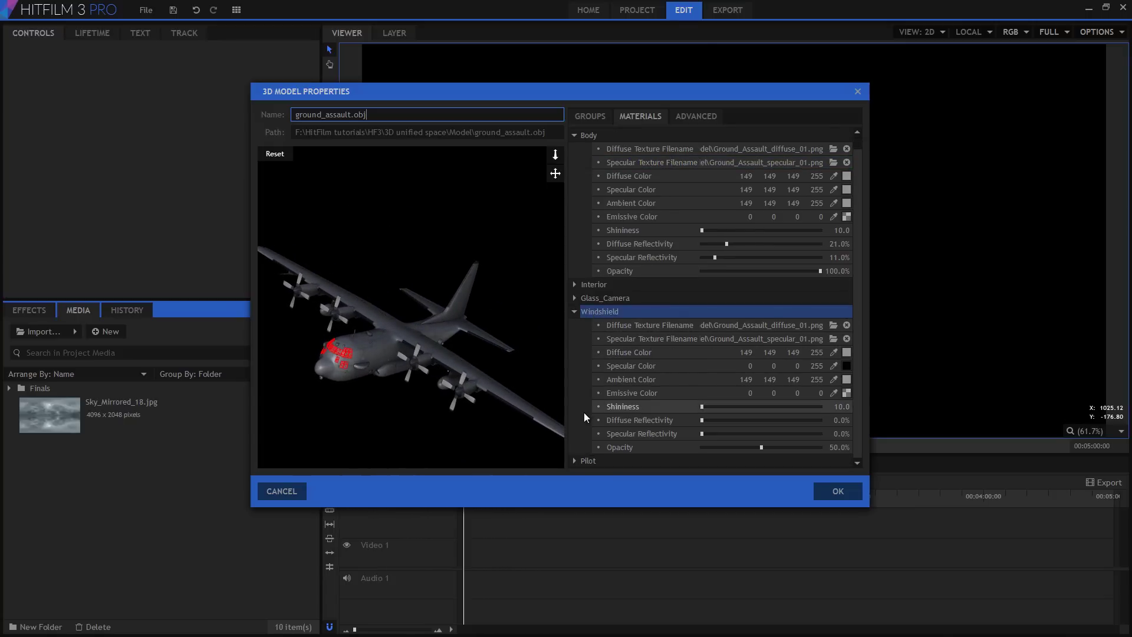
pyautogui.click(639, 420)
pyautogui.moveTo(702, 434); pyautogui.dragTo(805, 433)
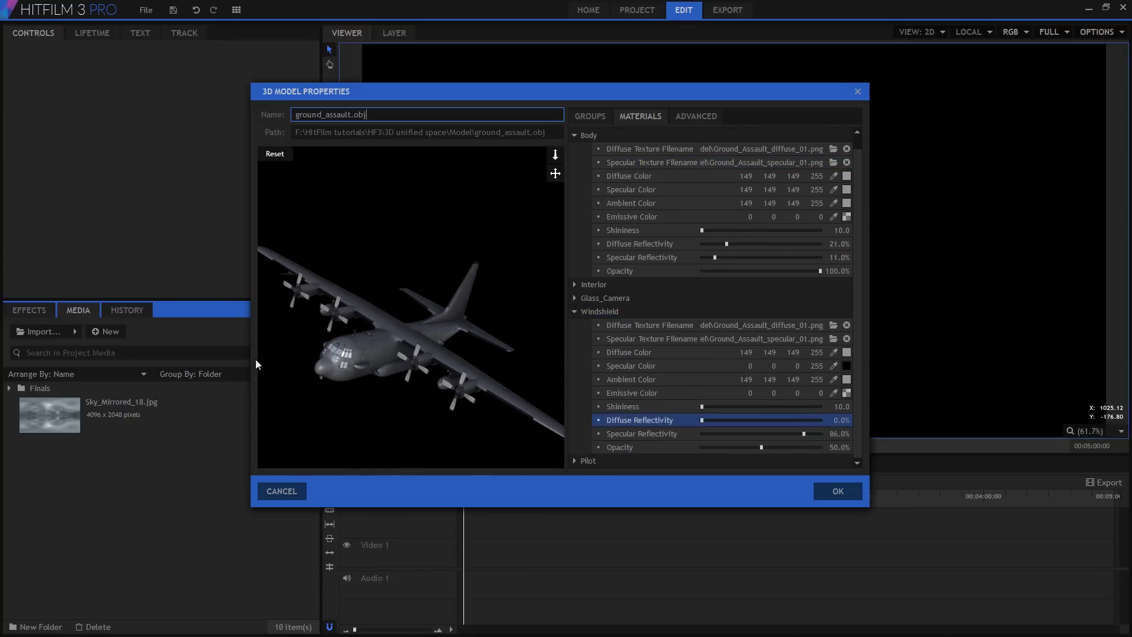
pyautogui.moveTo(351, 345); pyautogui.dragTo(373, 338)
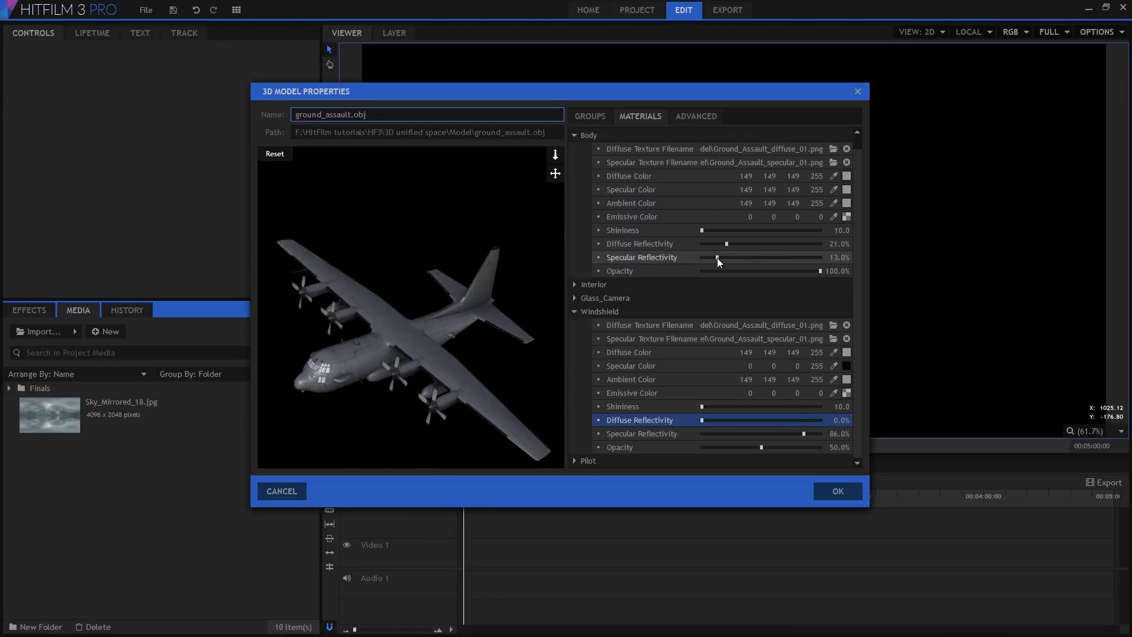
# Step: Adjust the Body material's Specular Reflectivity to 12%, check the model from several angles and accept the 3D model properties
pyautogui.moveTo(717, 258); pyautogui.dragTo(715, 257)
pyautogui.moveTo(519, 342); pyautogui.dragTo(436, 253)
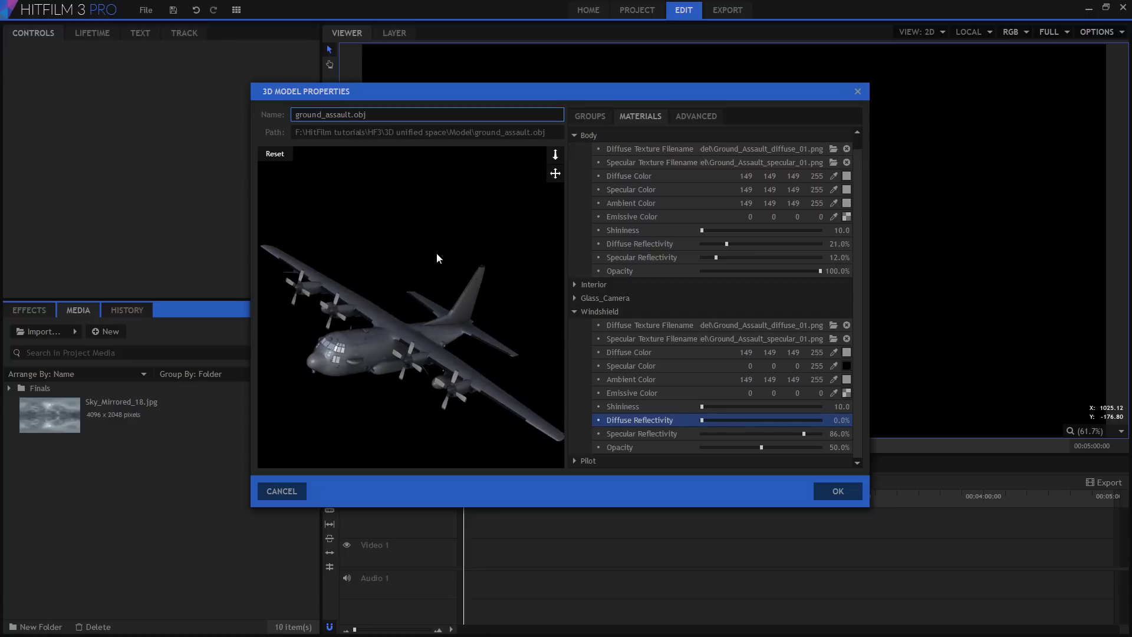
pyautogui.moveTo(484, 206); pyautogui.dragTo(349, 381)
pyautogui.click(854, 495)
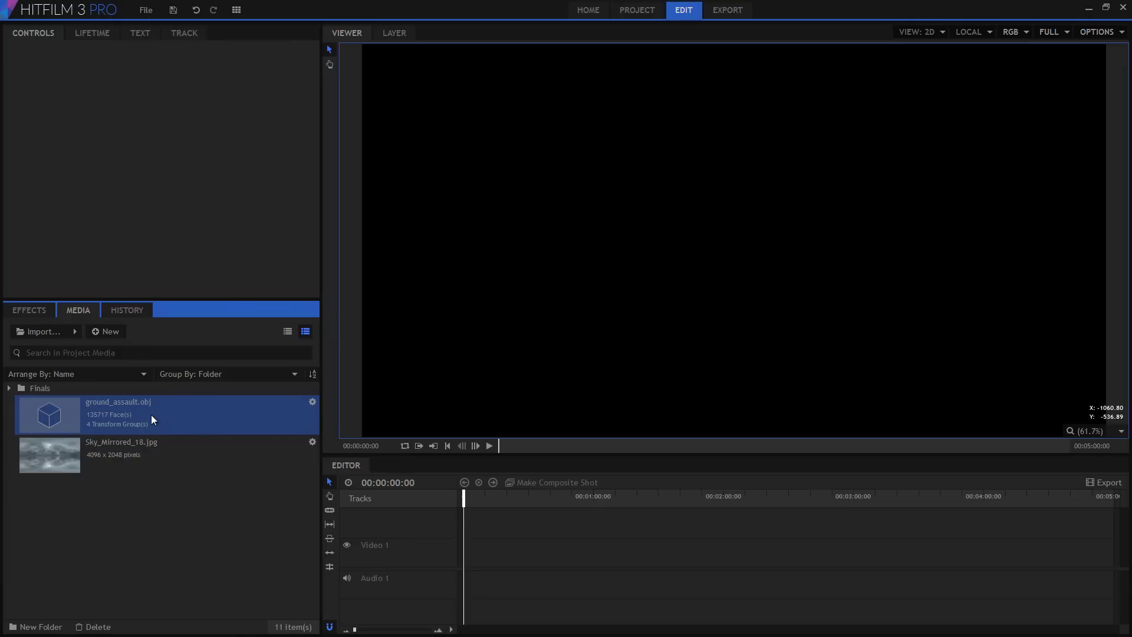
# Step: Create a new composite shot named Tutorial with the 2K DCI @ 24 fps template and a 30-second duration
pyautogui.click(114, 334)
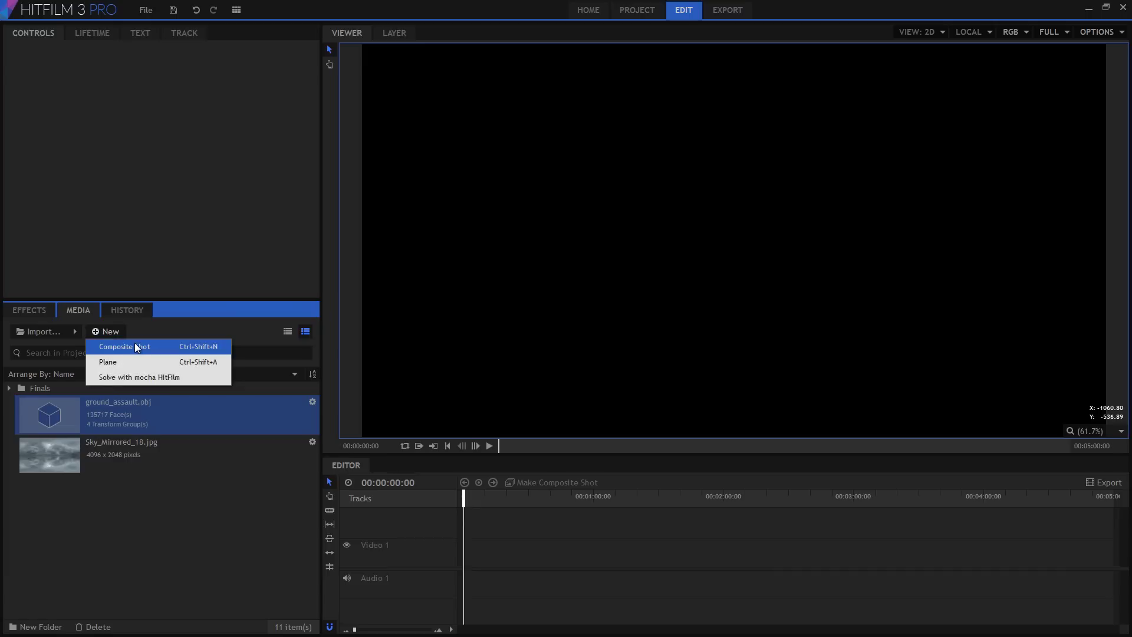
pyautogui.click(135, 342)
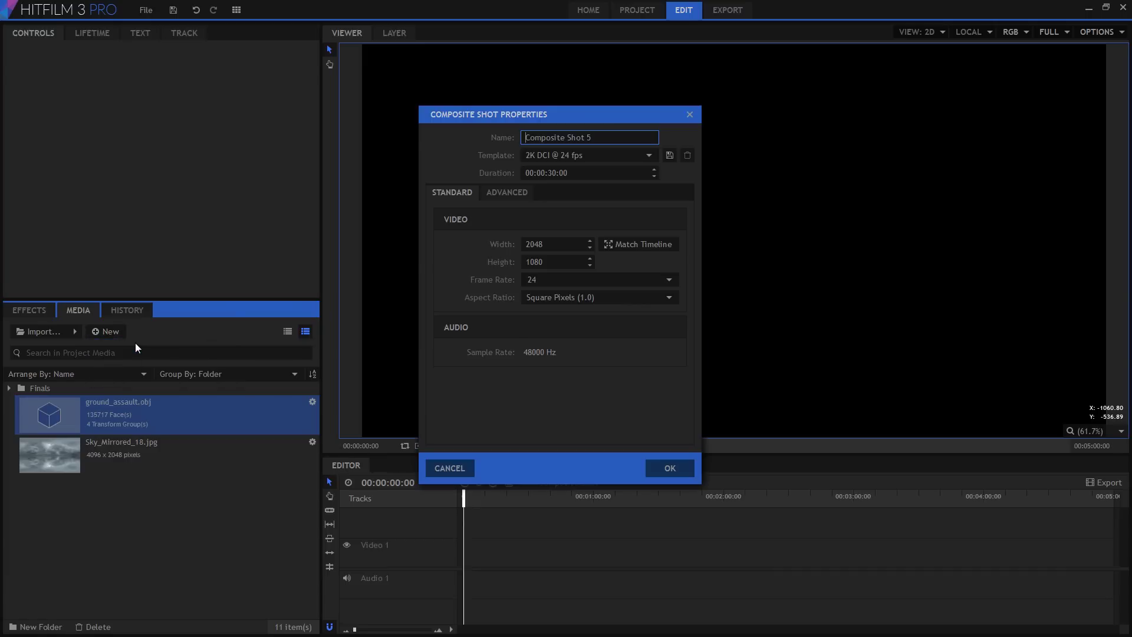
pyautogui.tripleClick(560, 143)
pyautogui.write('RTu')
pyautogui.press('BackSpace')
pyautogui.press('BackSpace')
pyautogui.press('BackSpace')
pyautogui.write('Tutorial')
pyautogui.press('Return')
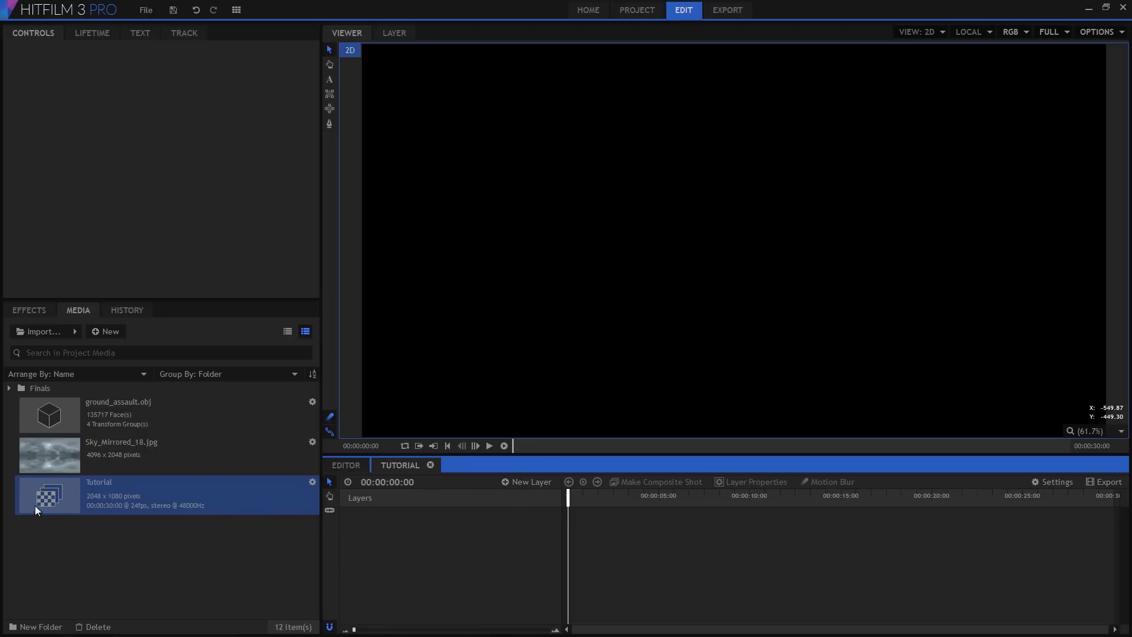
# Step: Switch to the Compositing workspace and dock the Effects, Media and History group below Controls in a narrow column
pyautogui.click(236, 10)
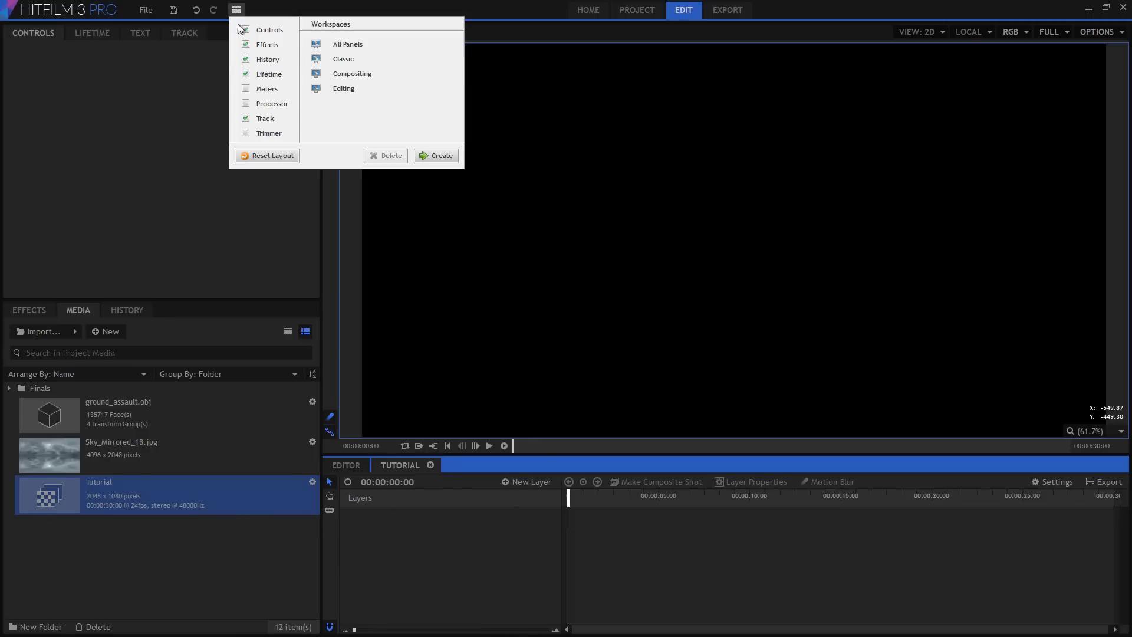
pyautogui.click(354, 75)
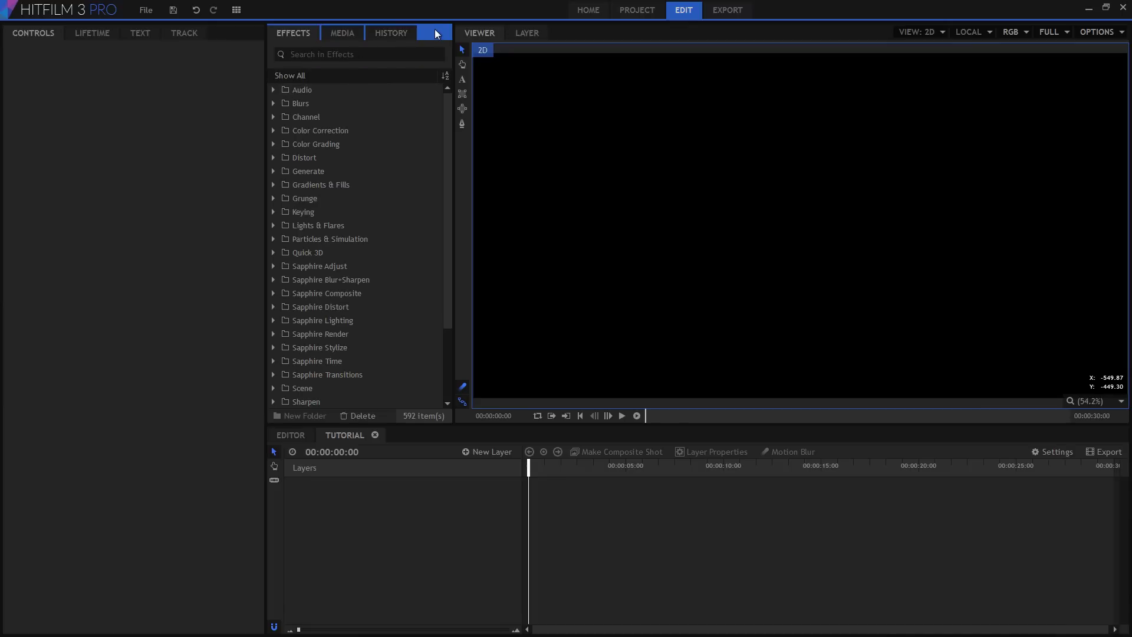
pyautogui.moveTo(433, 30); pyautogui.dragTo(135, 367)
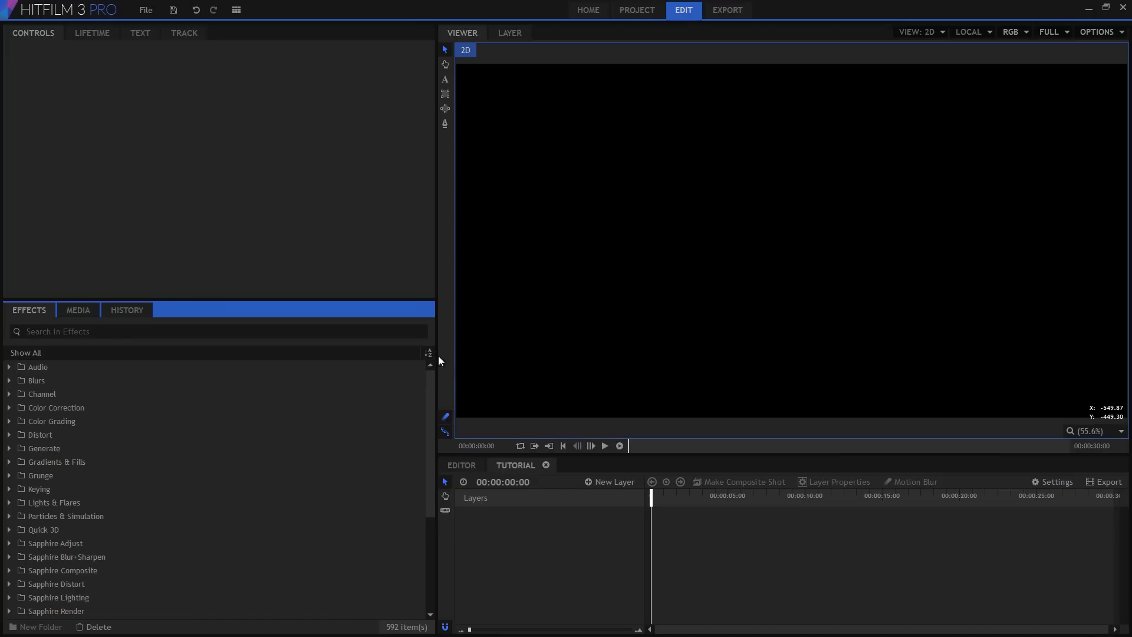
pyautogui.moveTo(436, 355); pyautogui.dragTo(244, 371)
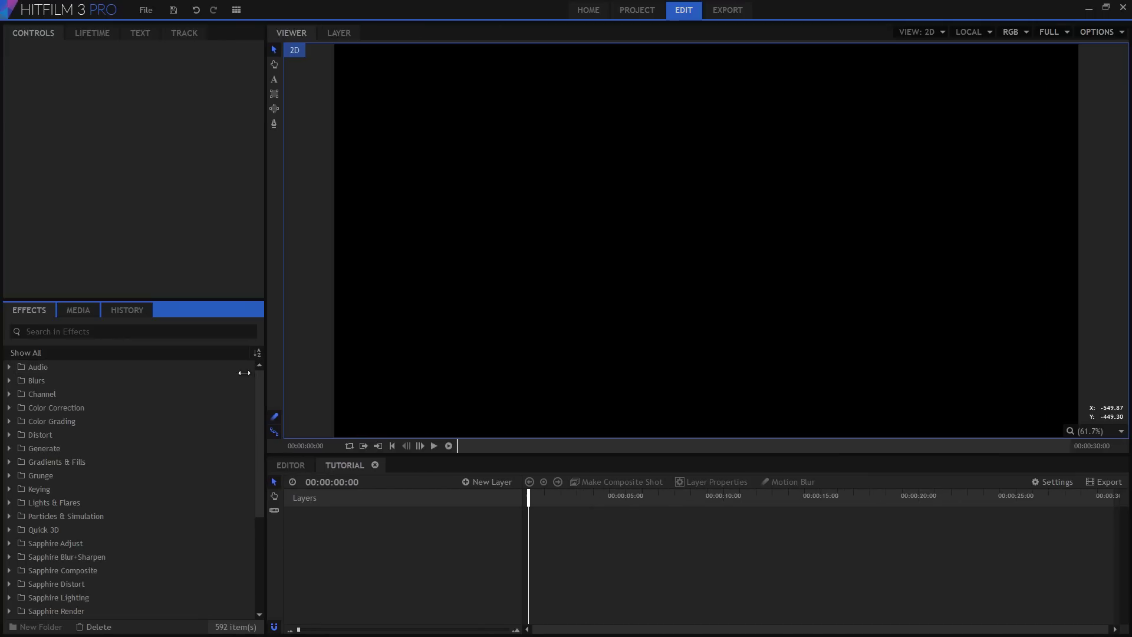
# Step: Add ground_assault.obj from the project media to the Tutorial shot and make its layer 3D Unrolled
pyautogui.click(86, 307)
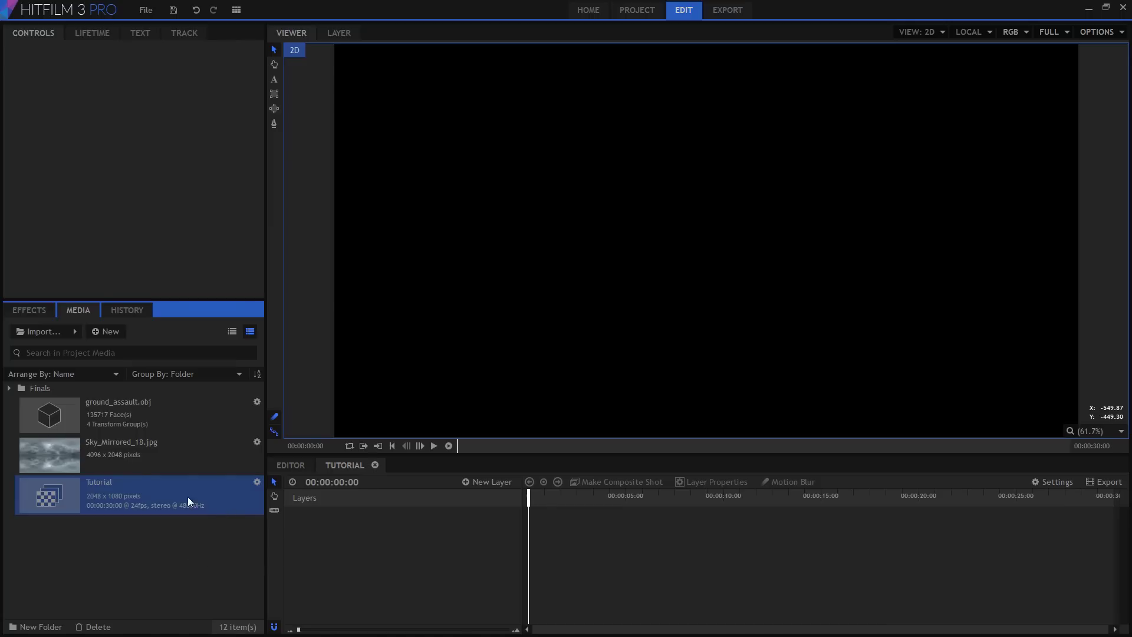
pyautogui.moveTo(50, 417); pyautogui.dragTo(378, 588)
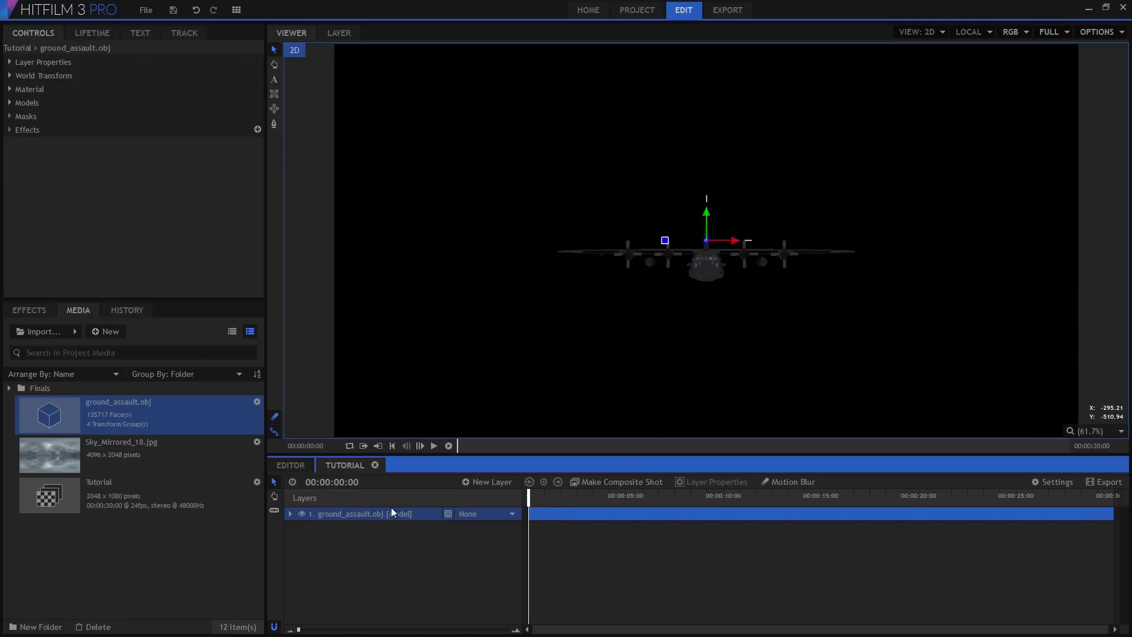
pyautogui.click(448, 514)
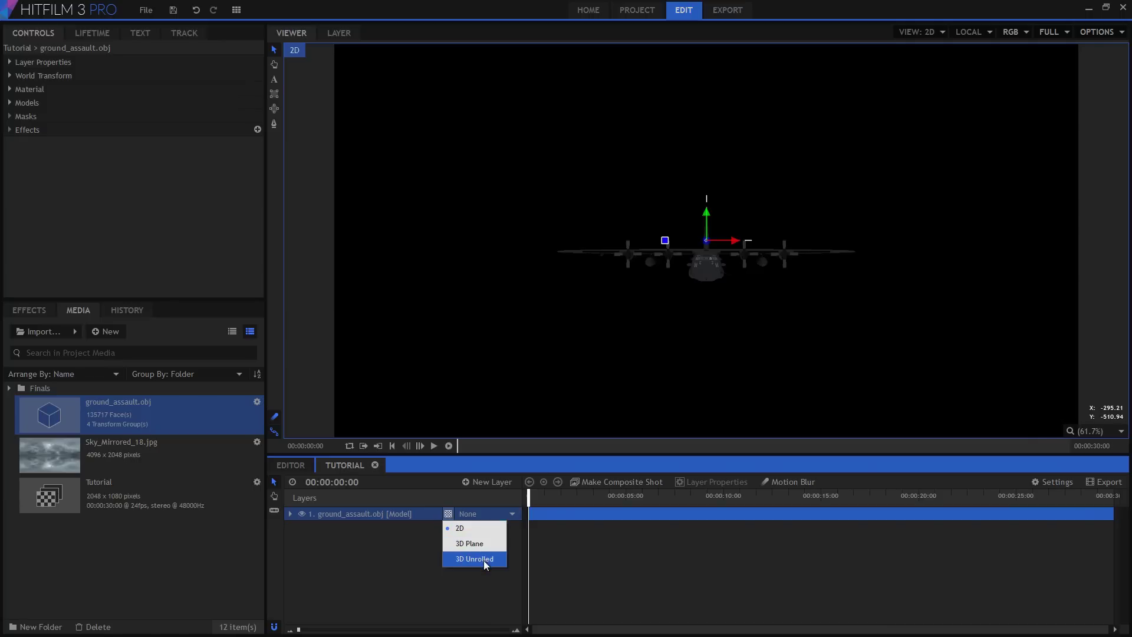
pyautogui.click(416, 558)
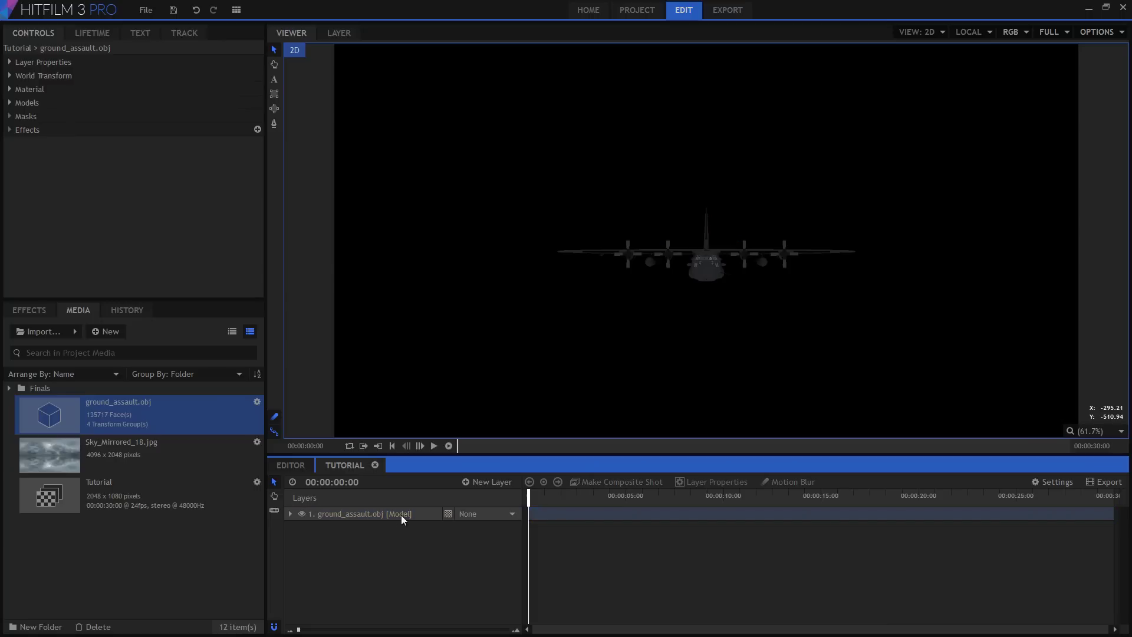
pyautogui.click(447, 511)
pyautogui.click(465, 559)
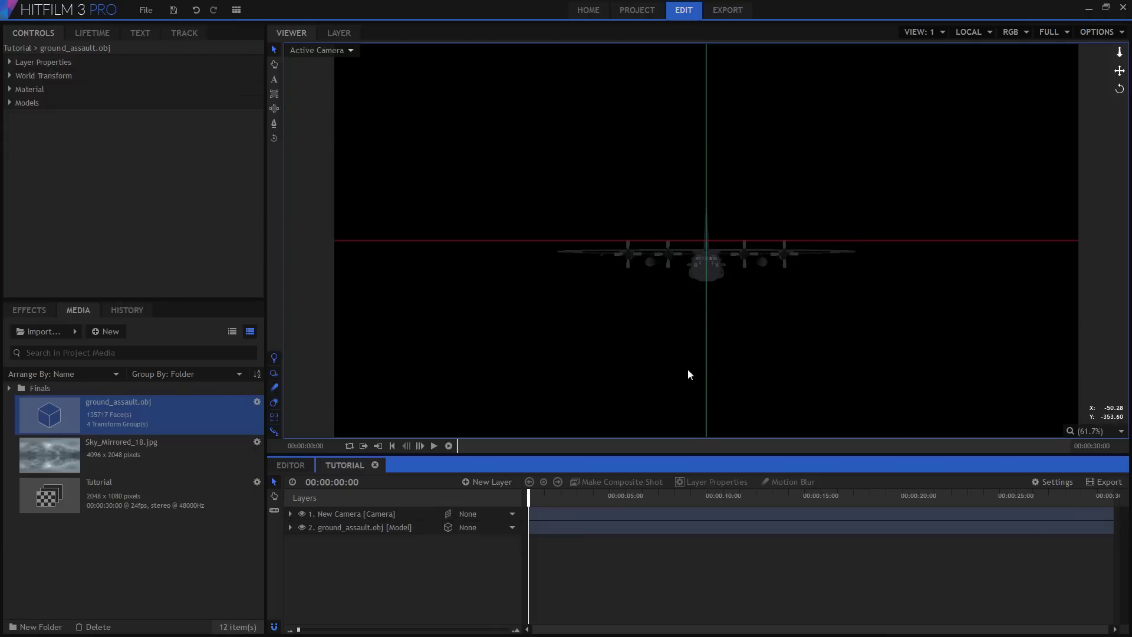
# Step: Orbit, dolly and pan New Camera to frame the aircraft from above at a front three-quarter angle
pyautogui.click(381, 511)
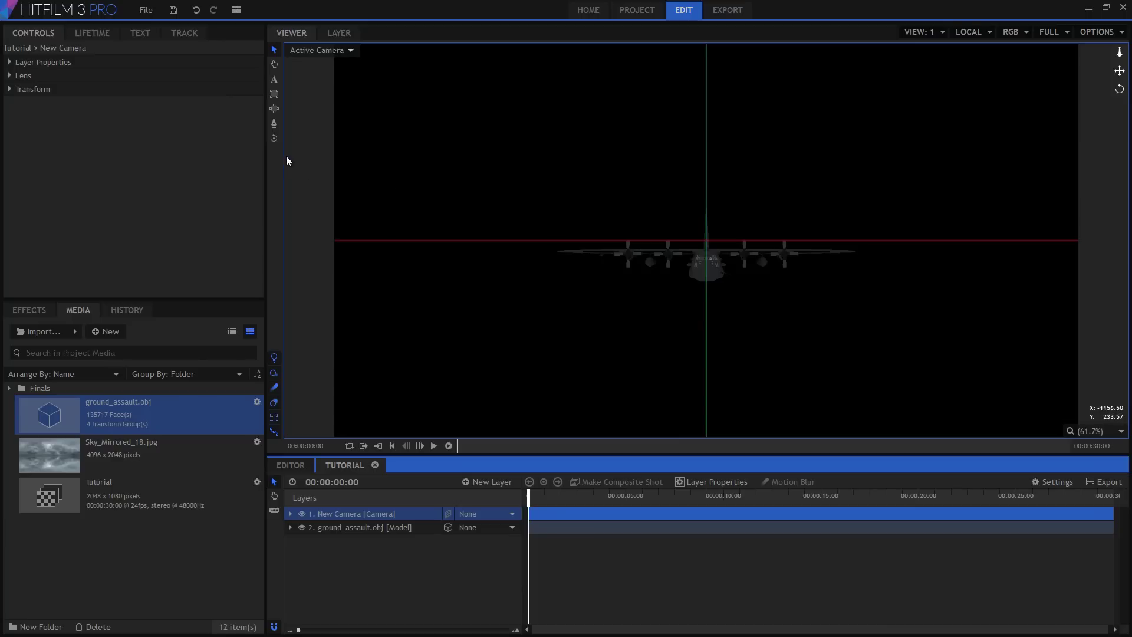
pyautogui.click(274, 139)
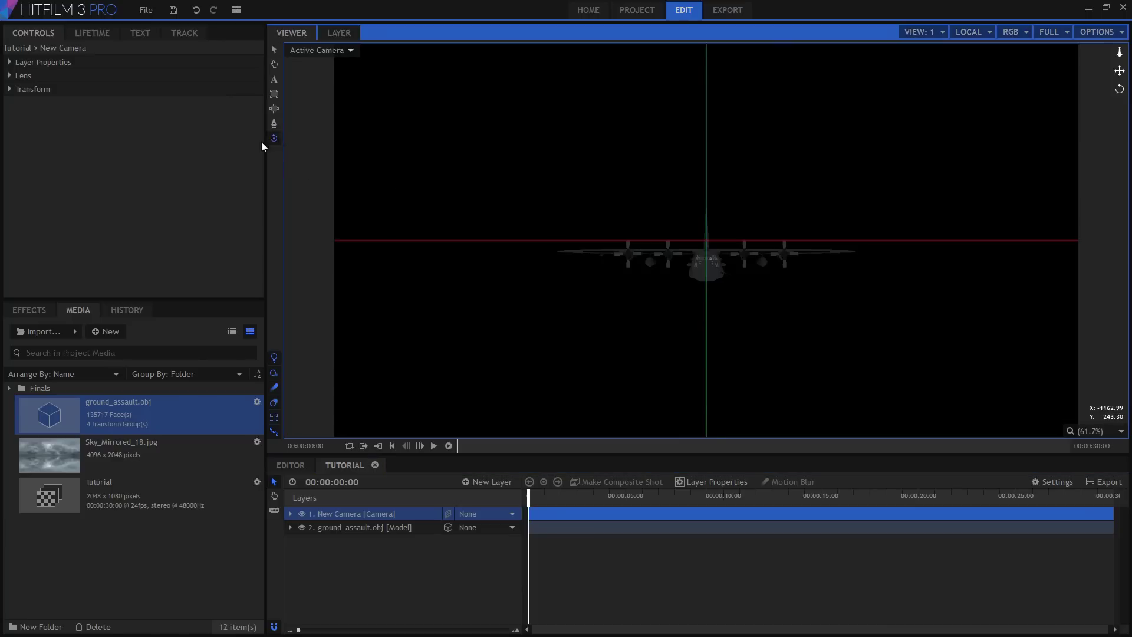
pyautogui.click(275, 47)
pyautogui.moveTo(708, 270); pyautogui.dragTo(593, 192)
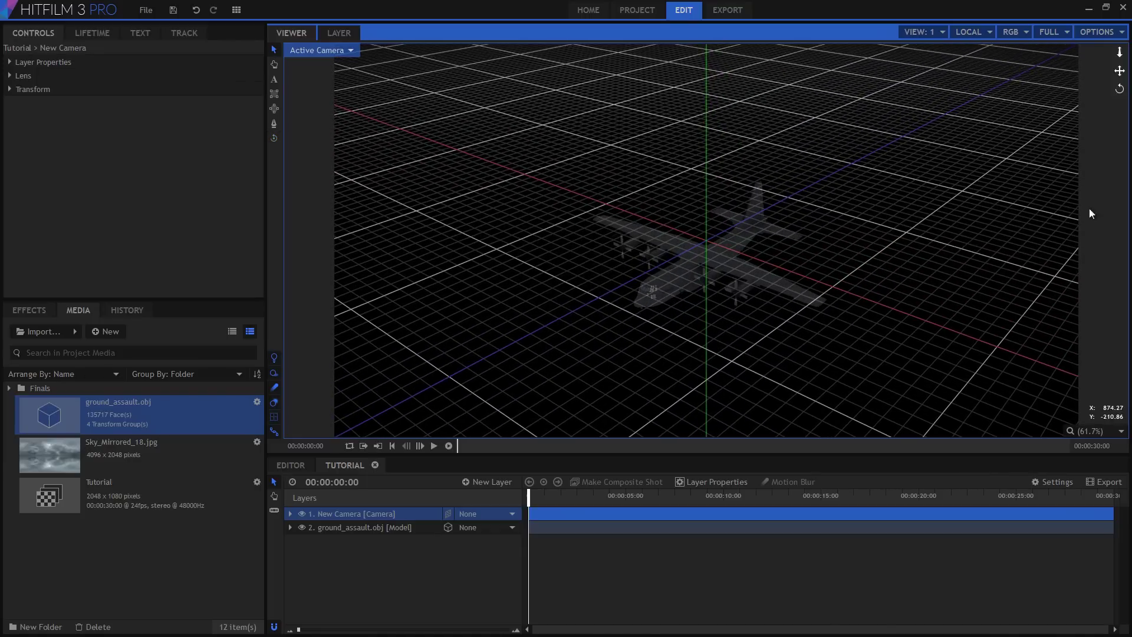
pyautogui.moveTo(1120, 56); pyautogui.dragTo(1087, 124)
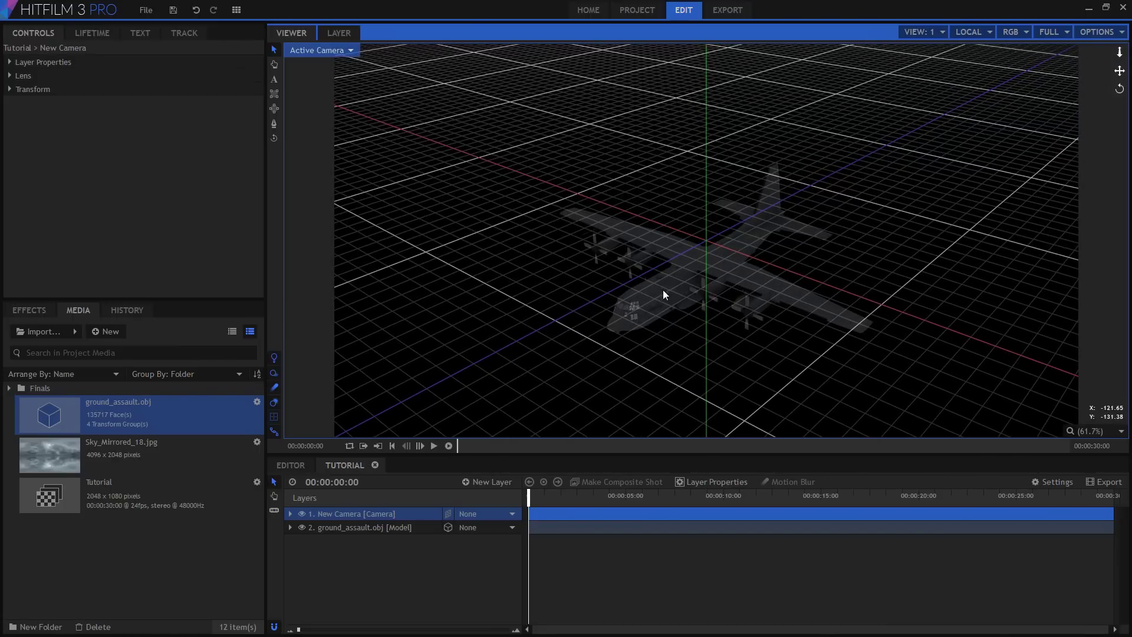
pyautogui.moveTo(663, 289); pyautogui.dragTo(681, 284)
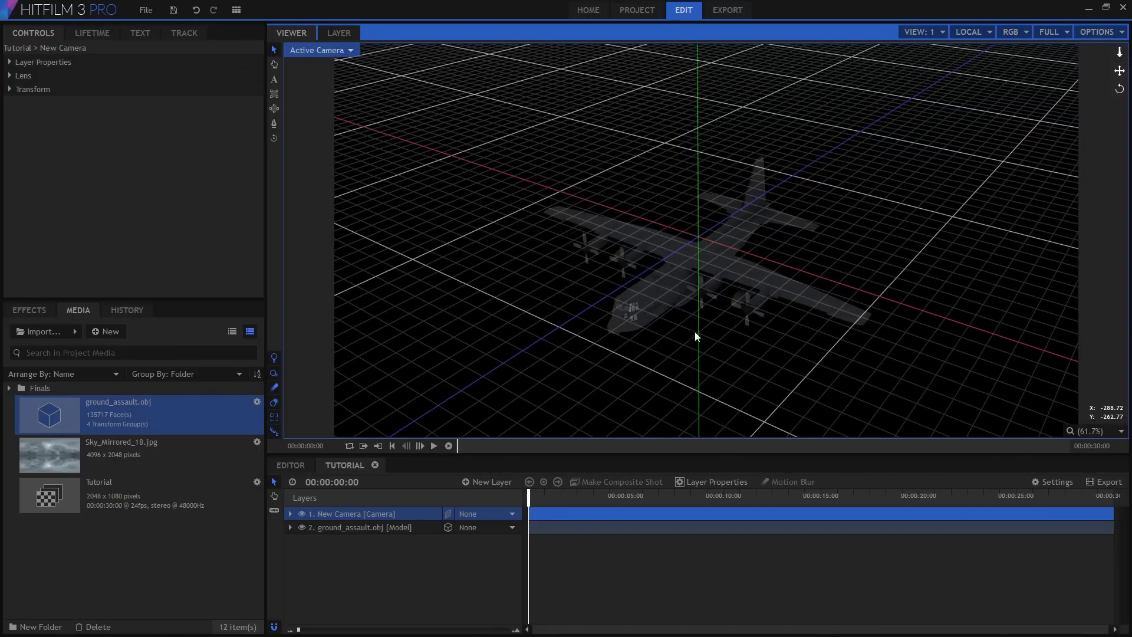
pyautogui.moveTo(1116, 70); pyautogui.dragTo(1016, 86)
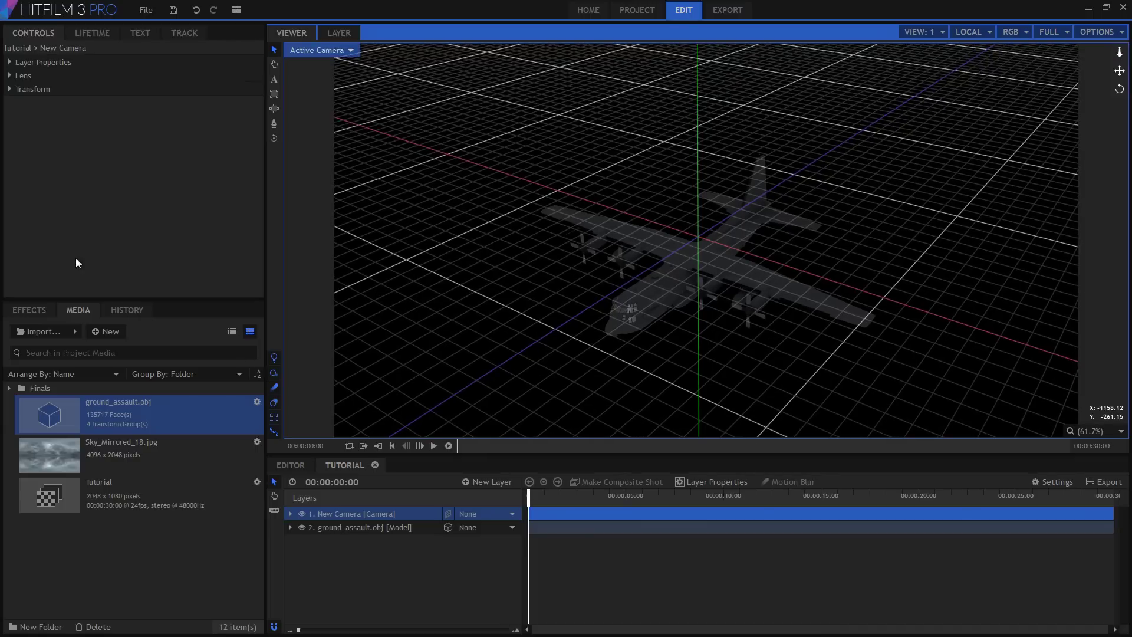
# Step: Set New Camera's lens Zoom to 3278.1 and shift the camera to recenter the aircraft in the frame
pyautogui.click(9, 75)
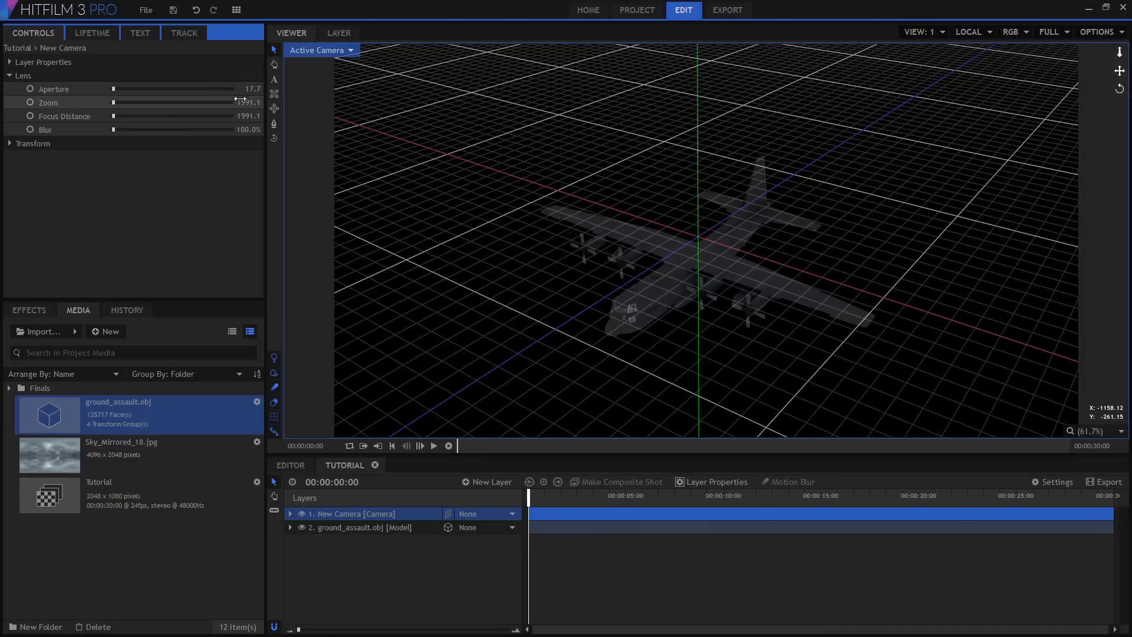
pyautogui.moveTo(243, 103); pyautogui.dragTo(295, 103)
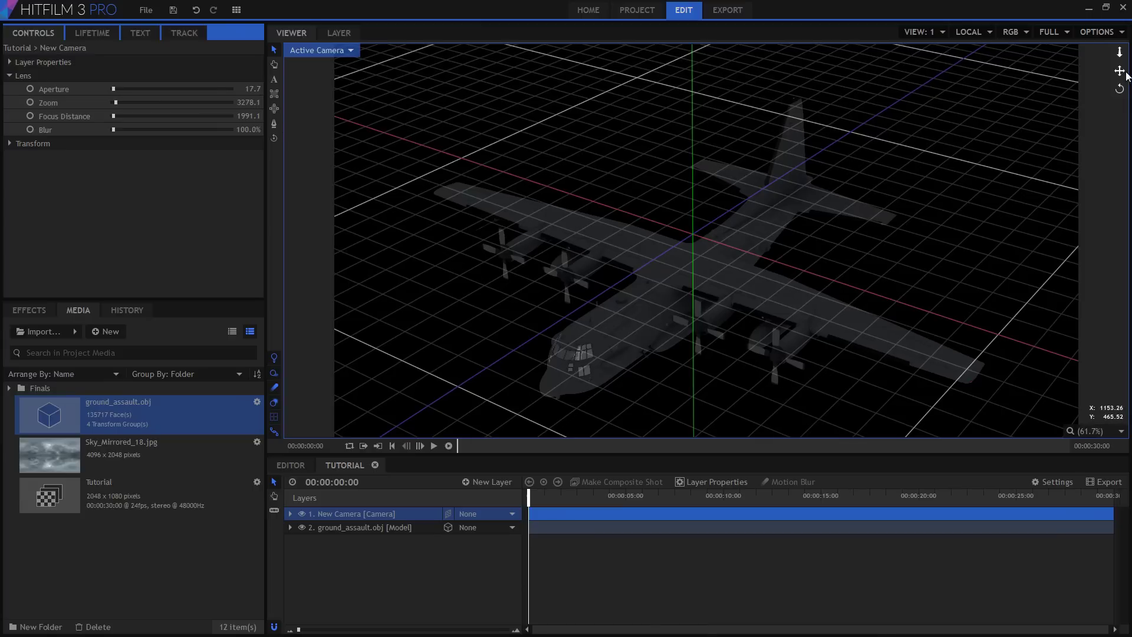
pyautogui.moveTo(1126, 74)
pyautogui.mouseDown()
pyautogui.moveTo(1130, 59)
pyautogui.moveTo(1111, 78)
pyautogui.mouseUp()
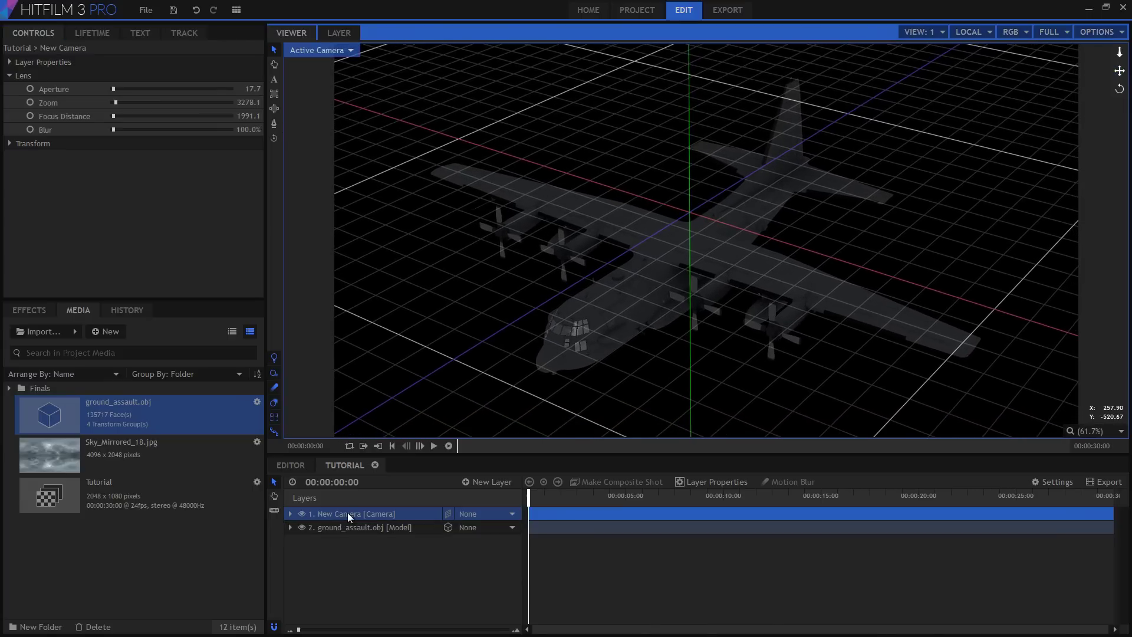
# Step: Add a new point layer to the Tutorial shot and make it a 3D Plane layer
pyautogui.click(496, 480)
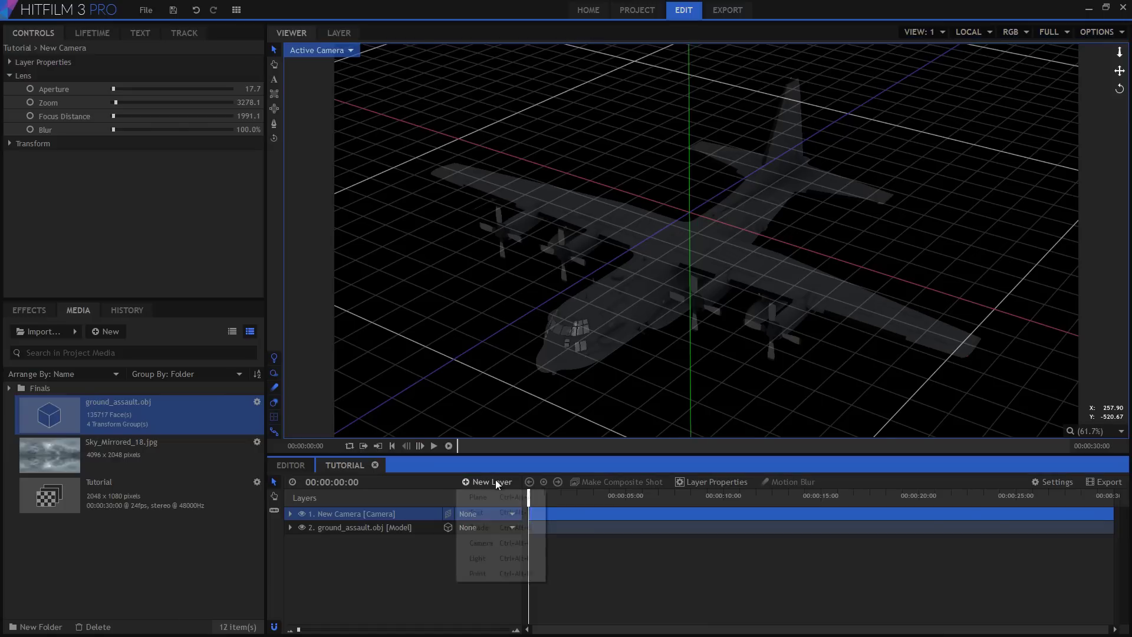
pyautogui.click(494, 573)
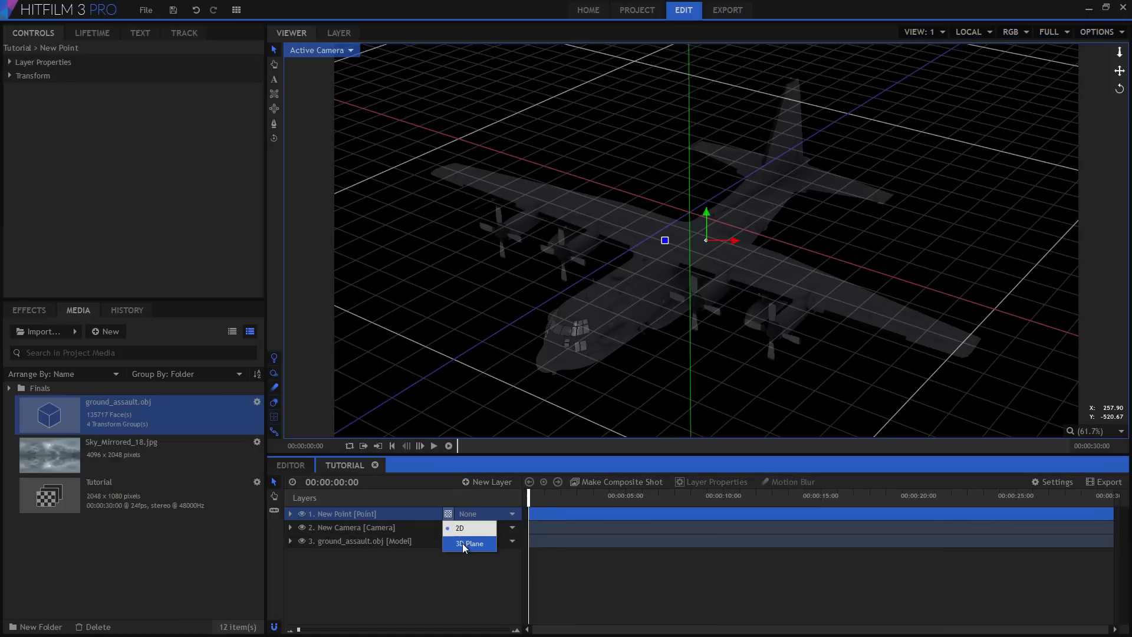
pyautogui.click(462, 543)
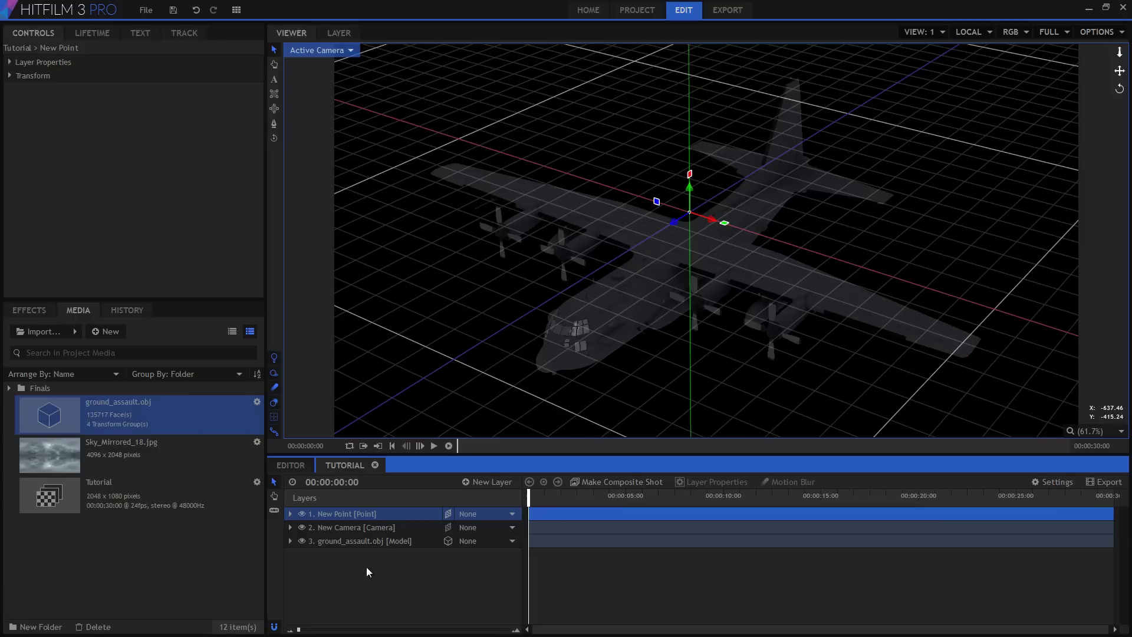
# Step: Parent the new point layer to ground_assault.obj and rename the point "Camera pivot"
pyautogui.click(498, 513)
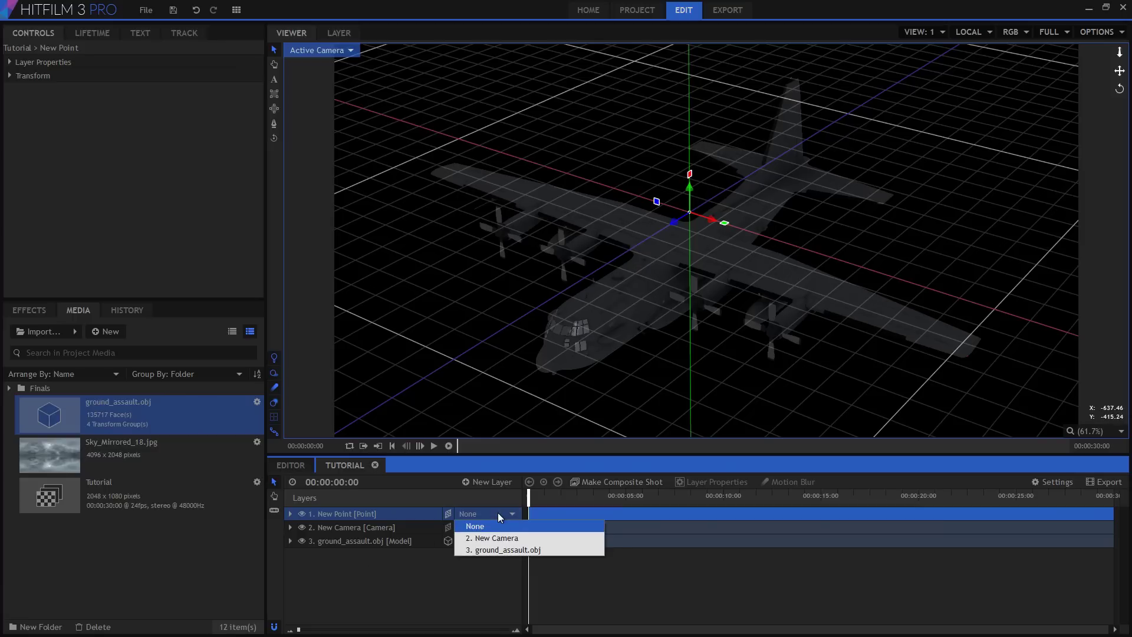
pyautogui.click(511, 550)
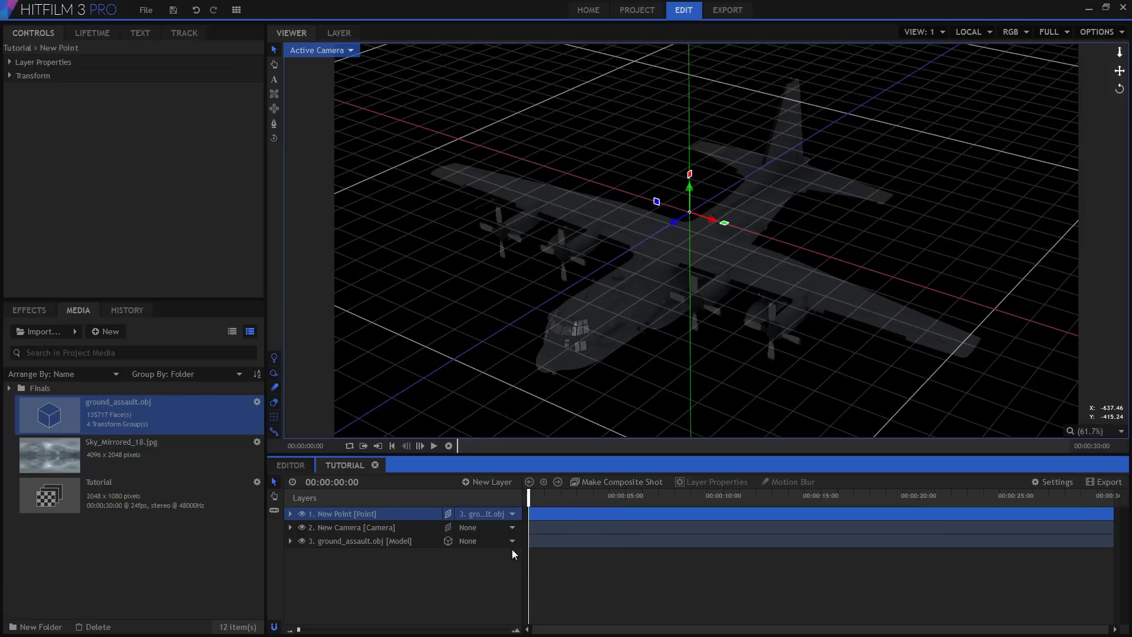
pyautogui.rightClick(341, 516)
pyautogui.click(364, 505)
pyautogui.write('Came')
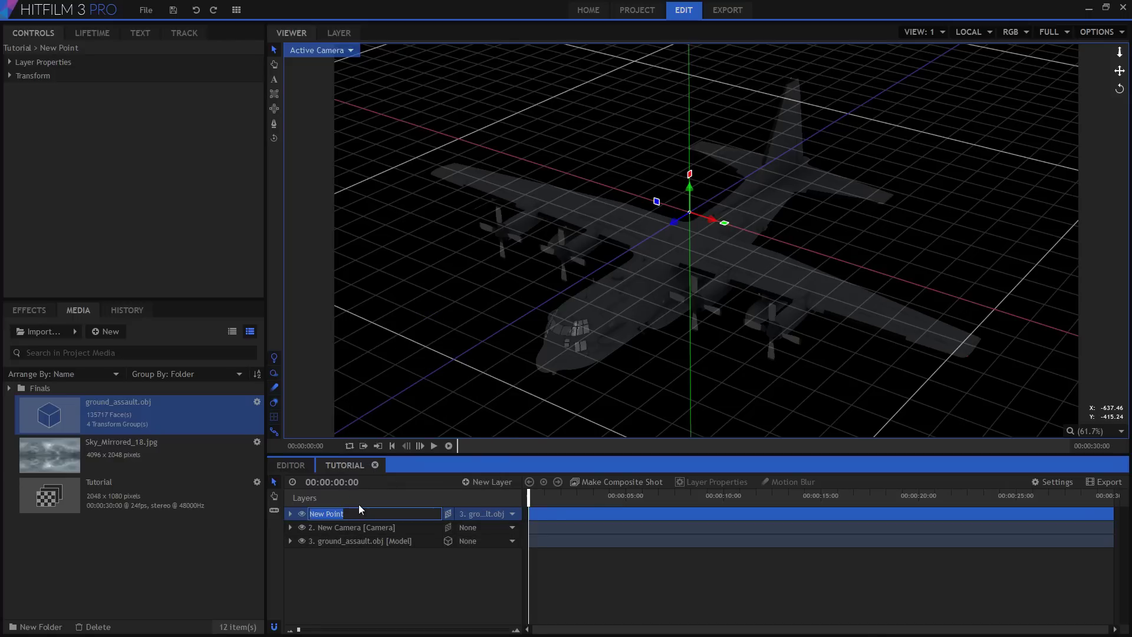
pyautogui.write('ra pivot')
pyautogui.press('Return')
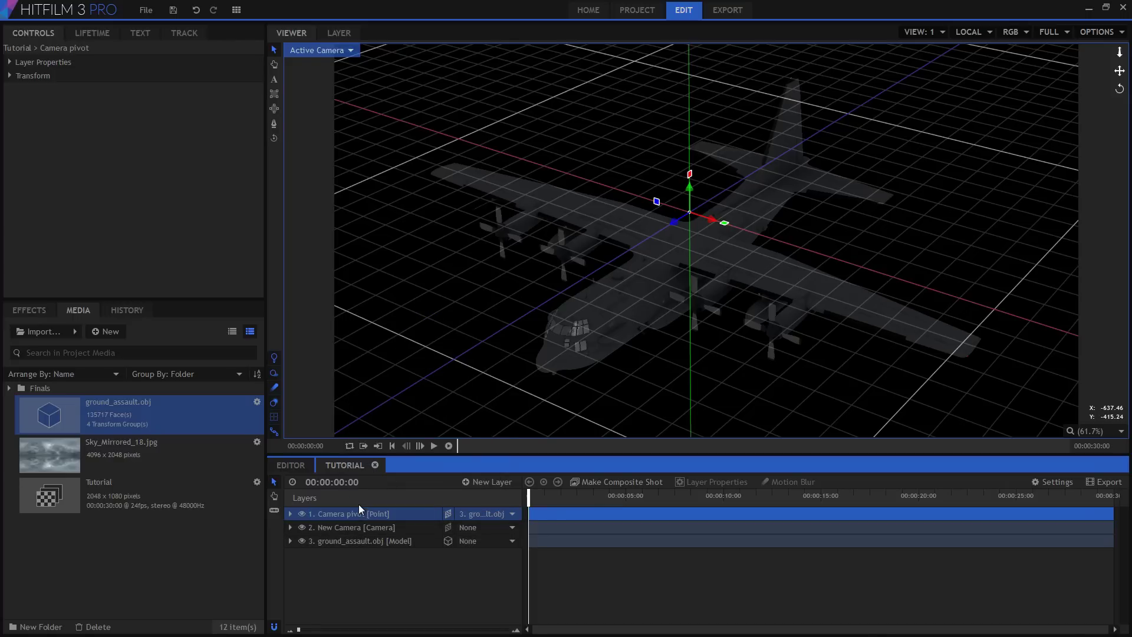
# Step: Parent New Camera to Camera pivot and test the rig by rotating the pivot around X
pyautogui.click(483, 527)
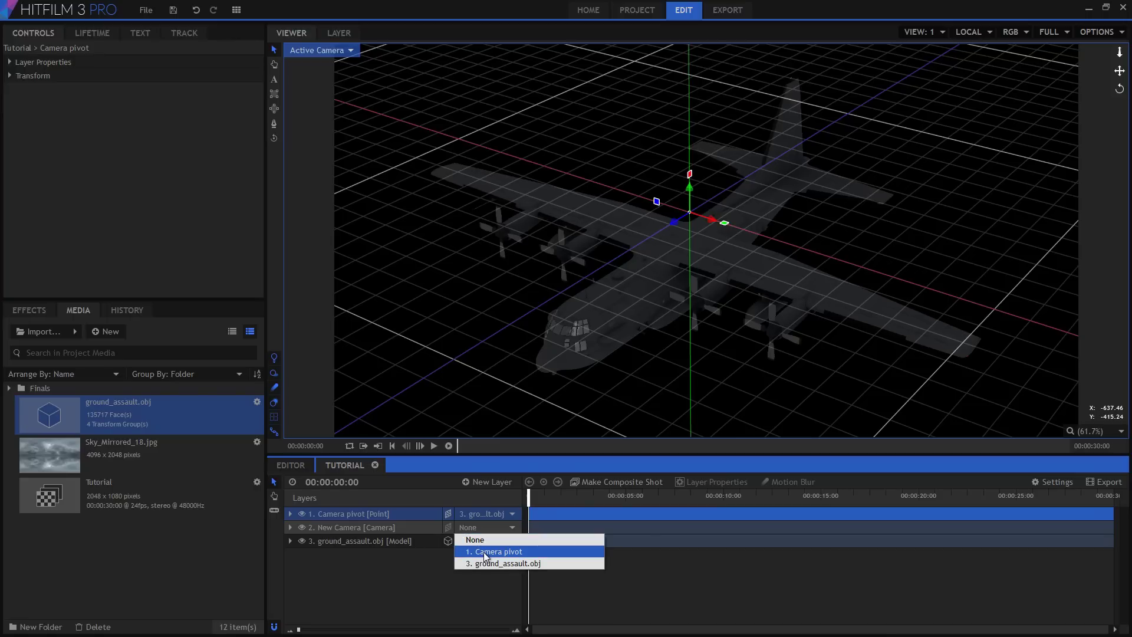
pyautogui.click(485, 553)
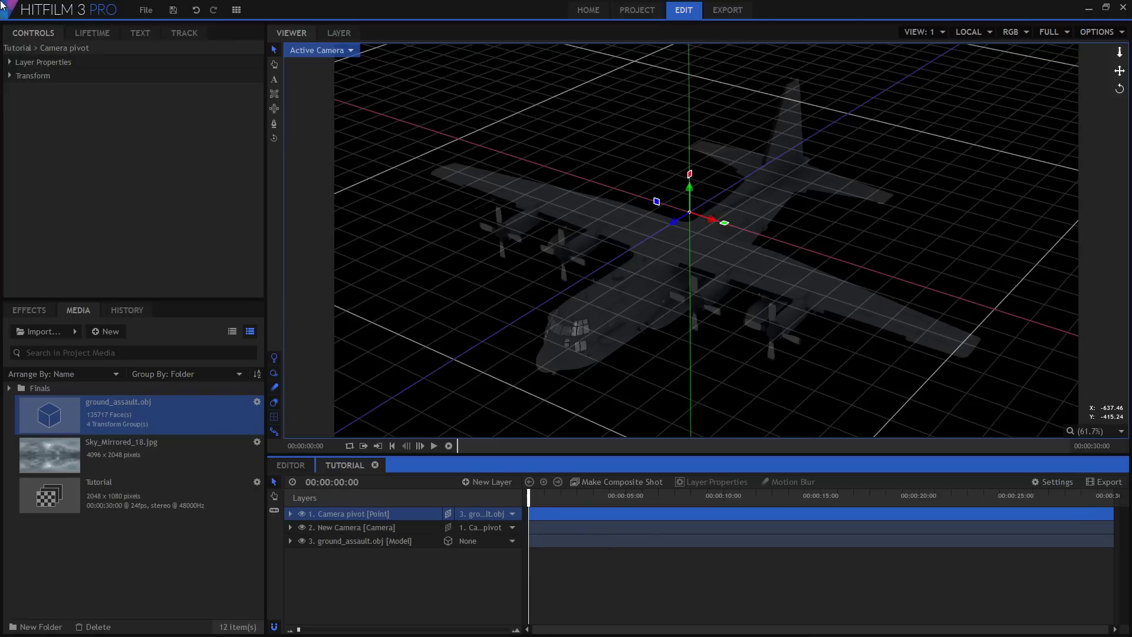
pyautogui.click(29, 75)
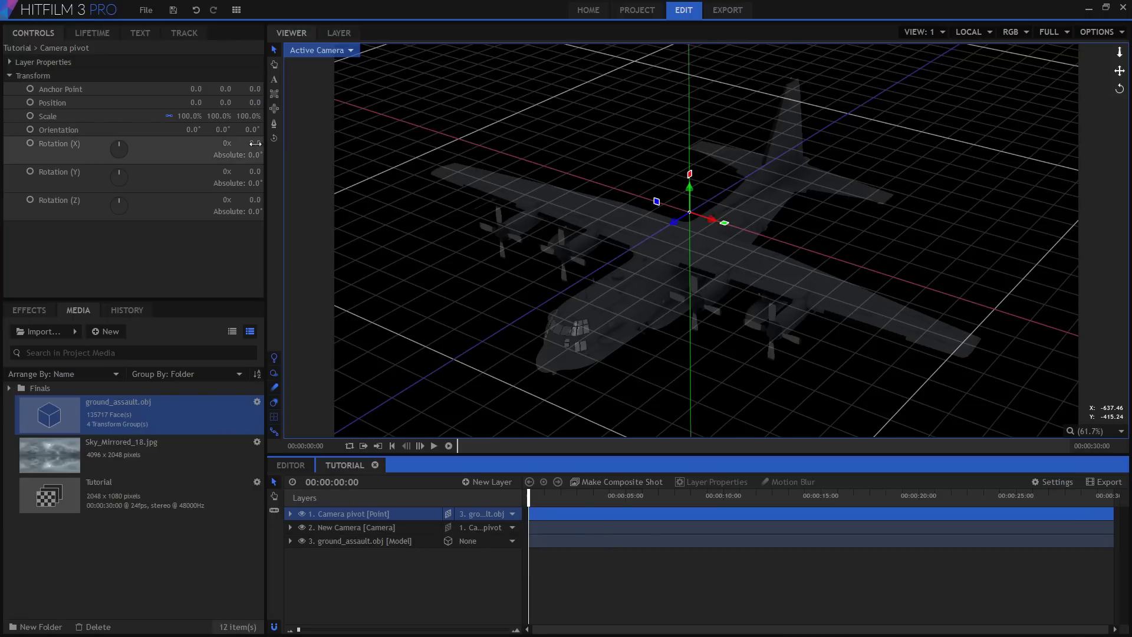
pyautogui.moveTo(255, 143)
pyautogui.mouseDown()
pyautogui.moveTo(227, 143)
pyautogui.moveTo(254, 144)
pyautogui.moveTo(250, 161)
pyautogui.mouseUp()
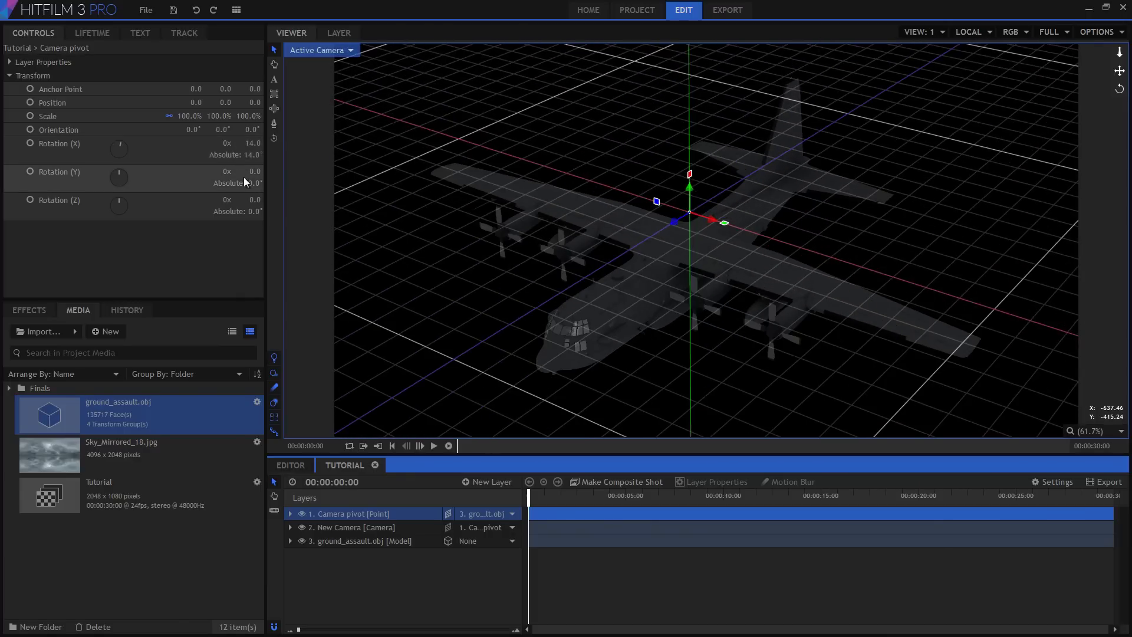
# Step: Keyframe Camera pivot's X, Y and Z rotation at 0° on the first frame and at -67°, -64° and 128° at 00:00:07:00
pyautogui.click(30, 144)
pyautogui.click(31, 172)
pyautogui.click(30, 200)
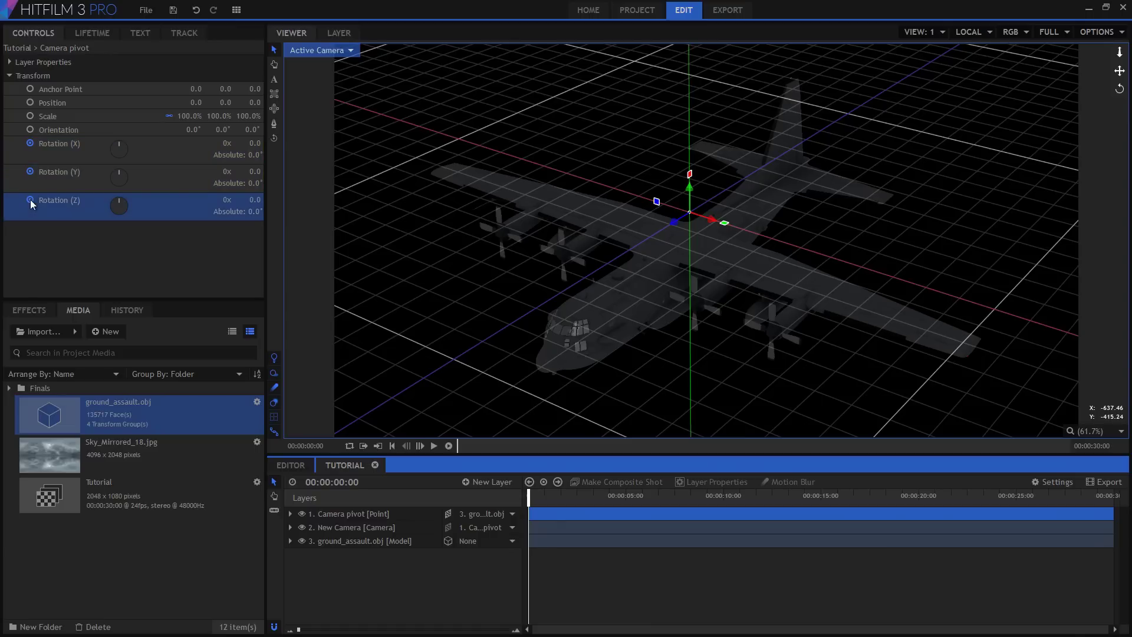
pyautogui.moveTo(529, 498); pyautogui.dragTo(665, 499)
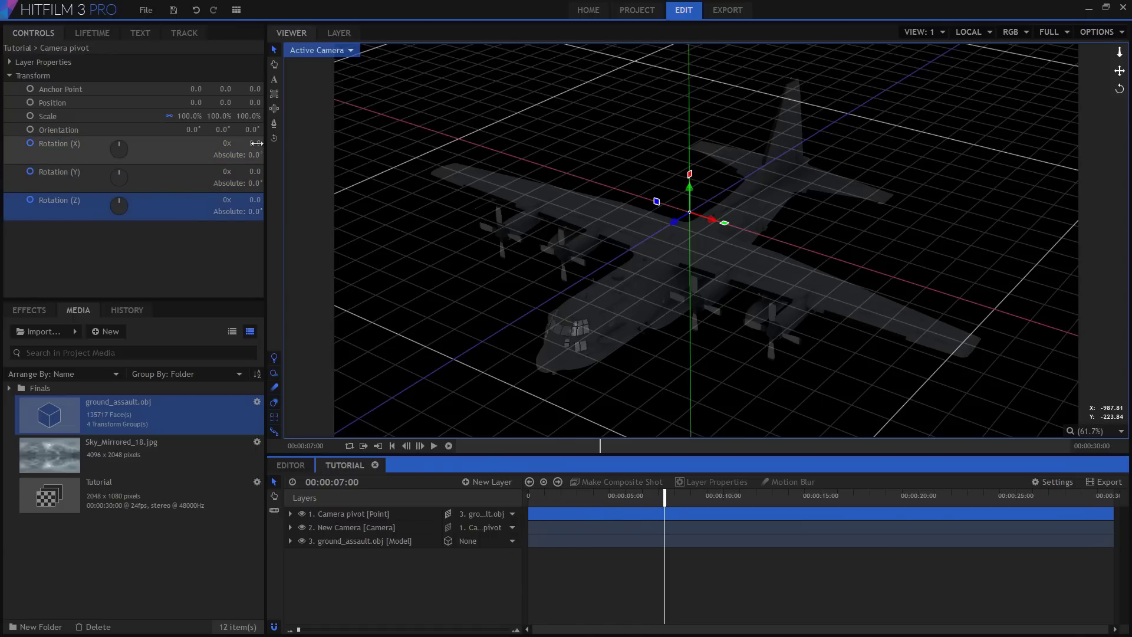
pyautogui.moveTo(254, 143); pyautogui.dragTo(274, 211)
pyautogui.click(253, 174)
pyautogui.click(254, 200)
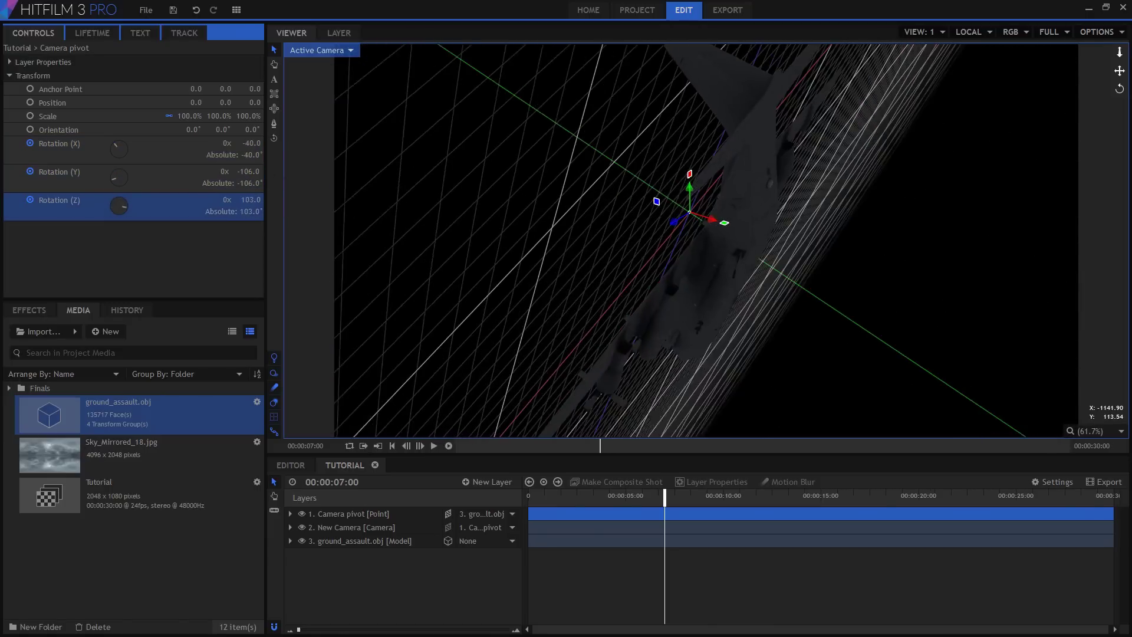
# Step: Move Camera pivot's three second rotation keyframes to the end of the timeline
pyautogui.click(289, 515)
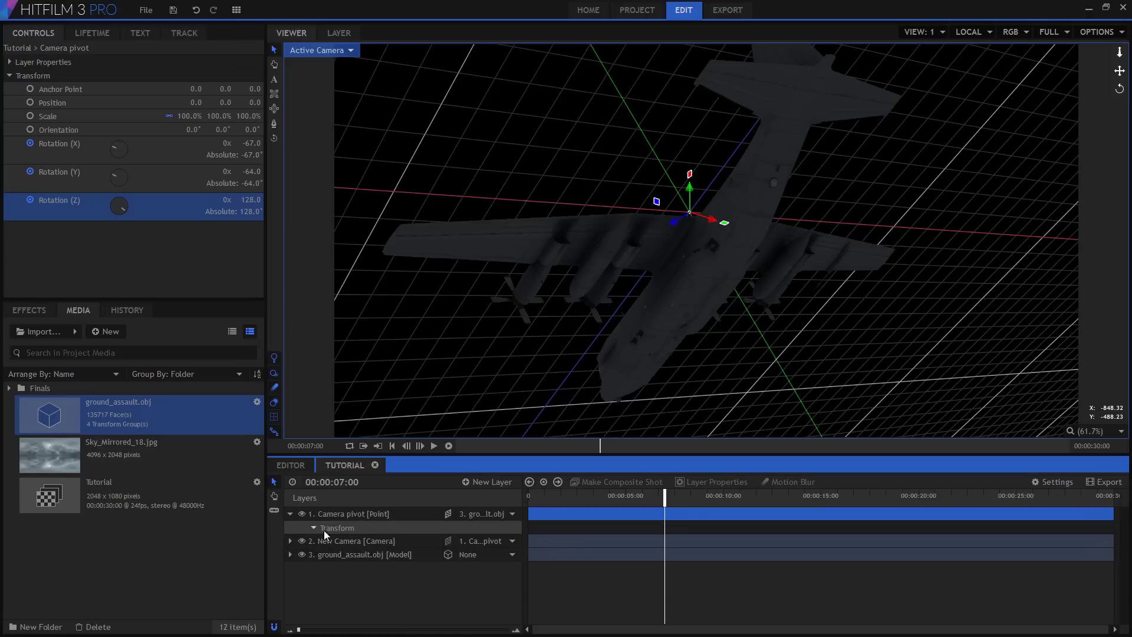
pyautogui.click(324, 529)
pyautogui.scroll(-3, 652, 575)
pyautogui.moveTo(653, 562); pyautogui.dragTo(1113, 602)
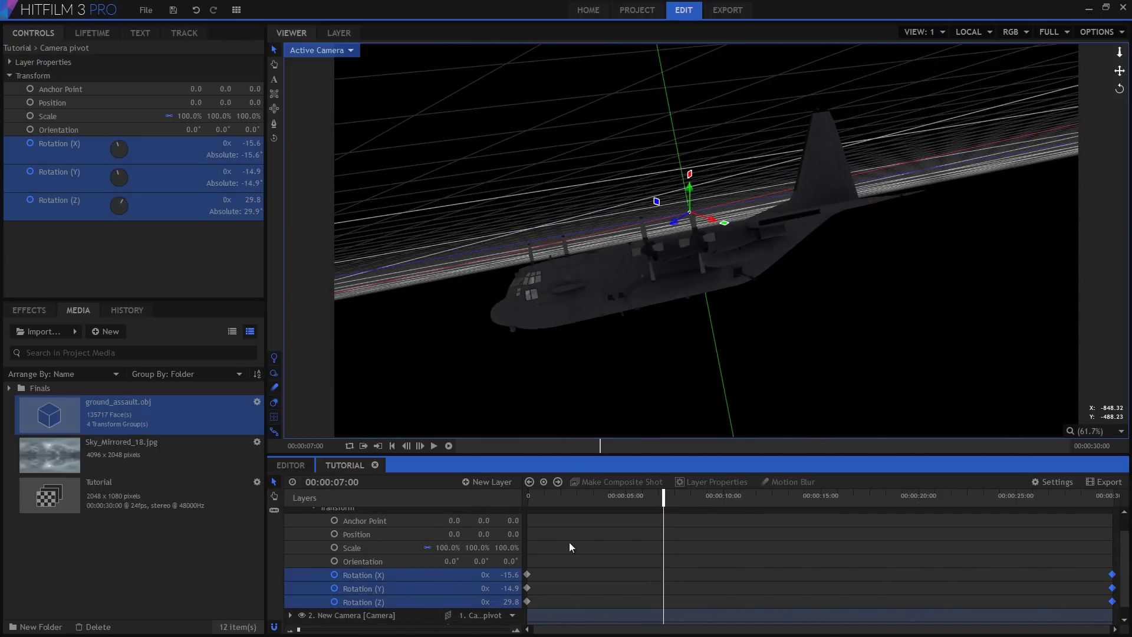
# Step: From the Top view, turn on position keyframing for ground_assault.obj on the first frame and move it back to about Z -1211.3
pyautogui.click(528, 496)
pyautogui.click(336, 53)
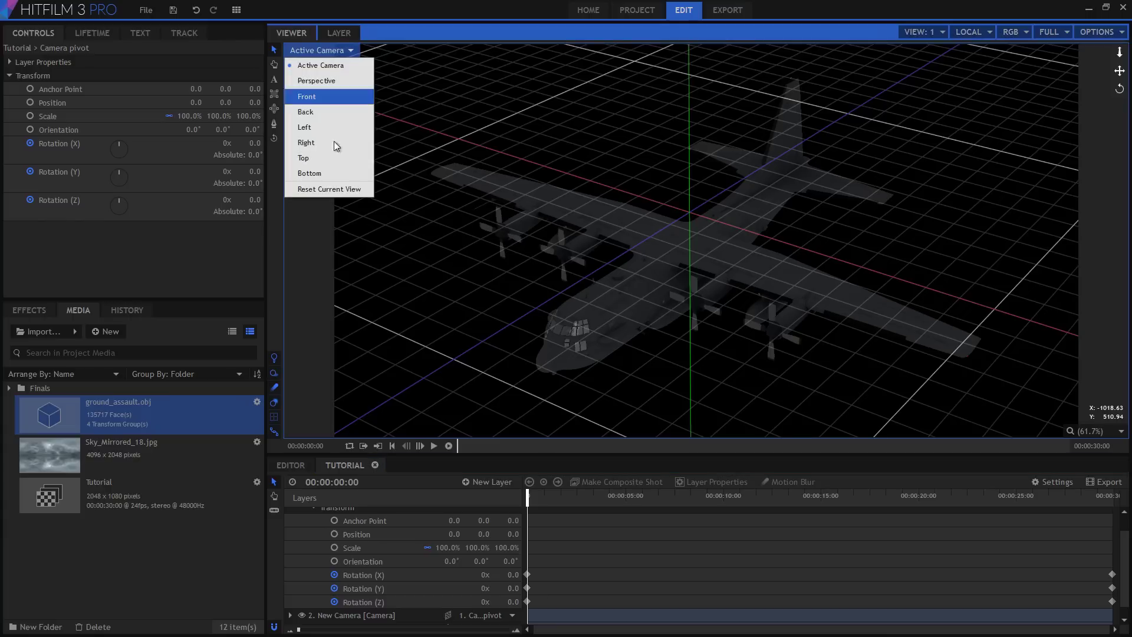
pyautogui.click(328, 156)
pyautogui.scroll(-5, 756, 271)
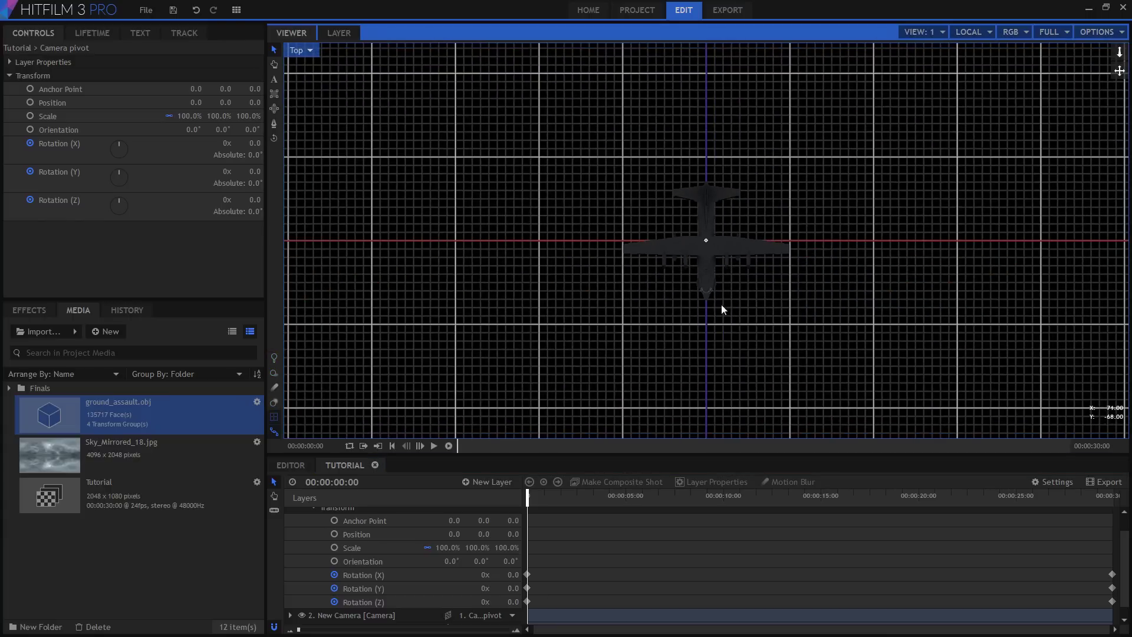
pyautogui.scroll(-1, 383, 581)
pyautogui.click(357, 617)
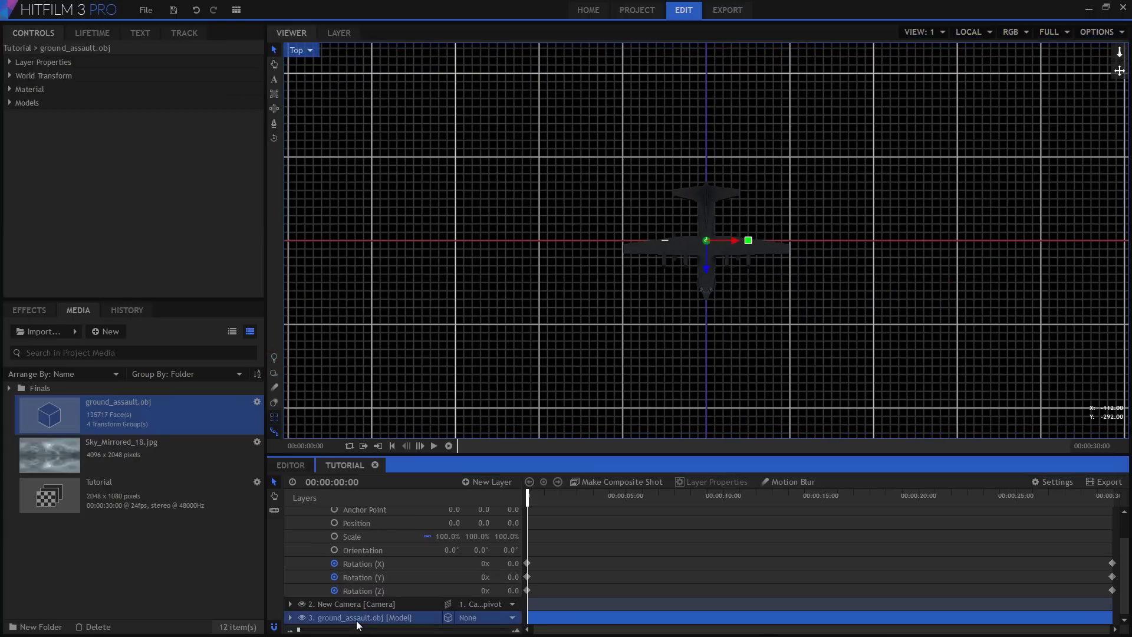
pyautogui.click(52, 77)
pyautogui.click(35, 101)
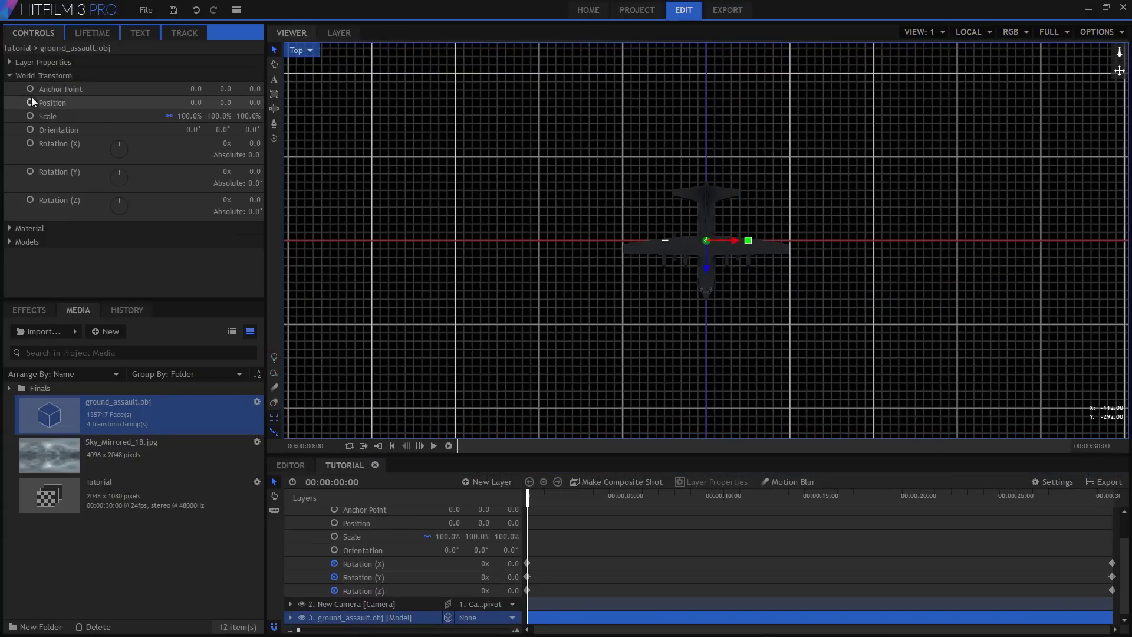
pyautogui.moveTo(709, 266); pyautogui.dragTo(711, 76)
pyautogui.scroll(-5, 727, 176)
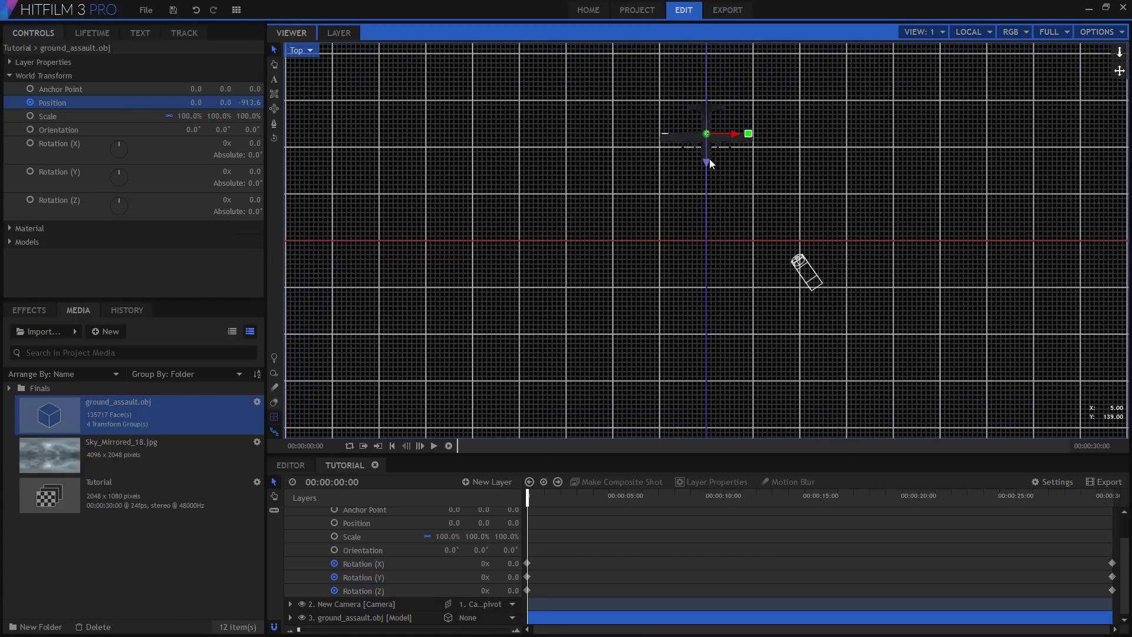
pyautogui.moveTo(709, 161)
pyautogui.mouseDown()
pyautogui.moveTo(706, 134)
pyautogui.moveTo(708, 157)
pyautogui.mouseUp()
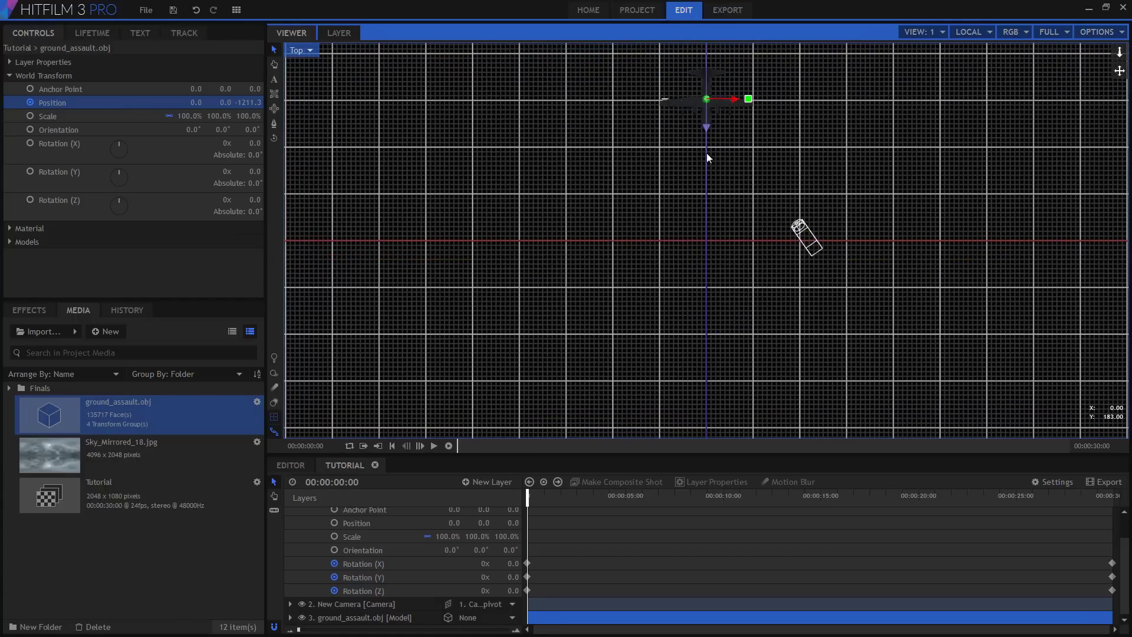
# Step: Keyframe ground_assault.obj farther forward at about Z 1568.4 and move that position keyframe to the end of the timeline
pyautogui.click(632, 498)
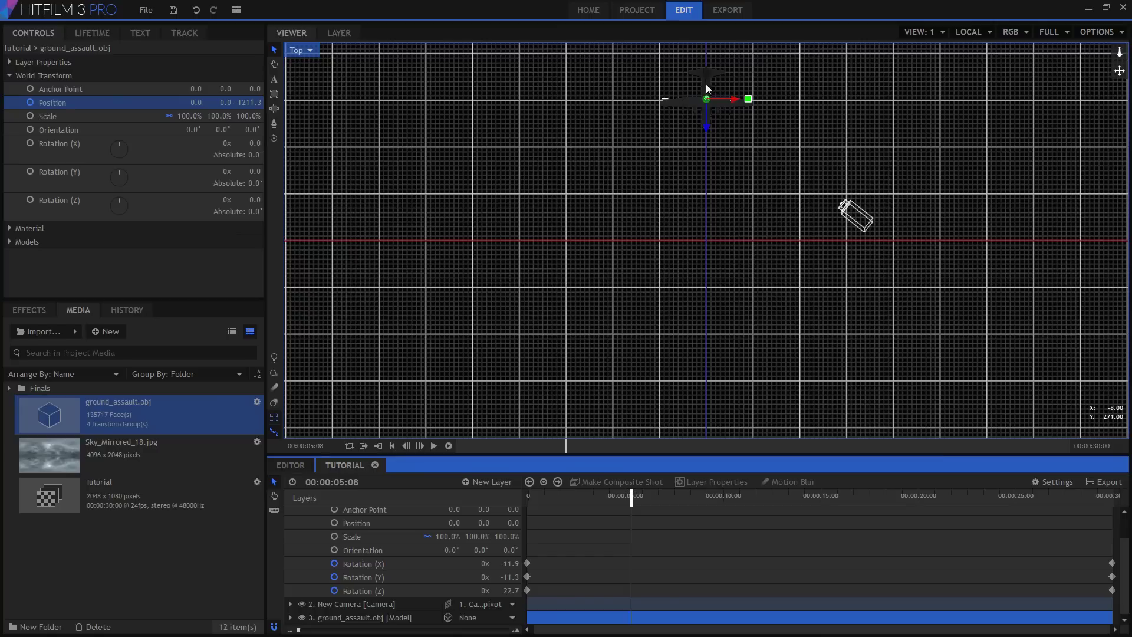
pyautogui.moveTo(708, 131); pyautogui.dragTo(709, 451)
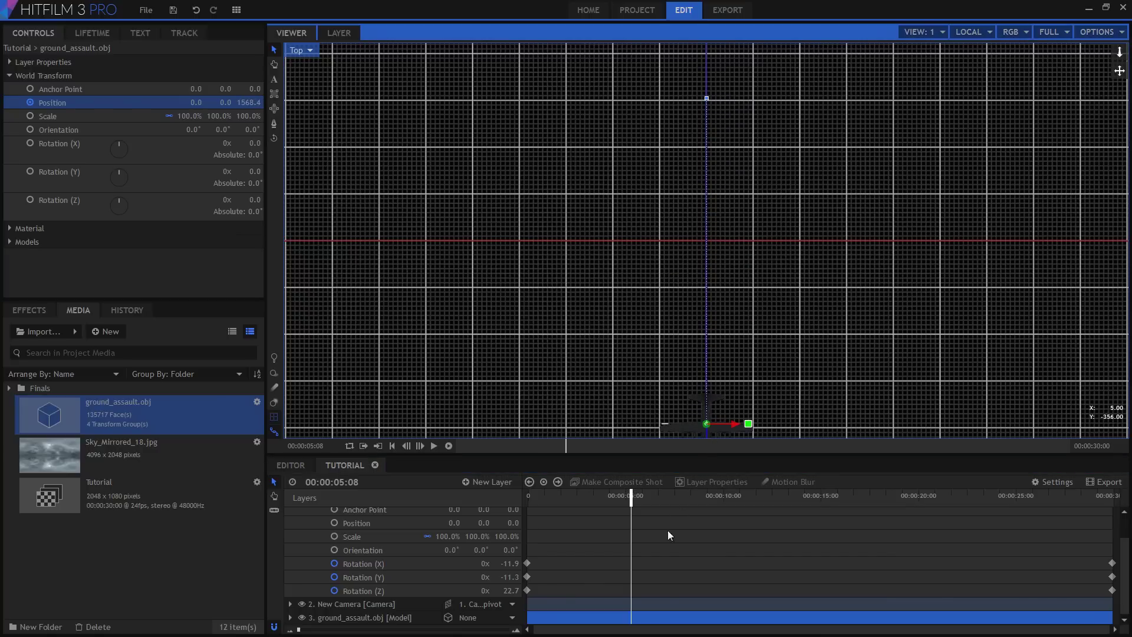
pyautogui.click(52, 104)
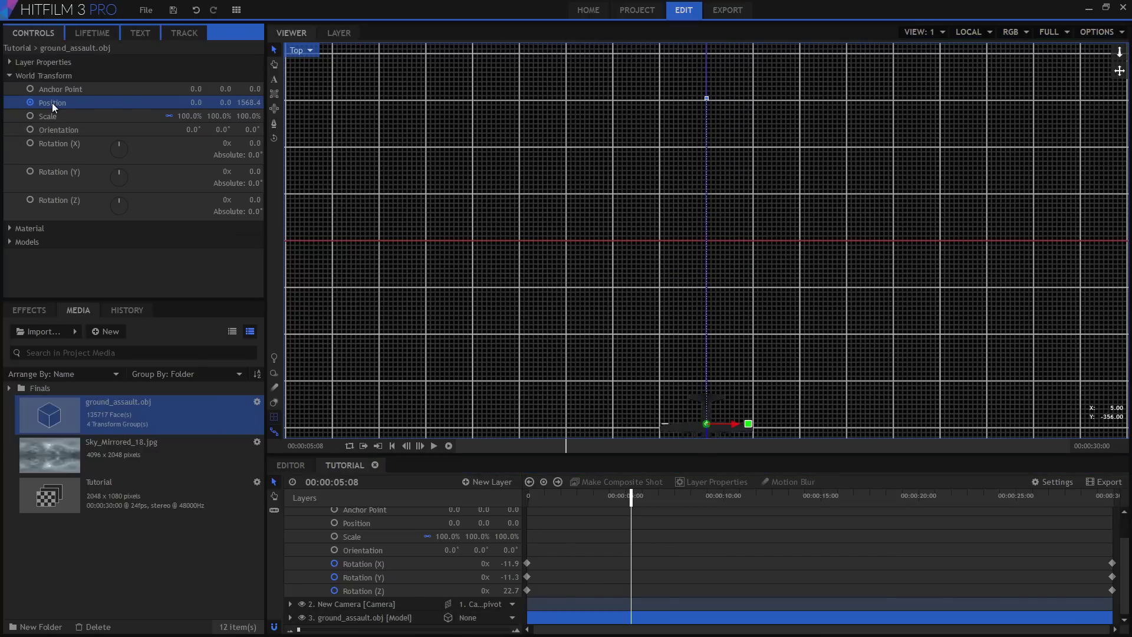
pyautogui.click(291, 617)
pyautogui.scroll(-3, 555, 558)
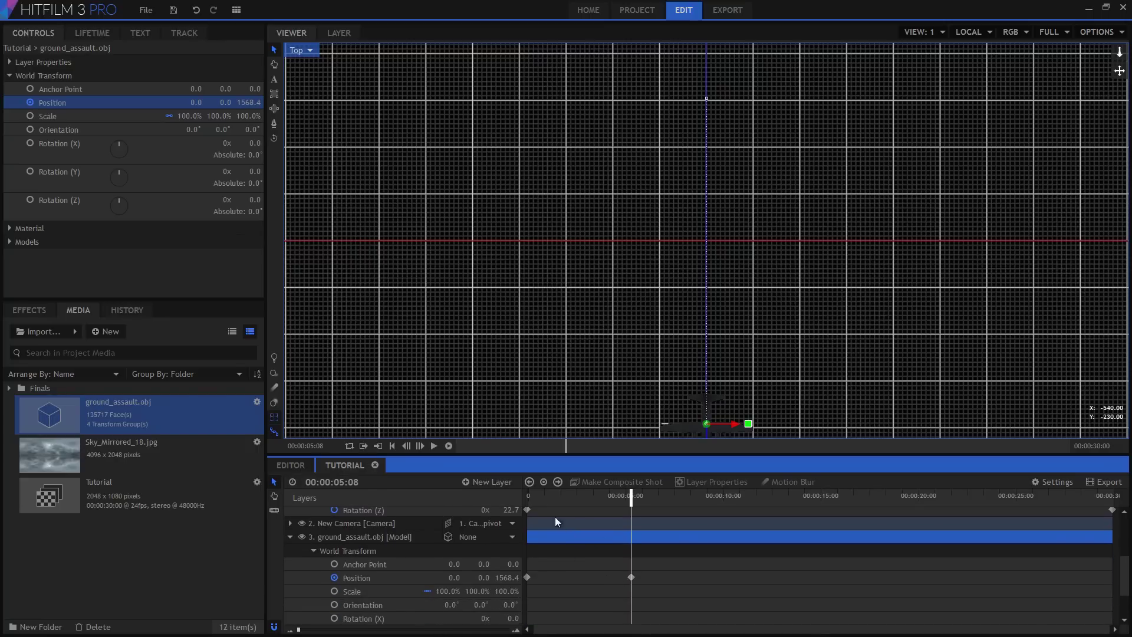
pyautogui.moveTo(632, 577); pyautogui.dragTo(1112, 578)
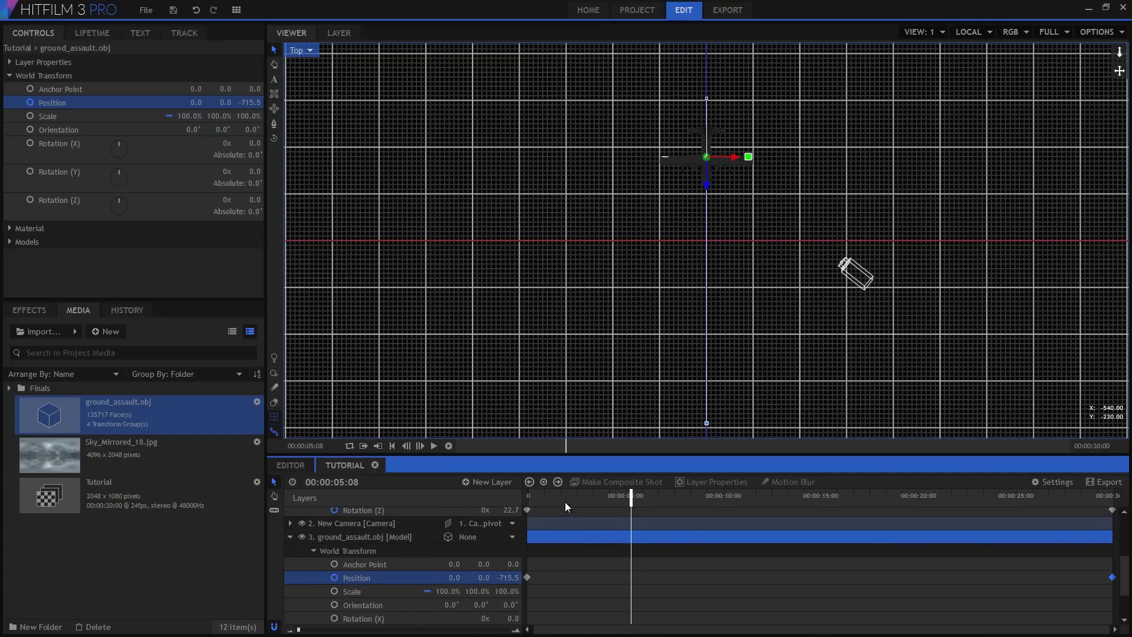
# Step: Review the aircraft and camera animation through the Active Camera view
pyautogui.moveTo(564, 504); pyautogui.dragTo(308, 203)
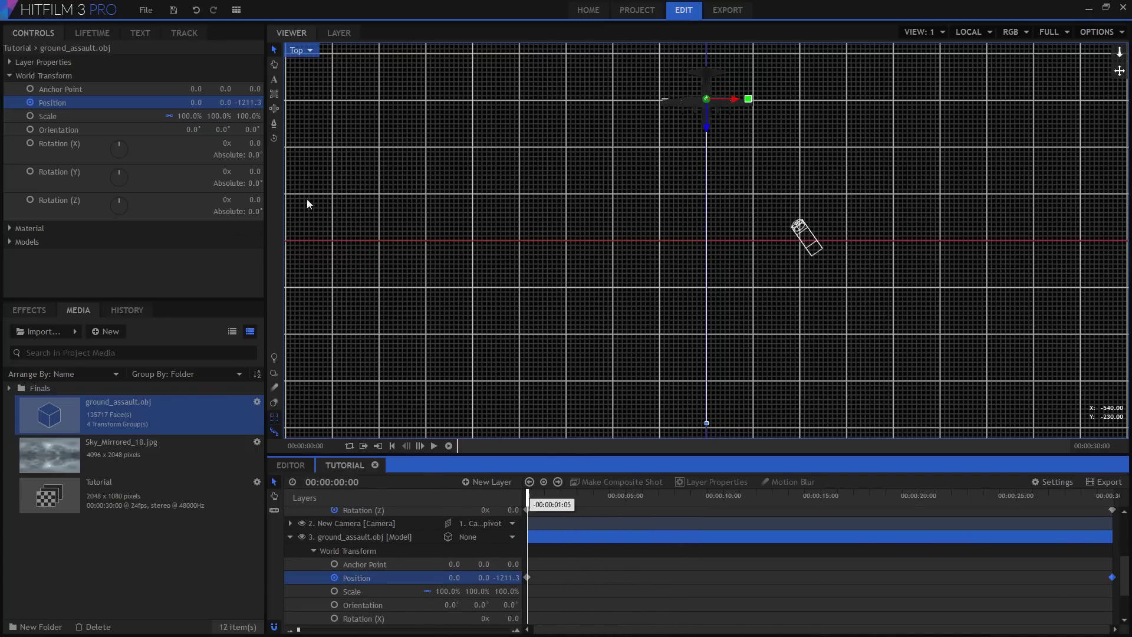
pyautogui.click(311, 51)
pyautogui.click(318, 63)
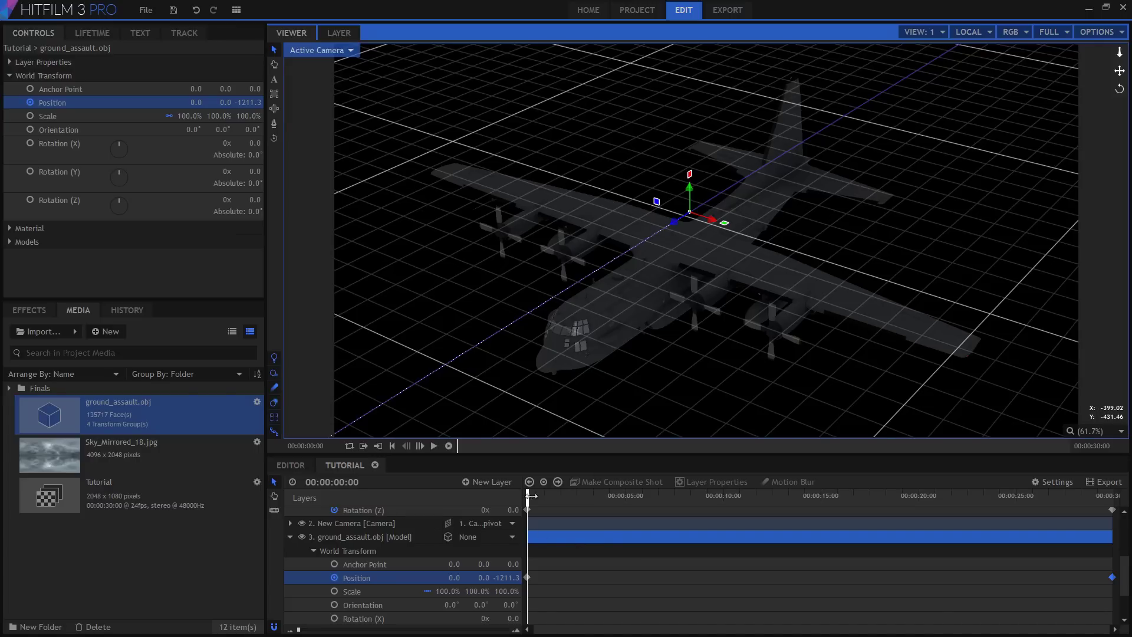
pyautogui.moveTo(531, 496); pyautogui.dragTo(867, 495)
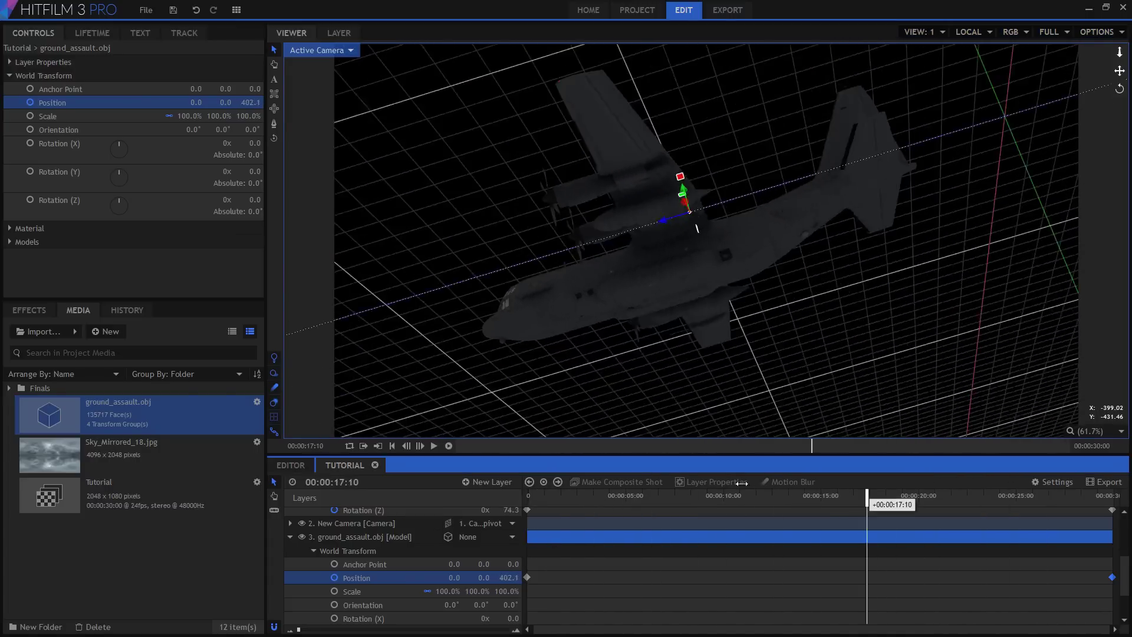
pyautogui.moveTo(741, 483); pyautogui.dragTo(528, 493)
# Step: Add Sky_Mirrored_18.jpg to the Tutorial shot beneath the ground_assault.obj layer and hide the viewer's 3D grid
pyautogui.click(82, 452)
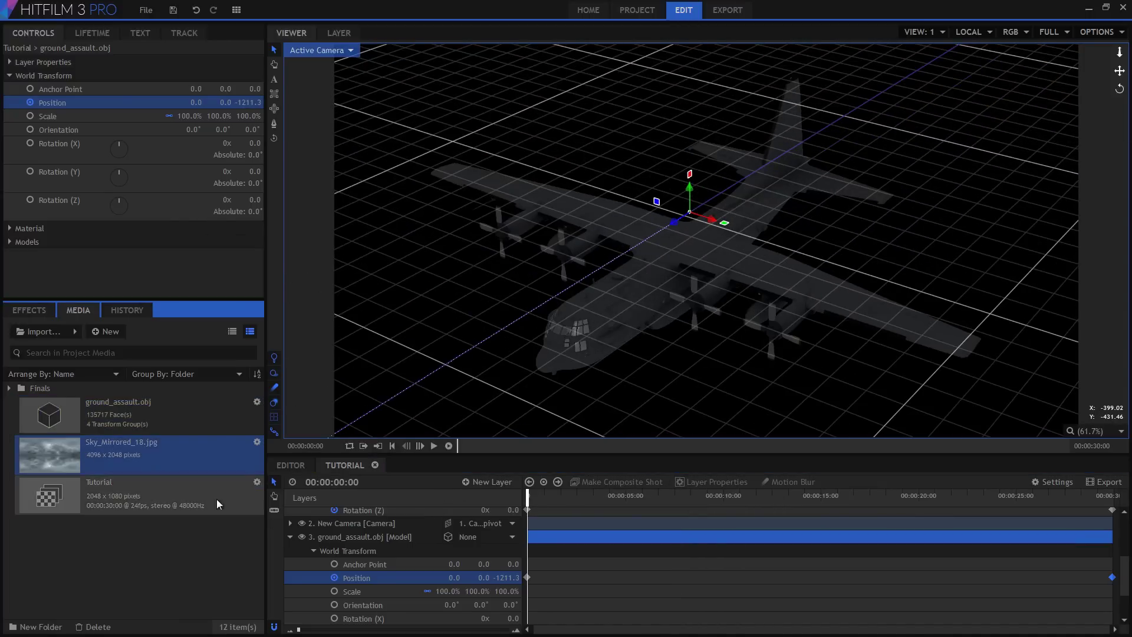
pyautogui.click(290, 537)
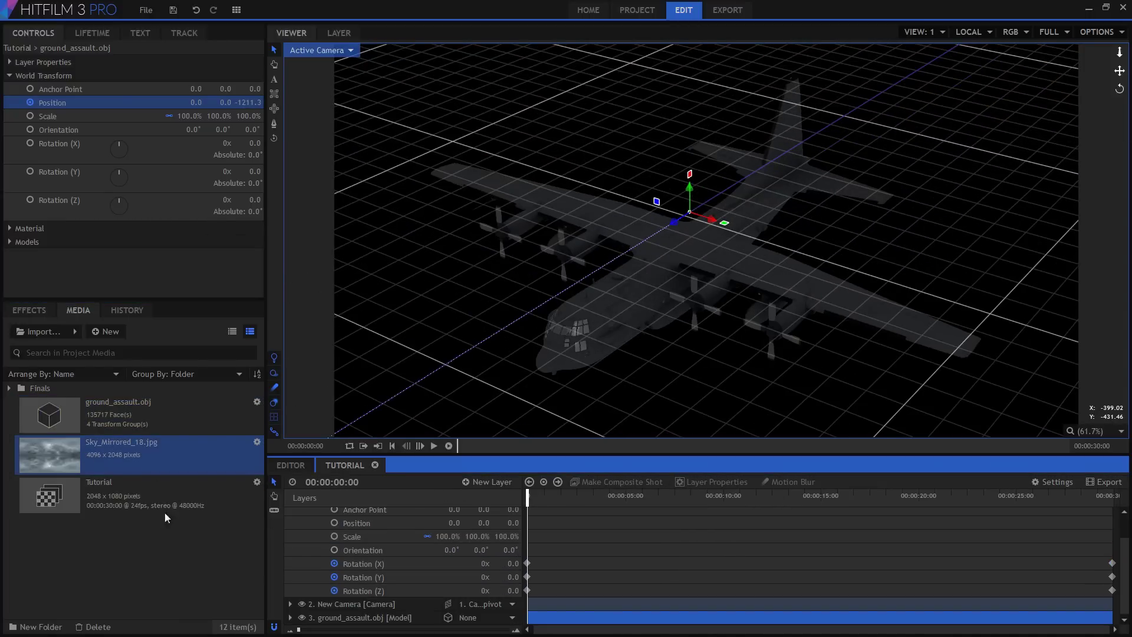
pyautogui.moveTo(72, 461); pyautogui.dragTo(361, 626)
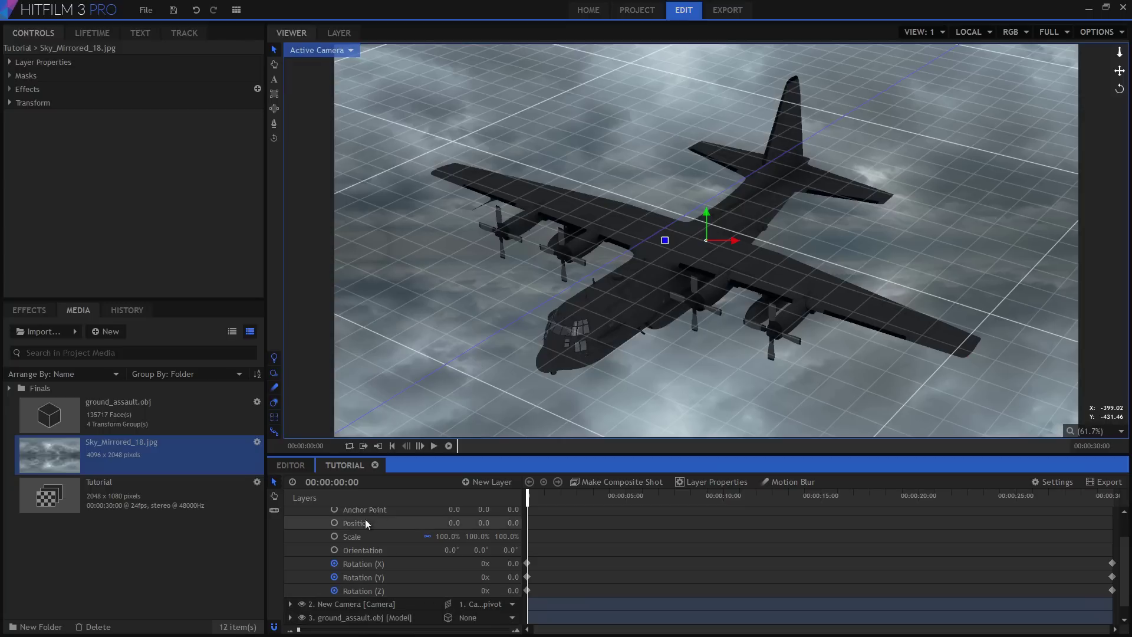
pyautogui.click(274, 418)
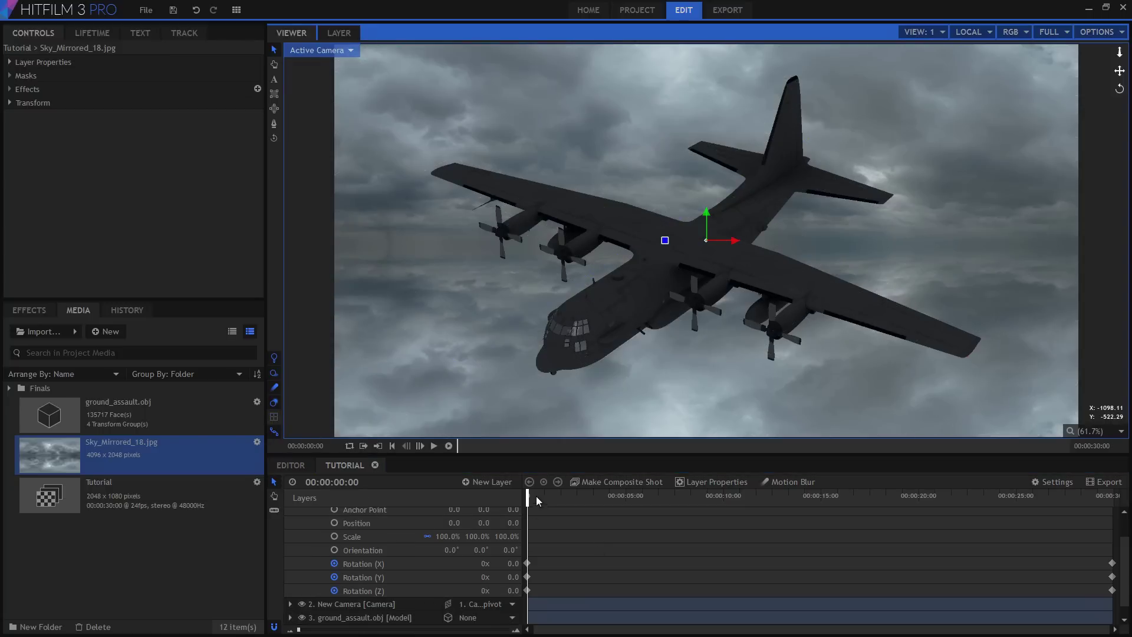
pyautogui.moveTo(536, 500)
pyautogui.mouseDown()
pyautogui.moveTo(1094, 497)
pyautogui.moveTo(527, 498)
pyautogui.mouseUp()
# Step: Scale down the Sky_Mirrored_18.jpg layer so its edges extend only slightly beyond the frame
pyautogui.click(398, 617)
pyautogui.scroll(-1, 579, 234)
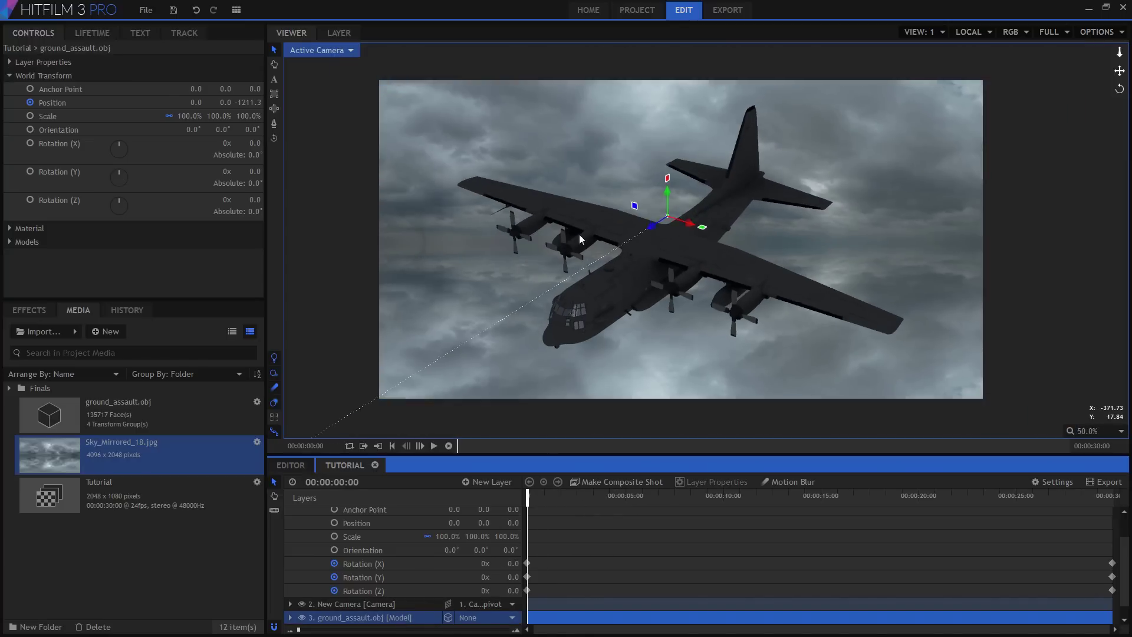
pyautogui.scroll(-4, 580, 236)
pyautogui.click(275, 50)
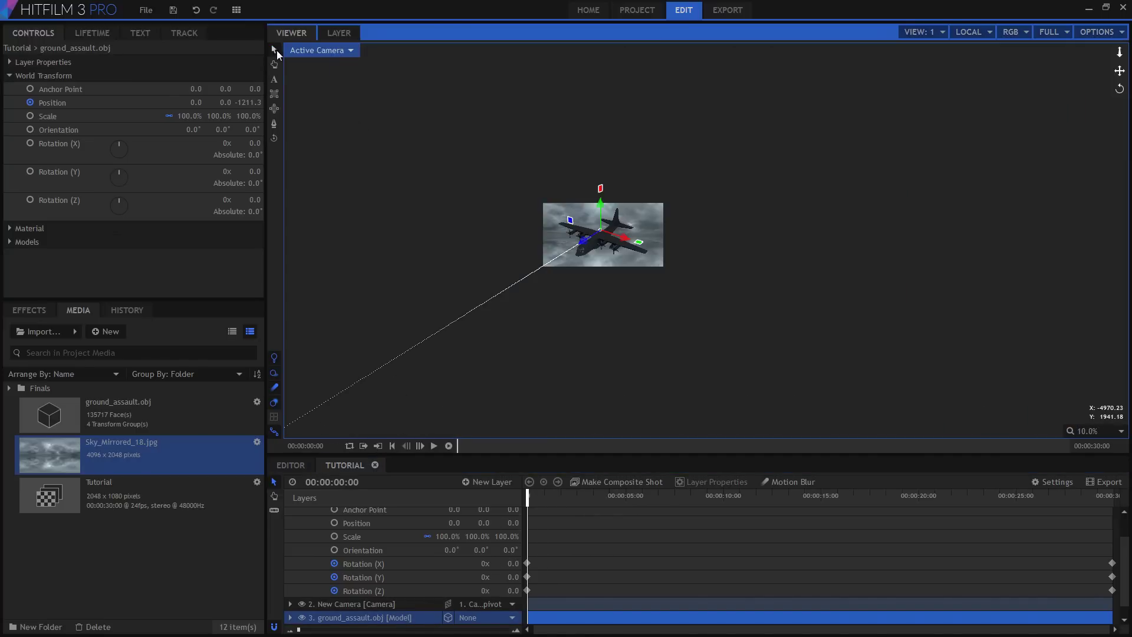
pyautogui.moveTo(49, 455); pyautogui.dragTo(361, 613)
pyautogui.click(363, 617)
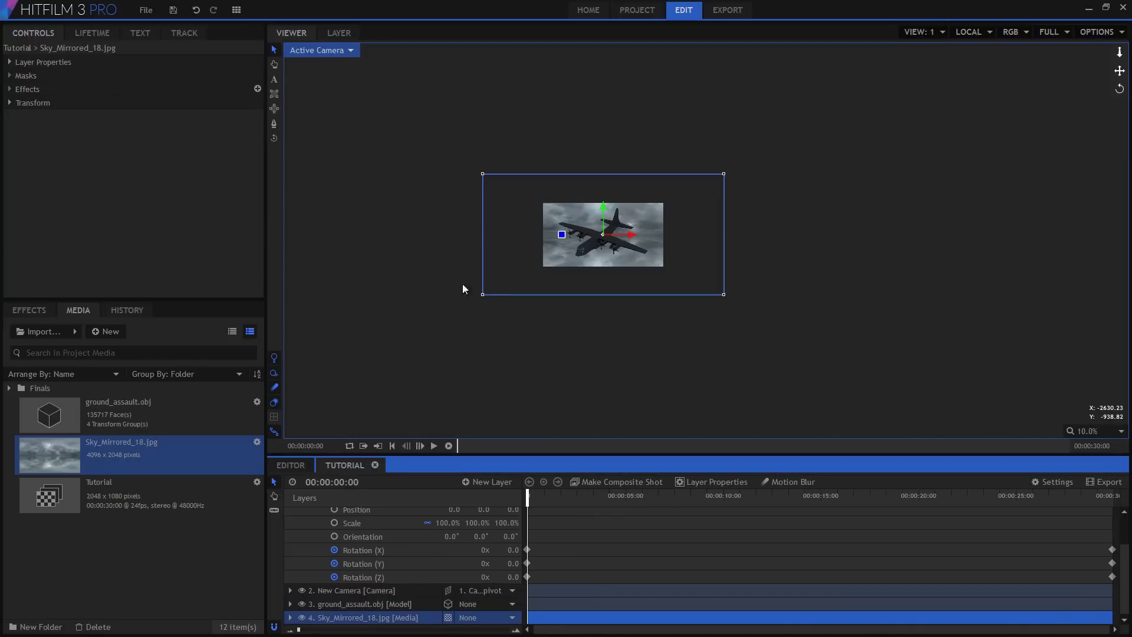
pyautogui.moveTo(483, 295); pyautogui.dragTo(543, 276)
pyautogui.scroll(5, 543, 276)
pyautogui.press('h')
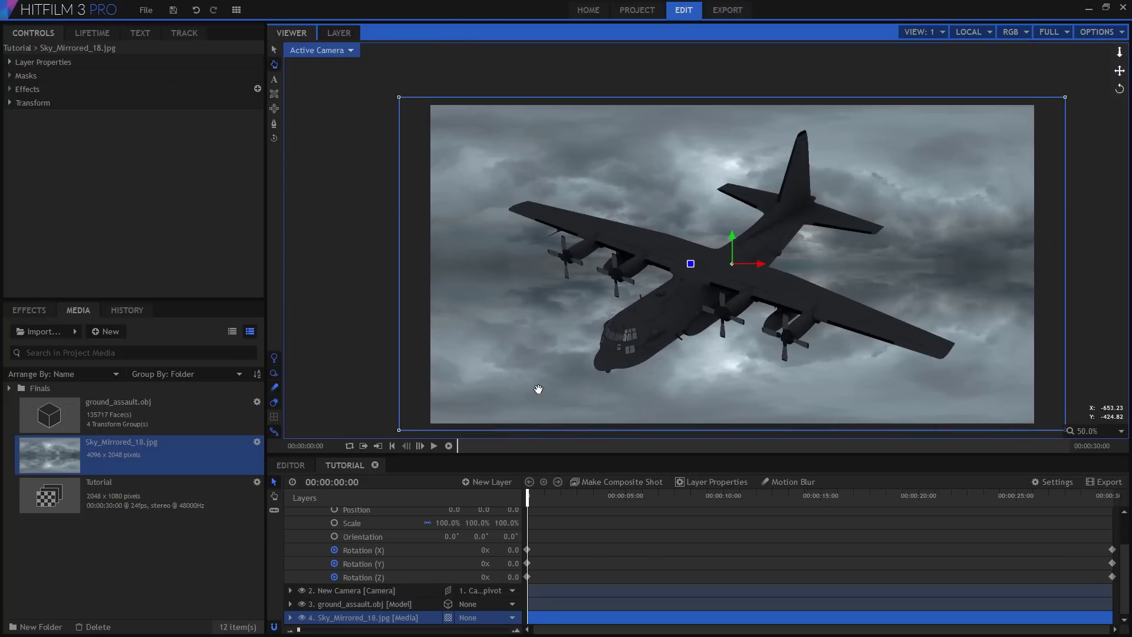
# Step: Fine-tune the scale of the Sky_Mirrored_18.jpg layer so its edges sit just outside the frame
pyautogui.moveTo(537, 392); pyautogui.dragTo(483, 365)
pyautogui.moveTo(348, 408); pyautogui.dragTo(358, 405)
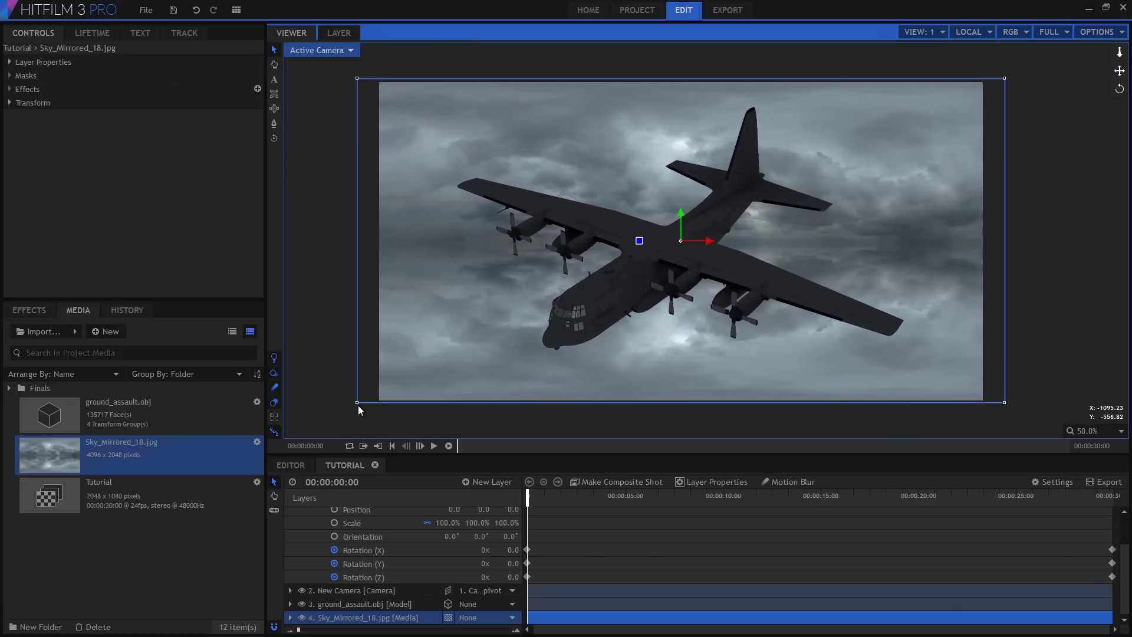
# Step: Find the Environment Map Viewer effect with the search term "env" and apply it to the Sky_Mirrored_18.jpg layer
pyautogui.click(24, 311)
pyautogui.moveTo(535, 500); pyautogui.dragTo(323, 511)
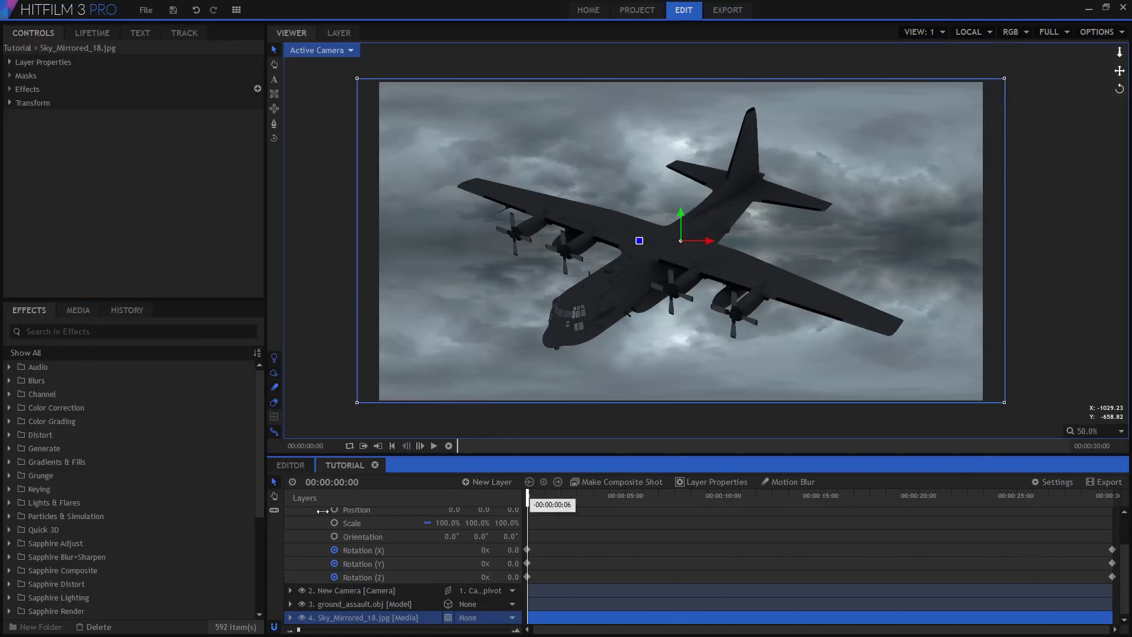
pyautogui.click(67, 332)
pyautogui.write('env')
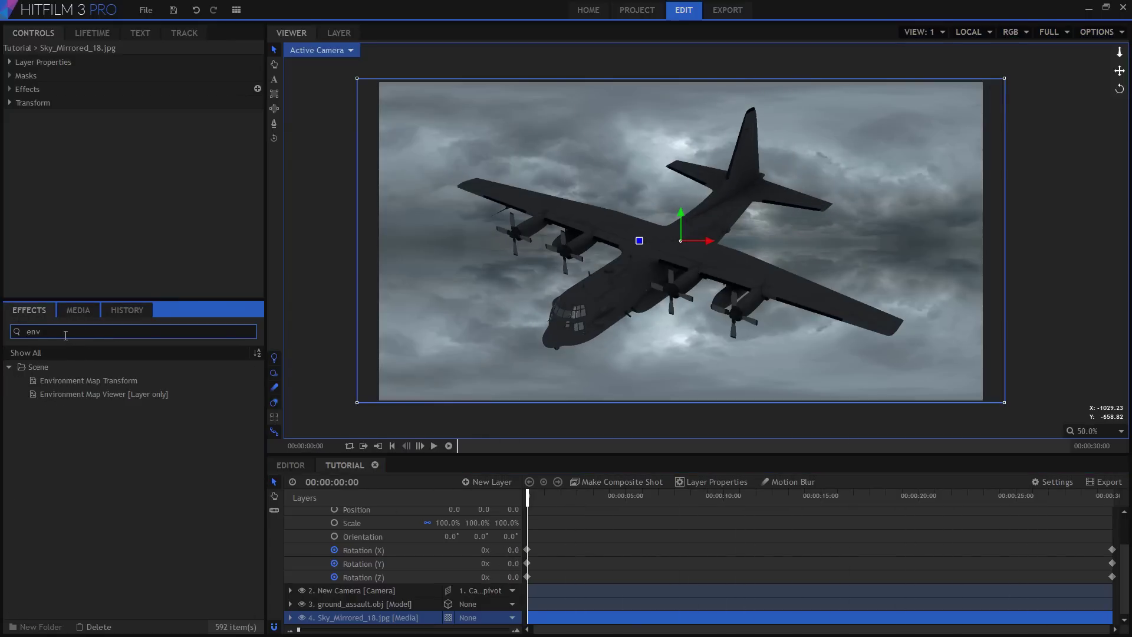
pyautogui.click(93, 396)
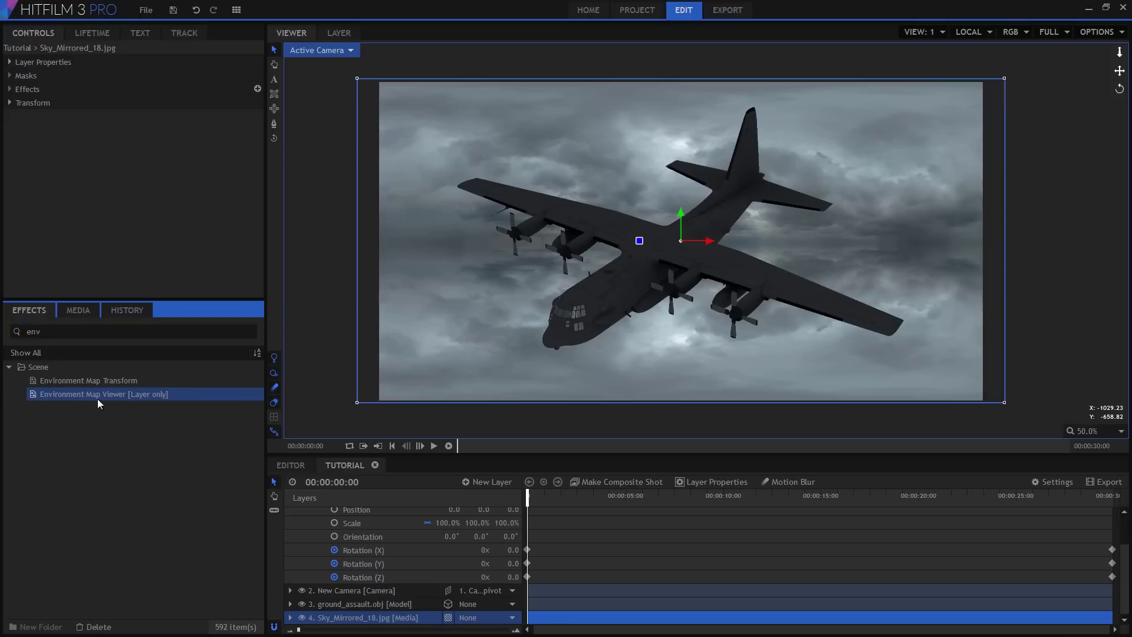
pyautogui.moveTo(99, 404); pyautogui.dragTo(356, 624)
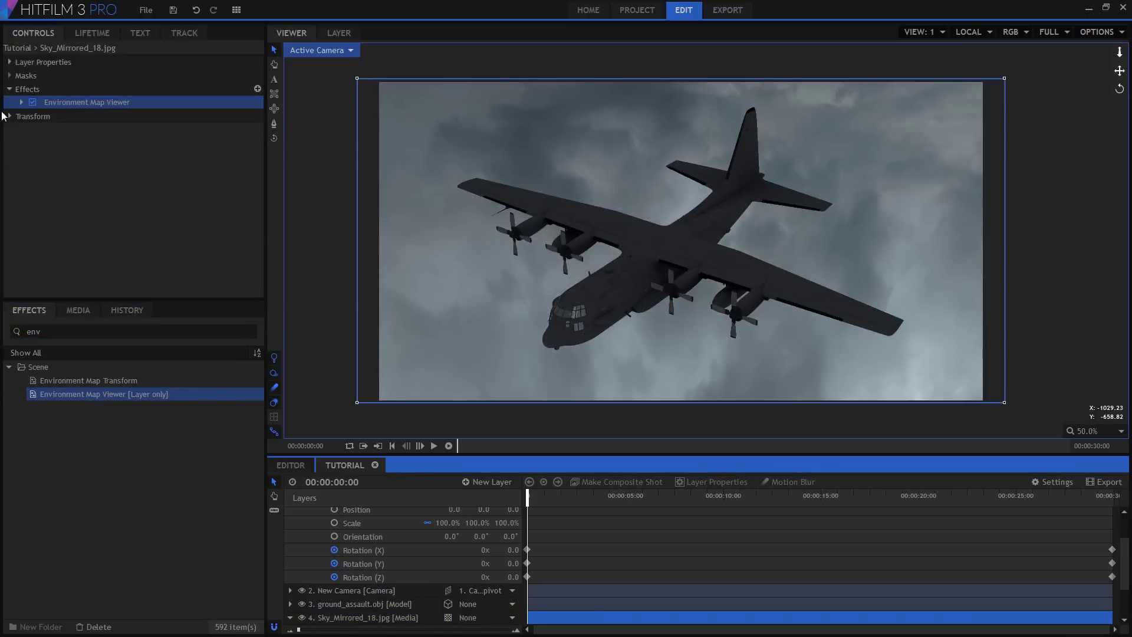
# Step: Set the Environment Map Viewer's Scale Ratio to 2.00 and preview the moving background across the timeline
pyautogui.click(21, 100)
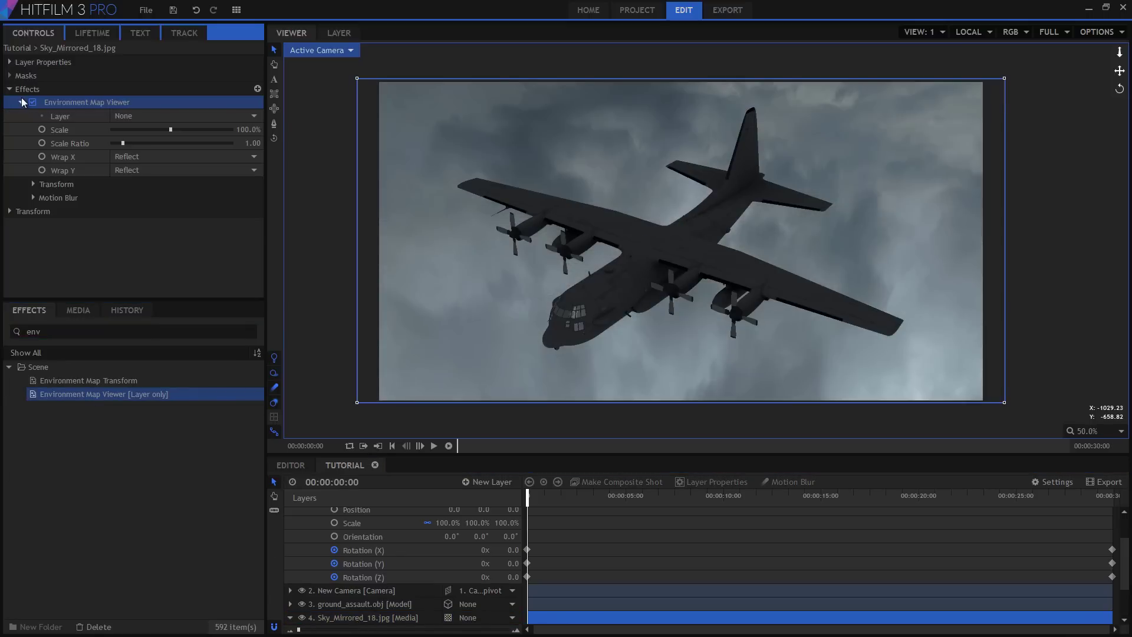
pyautogui.click(254, 145)
pyautogui.press('Return')
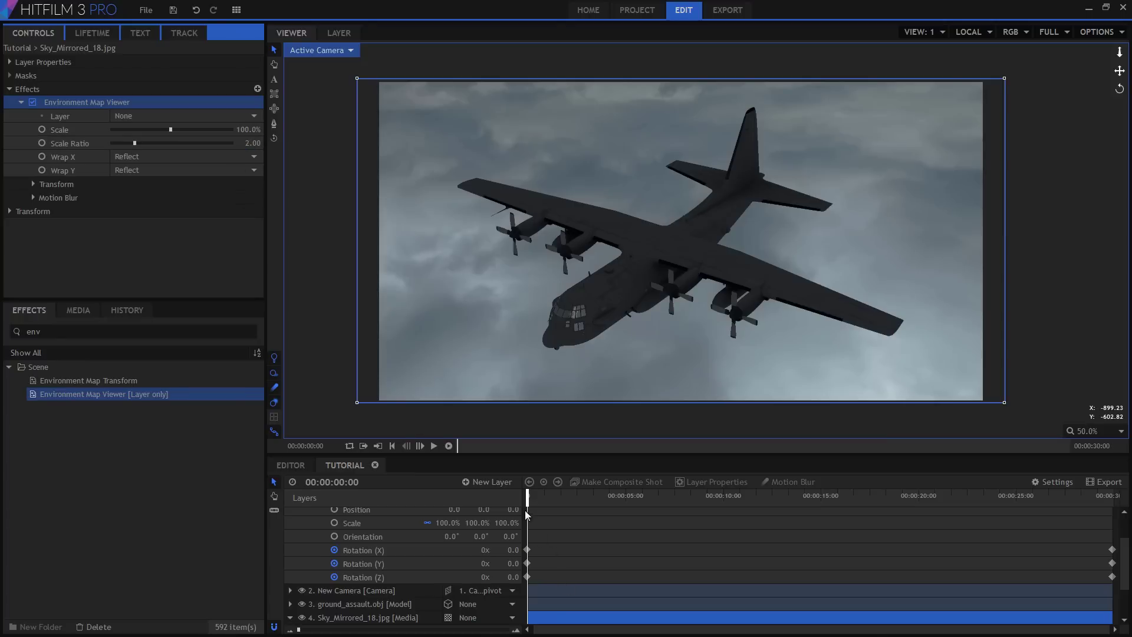
pyautogui.moveTo(527, 499)
pyautogui.mouseDown()
pyautogui.moveTo(1090, 532)
pyautogui.moveTo(505, 535)
pyautogui.moveTo(584, 506)
pyautogui.moveTo(1086, 500)
pyautogui.moveTo(519, 501)
pyautogui.mouseUp()
# Step: Set the Environment Map in ground_assault.obj's material to Use Layer with Sky_Mirrored_18.jpg, and preview the reflections over time
pyautogui.scroll(1, 293, 510)
pyautogui.click(291, 513)
pyautogui.click(321, 540)
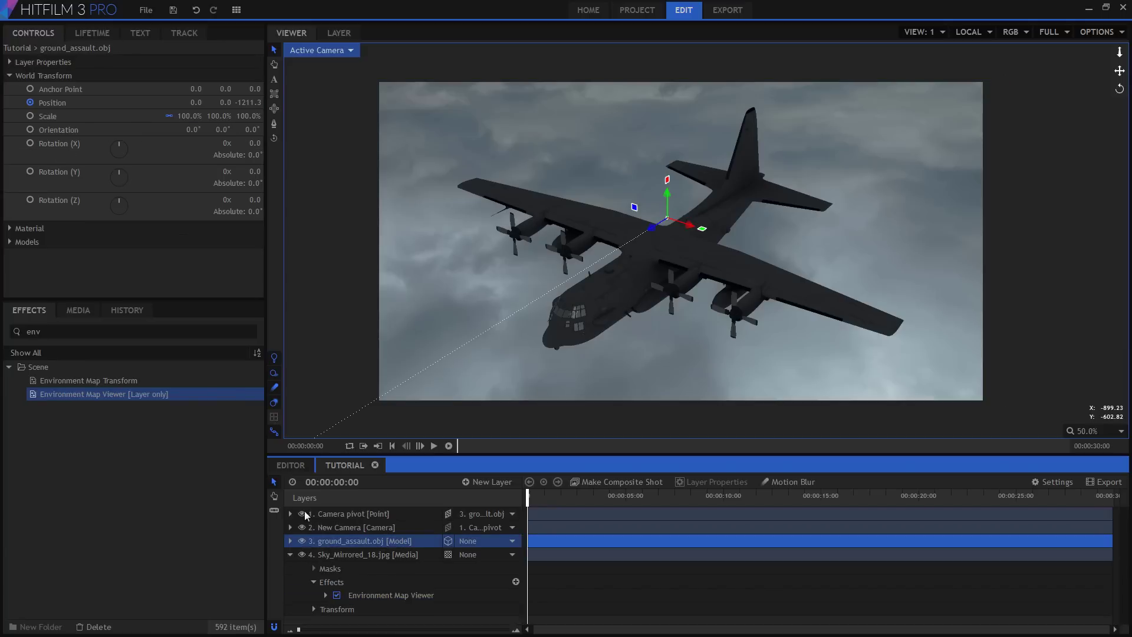
pyautogui.click(62, 230)
pyautogui.scroll(-1, 158, 267)
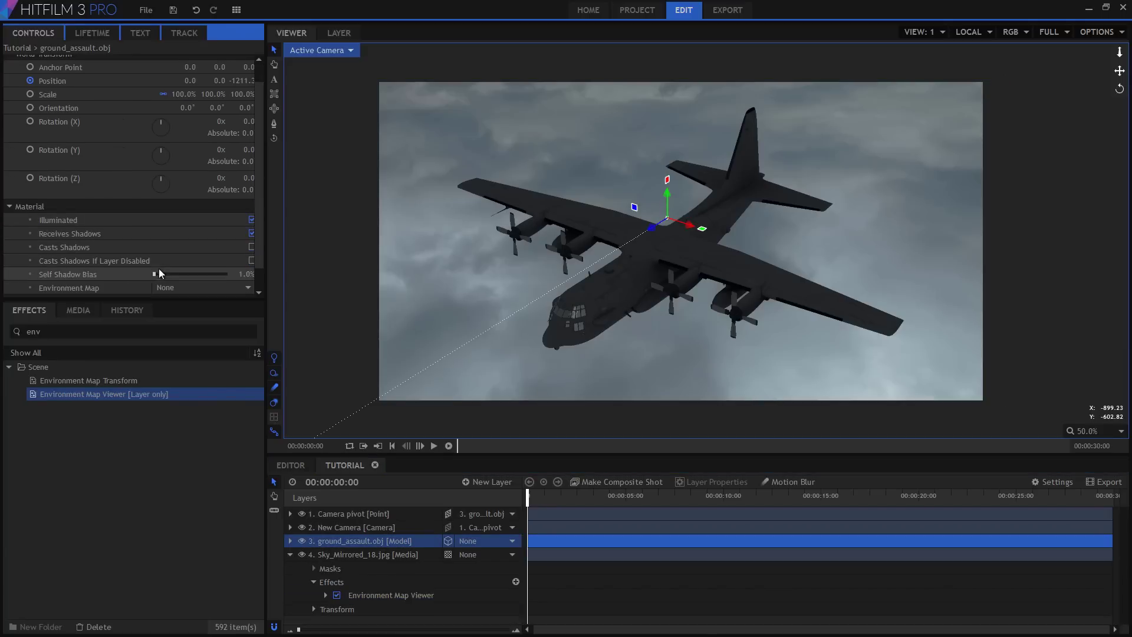
pyautogui.scroll(-1, 236, 266)
pyautogui.moveTo(266, 268); pyautogui.dragTo(332, 270)
pyautogui.click(218, 276)
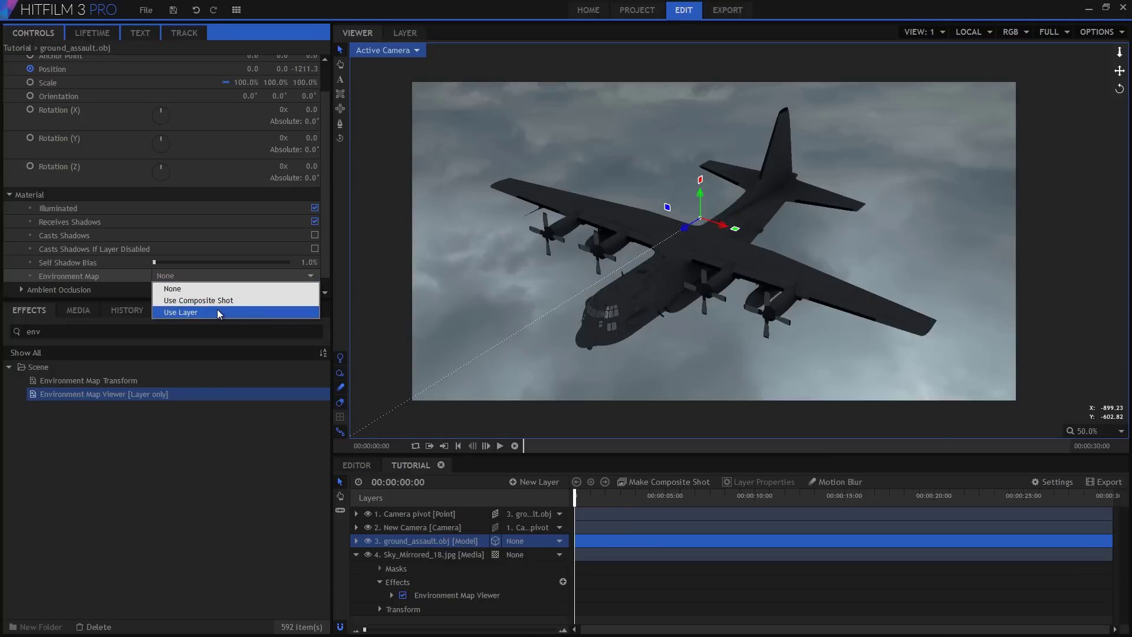
pyautogui.click(188, 308)
pyautogui.click(205, 289)
pyautogui.click(212, 314)
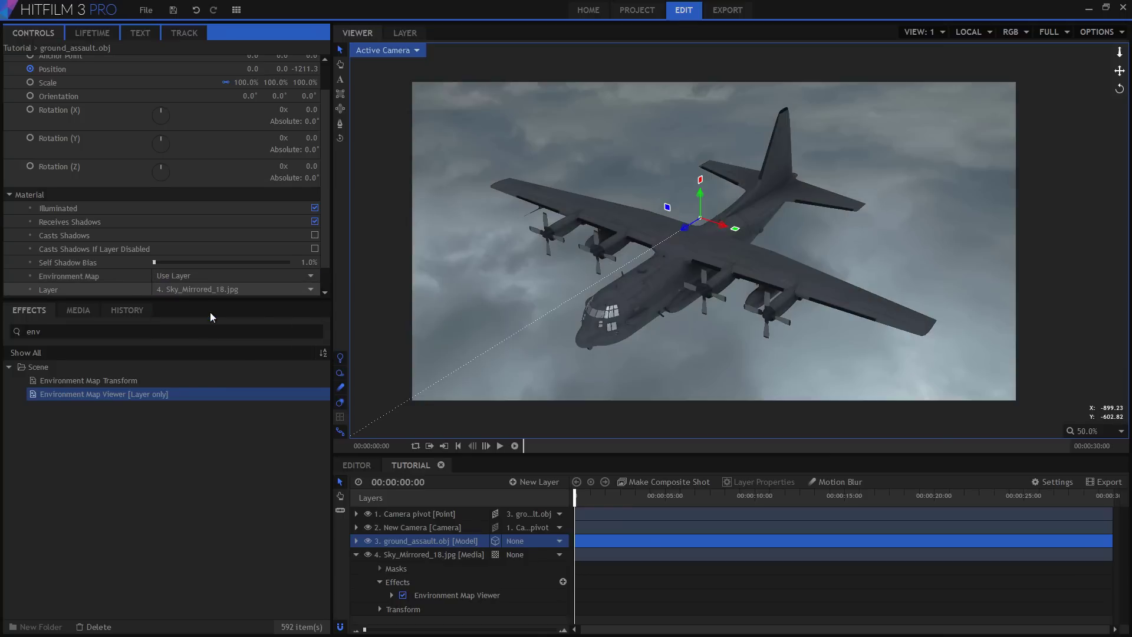
pyautogui.moveTo(573, 502); pyautogui.dragTo(349, 465)
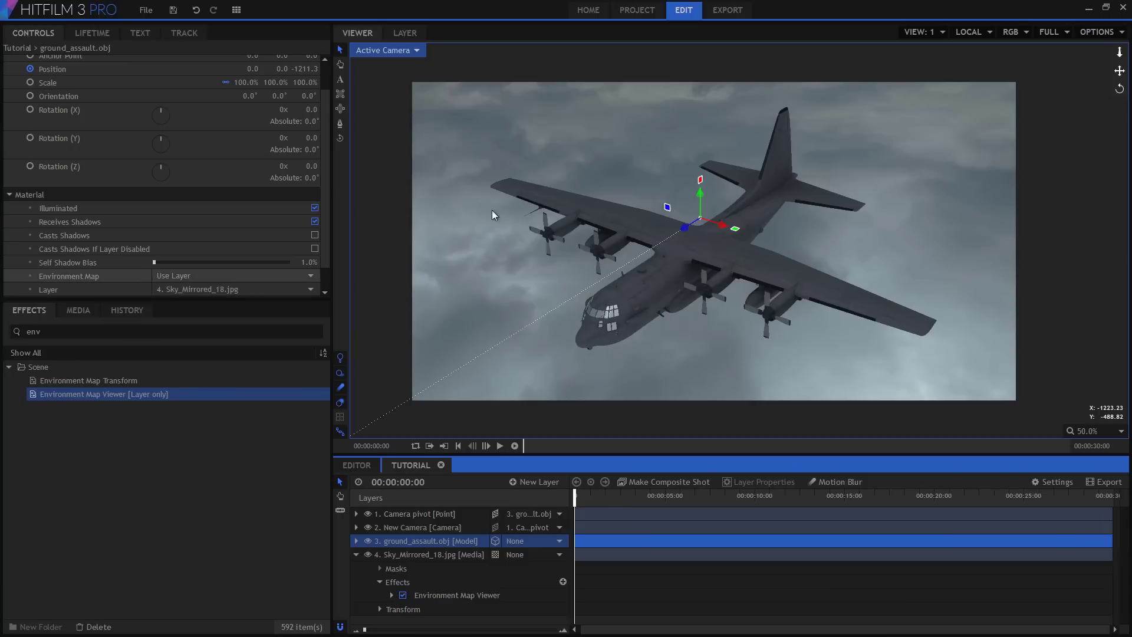
# Step: Add a new light layer to the Tutorial composite shot
pyautogui.scroll(-1, 326, 242)
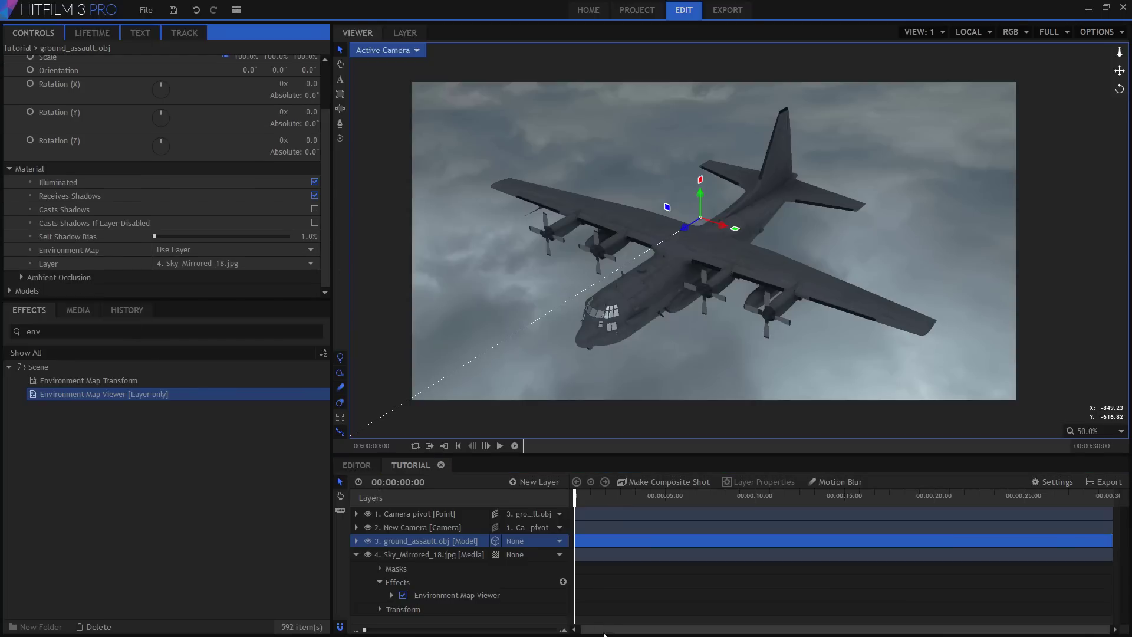
pyautogui.click(522, 484)
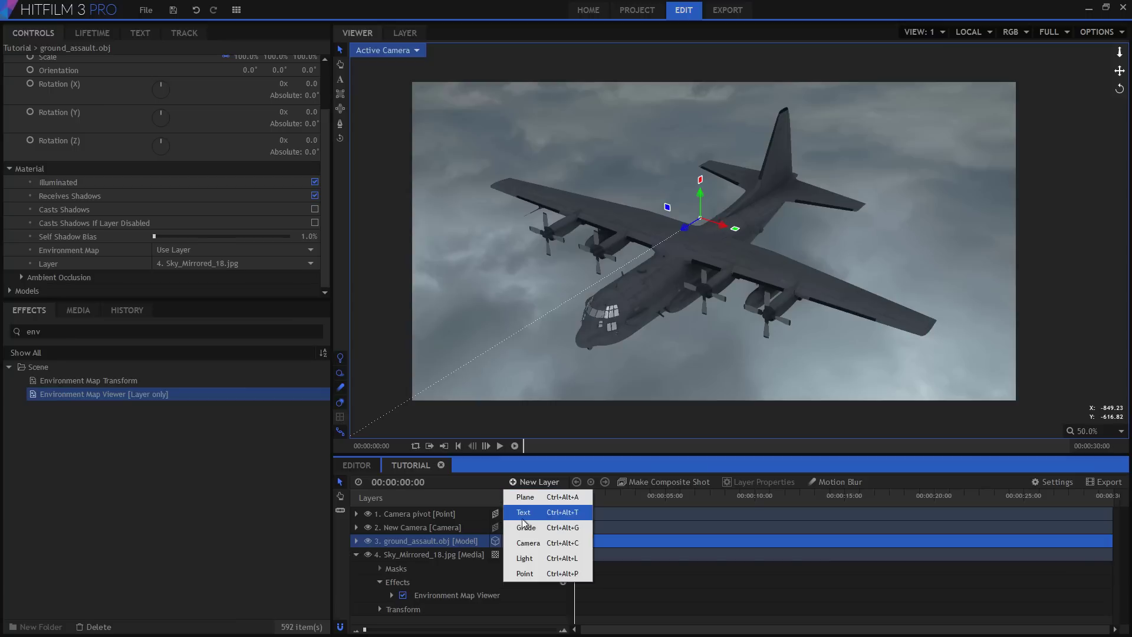
pyautogui.click(529, 559)
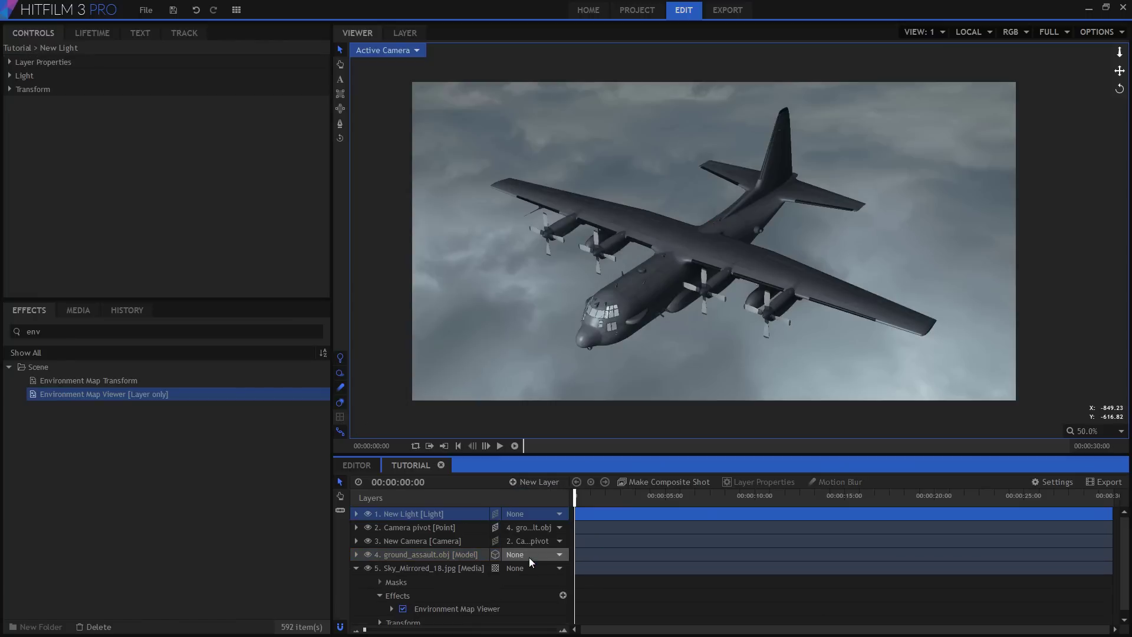
# Step: Split the viewer into two views, set the second to Perspective, and hide the grid in the Active Camera view
pyautogui.click(941, 31)
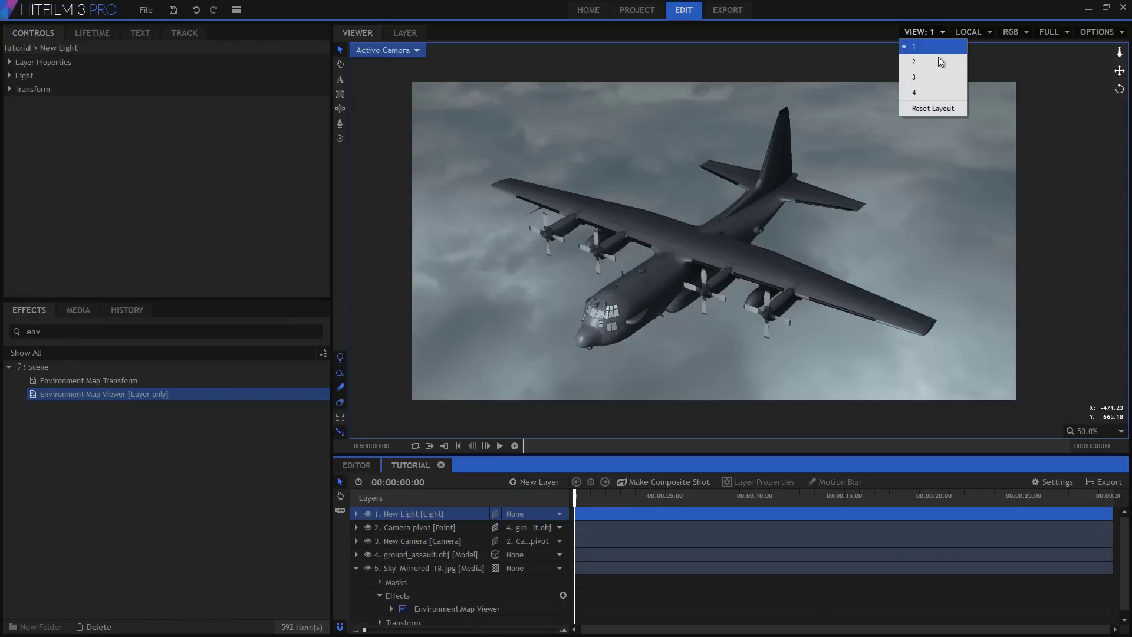
pyautogui.click(936, 60)
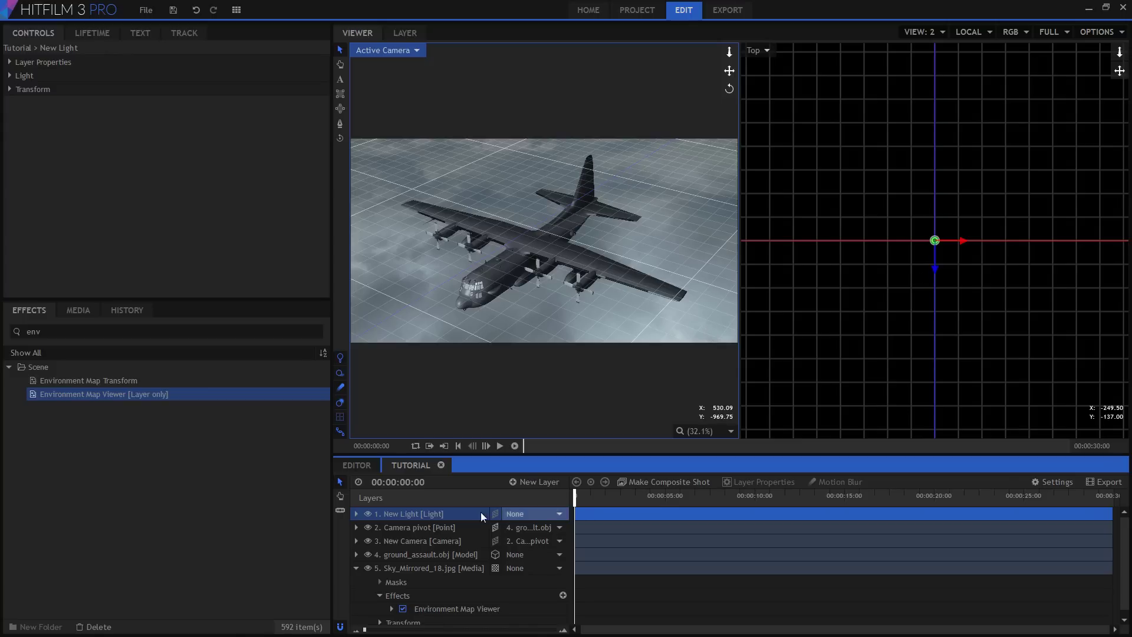
pyautogui.click(355, 568)
pyautogui.click(762, 50)
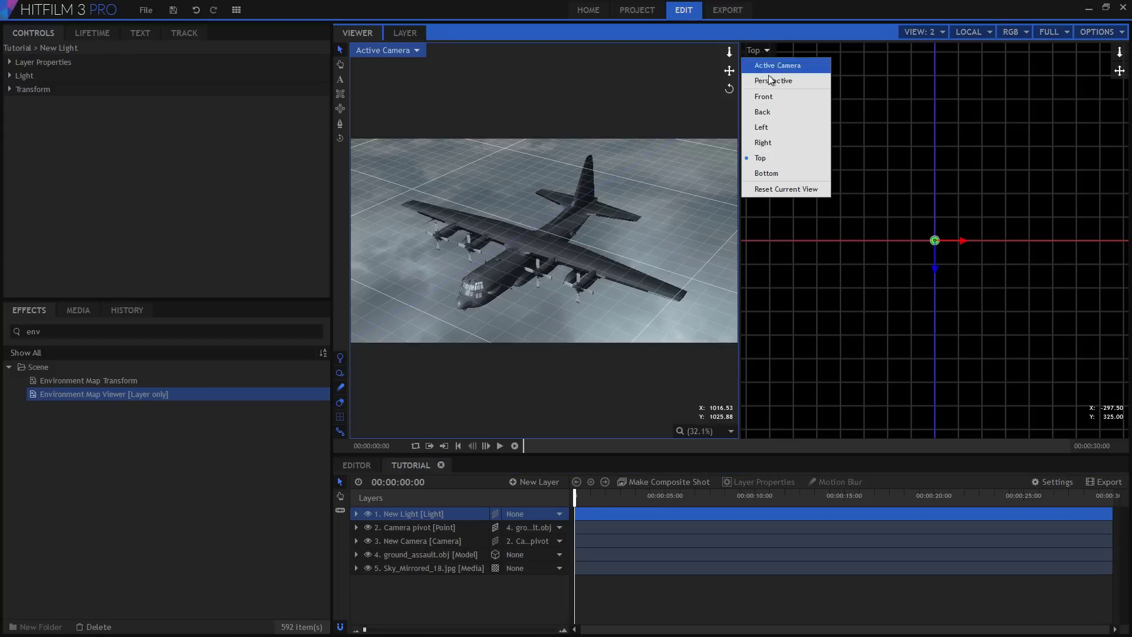
pyautogui.click(770, 79)
pyautogui.click(546, 394)
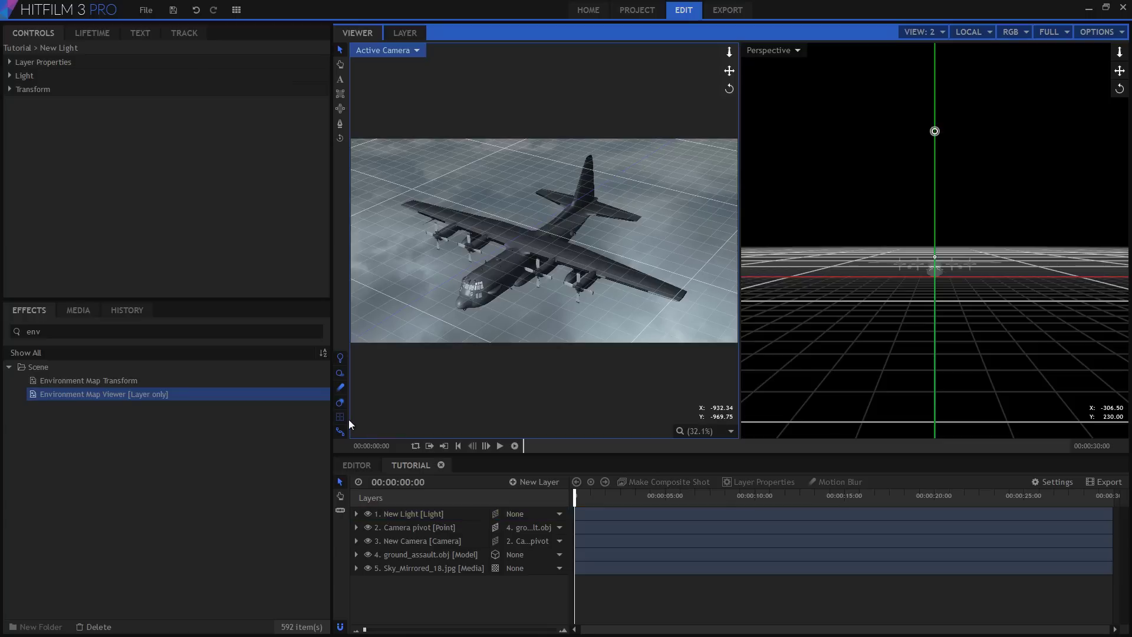
pyautogui.click(339, 418)
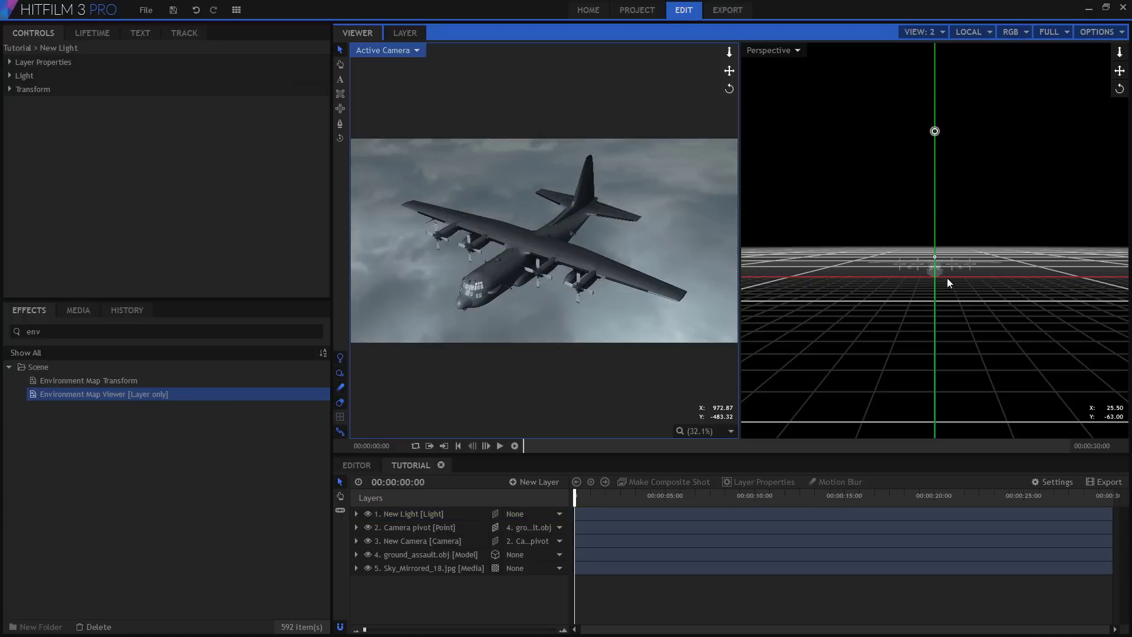
# Step: Try moving the point light sideways in the Perspective view to test how its position affects the aircraft
pyautogui.moveTo(940, 277); pyautogui.dragTo(867, 242)
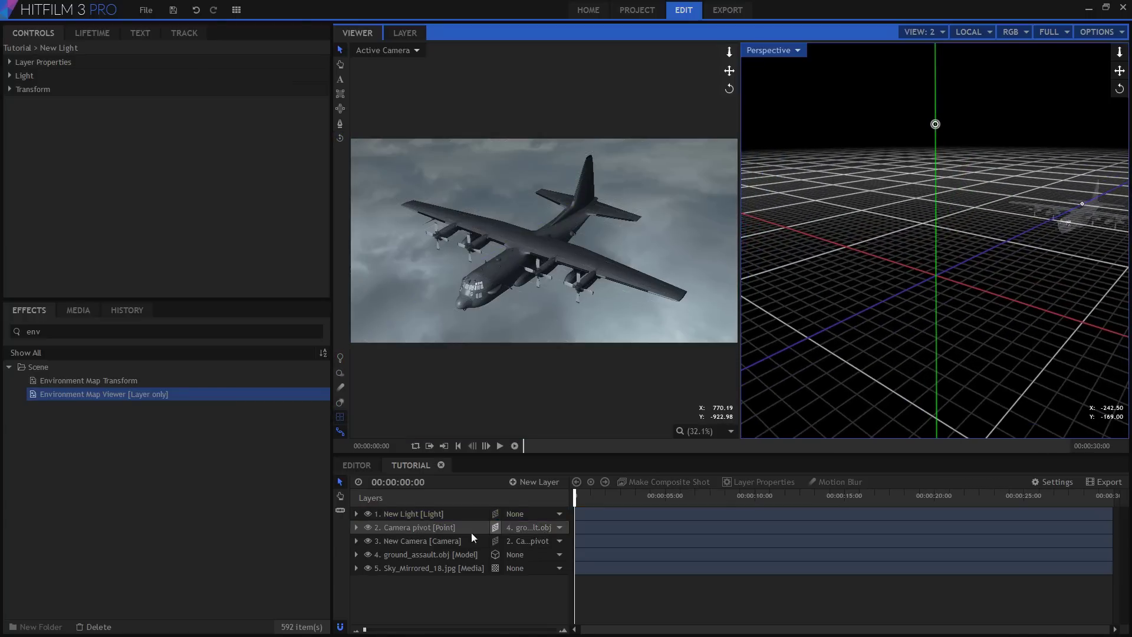
pyautogui.click(426, 514)
pyautogui.moveTo(778, 381); pyautogui.dragTo(1031, 245)
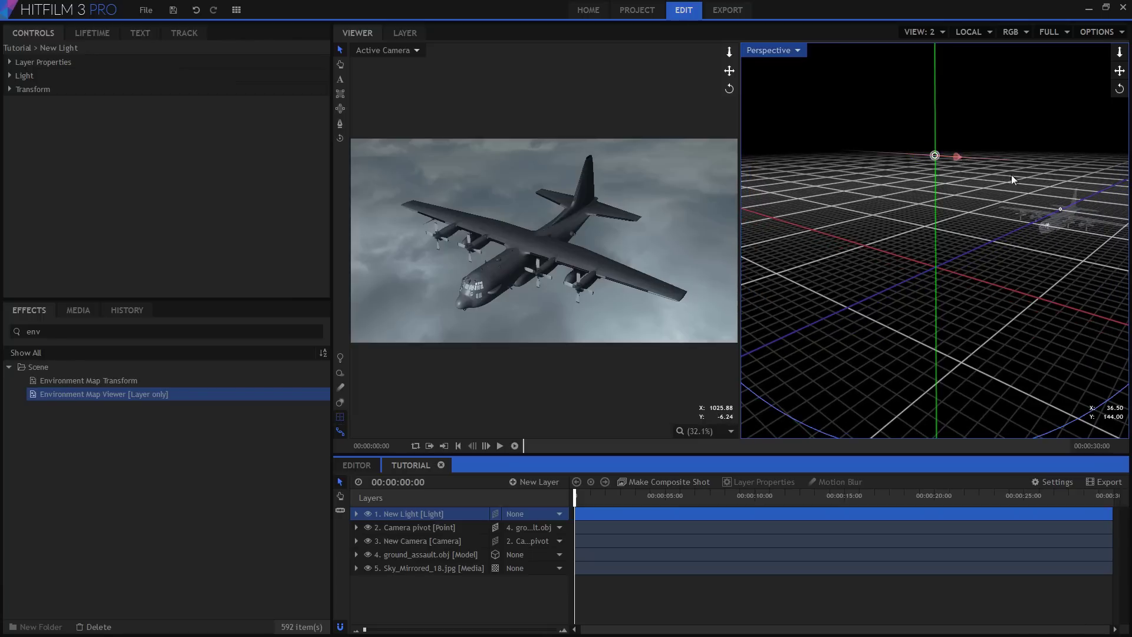
pyautogui.moveTo(1012, 175); pyautogui.dragTo(533, 218)
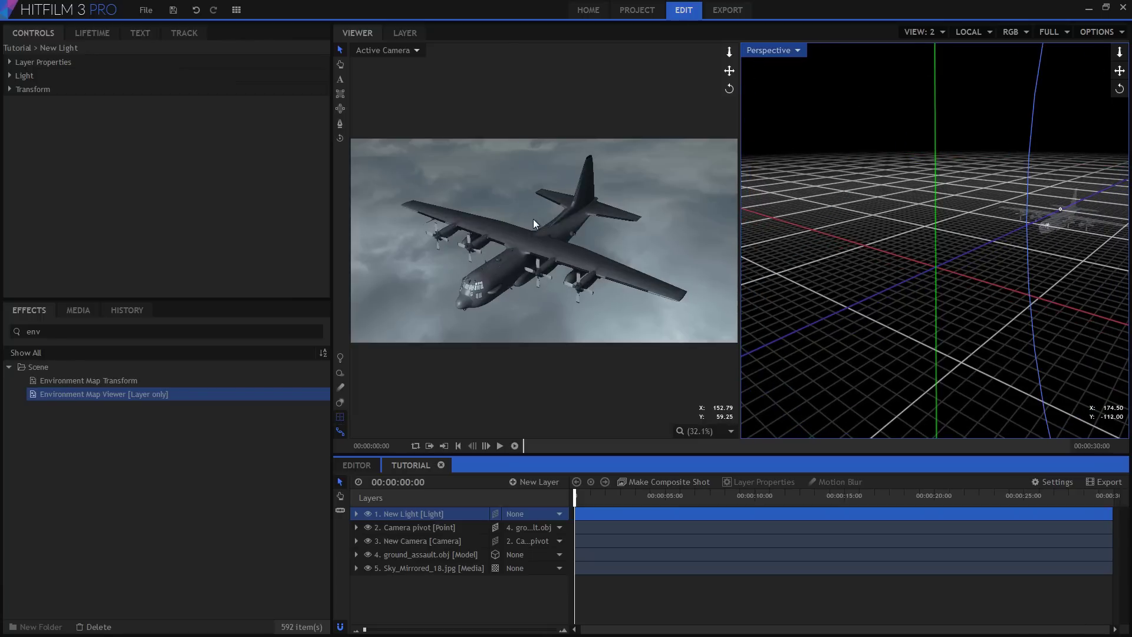
# Step: Change the New Light layer's type to Directional
pyautogui.click(9, 89)
pyautogui.click(16, 76)
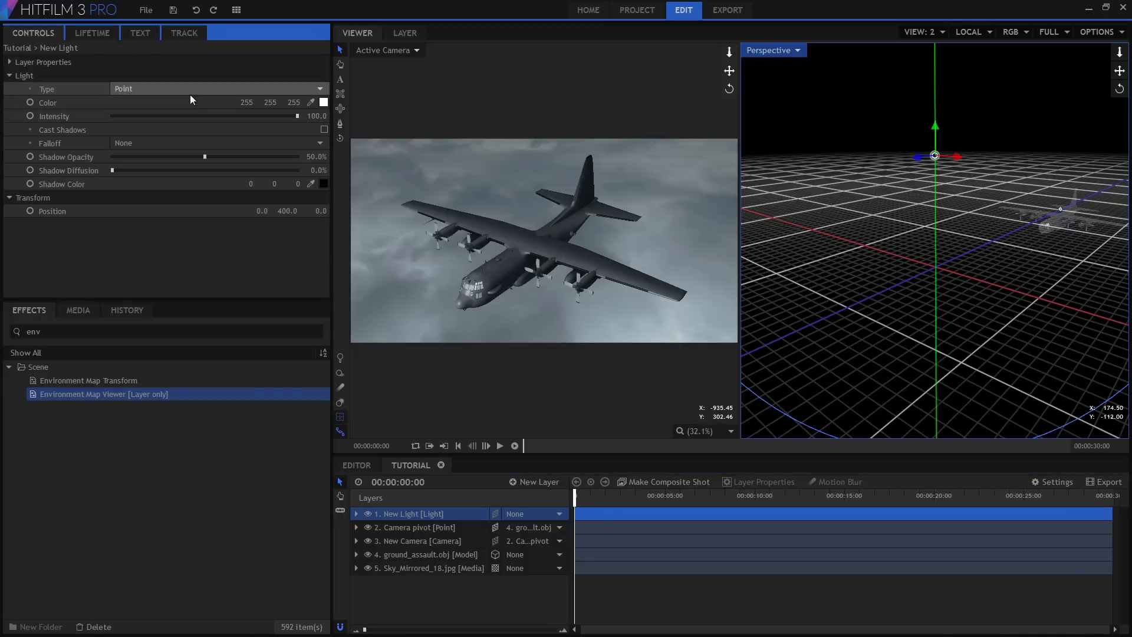
pyautogui.click(249, 91)
pyautogui.click(171, 134)
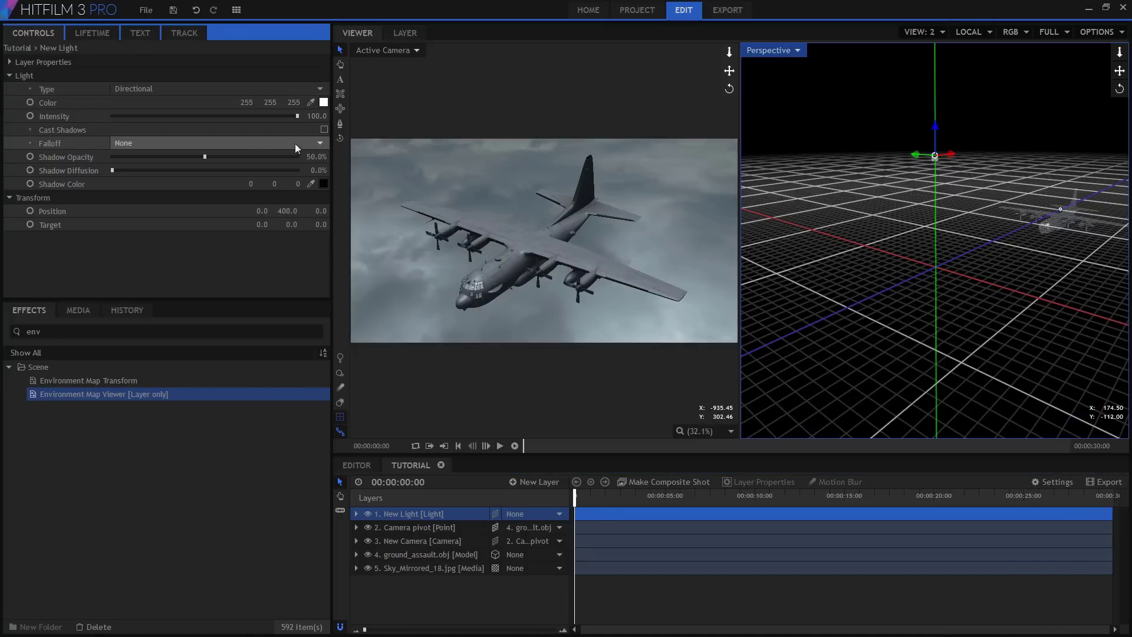
# Step: Enable Casts Shadows in ground_assault.obj's material and Cast Shadows on the New Light layer
pyautogui.click(406, 559)
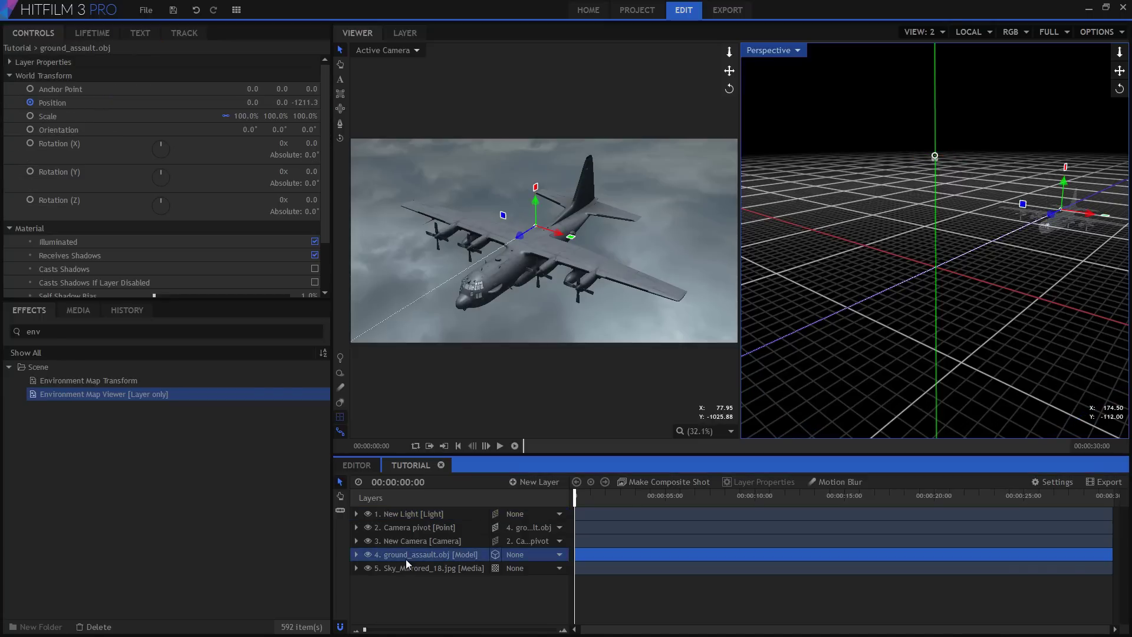
pyautogui.click(315, 271)
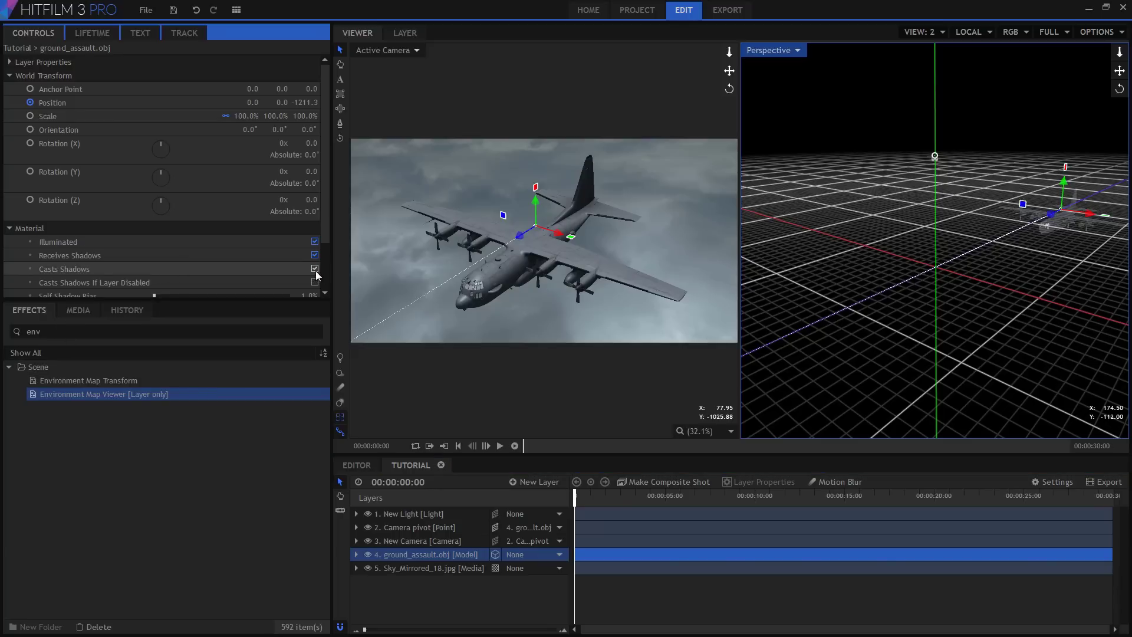
pyautogui.click(424, 514)
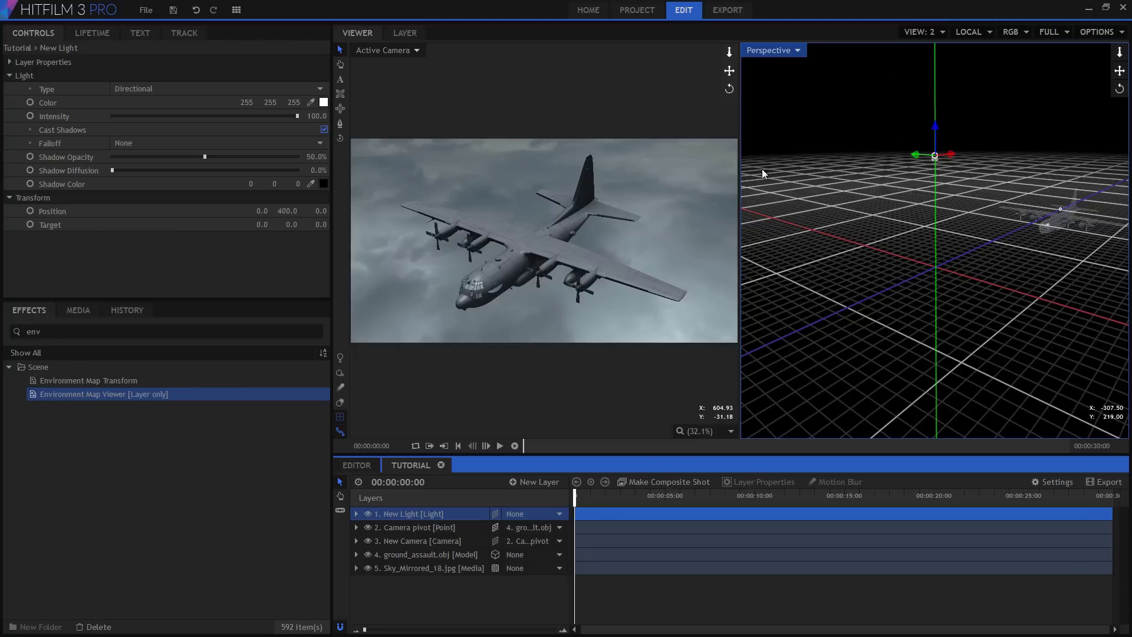
# Step: Move the light along the World X axis to about -158.2 and set its Shadow Diffusion to about 53%
pyautogui.click(967, 34)
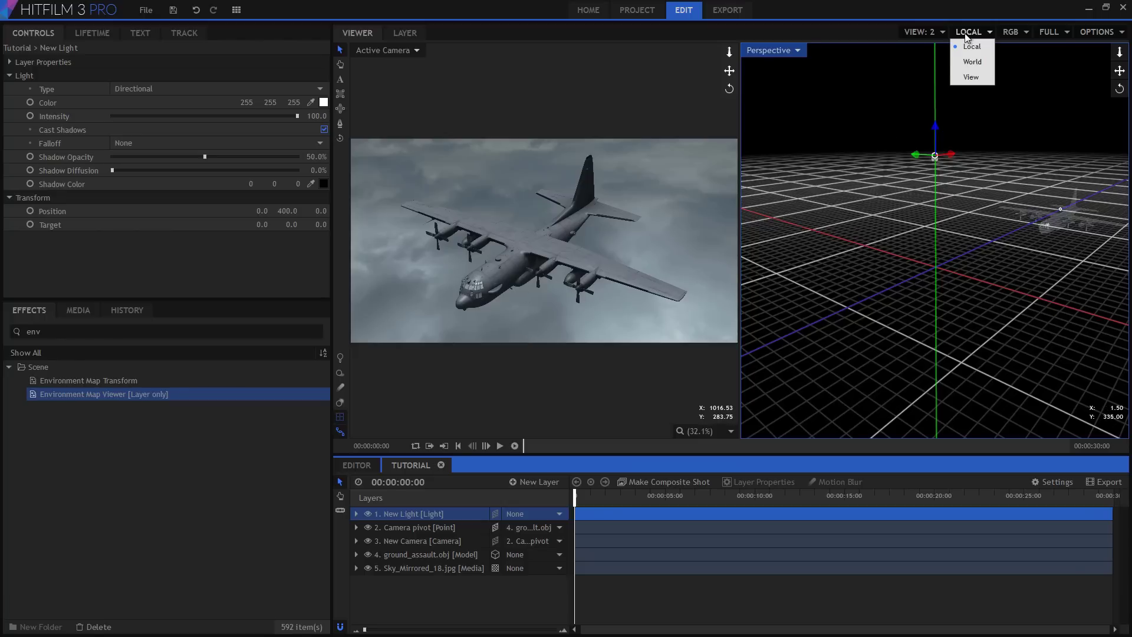
pyautogui.click(969, 61)
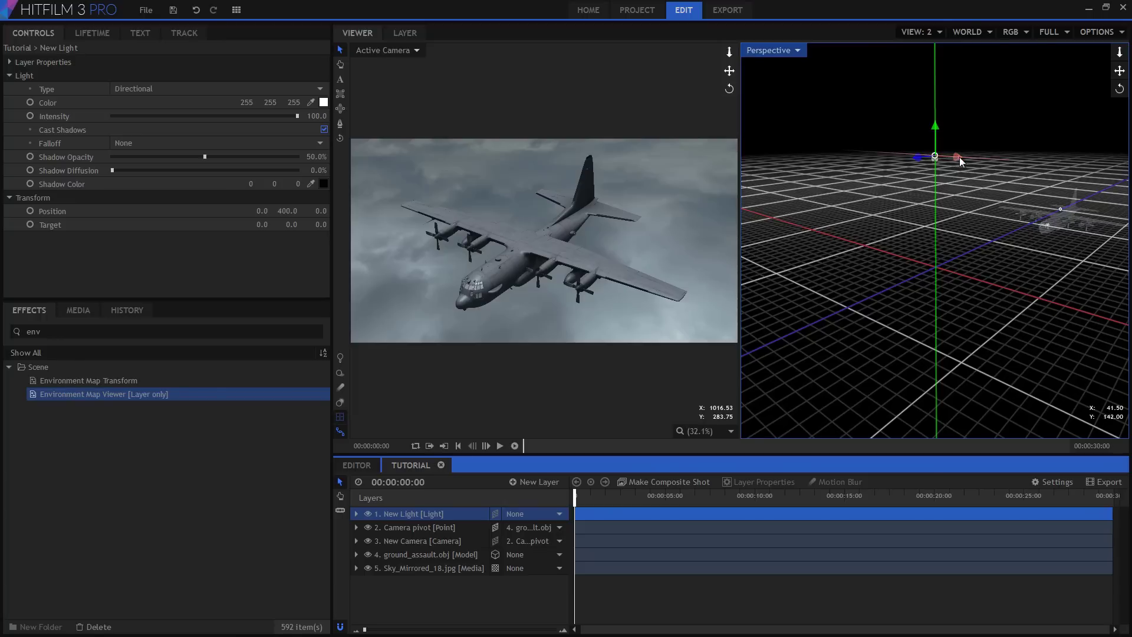
pyautogui.moveTo(960, 157); pyautogui.dragTo(950, 158)
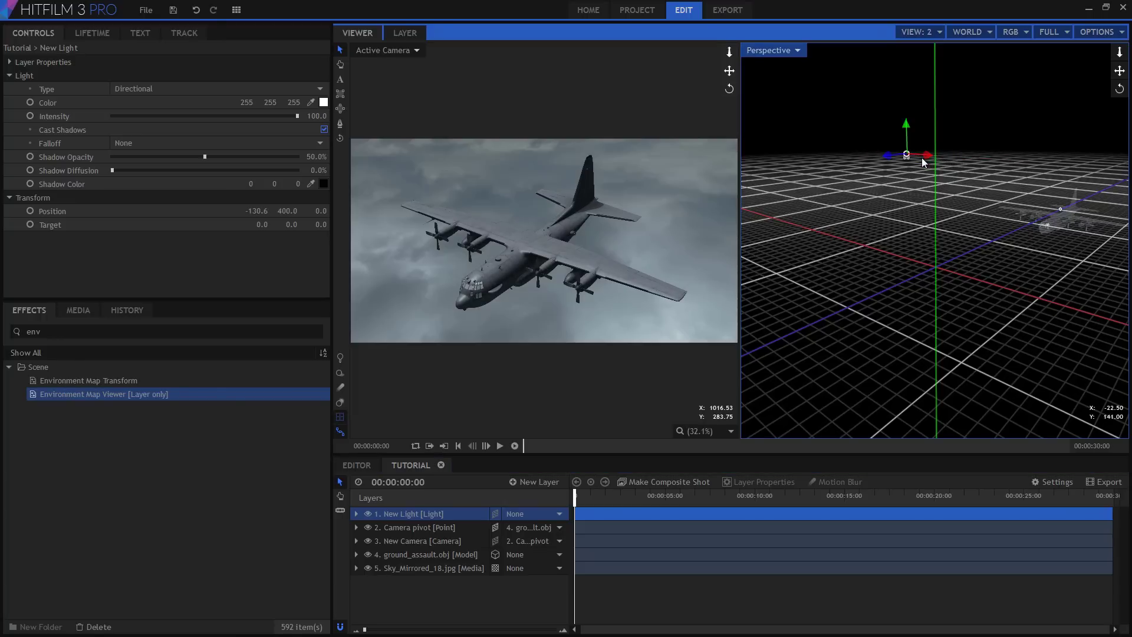
pyautogui.moveTo(923, 158); pyautogui.dragTo(1052, 196)
pyautogui.moveTo(967, 186); pyautogui.dragTo(903, 172)
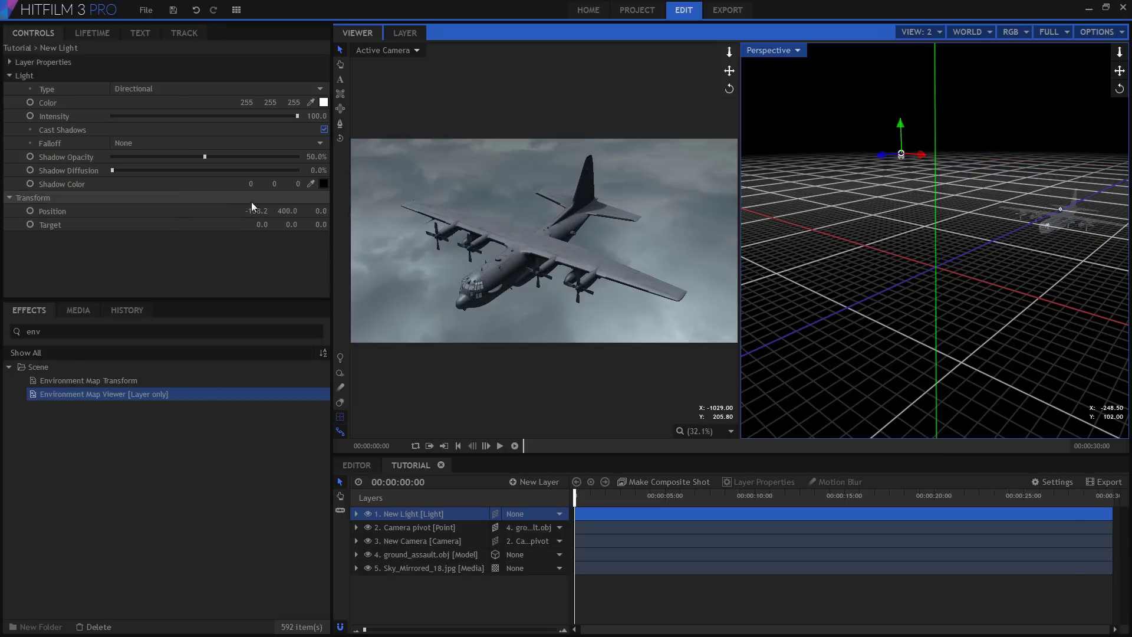
pyautogui.moveTo(118, 170); pyautogui.dragTo(210, 170)
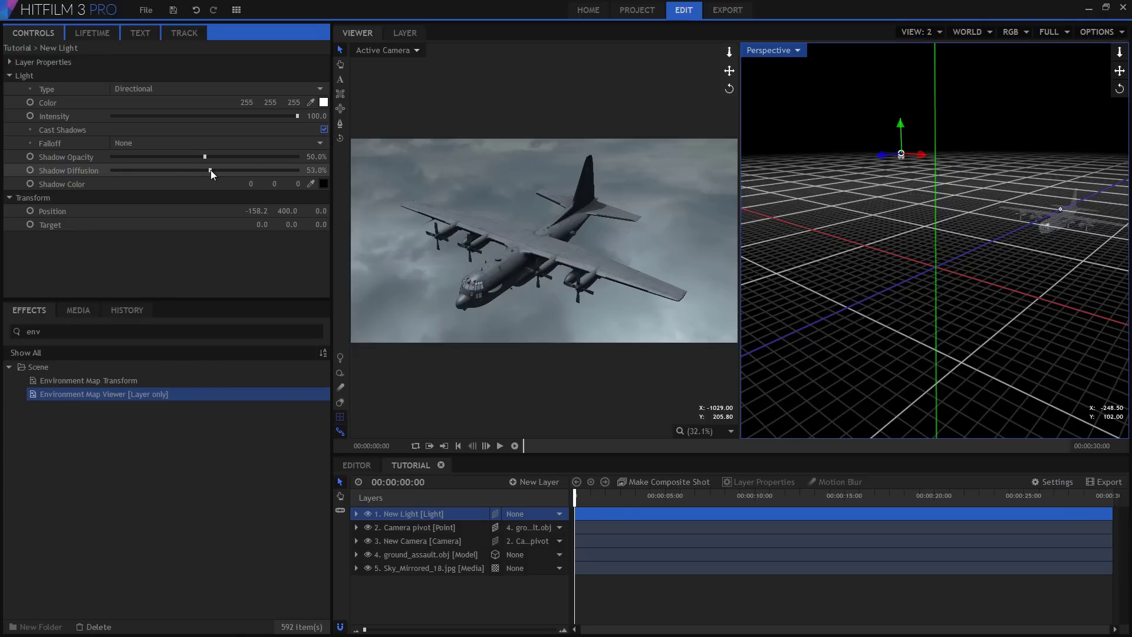
# Step: Return the viewer to a single Active Camera view and scale the frame to fit it
pyautogui.click(918, 32)
pyautogui.click(923, 59)
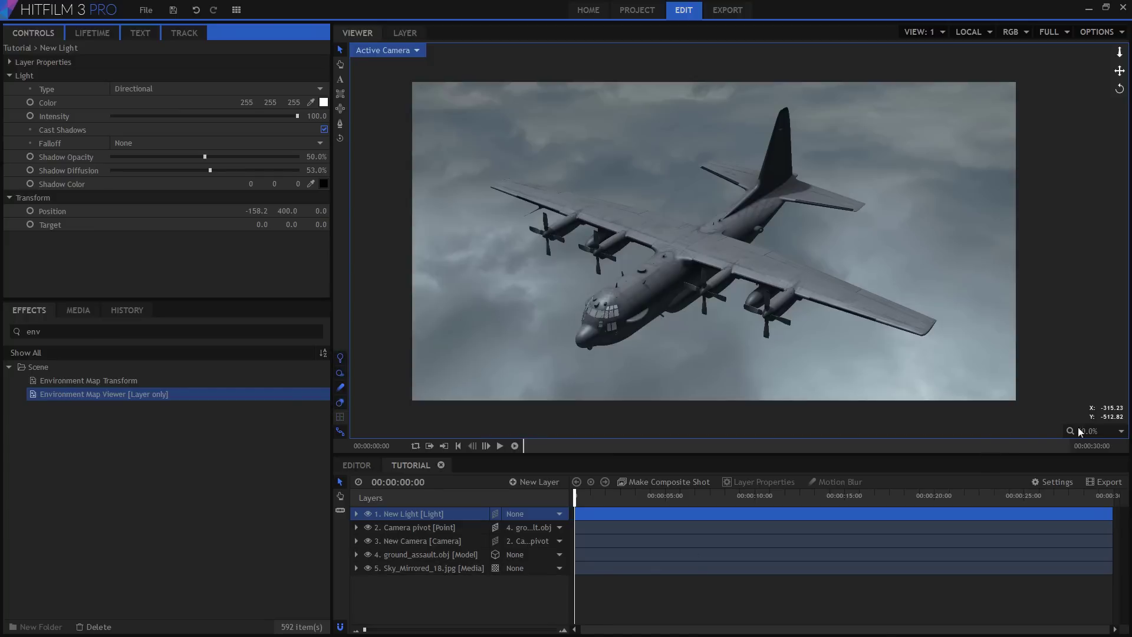
pyautogui.click(1119, 431)
pyautogui.click(1095, 568)
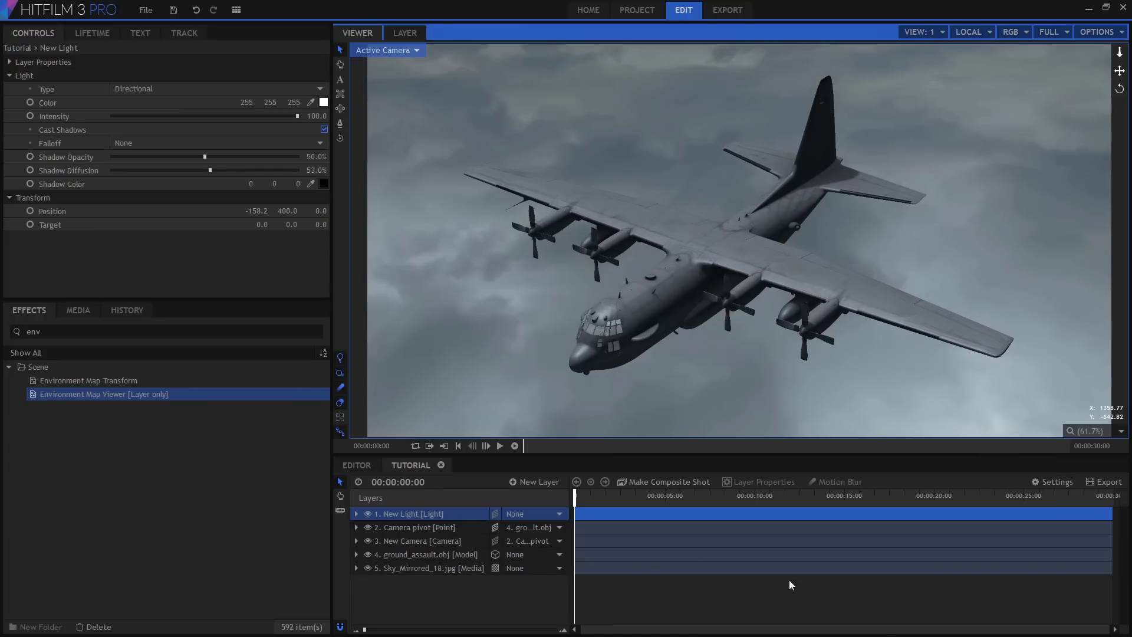
# Step: Scrub through the shot to review the aircraft's lighting and shadows over time
pyautogui.moveTo(575, 498); pyautogui.dragTo(846, 500)
pyautogui.moveTo(961, 472); pyautogui.dragTo(484, 472)
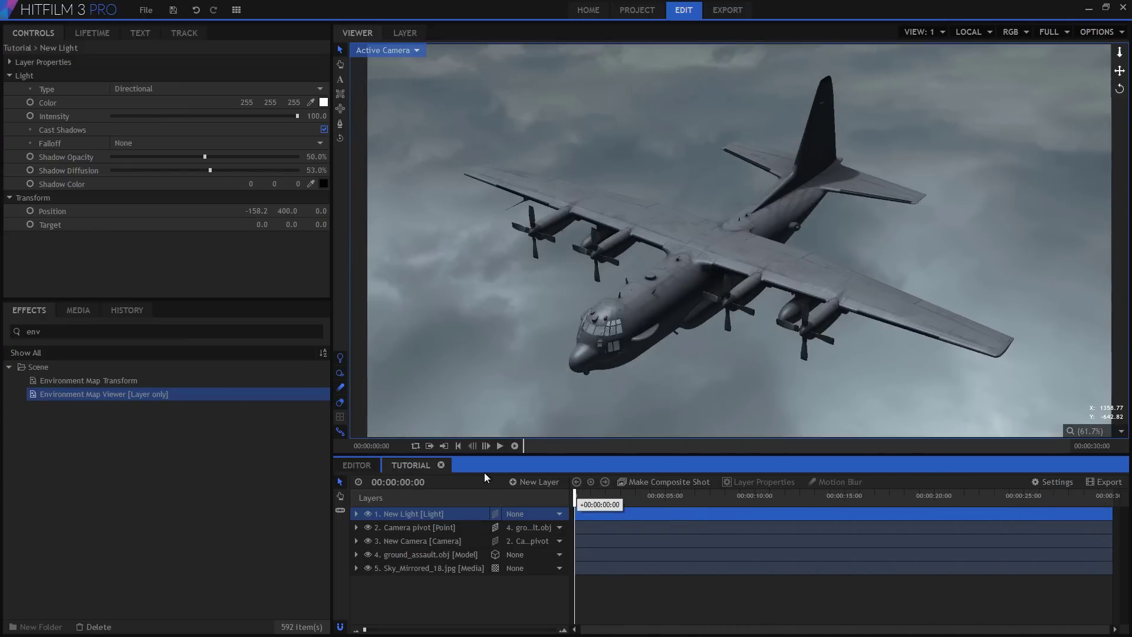
# Step: Expand the ground_assault.obj model's parts and select each of the four propellers to see which engine it belongs to
pyautogui.click(437, 554)
pyautogui.scroll(-2, 8, 206)
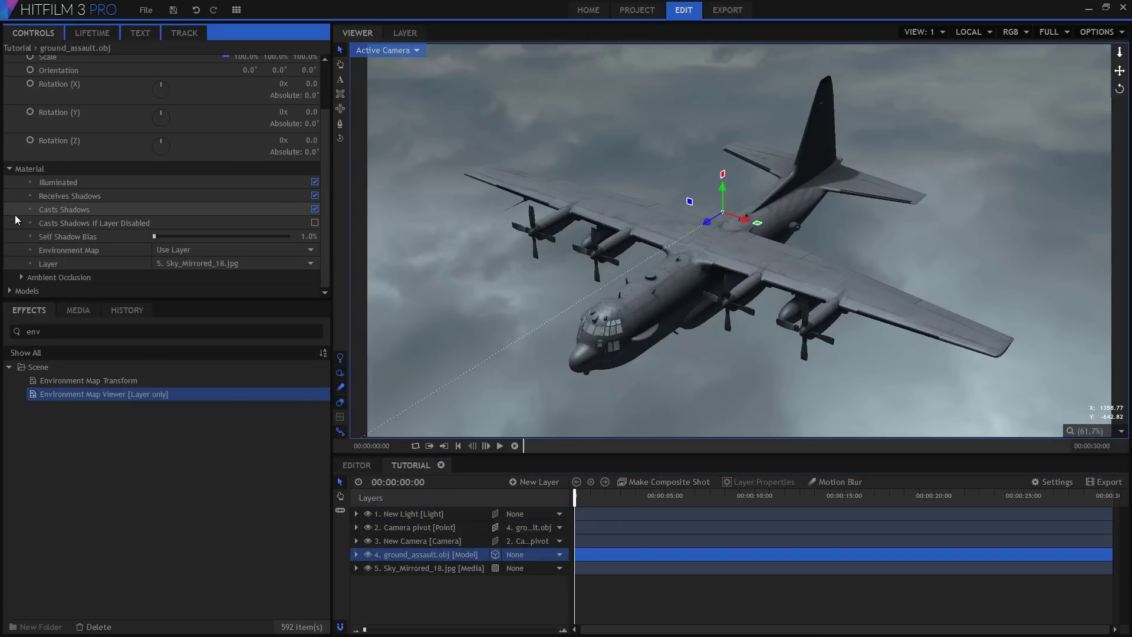
pyautogui.click(10, 290)
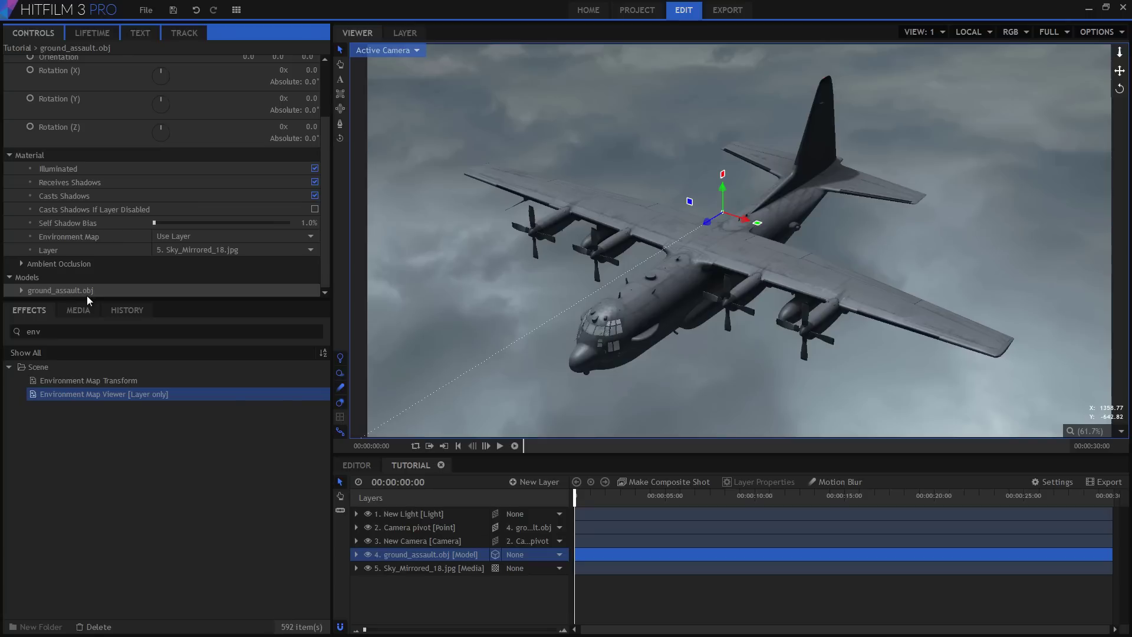
pyautogui.click(22, 290)
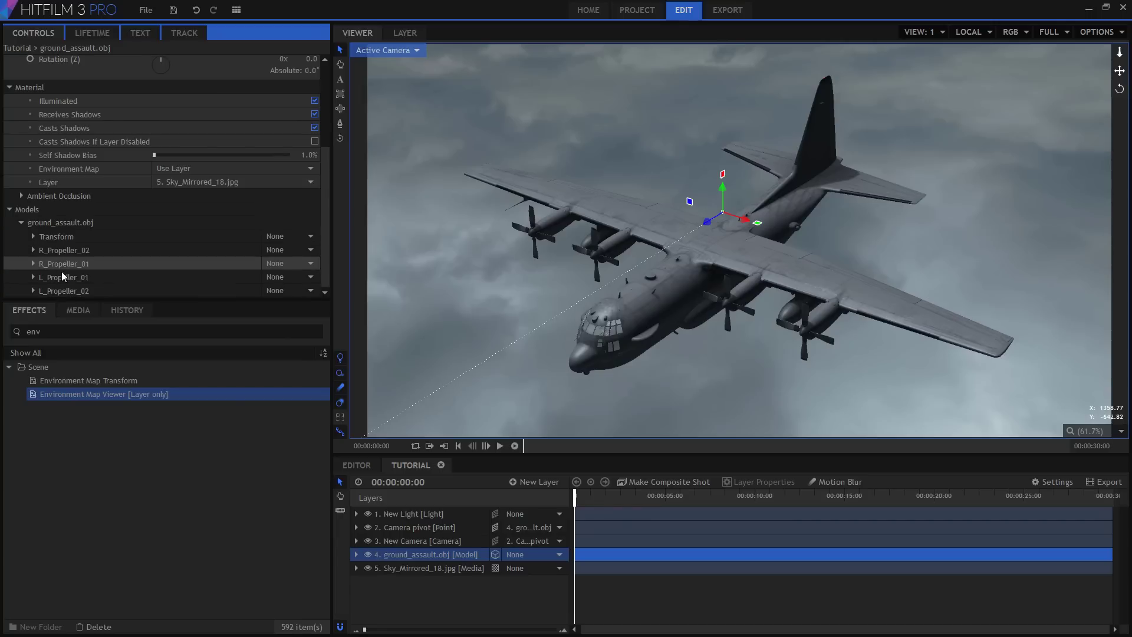
pyautogui.click(64, 250)
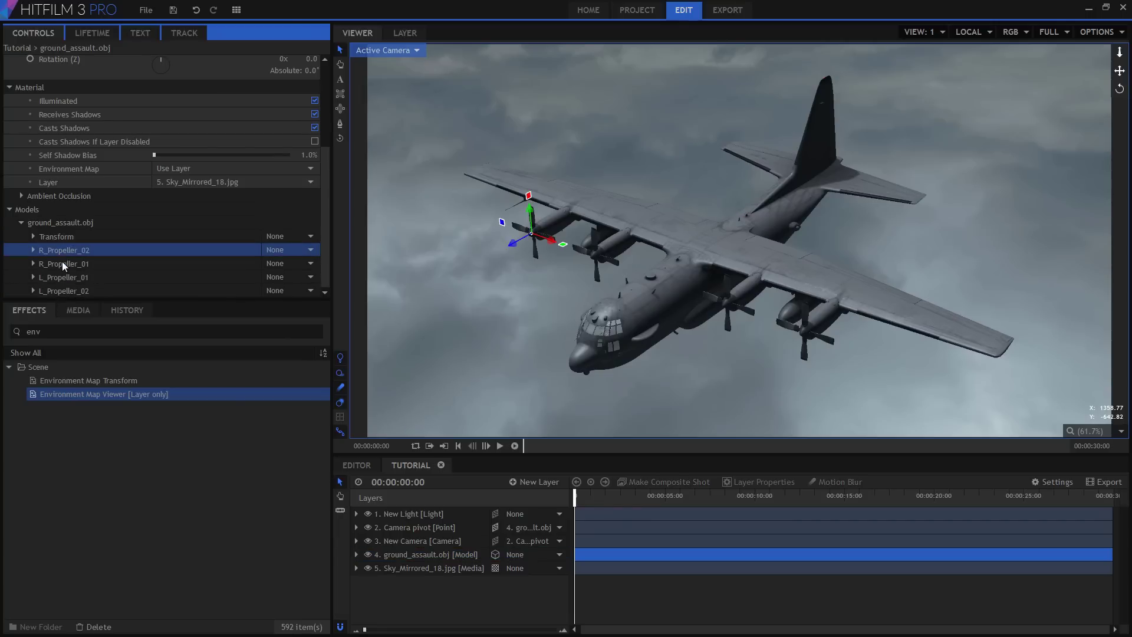
pyautogui.click(62, 262)
pyautogui.click(65, 277)
pyautogui.click(67, 290)
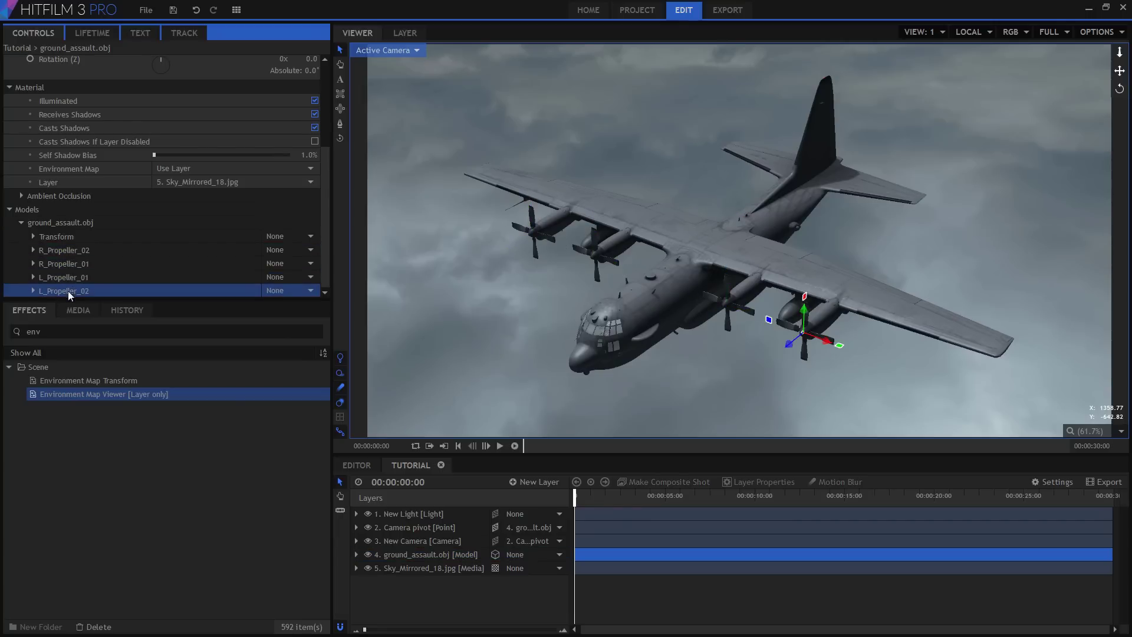
# Step: Enable keyframing for Rotation (Z) of the R_Propeller_02 part at the start of the shot
pyautogui.click(69, 251)
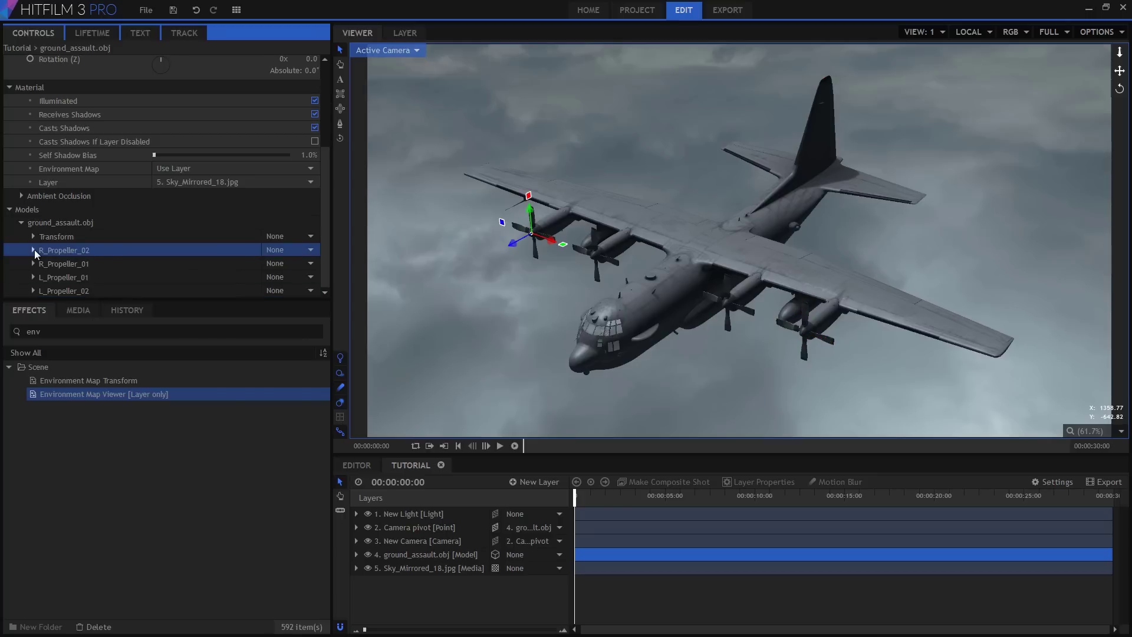
pyautogui.click(34, 249)
pyautogui.click(45, 262)
pyautogui.scroll(-4, 47, 260)
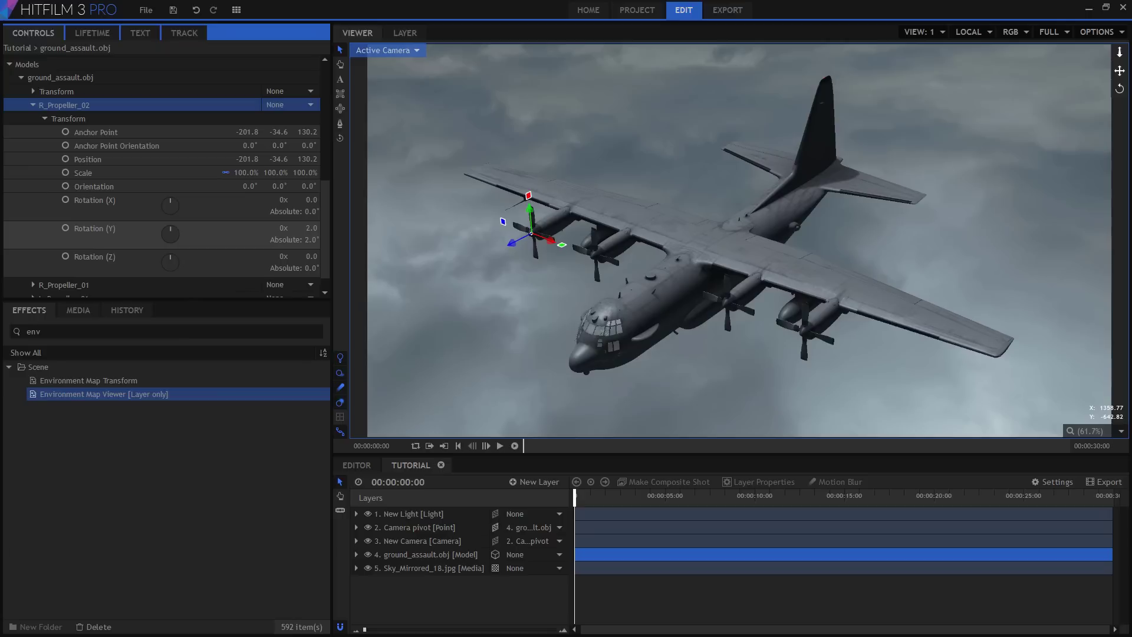
pyautogui.click(65, 258)
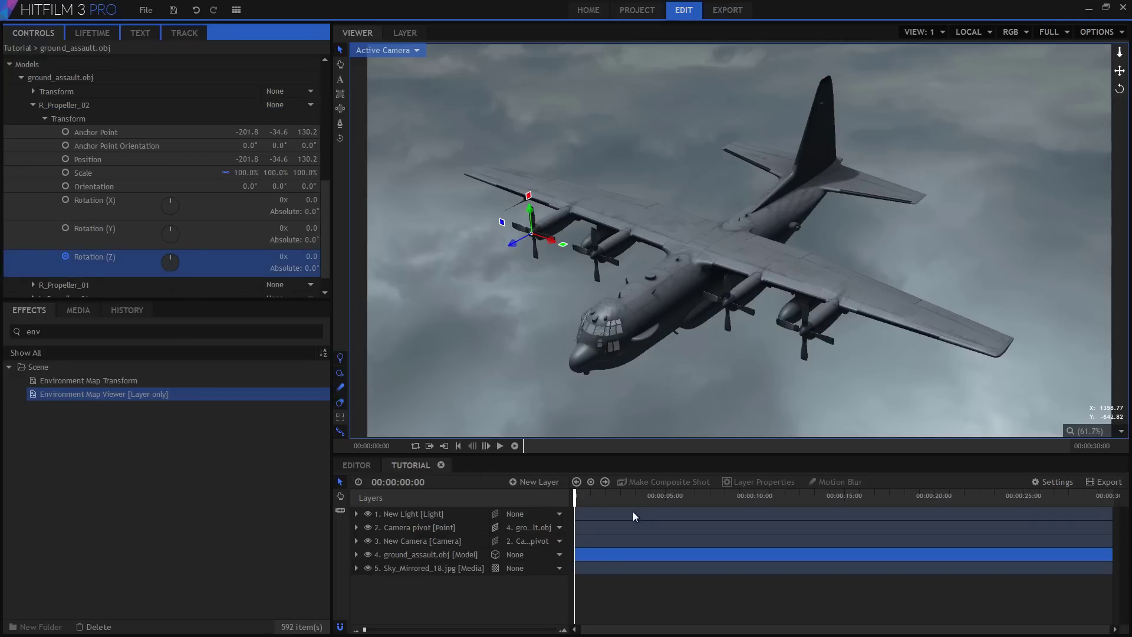
# Step: On the last frame, 00:00:29:23, keyframe full Rotation (Z) revolutions for R_Propeller_02 and scrub to check the spin
pyautogui.press('End')
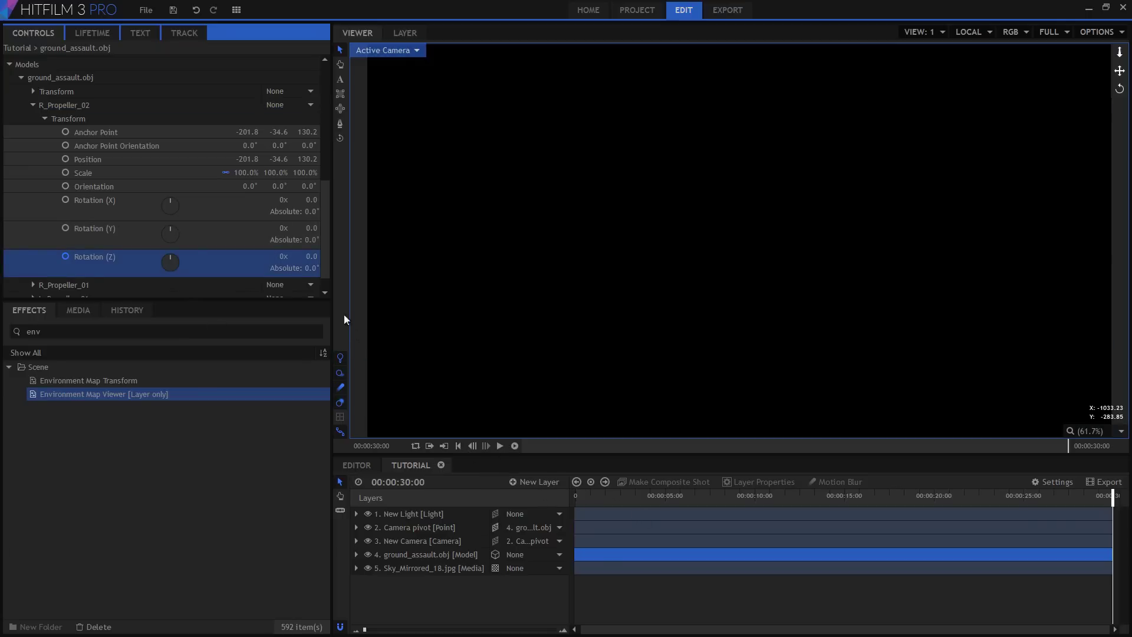
pyautogui.press('Left')
pyautogui.click(277, 255)
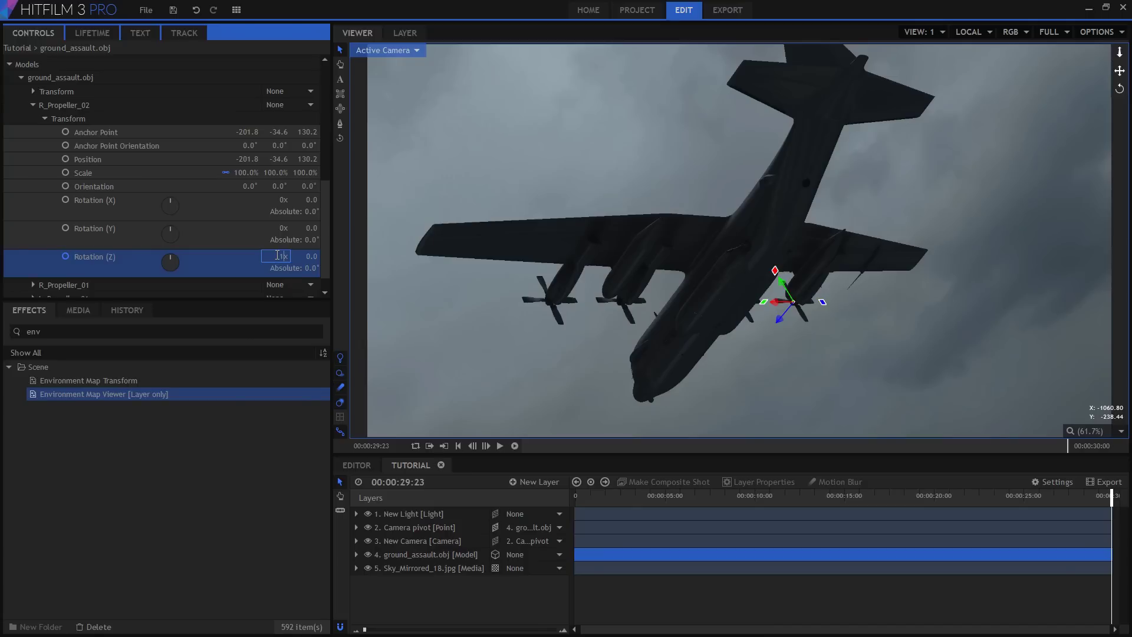
pyautogui.press('Return')
pyautogui.moveTo(582, 495); pyautogui.dragTo(634, 495)
# Step: Enable Motion Blur on the ground_assault.obj layer and scrub the shot to check the spinning propellers
pyautogui.click(454, 553)
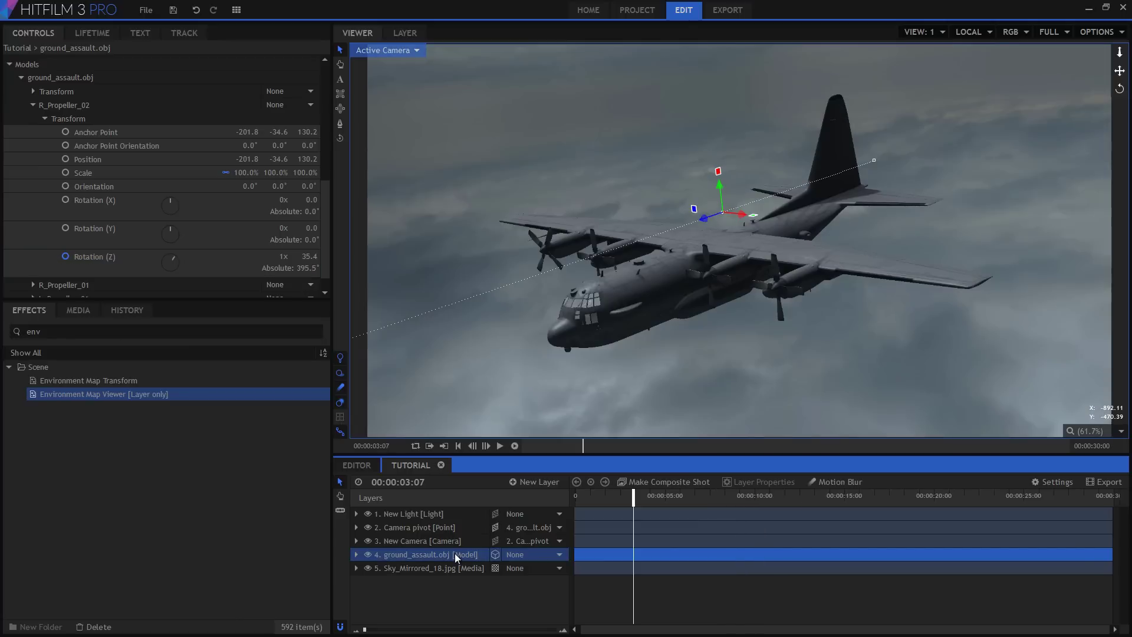
pyautogui.click(842, 480)
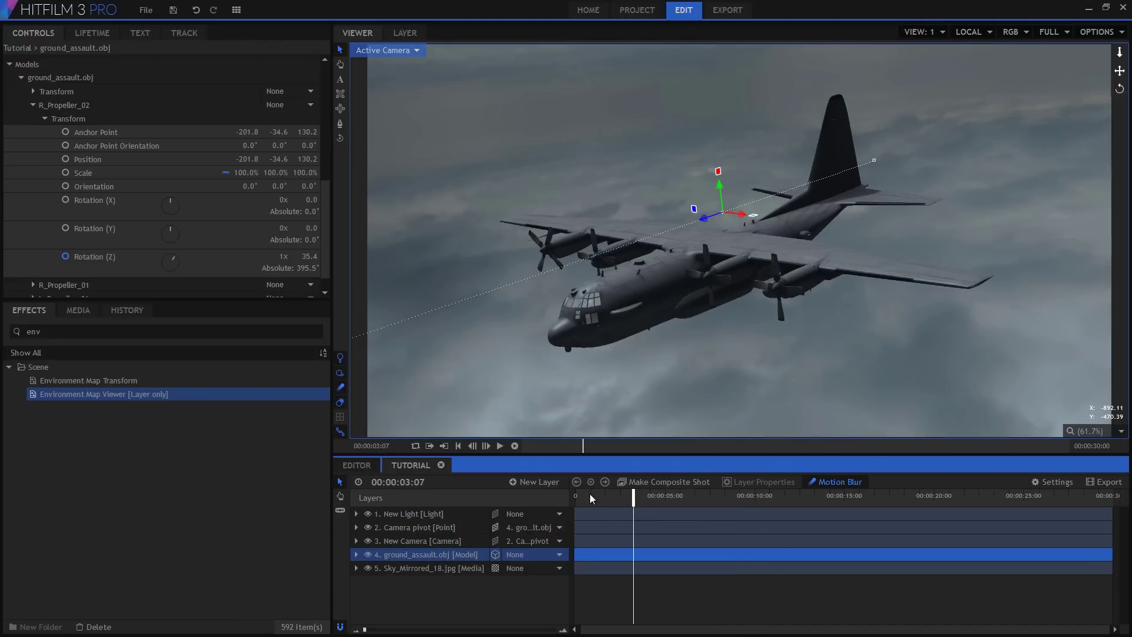
pyautogui.moveTo(589, 494); pyautogui.dragTo(833, 509)
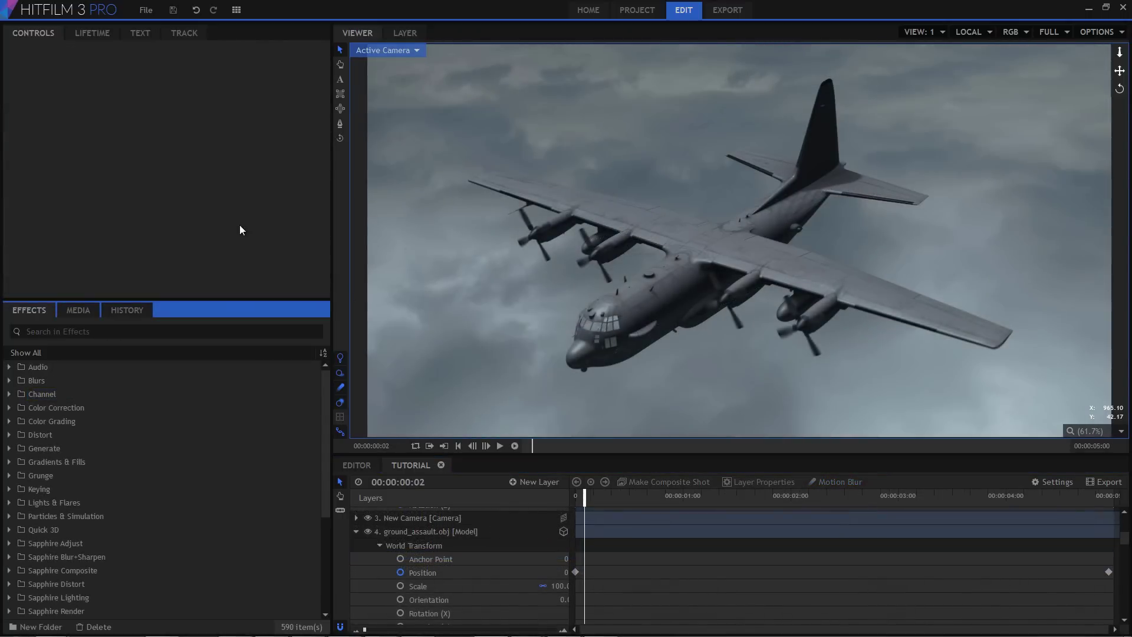
pyautogui.click(594, 496)
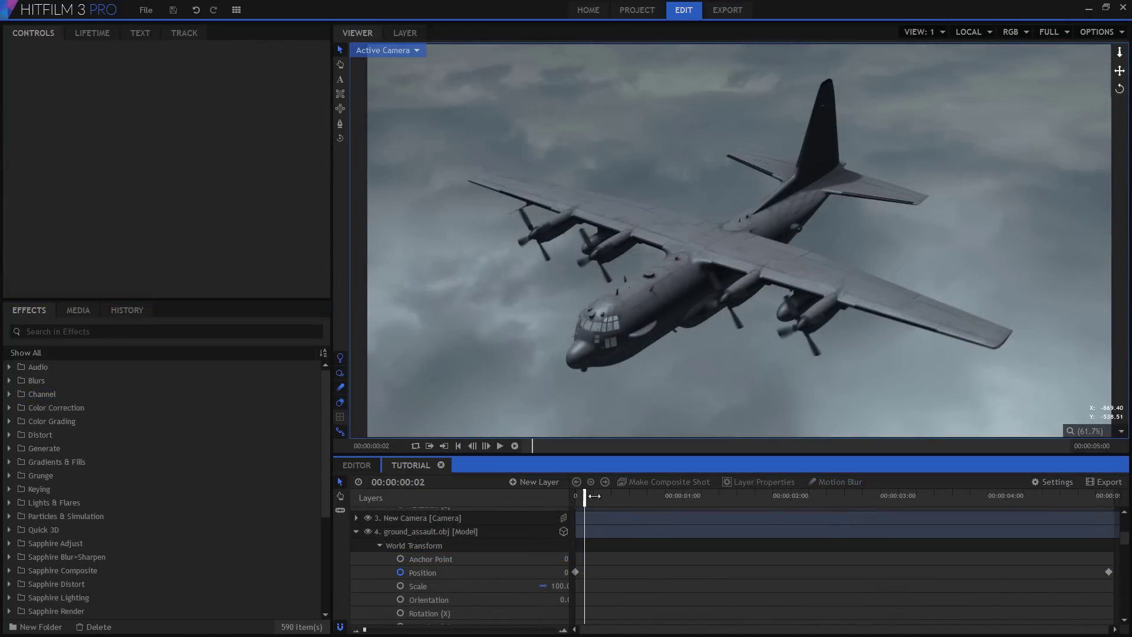
pyautogui.moveTo(594, 496)
pyautogui.mouseDown()
pyautogui.moveTo(686, 501)
pyautogui.moveTo(584, 501)
pyautogui.mouseUp()
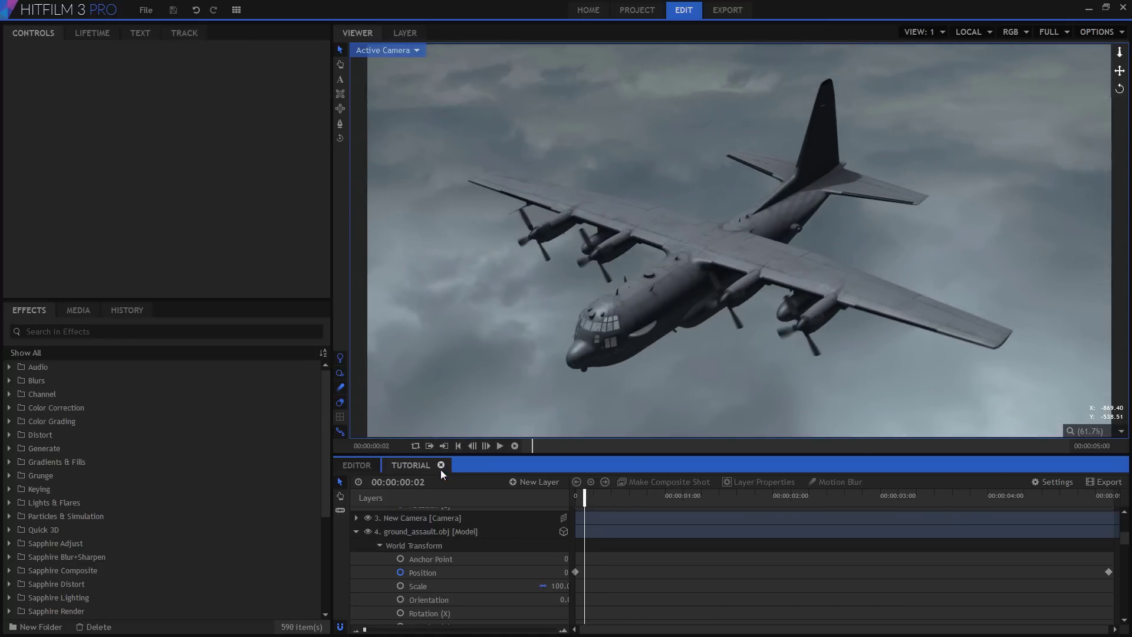
# Step: Import the preset Cloud volume.hfpr and add it to the Tutorial timeline directly above the ground_assault.obj layer
pyautogui.rightClick(237, 398)
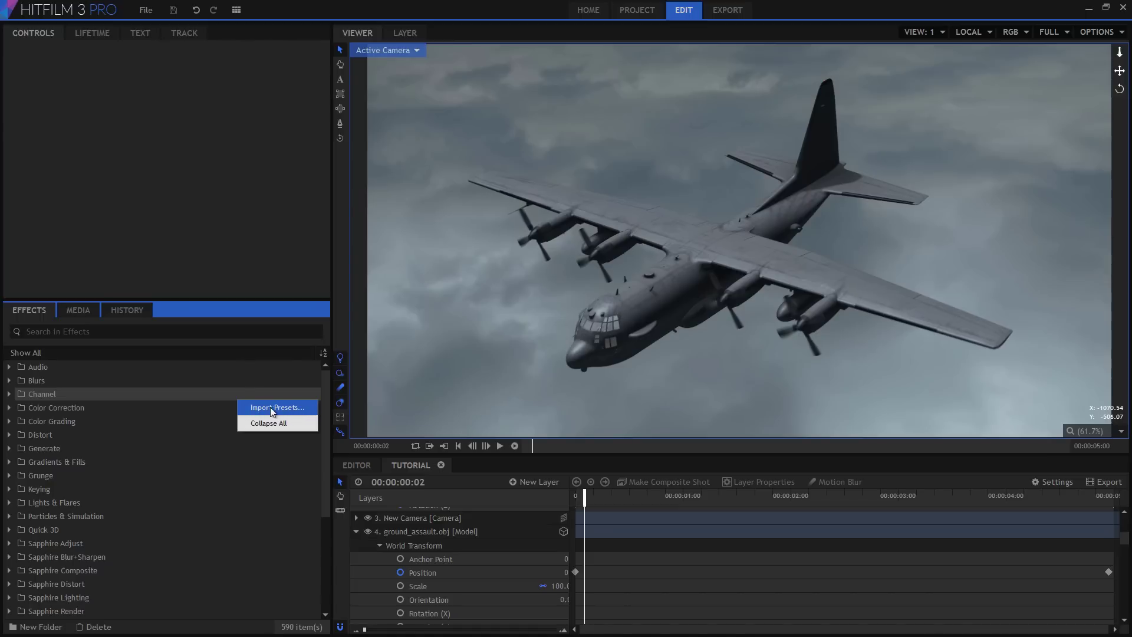
pyautogui.click(286, 407)
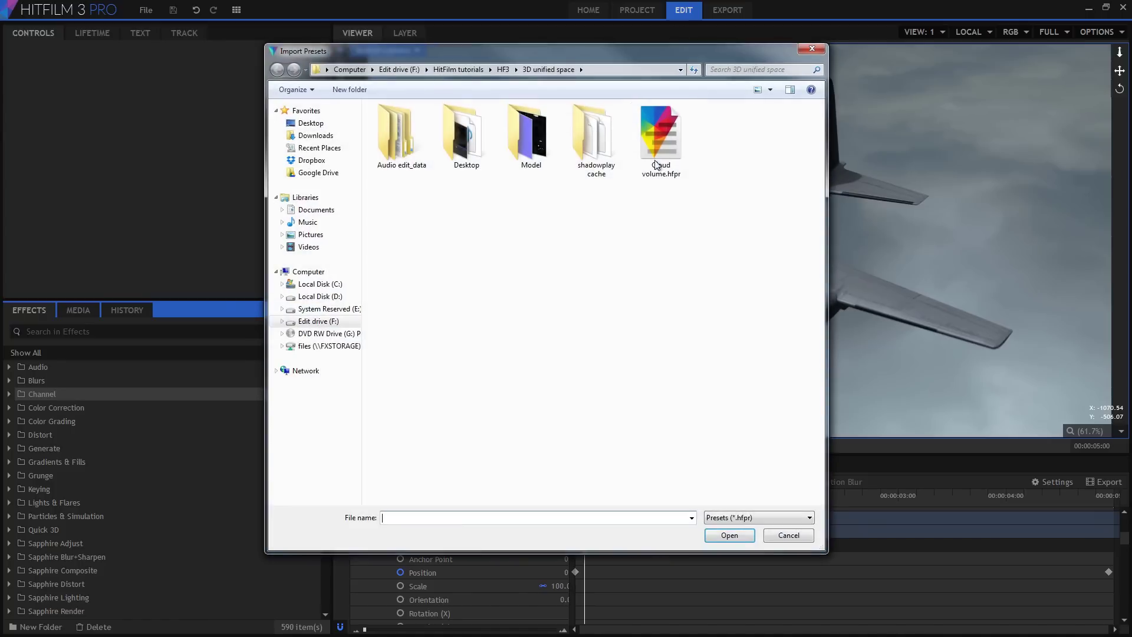
pyautogui.click(670, 130)
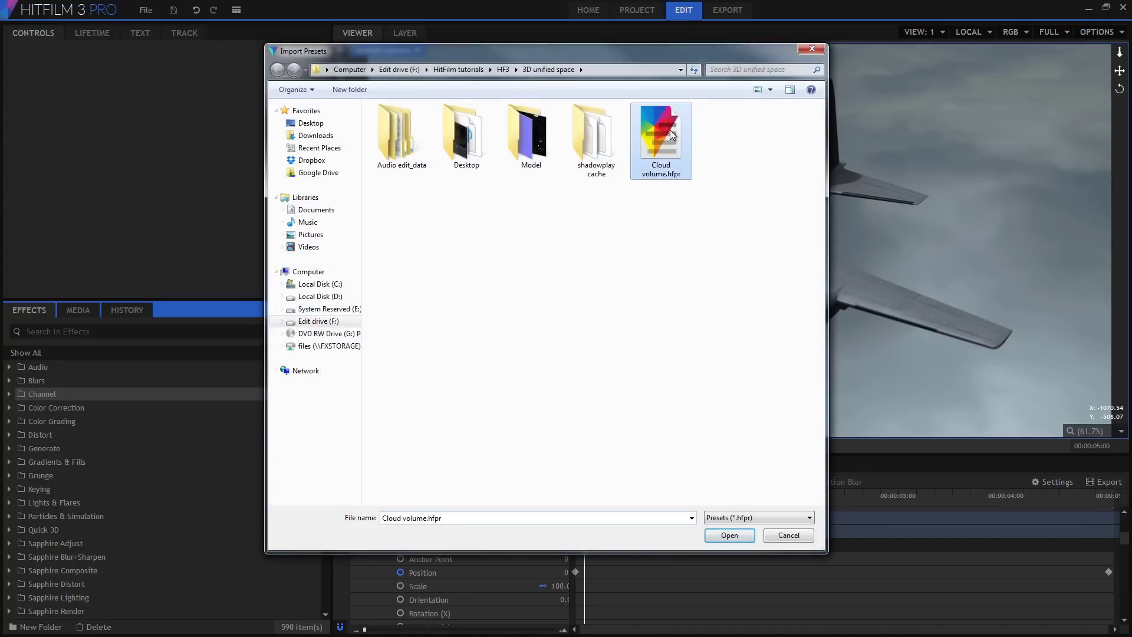
pyautogui.click(720, 537)
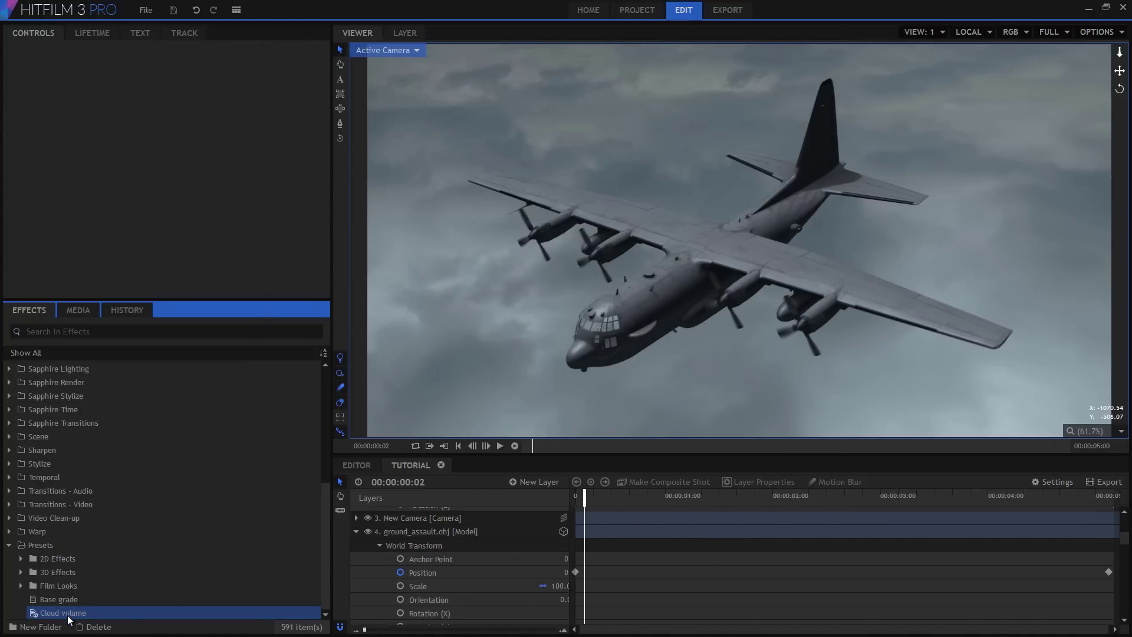
pyautogui.moveTo(68, 619); pyautogui.dragTo(418, 524)
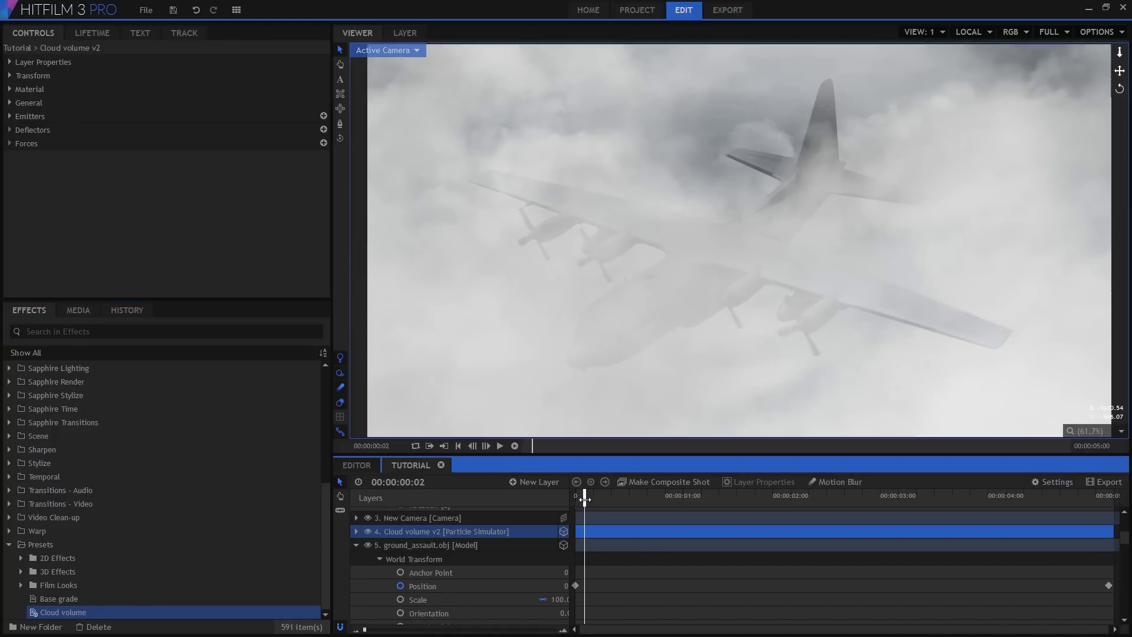
# Step: Scrub through the shot to examine how the aircraft passes through the cloud volume
pyautogui.moveTo(592, 500); pyautogui.dragTo(1006, 505)
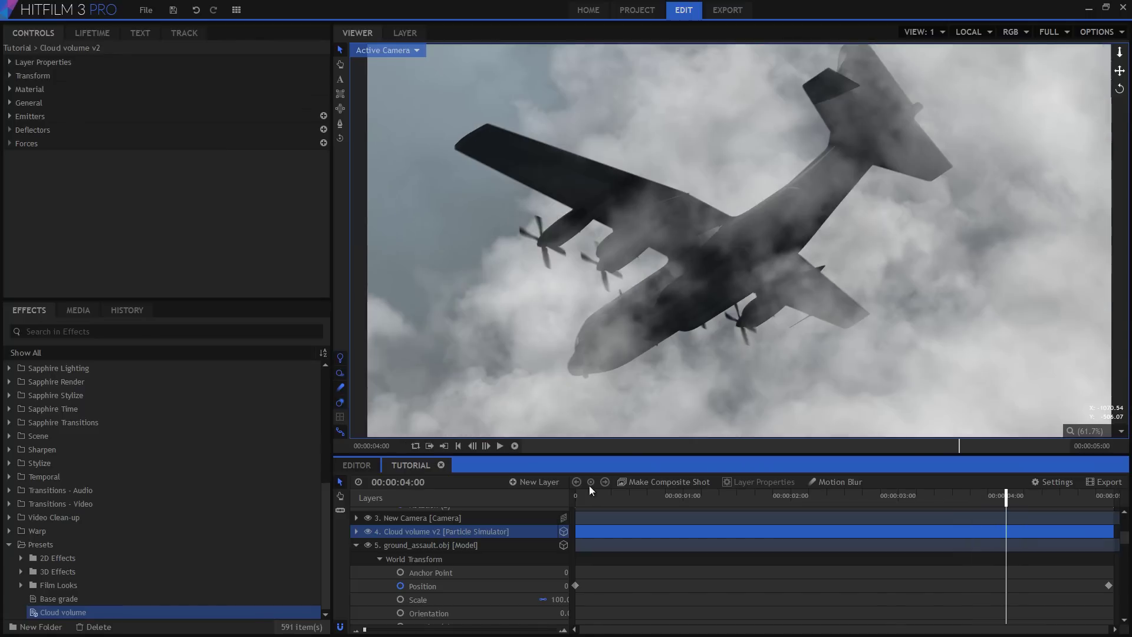
pyautogui.moveTo(605, 503); pyautogui.dragTo(961, 520)
pyautogui.moveTo(978, 520); pyautogui.dragTo(974, 520)
pyautogui.moveTo(589, 498); pyautogui.dragTo(858, 517)
# Step: Examine the cloud volume and the aircraft's path through it from the Top view while scrubbing
pyautogui.click(394, 52)
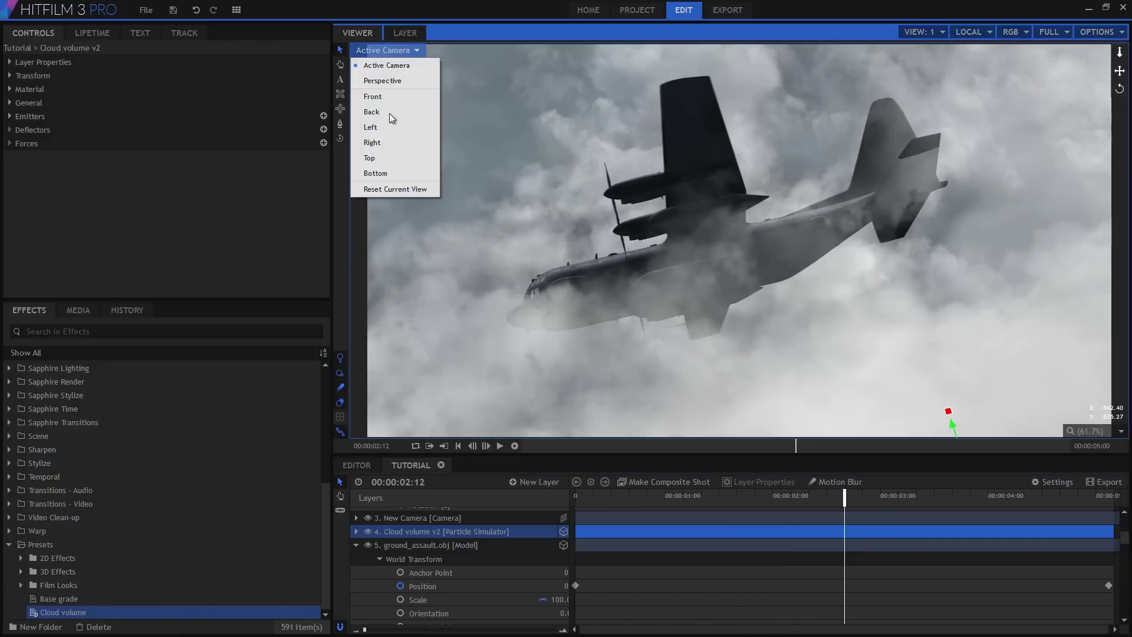
pyautogui.click(387, 157)
pyautogui.scroll(4, 742, 204)
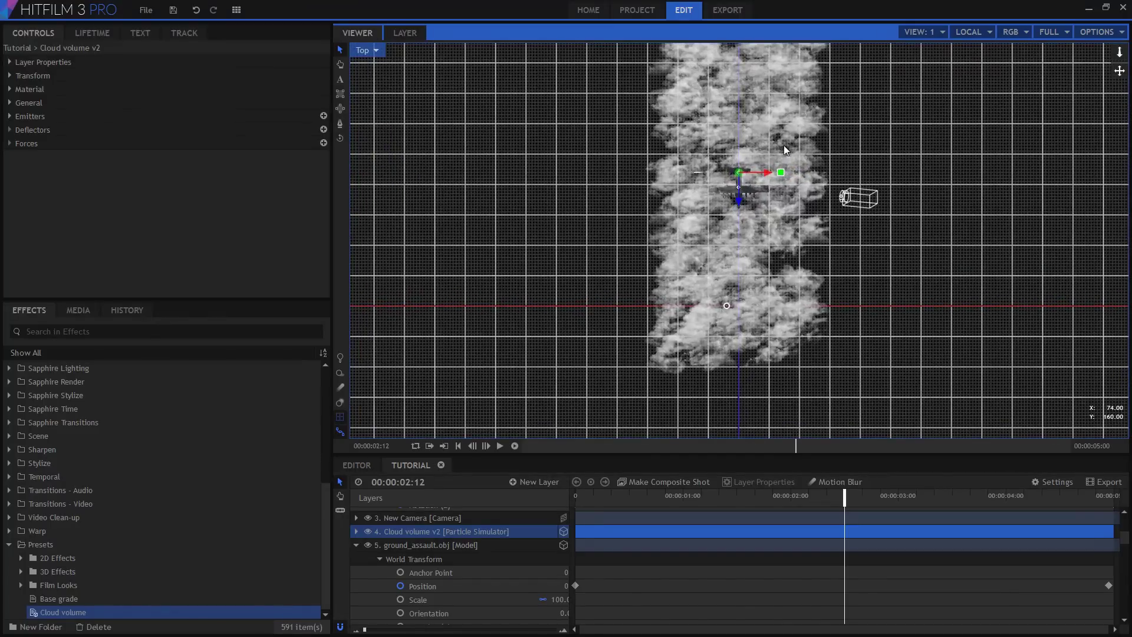
pyautogui.moveTo(783, 145); pyautogui.dragTo(753, 634)
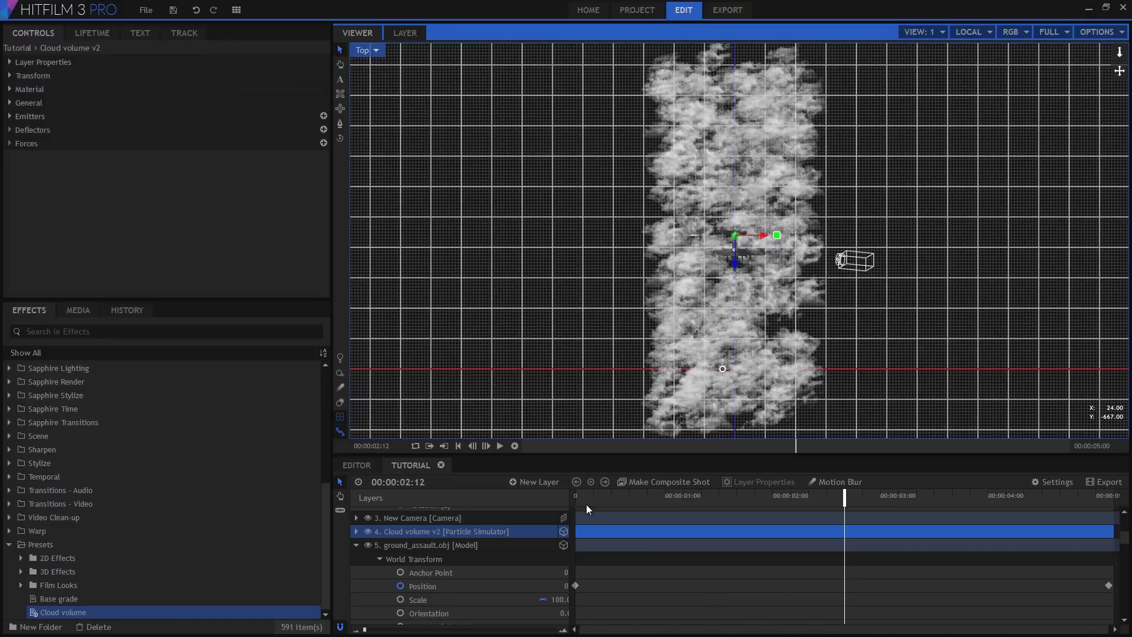
pyautogui.moveTo(586, 504); pyautogui.dragTo(916, 501)
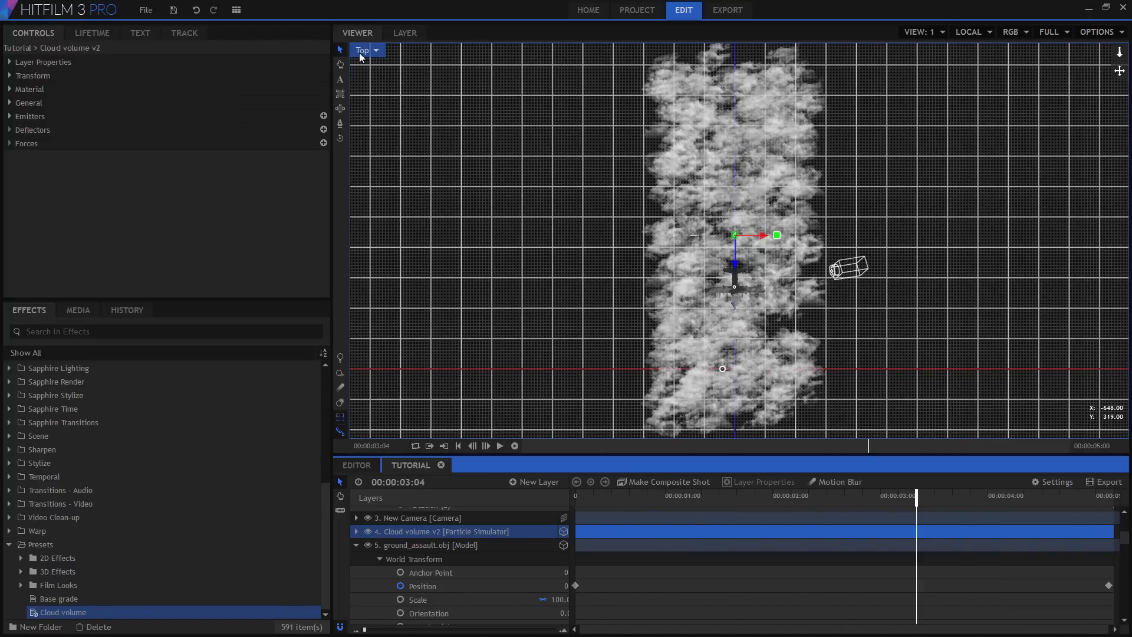
# Step: Examine the upper and lower cloud layers from the Front view while scrubbing, and return the viewer to Active Camera
pyautogui.click(361, 53)
pyautogui.click(383, 96)
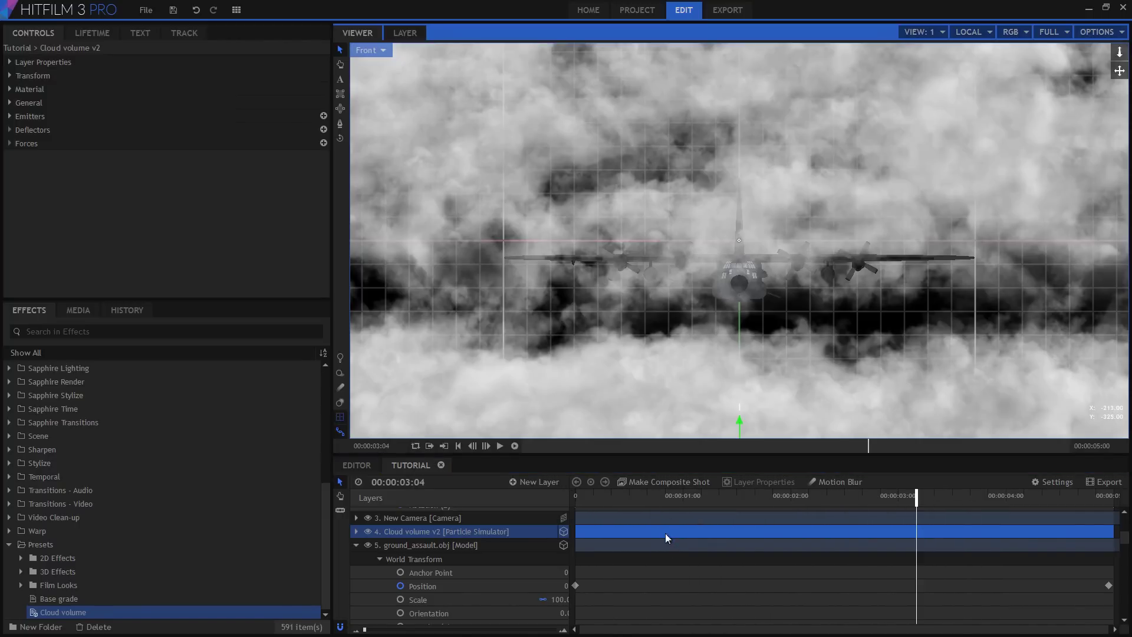
pyautogui.scroll(-3, 736, 246)
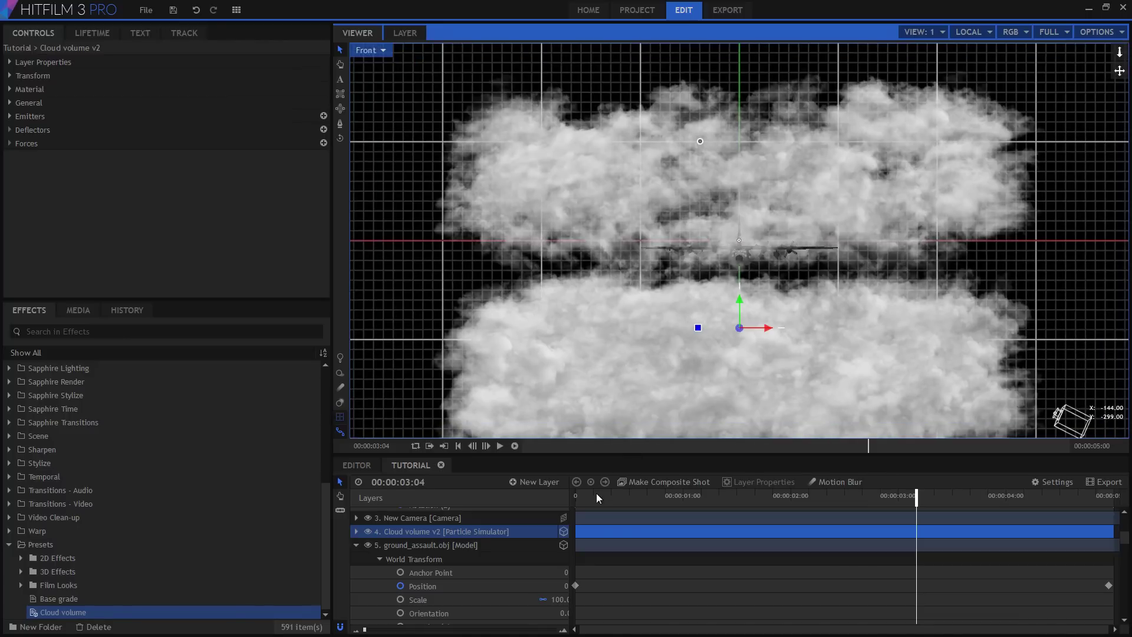
pyautogui.moveTo(596, 498); pyautogui.dragTo(793, 504)
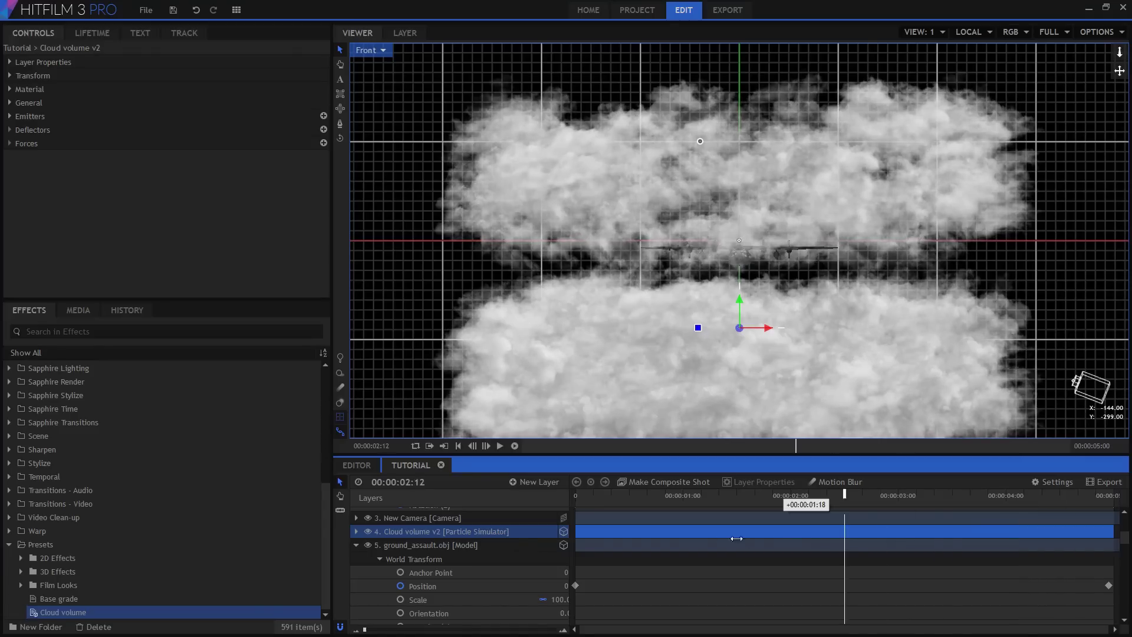
pyautogui.moveTo(735, 536); pyautogui.dragTo(610, 541)
pyautogui.click(379, 51)
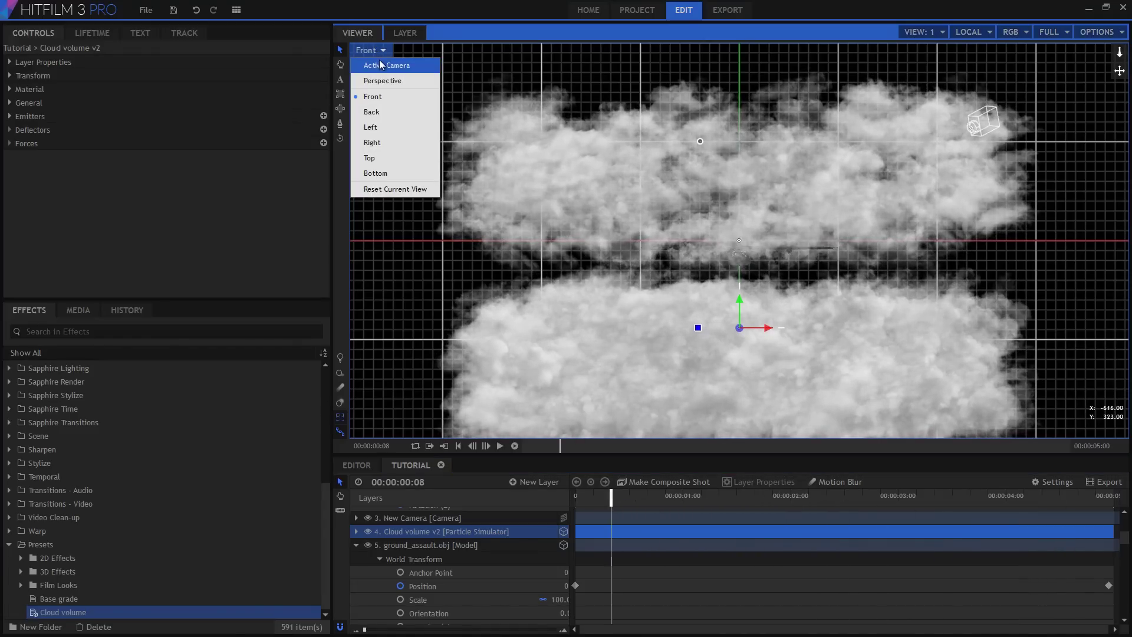
pyautogui.click(380, 65)
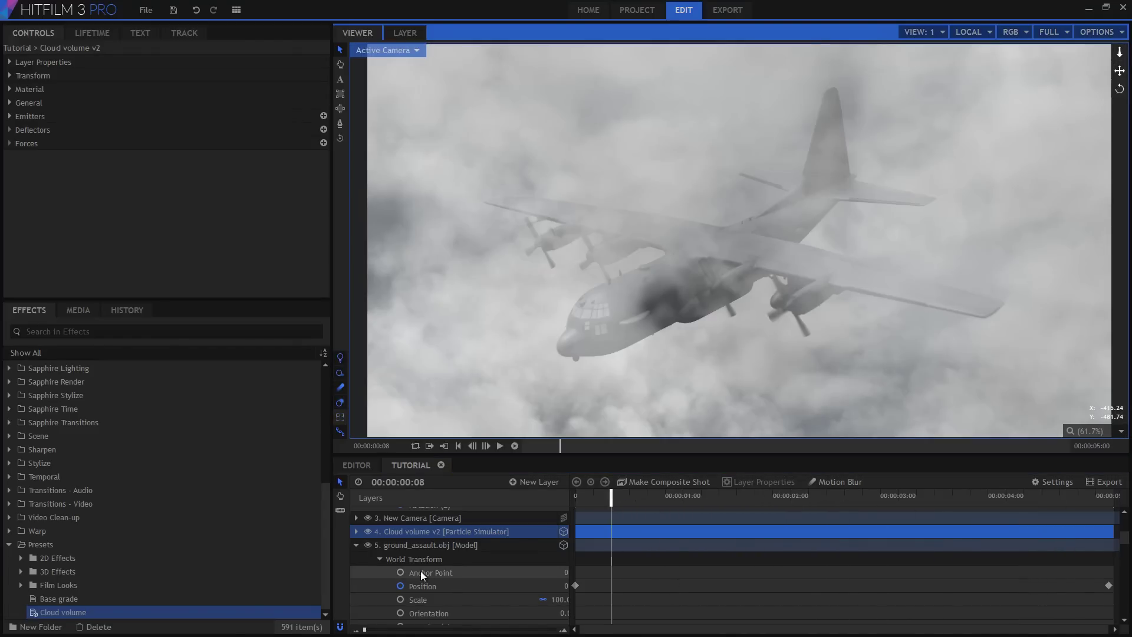
# Step: Open the general settings of the particle system in the Cloud volume v2 layer's first emitter
pyautogui.click(7, 116)
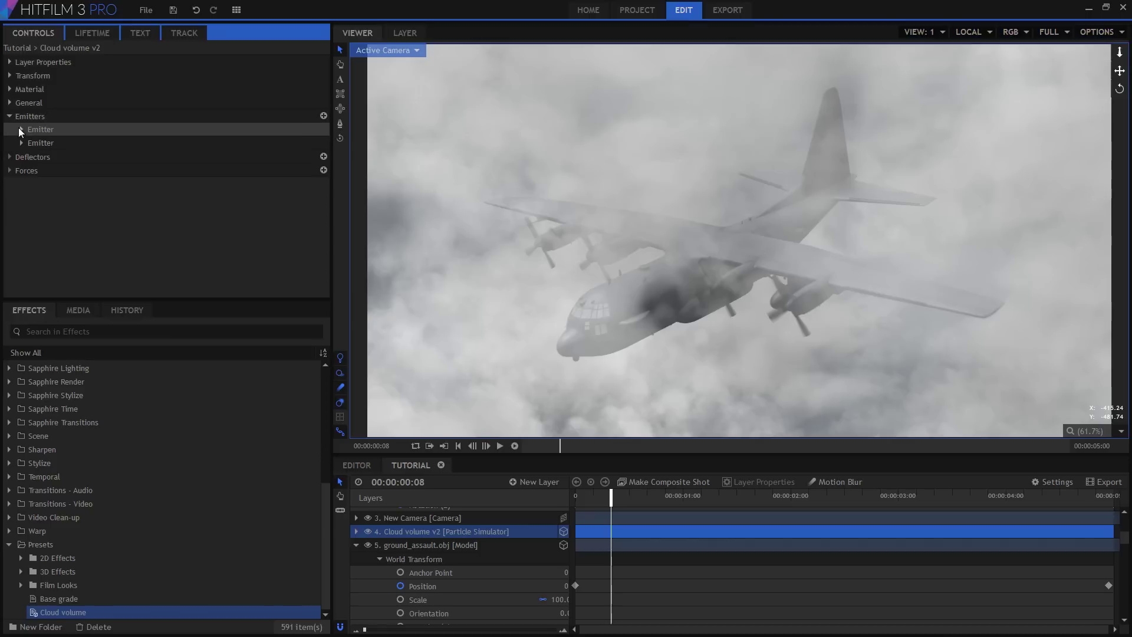
pyautogui.click(20, 128)
pyautogui.click(33, 183)
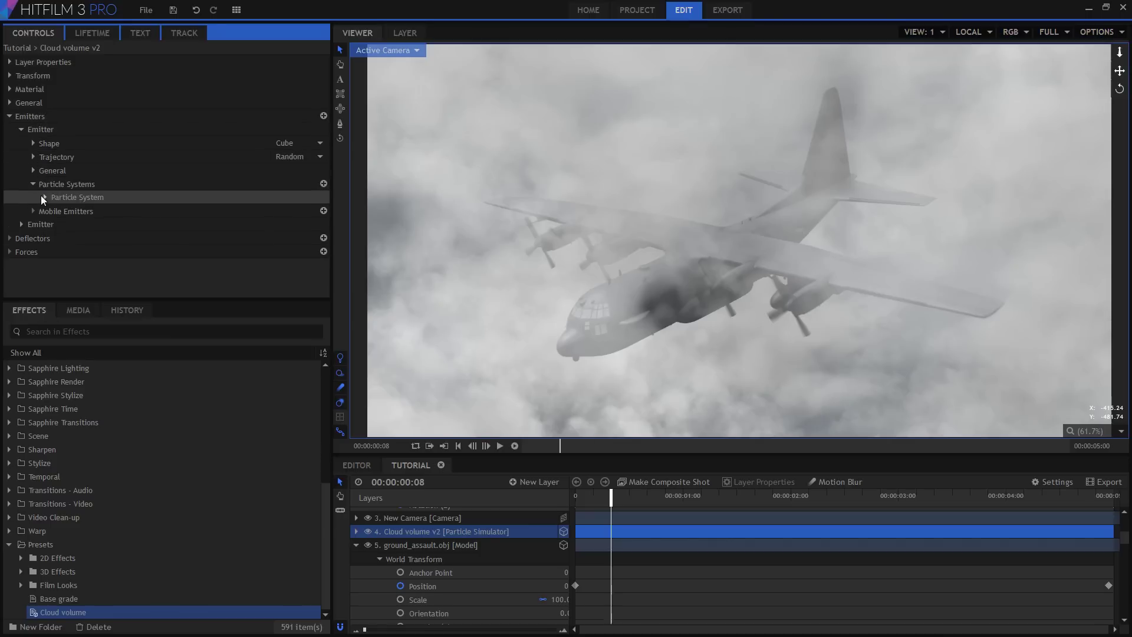
pyautogui.click(45, 198)
pyautogui.click(55, 212)
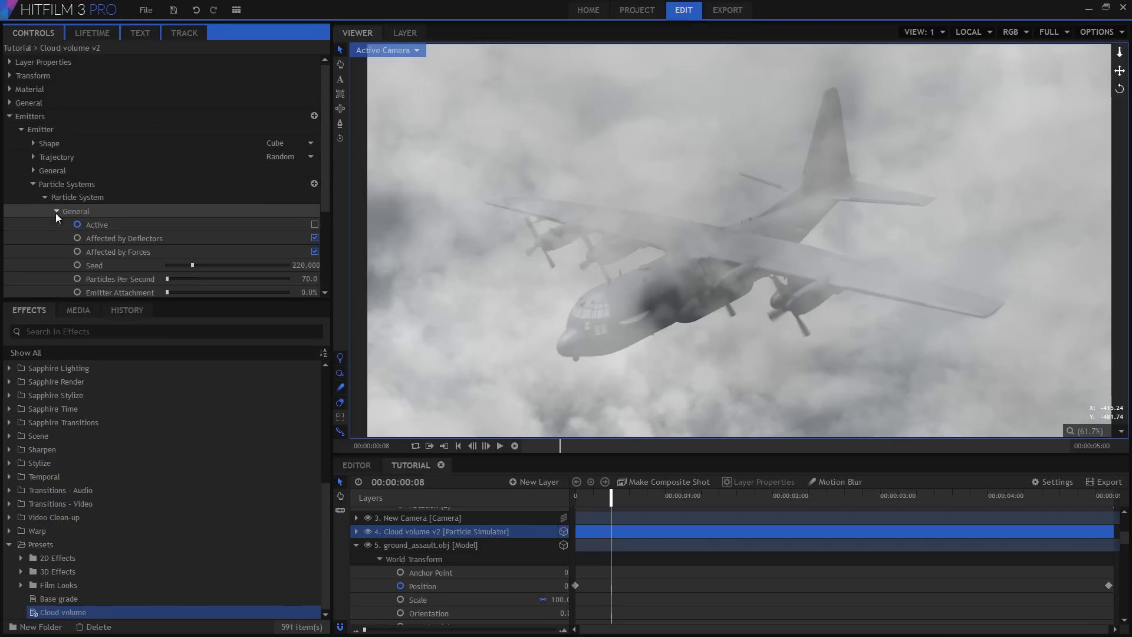
pyautogui.click(159, 278)
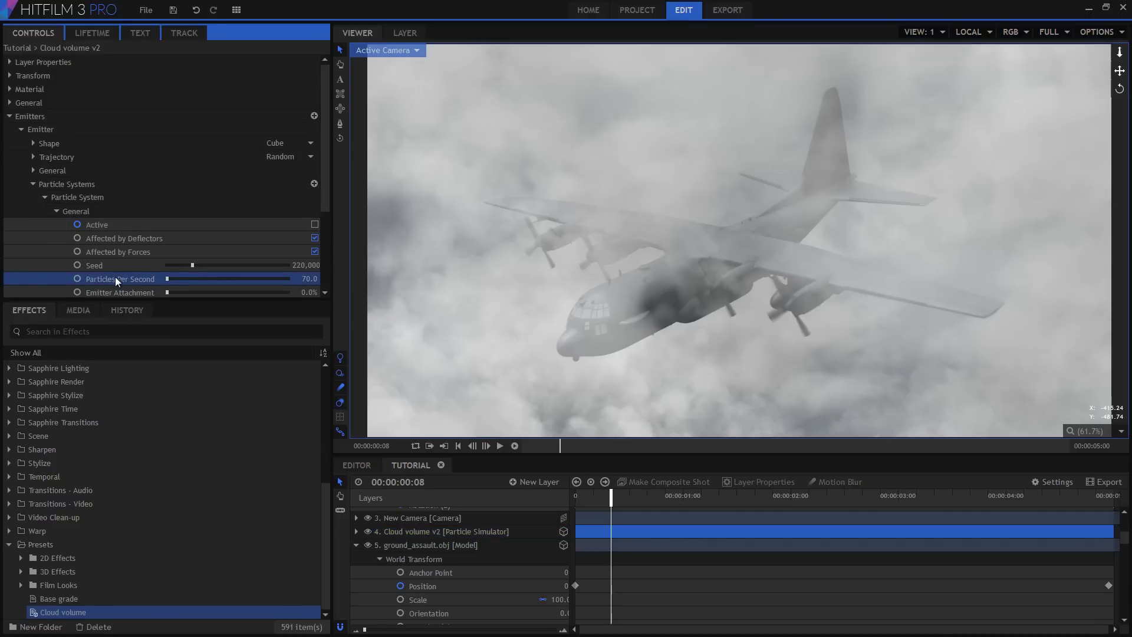
# Step: Try 100 particles per second for the first cloud emitter's particle system
pyautogui.click(311, 279)
pyautogui.write('100')
pyautogui.press('Return')
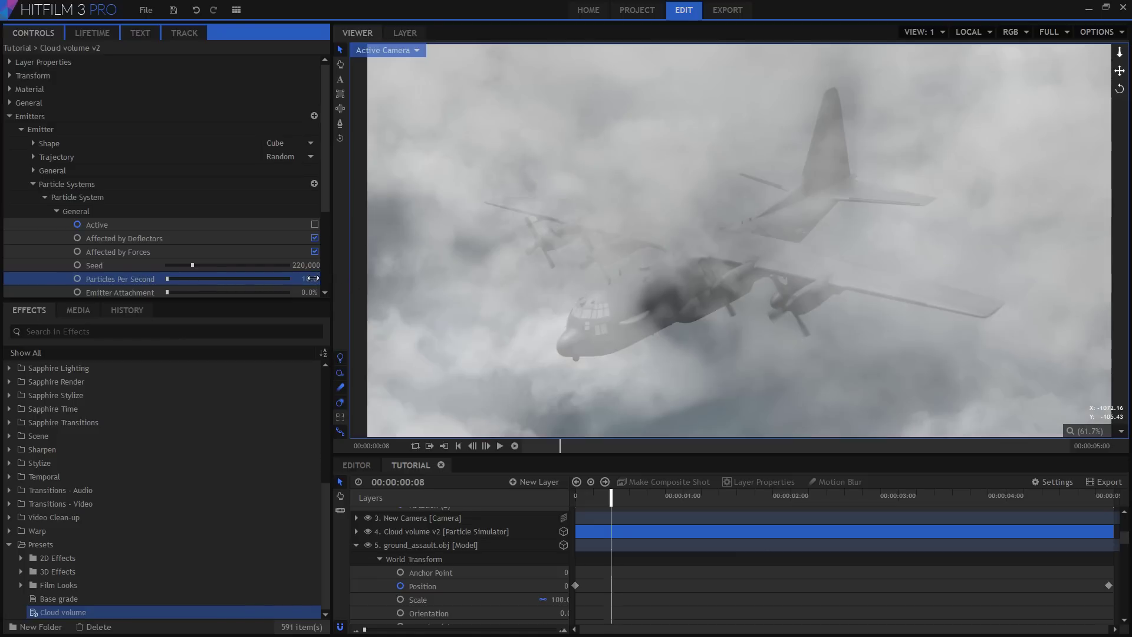
pyautogui.click(312, 278)
pyautogui.write('100')
pyautogui.press('Return')
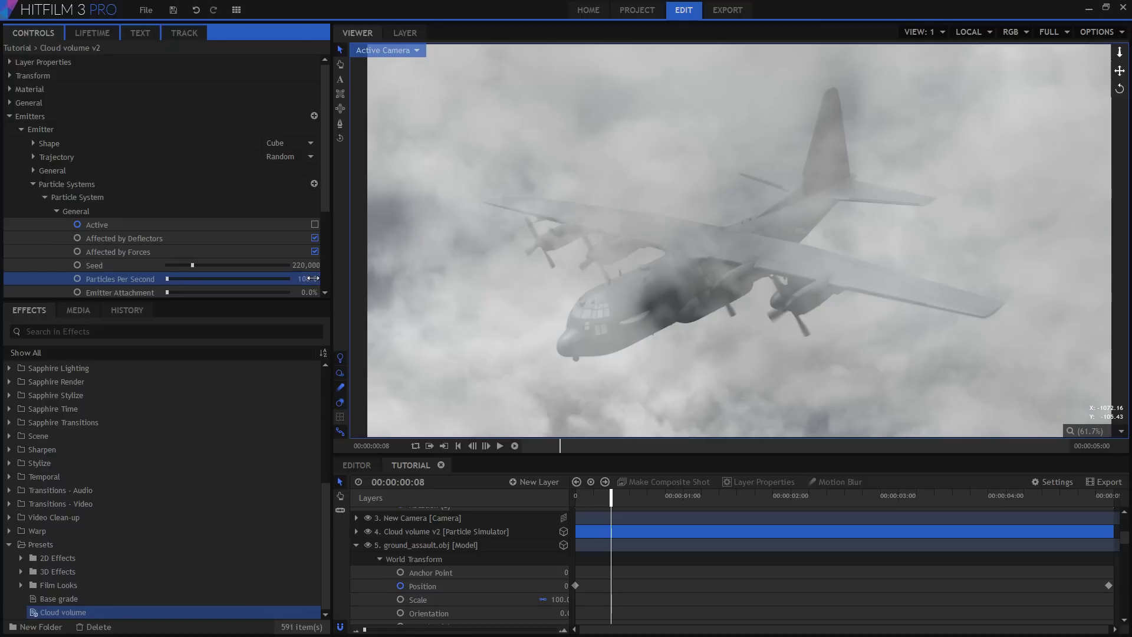
# Step: Set the first cloud emitter's Particles Per Second to 50 and check the clouds at frame 00:00:00:09
pyautogui.click(313, 278)
pyautogui.write('50')
pyautogui.press('Return')
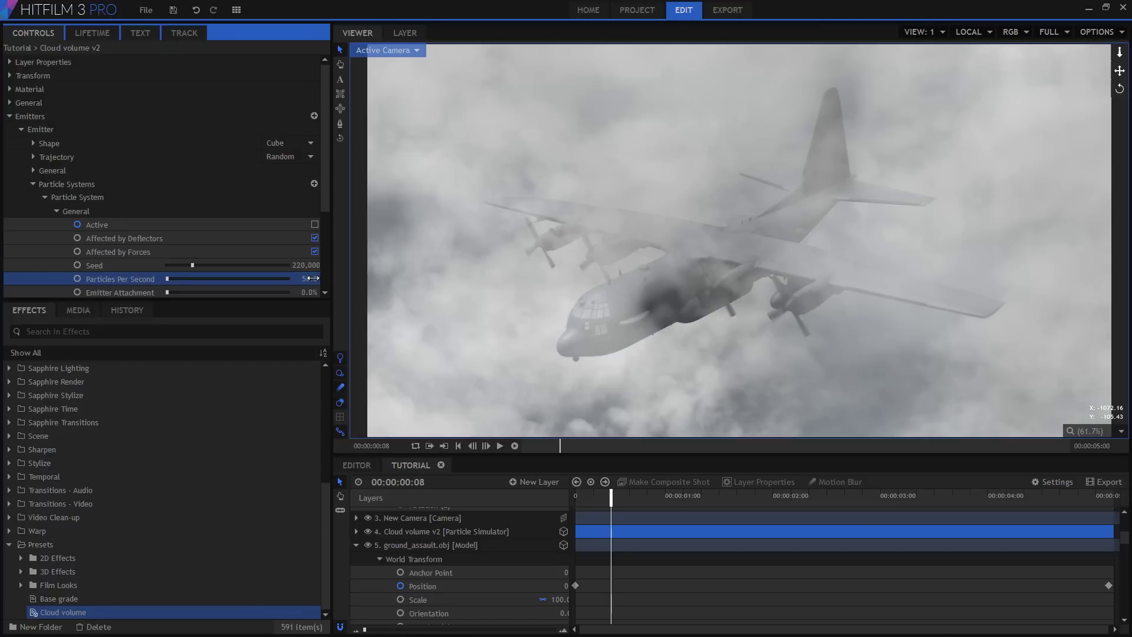
pyautogui.moveTo(629, 500)
pyautogui.mouseDown()
pyautogui.moveTo(952, 501)
pyautogui.moveTo(588, 497)
pyautogui.moveTo(615, 500)
pyautogui.mouseUp()
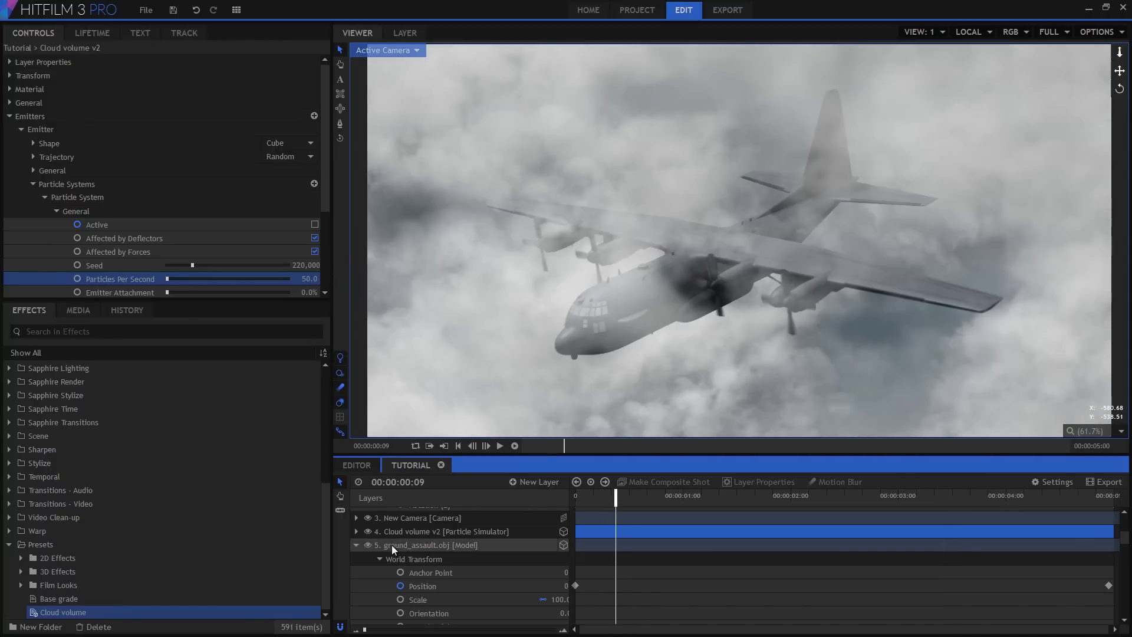
# Step: Add a new point layer to the Tutorial timeline and make it 3D
pyautogui.click(353, 546)
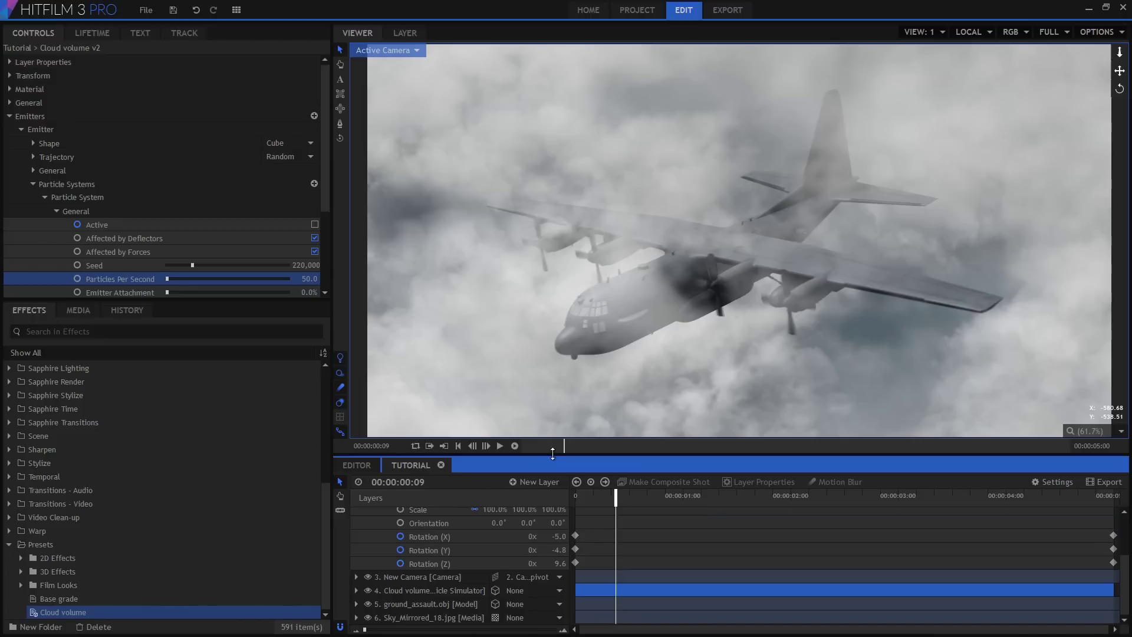
pyautogui.click(546, 481)
pyautogui.click(547, 573)
pyautogui.scroll(3, 472, 528)
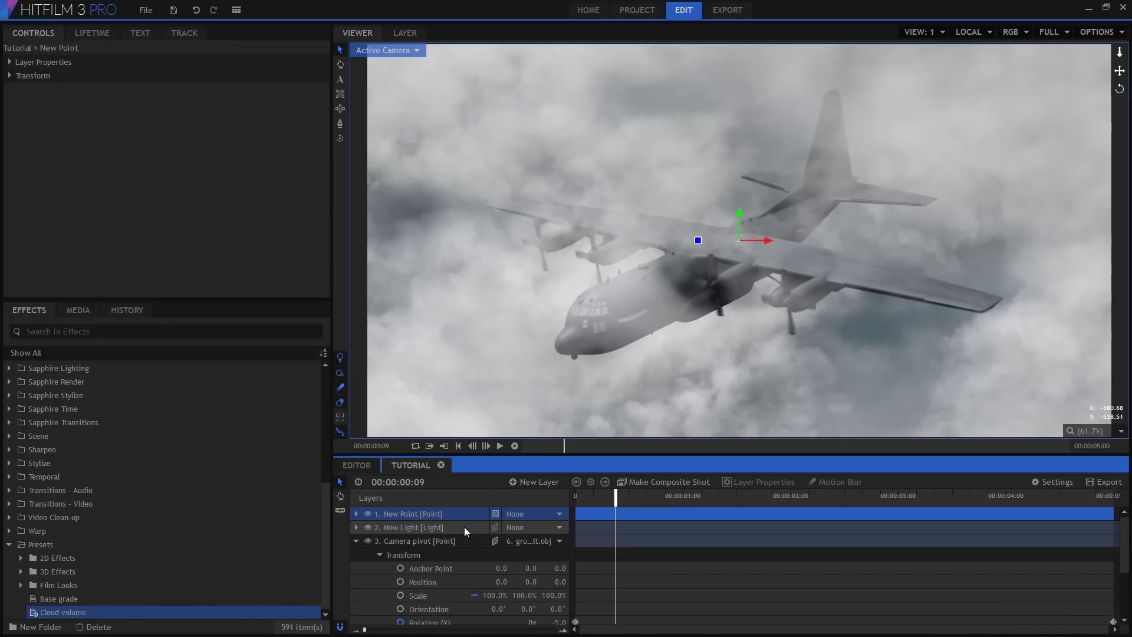
pyautogui.click(495, 514)
pyautogui.click(505, 541)
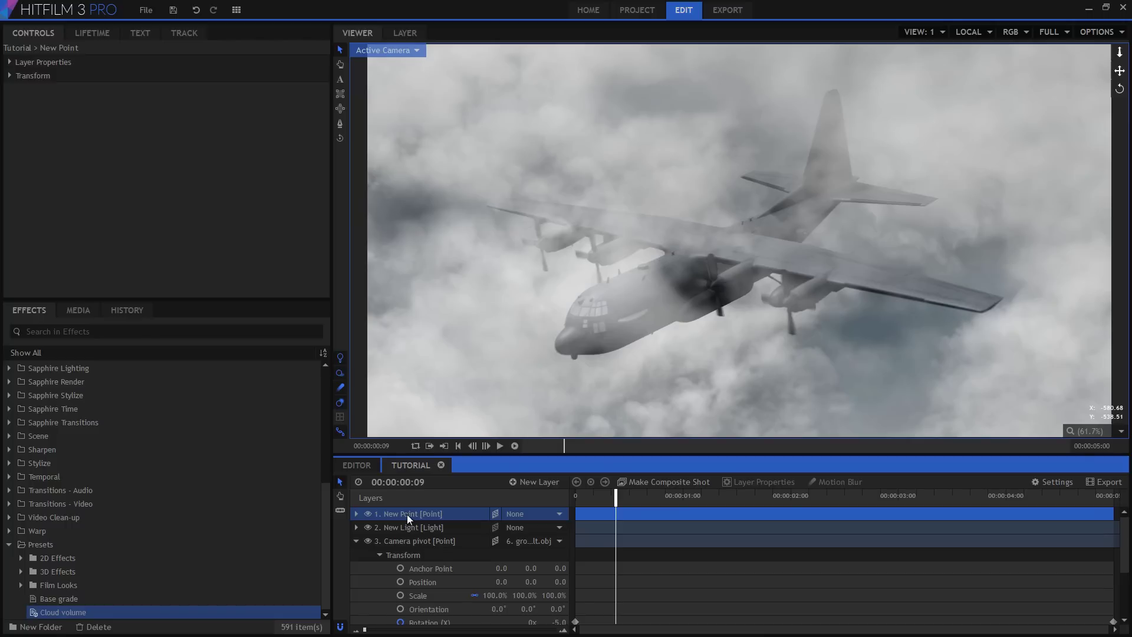
# Step: Parent the New Point layer to ground_assault.obj
pyautogui.scroll(-3, 425, 605)
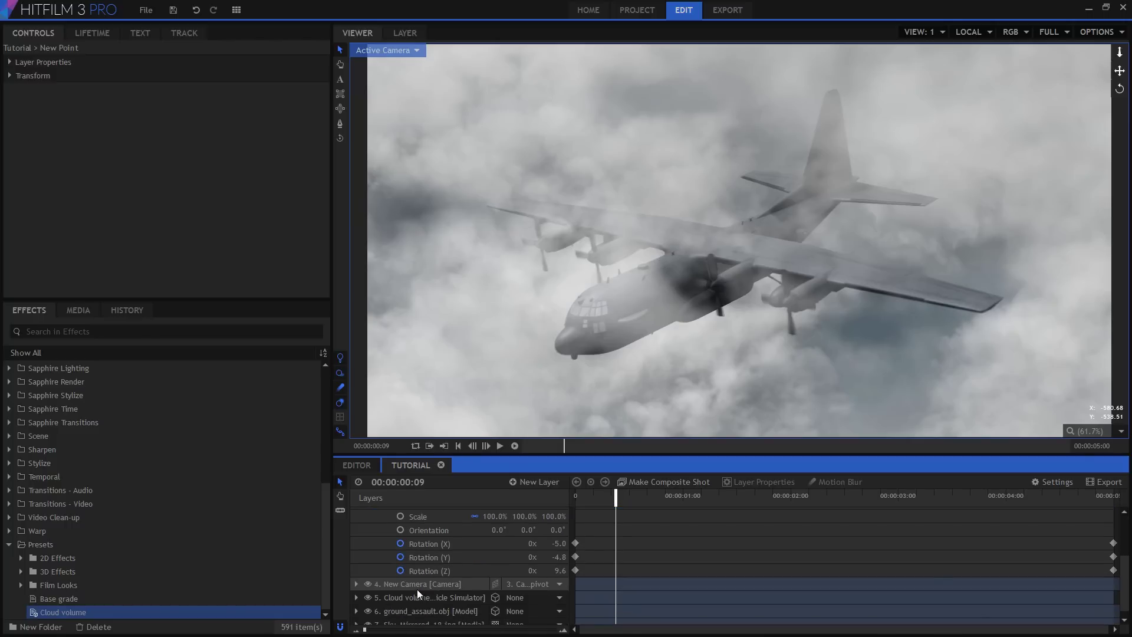
pyautogui.scroll(3, 416, 589)
pyautogui.click(518, 518)
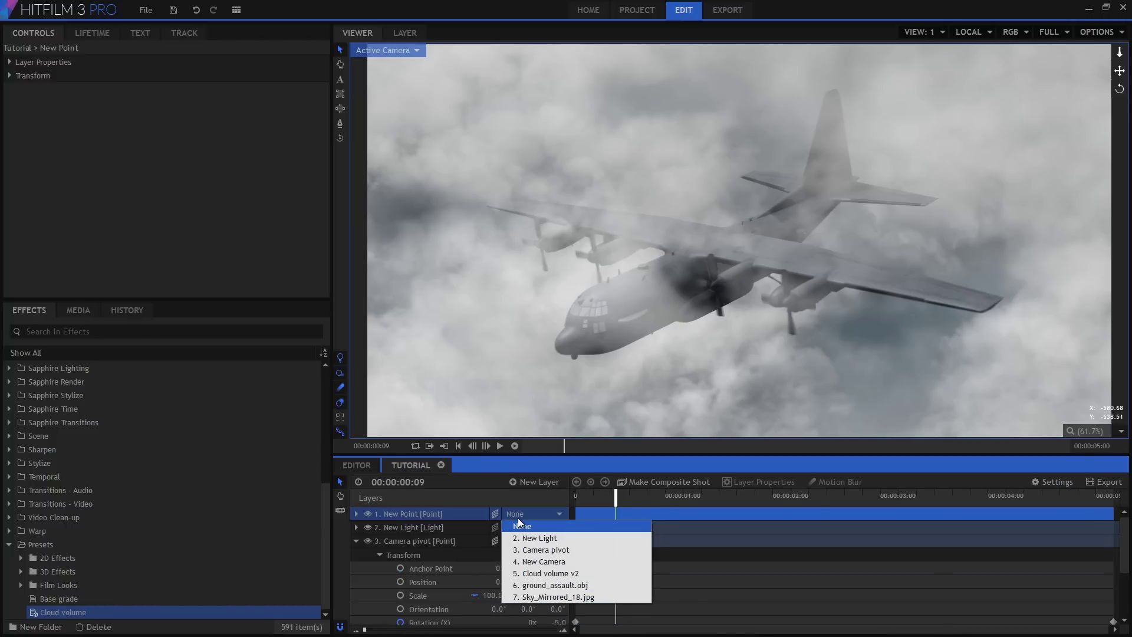
pyautogui.click(547, 584)
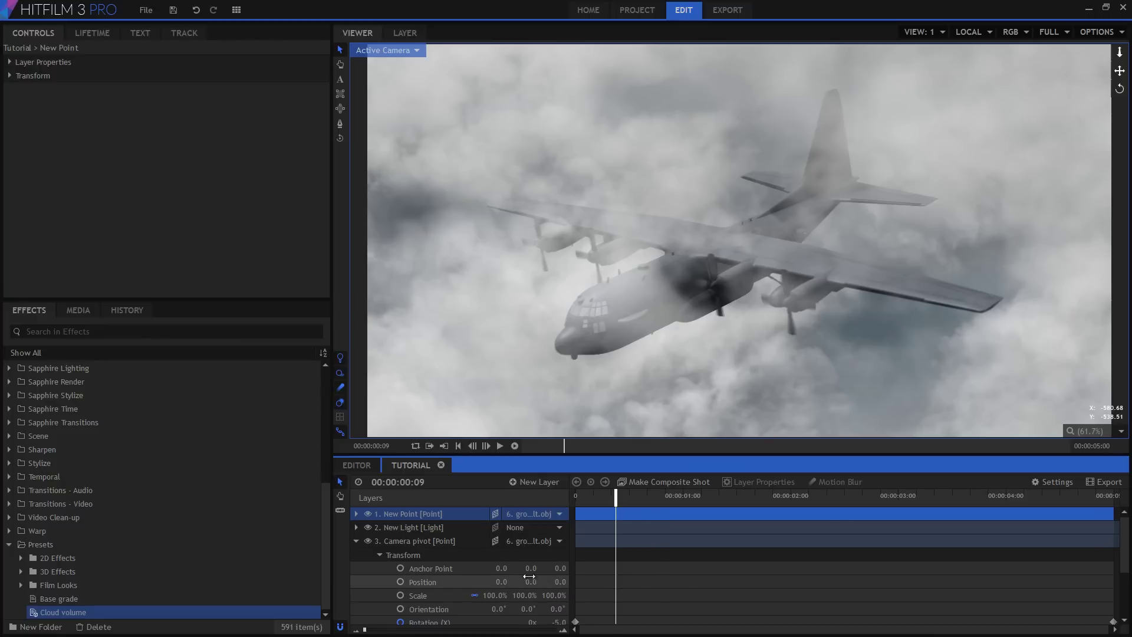
# Step: Collapse the Camera pivot layer, hide Cloud volume v2, and move the playhead to 00:00:00:06
pyautogui.click(357, 541)
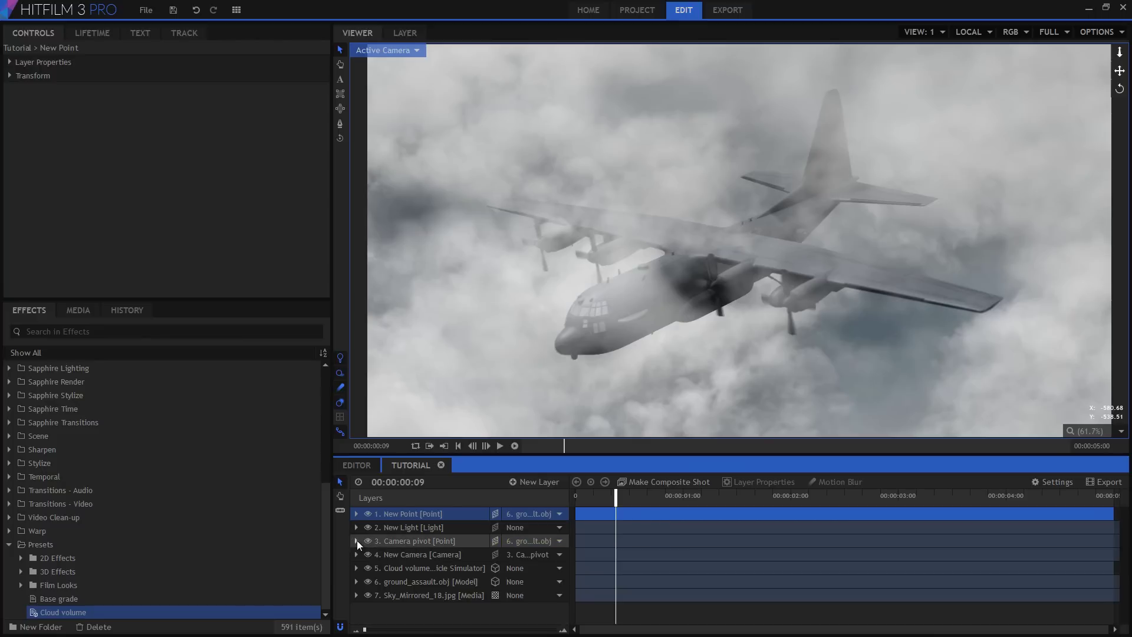
pyautogui.click(368, 568)
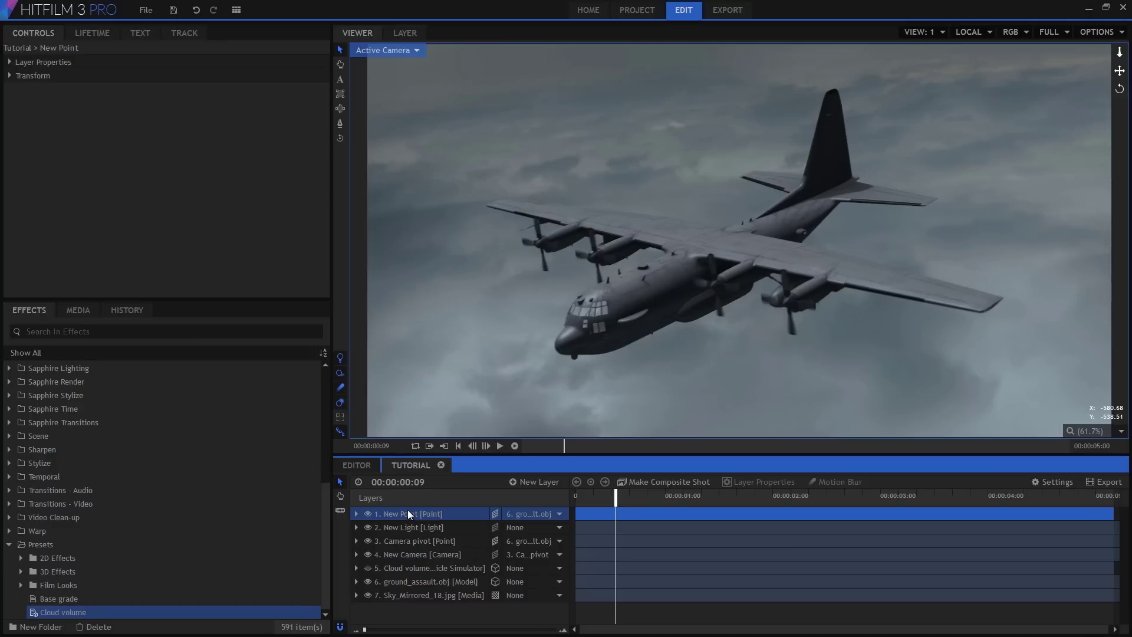
pyautogui.moveTo(602, 500)
pyautogui.mouseDown()
pyautogui.moveTo(548, 500)
pyautogui.moveTo(591, 499)
pyautogui.mouseUp()
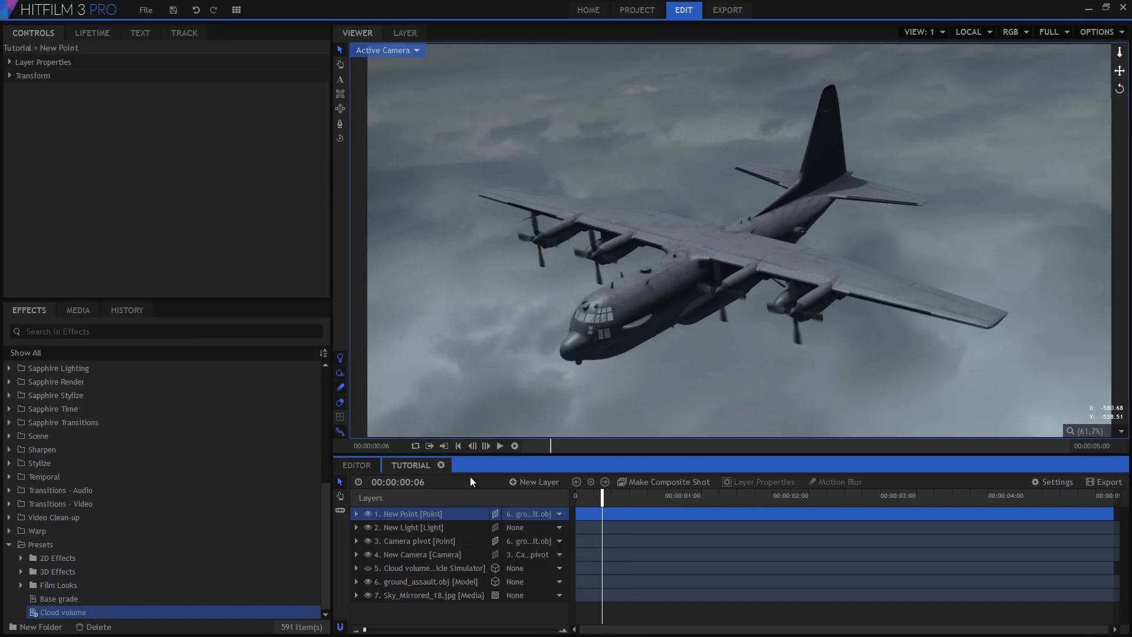
# Step: Set the New Point's Z position to 0 and scrub the shot to check how the point follows the aircraft
pyautogui.click(8, 77)
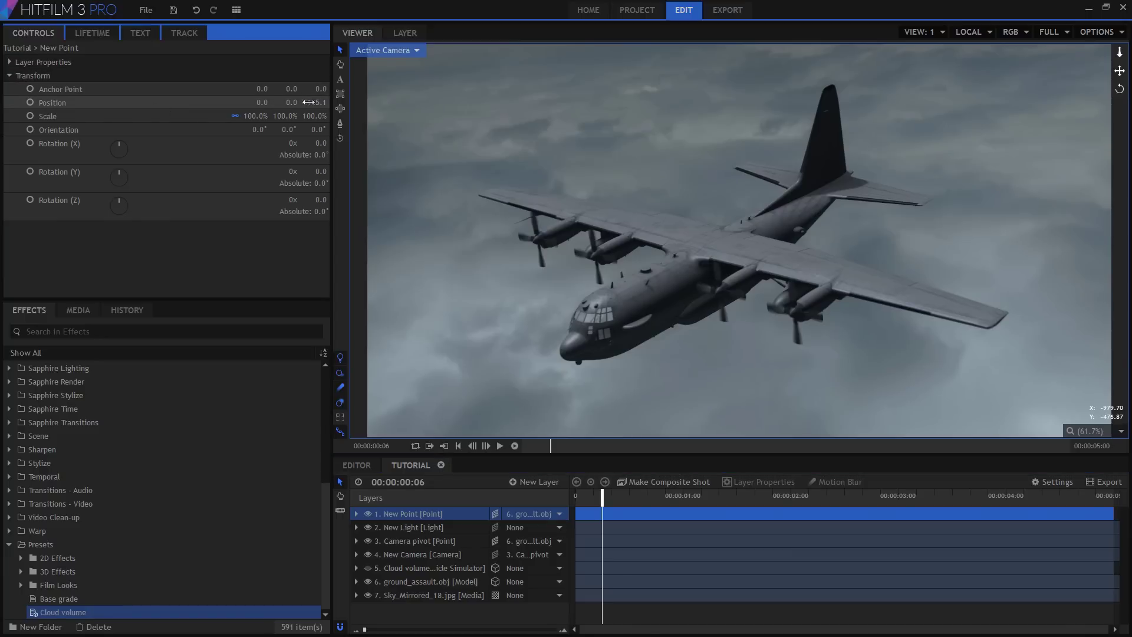
pyautogui.moveTo(308, 102); pyautogui.dragTo(317, 102)
pyautogui.click(317, 103)
pyautogui.write('0')
pyautogui.press('Return')
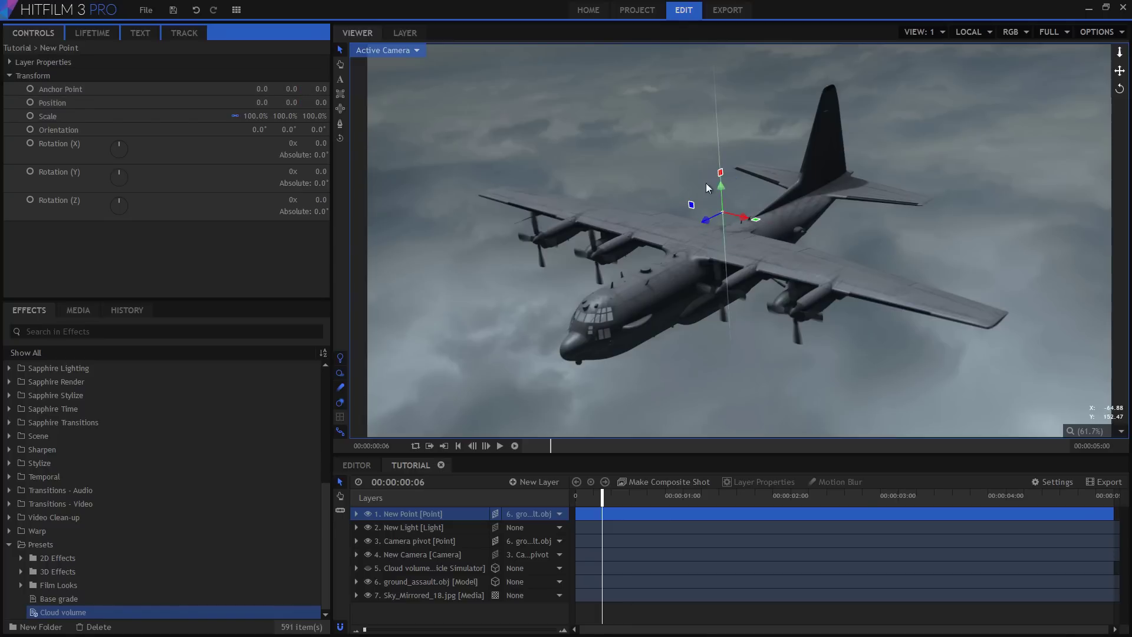
pyautogui.moveTo(600, 510); pyautogui.dragTo(817, 506)
pyautogui.moveTo(882, 491); pyautogui.dragTo(593, 498)
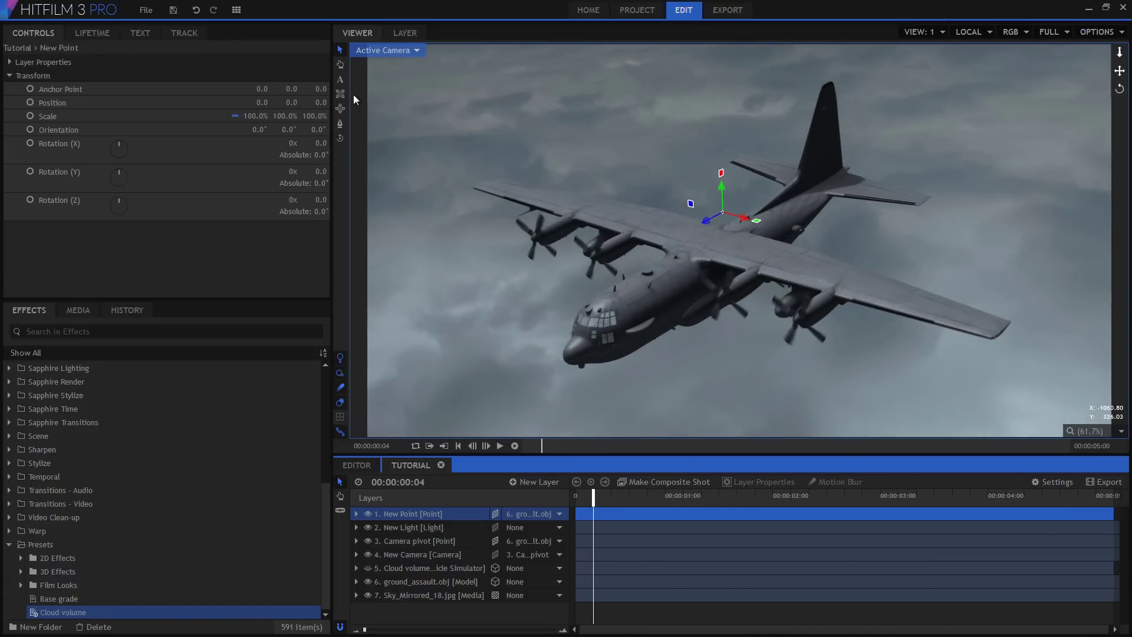
# Step: In the Front view, move the New Point to the aircraft's left wing tip at about X 394.7, Y -28.5
pyautogui.click(406, 53)
pyautogui.click(380, 98)
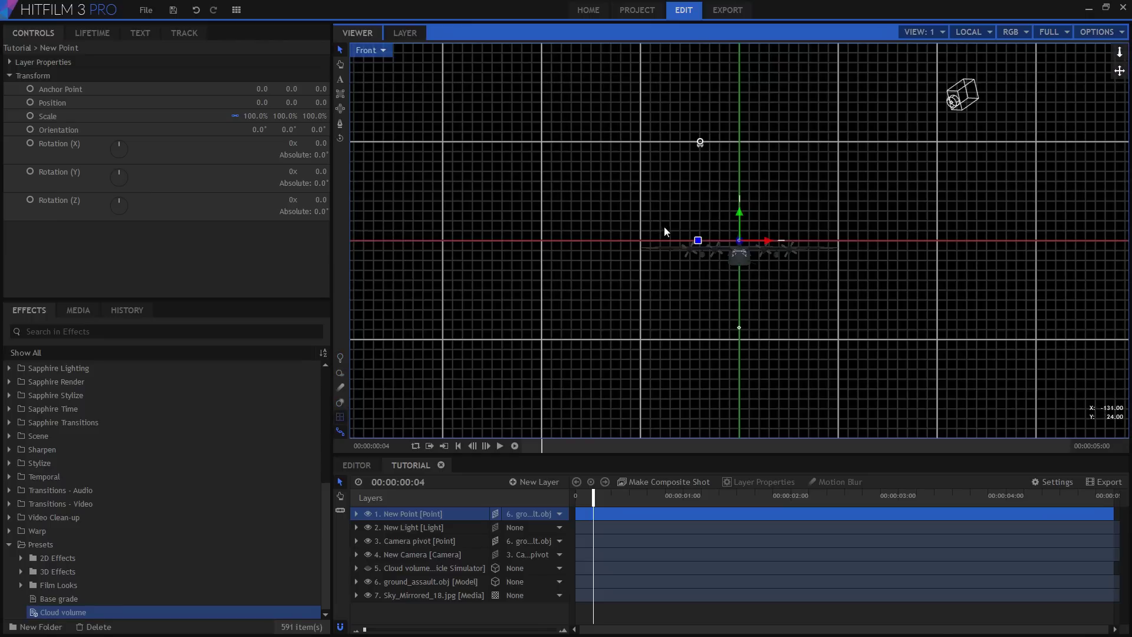
pyautogui.scroll(3, 746, 250)
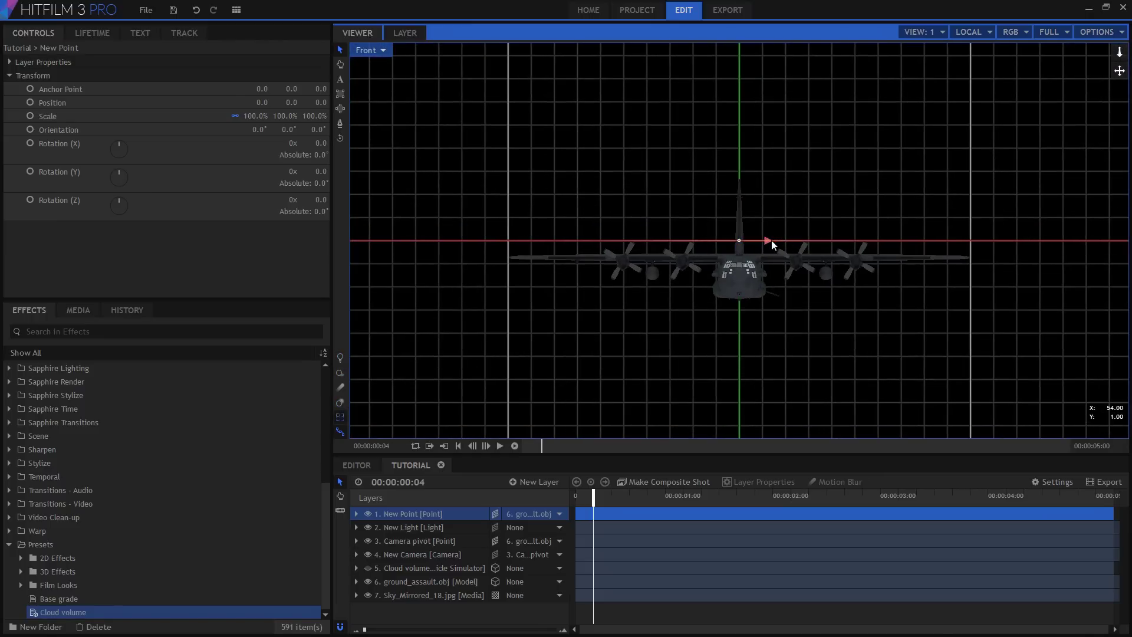
pyautogui.moveTo(771, 239); pyautogui.dragTo(967, 235)
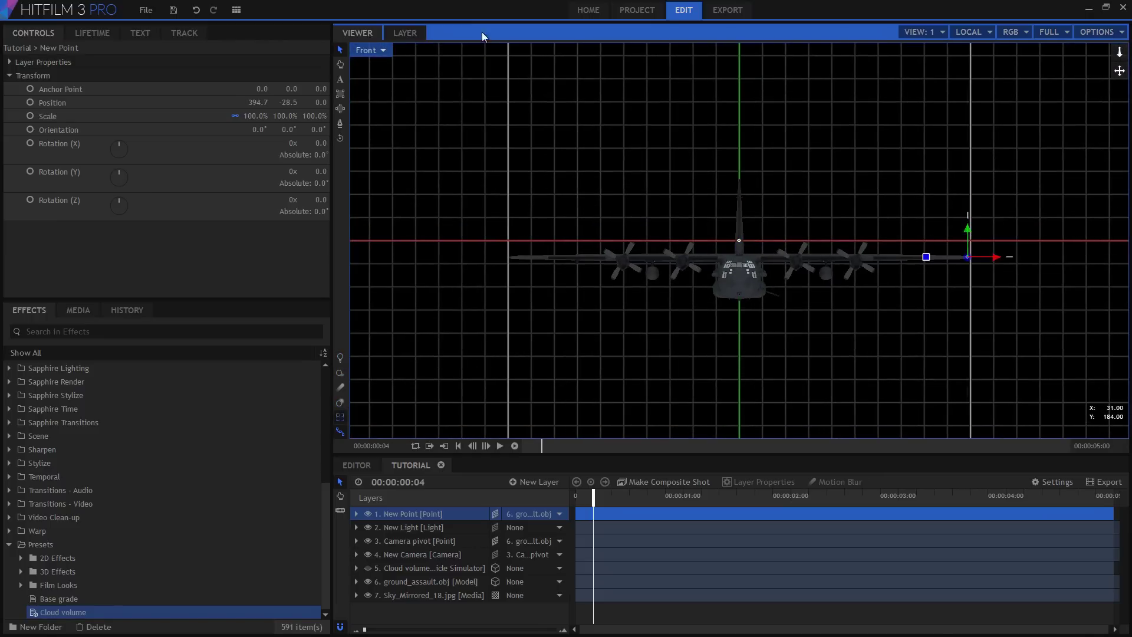
# Step: In the Top view, align the New Point with the left wing tip in depth at about Z 16.5
pyautogui.click(370, 50)
pyautogui.click(368, 160)
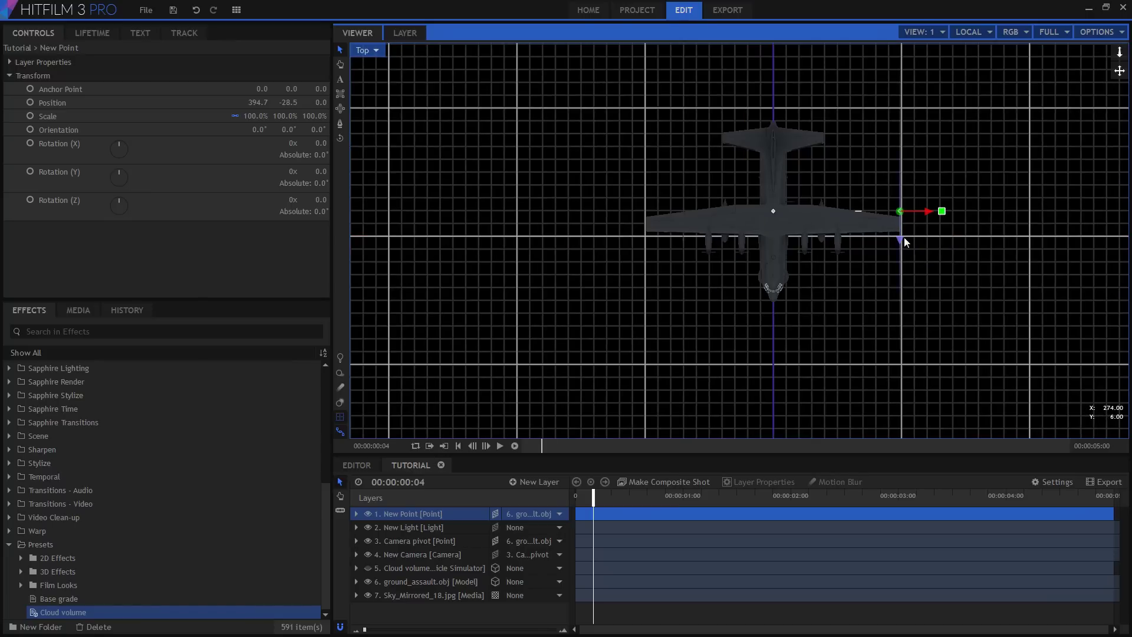
pyautogui.moveTo(904, 237); pyautogui.dragTo(904, 243)
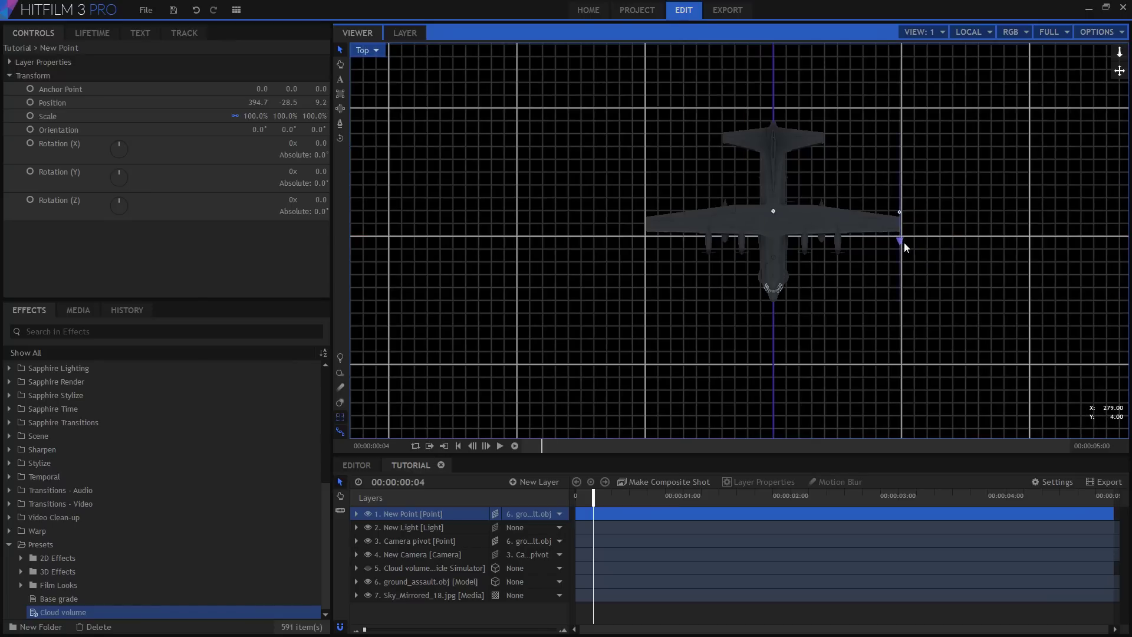
# Step: Duplicate the New Point and move one of the two points across to the aircraft's opposite wing tip
pyautogui.click(412, 515)
pyautogui.hotkey('ctrl', 'd')
pyautogui.moveTo(930, 217); pyautogui.dragTo(675, 240)
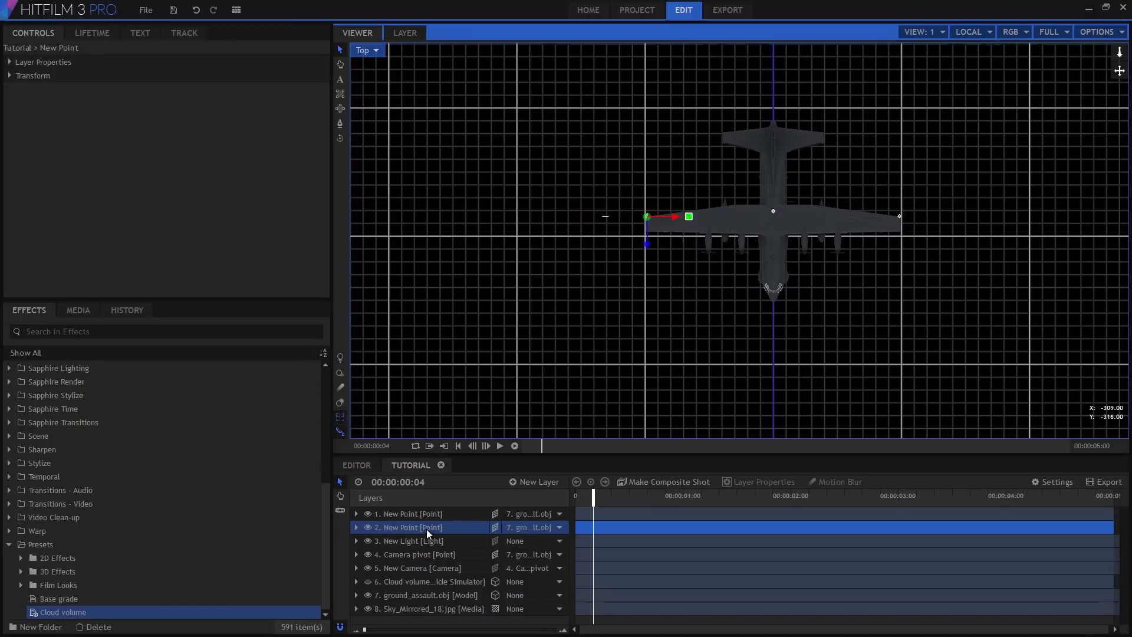
# Step: Rename the point layers to match their sides of the aircraft: Right wing tip and Left wing tip
pyautogui.doubleClick(427, 525)
pyautogui.write('Right')
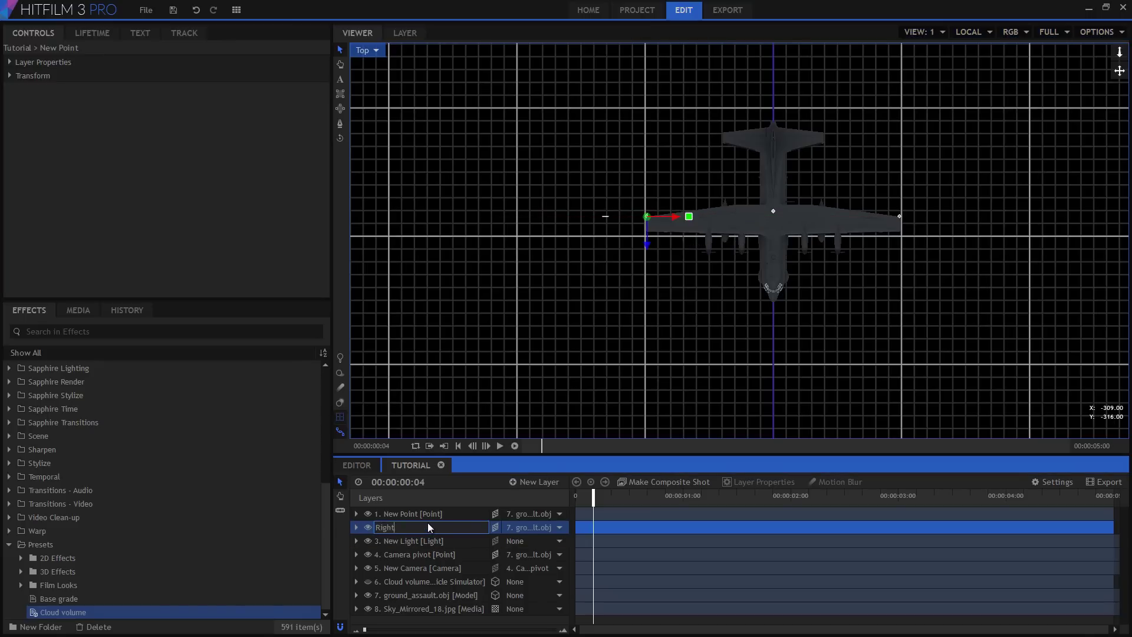
pyautogui.write(' wing tip')
pyautogui.press('Return')
pyautogui.click(381, 511)
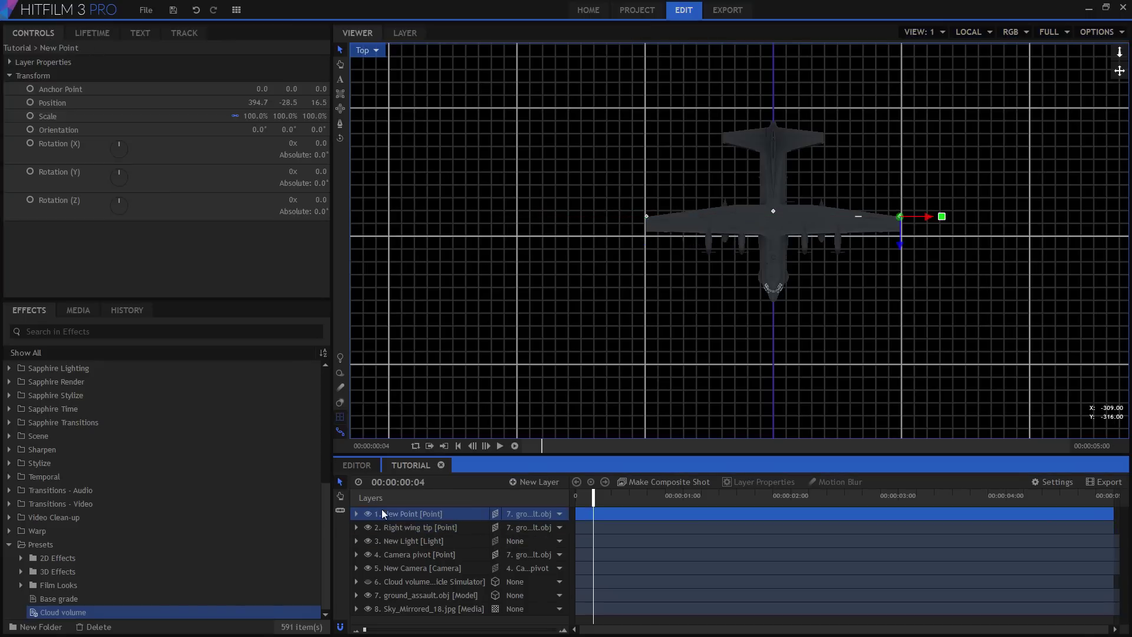
pyautogui.click(383, 513)
pyautogui.write('Left wing')
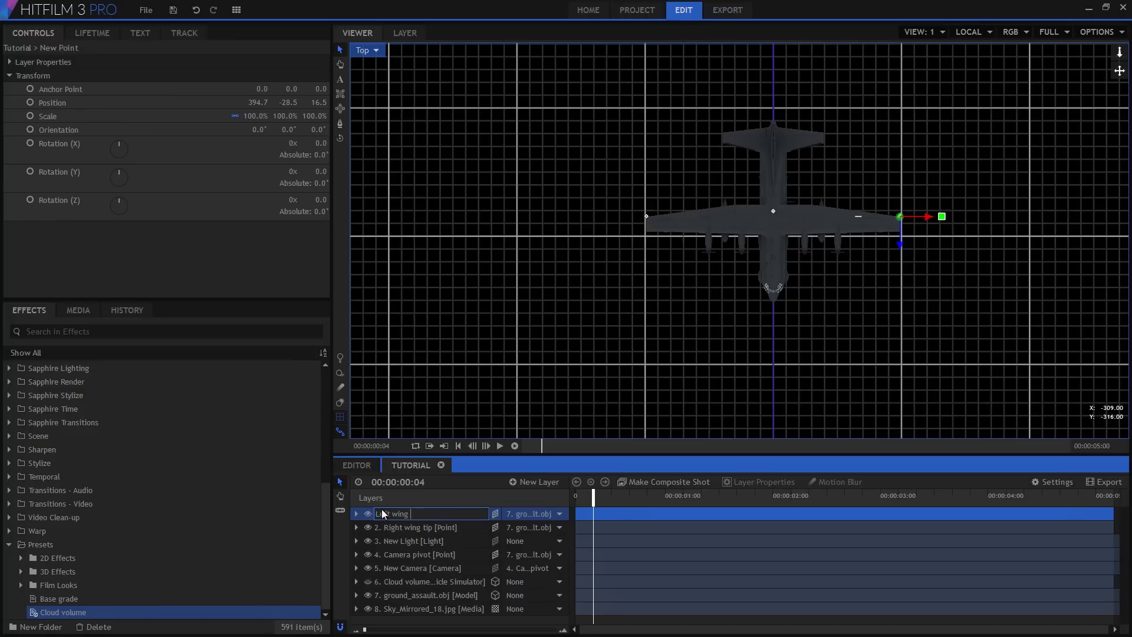
pyautogui.write(' tip')
pyautogui.press('Return')
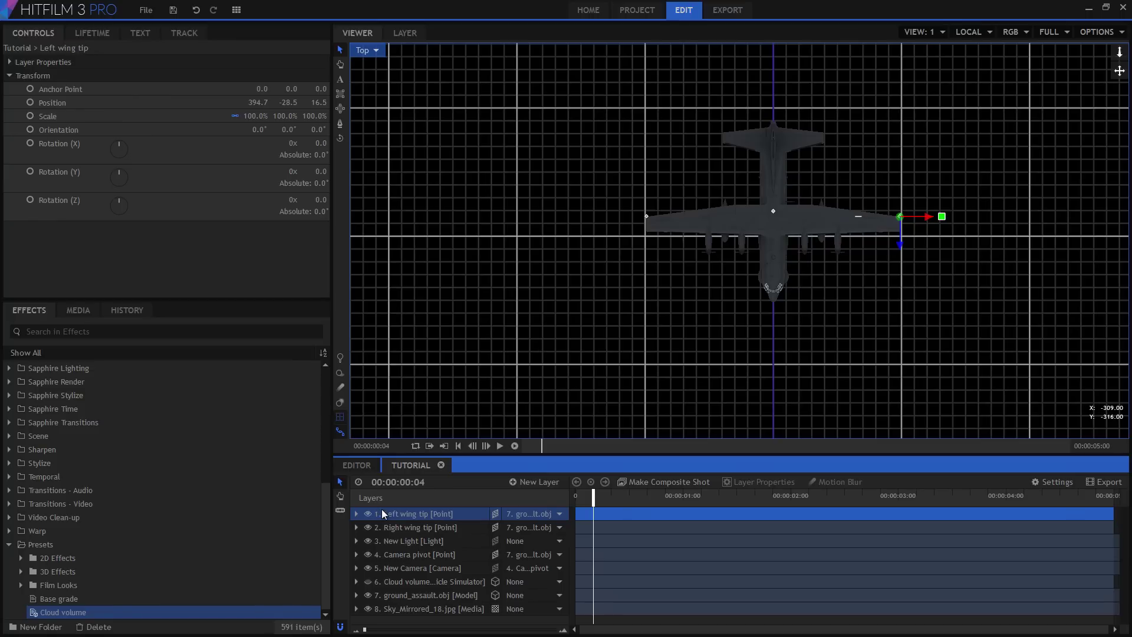
# Step: Return the viewer to Active Camera and add a Particle Simulator layer directly above Cloud volume v2, set to 3D Unrolled
pyautogui.click(371, 50)
pyautogui.click(377, 66)
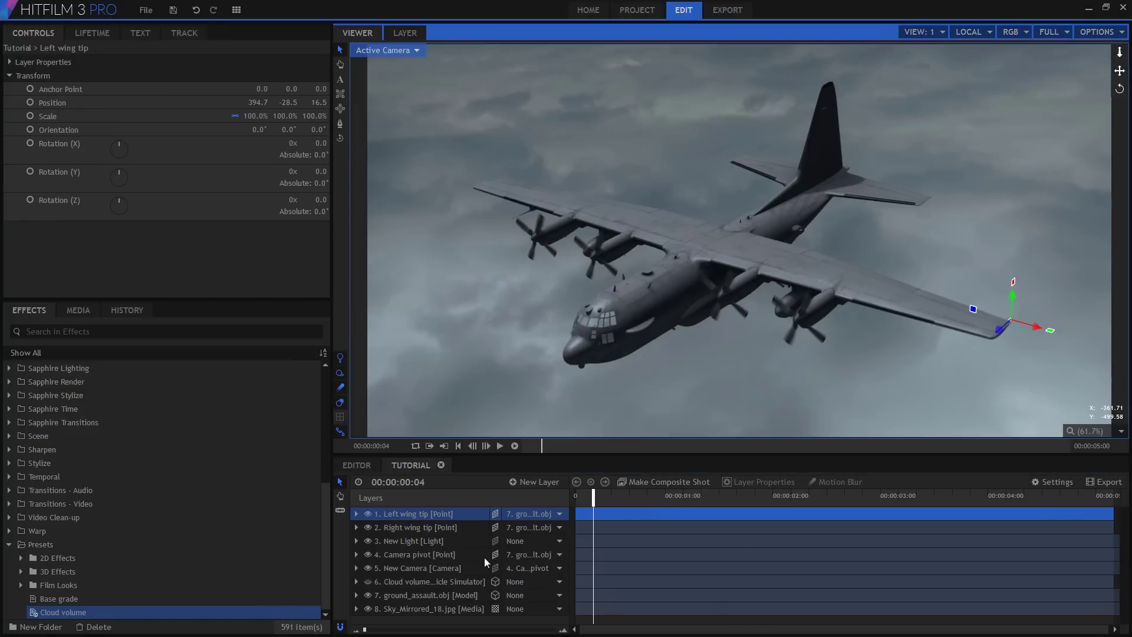
pyautogui.click(32, 330)
pyautogui.write('part')
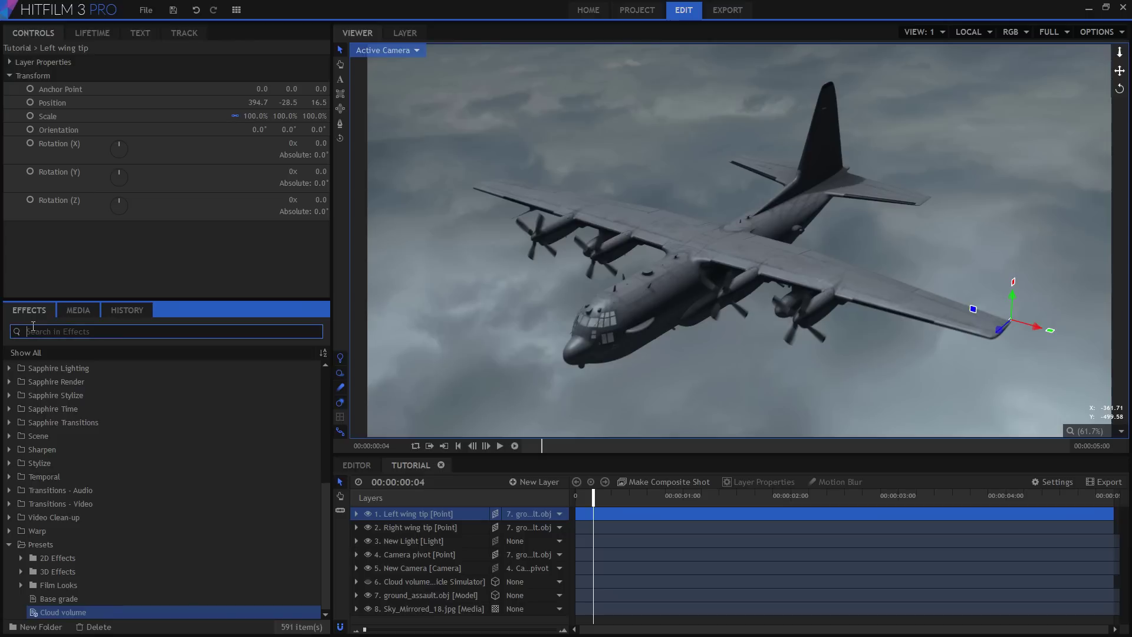
pyautogui.moveTo(70, 393); pyautogui.dragTo(486, 578)
pyautogui.click(496, 581)
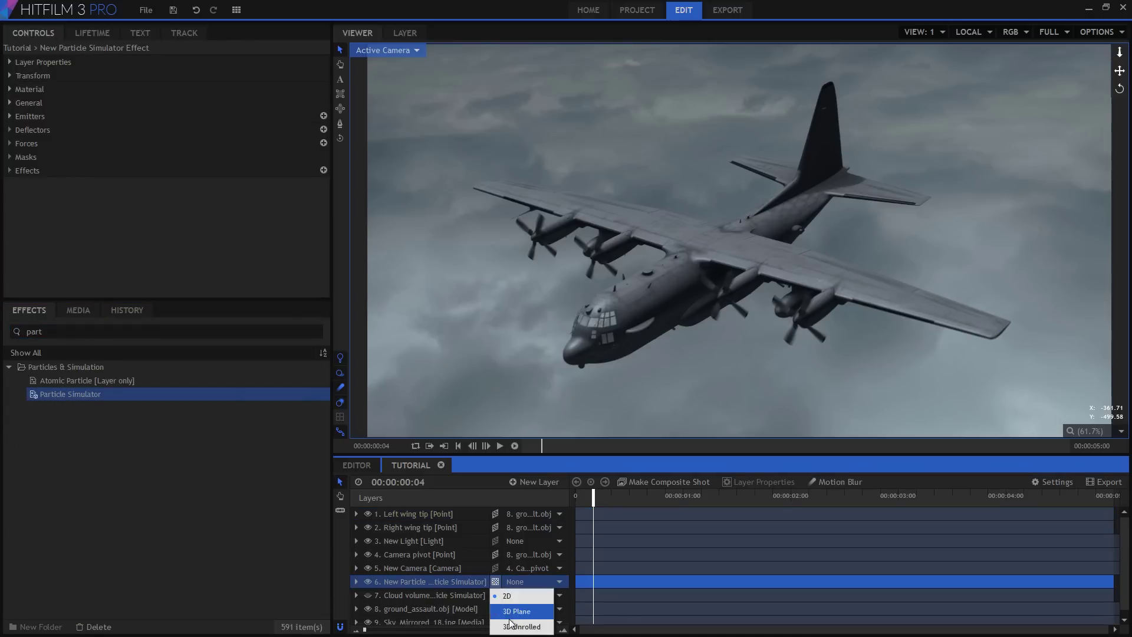
pyautogui.click(500, 616)
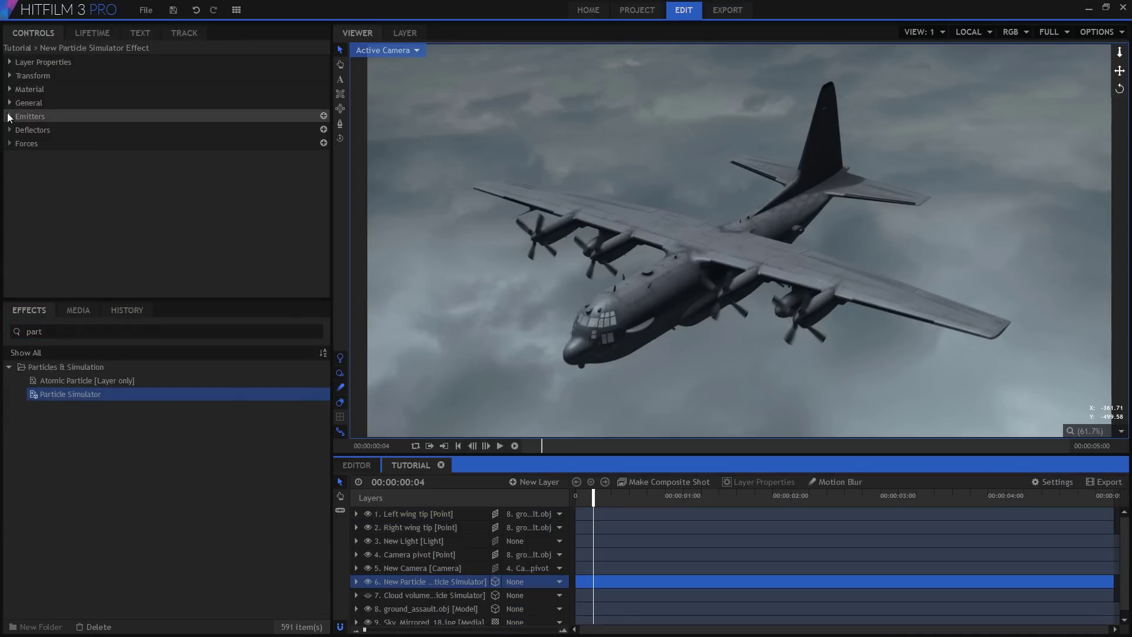
# Step: Attach the new particle simulator's emitter to the Left wing tip layer and advance the playhead to 00:00:00:17
pyautogui.click(9, 116)
pyautogui.click(22, 129)
pyautogui.click(33, 143)
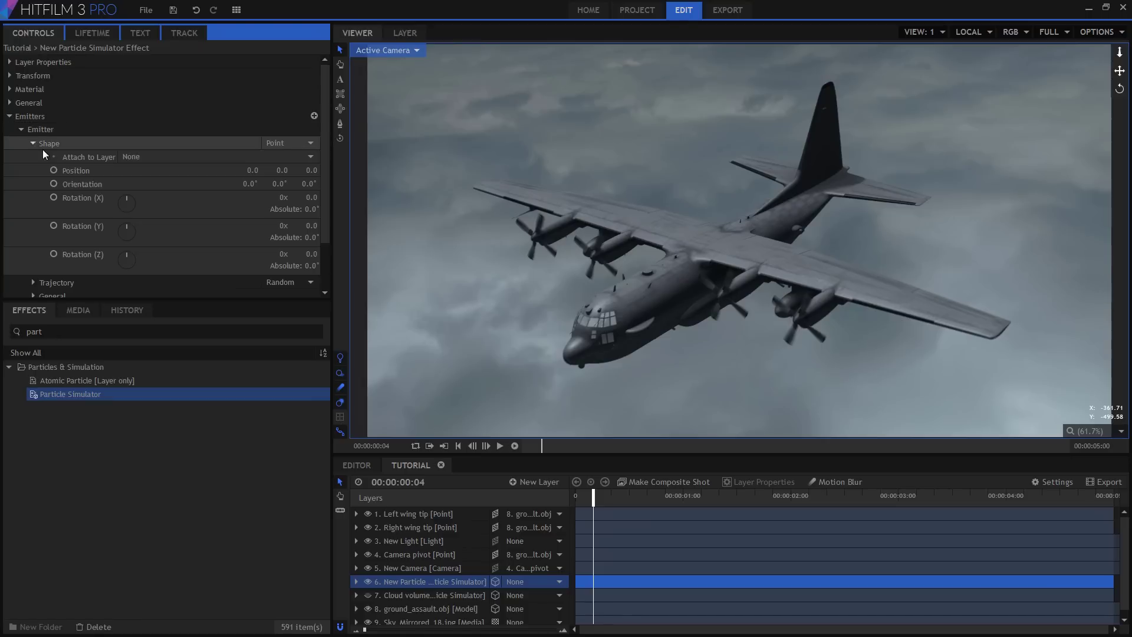
pyautogui.click(200, 156)
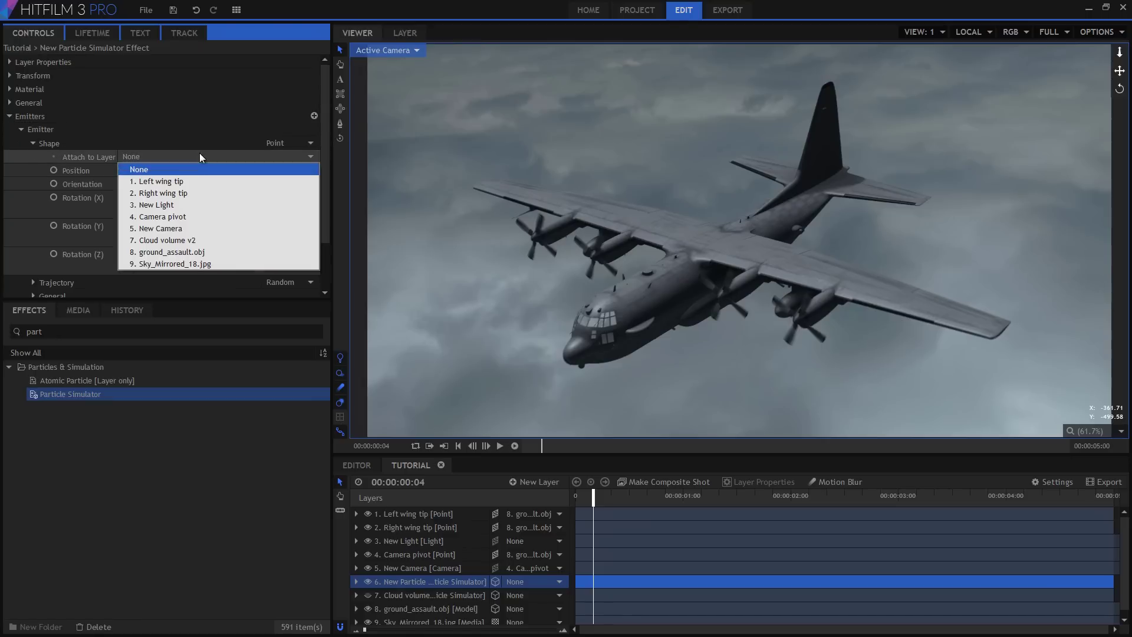
pyautogui.click(192, 182)
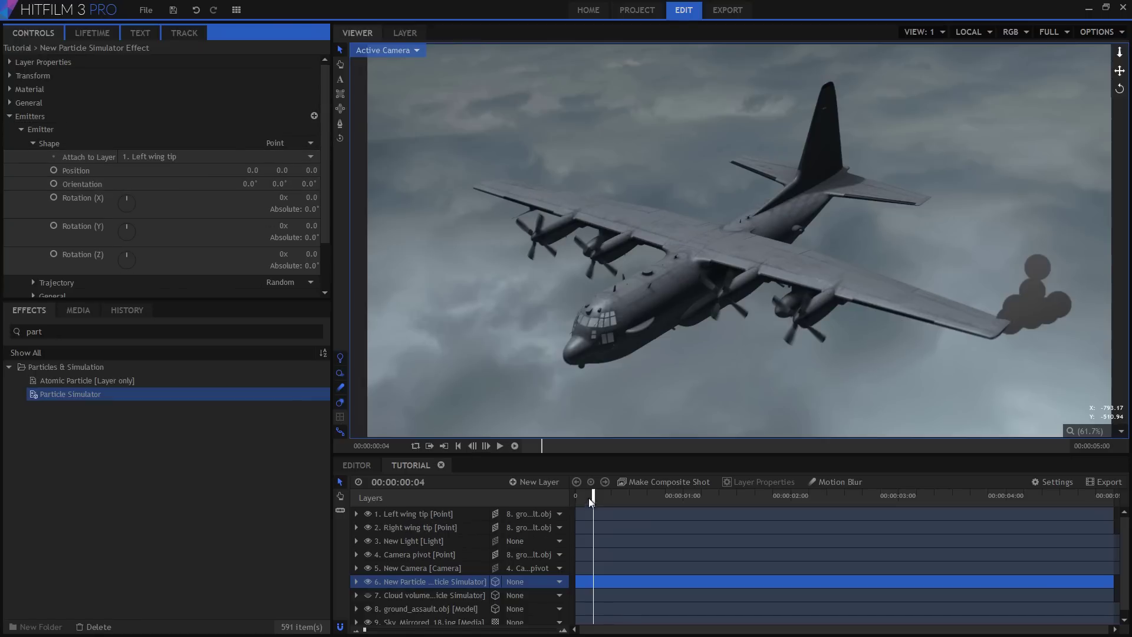
pyautogui.moveTo(593, 497); pyautogui.dragTo(652, 497)
# Step: Set the particle system's texture source to Built-in and choose the Smoke Thickness 4 texture
pyautogui.scroll(-1, 38, 277)
pyautogui.click(37, 272)
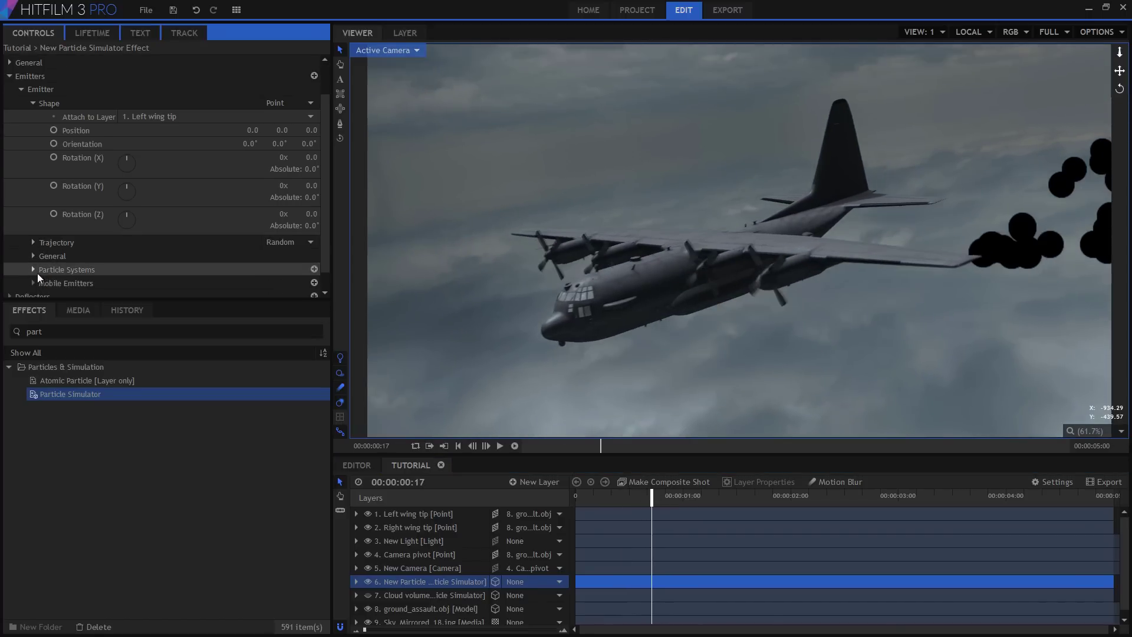
pyautogui.click(46, 283)
pyautogui.scroll(-2, 48, 283)
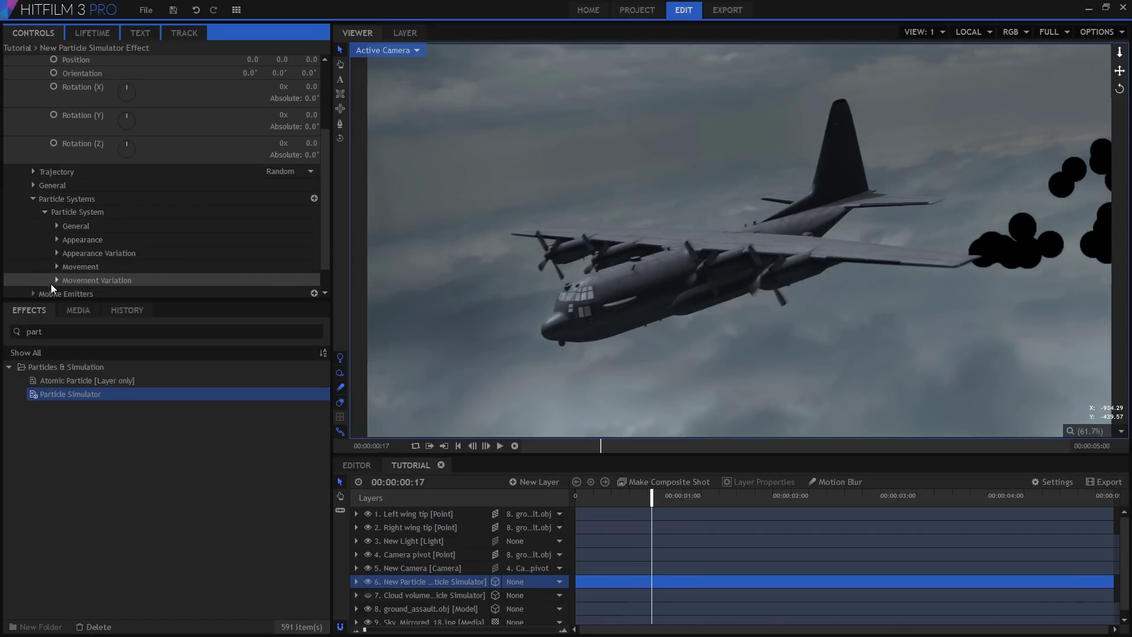
pyautogui.click(57, 239)
pyautogui.click(187, 254)
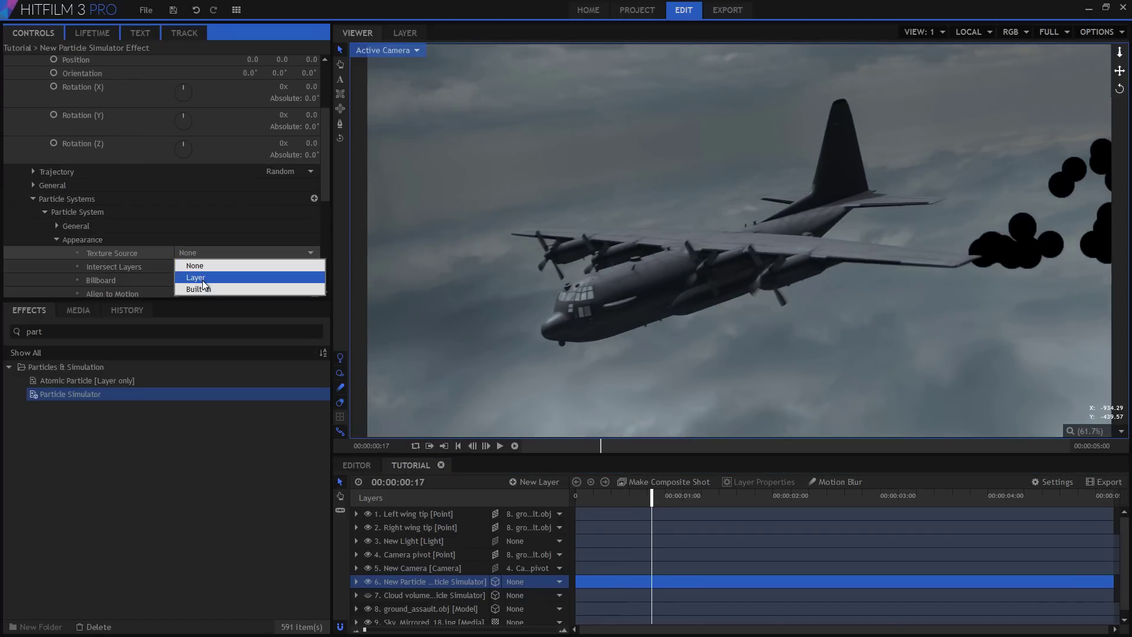
pyautogui.click(203, 288)
pyautogui.click(198, 268)
pyautogui.scroll(-5, 224, 441)
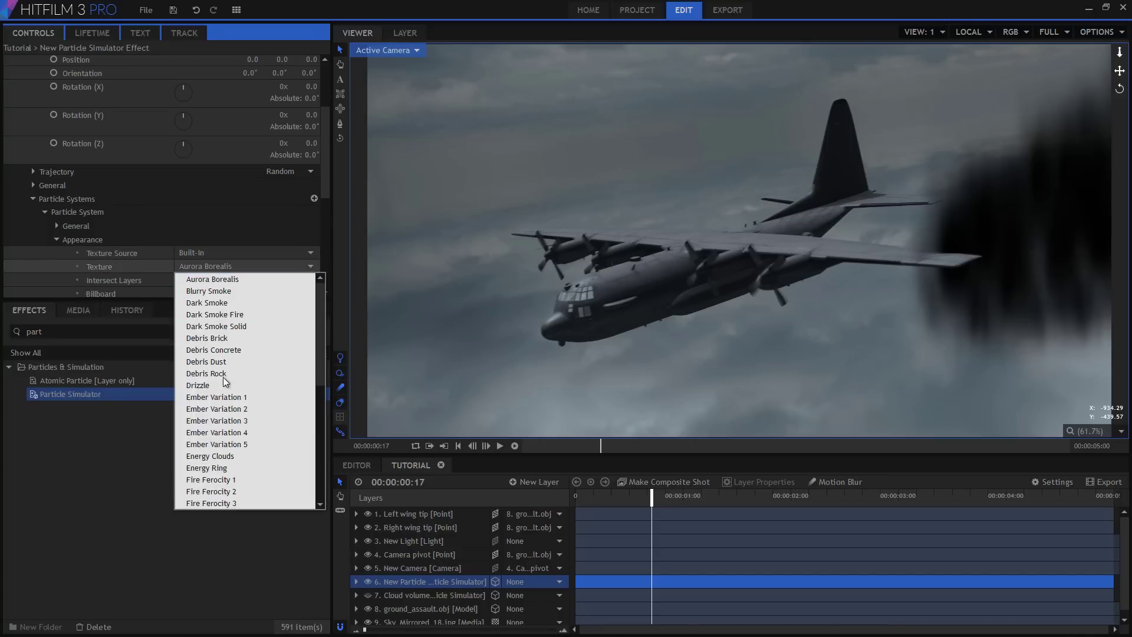
pyautogui.scroll(-4, 223, 443)
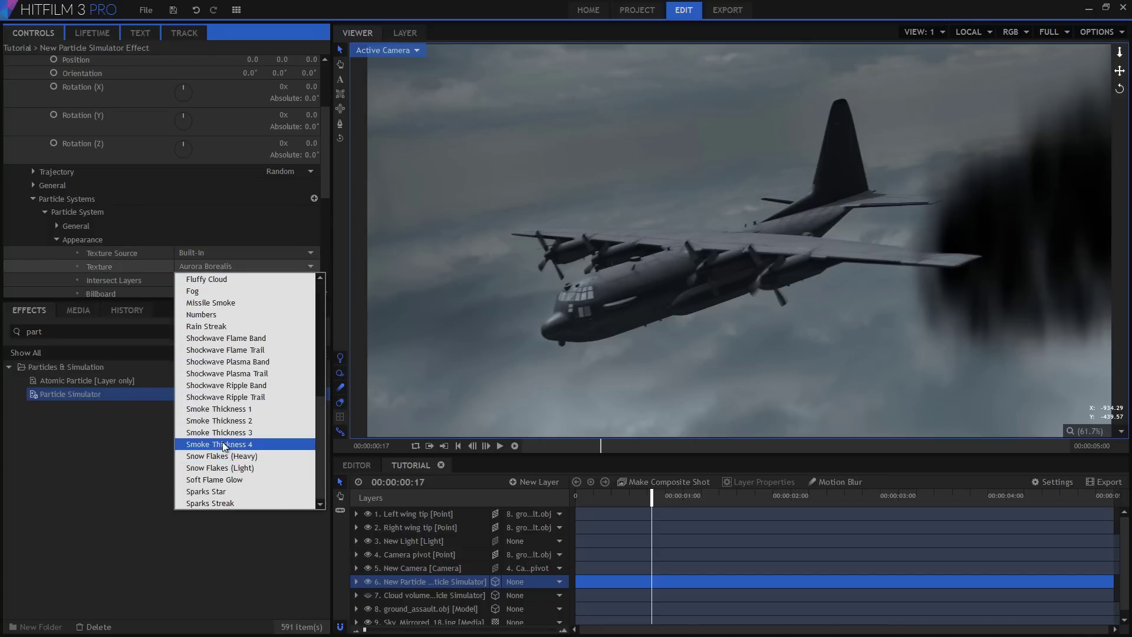
pyautogui.click(227, 444)
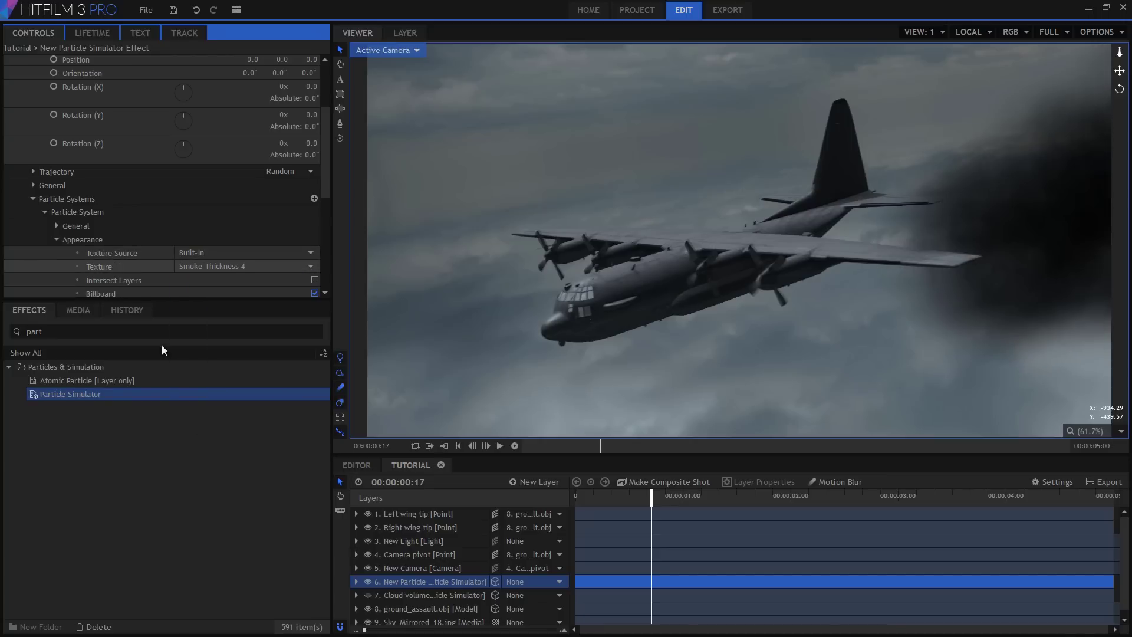
# Step: Set the particle system's movement speed to 0
pyautogui.scroll(-2, 129, 247)
pyautogui.scroll(-5, 97, 225)
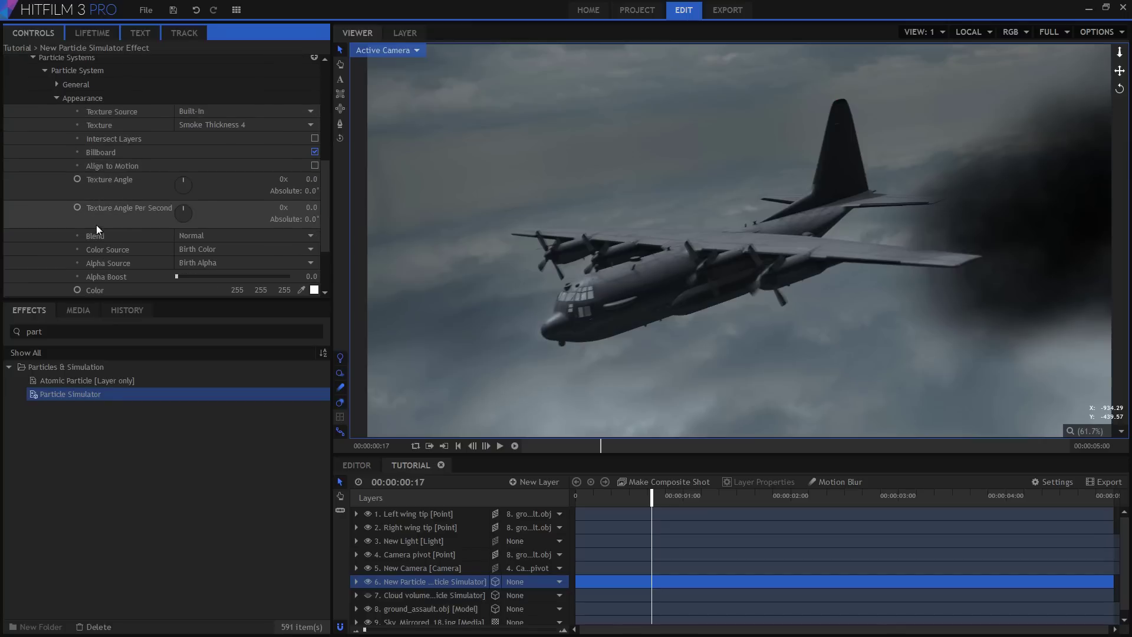
pyautogui.scroll(-1, 93, 230)
pyautogui.click(59, 236)
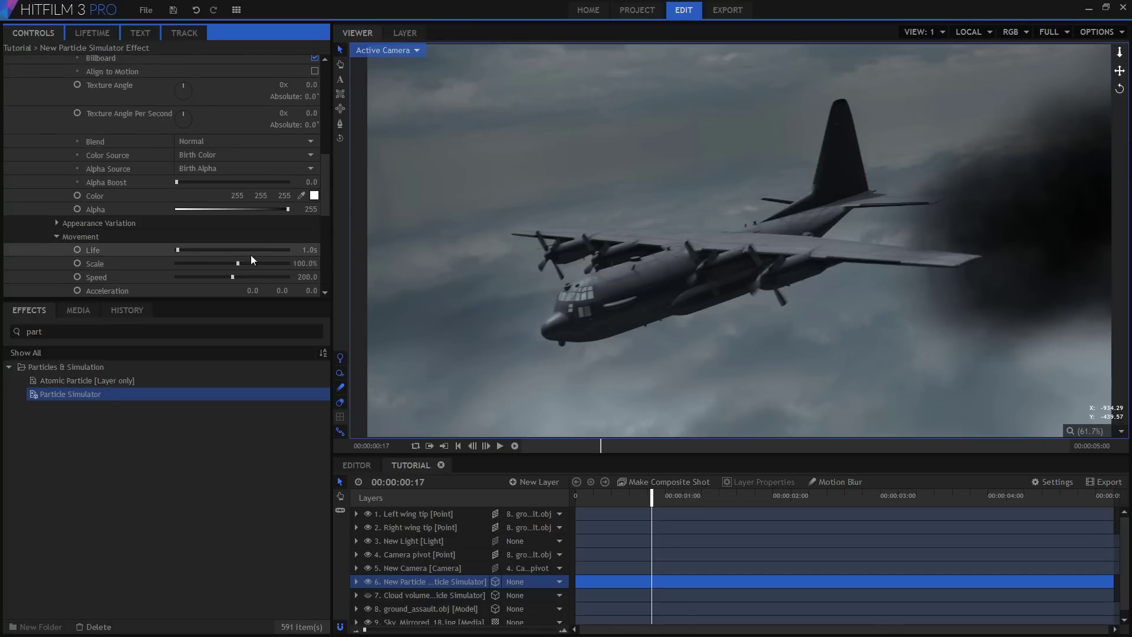
pyautogui.click(307, 276)
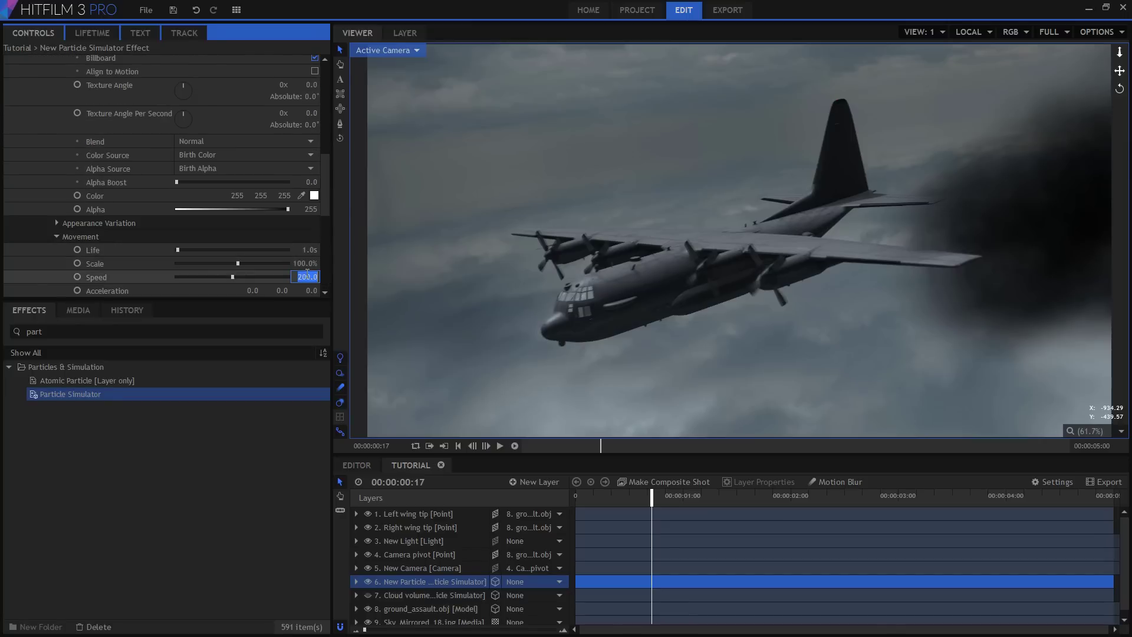
pyautogui.write('0')
pyautogui.press('Return')
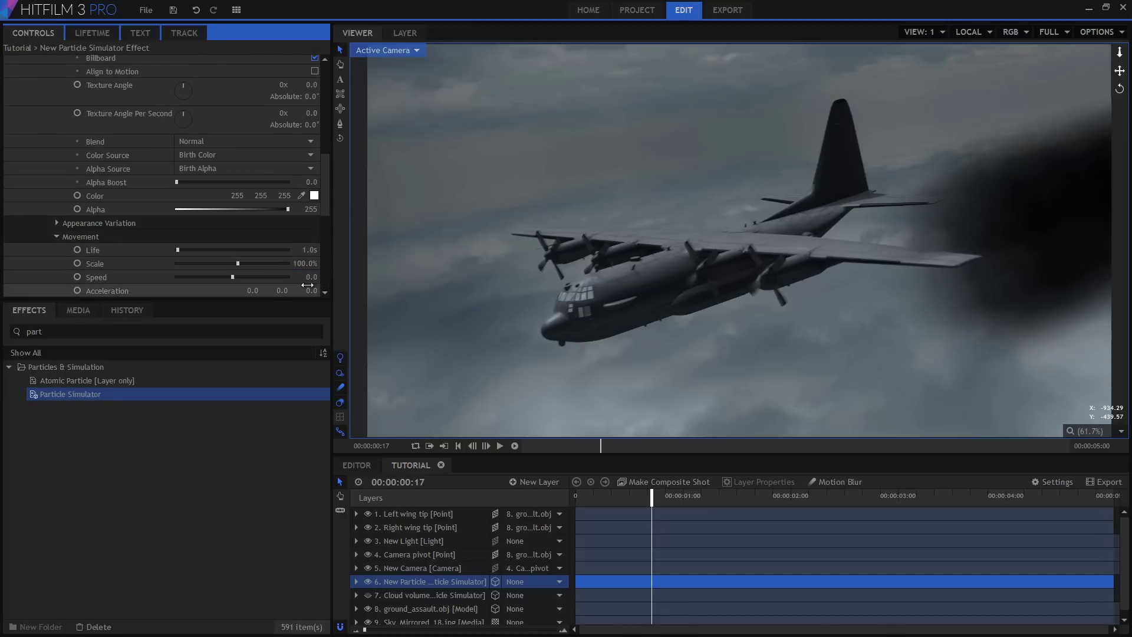
# Step: Set the particles' life to 5 seconds and scale to 2%, and preview the trail up to 00:00:01:08
pyautogui.click(311, 250)
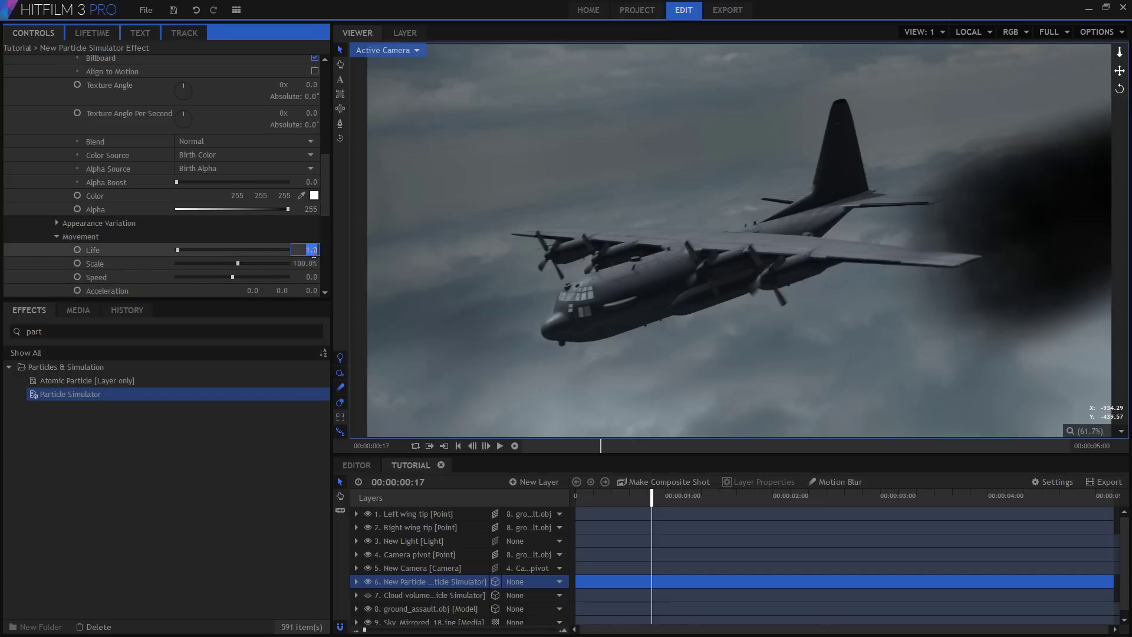
pyautogui.click(306, 263)
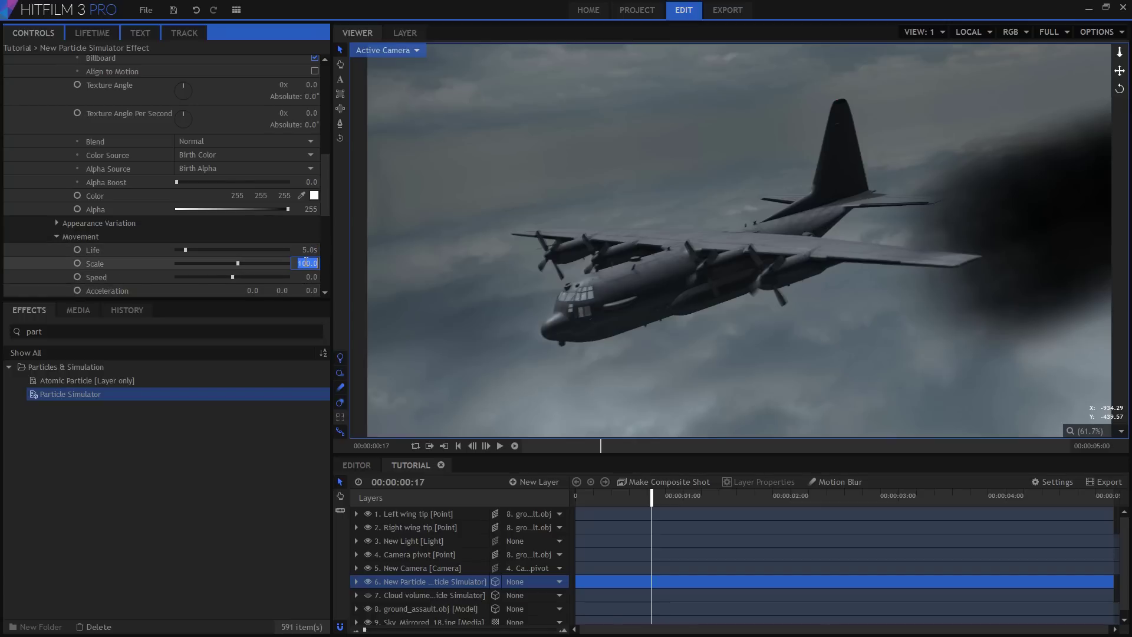
pyautogui.write('2')
pyautogui.press('Return')
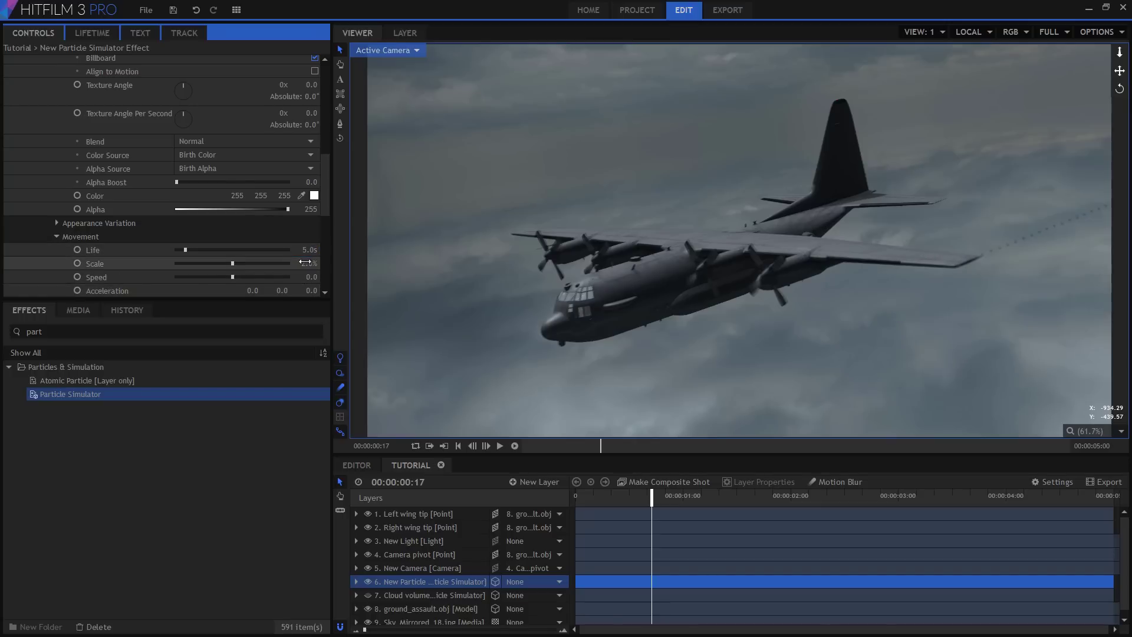
pyautogui.moveTo(601, 507); pyautogui.dragTo(773, 498)
pyautogui.moveTo(797, 496); pyautogui.dragTo(729, 521)
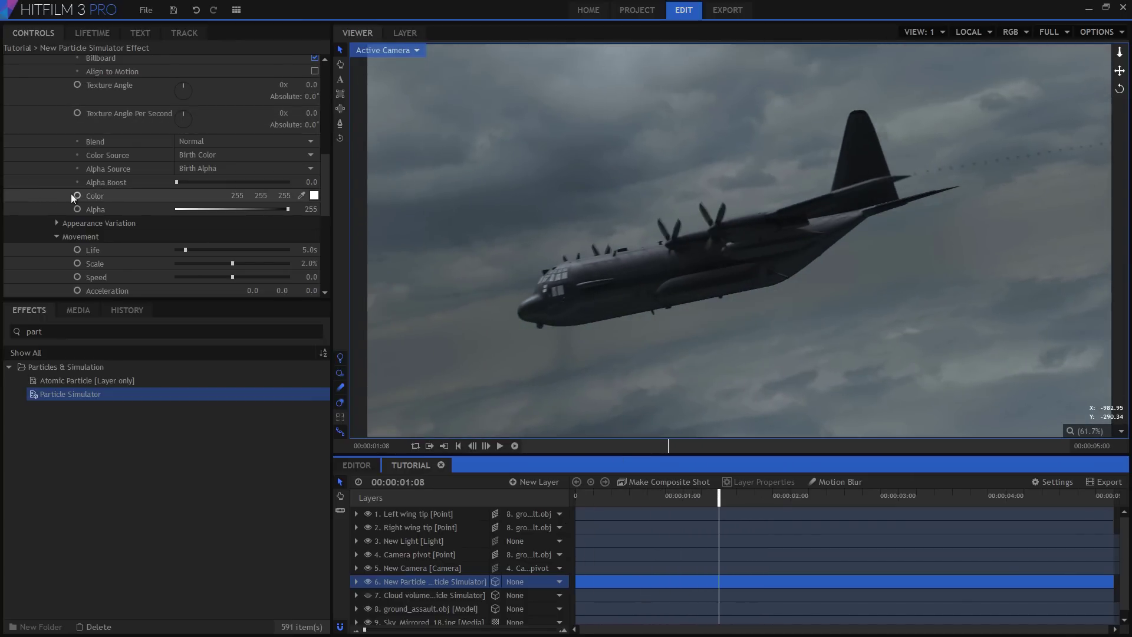
# Step: Set the particle system's Particles Per Second to 200
pyautogui.scroll(5, 67, 196)
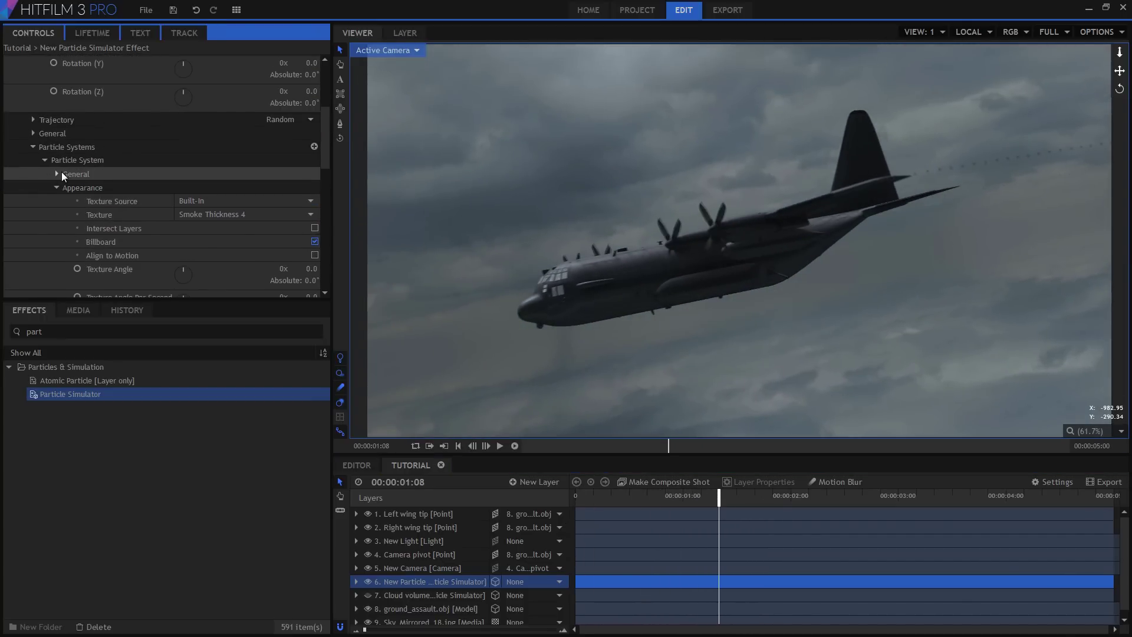
pyautogui.click(58, 174)
pyautogui.scroll(-2, 129, 206)
pyautogui.click(309, 152)
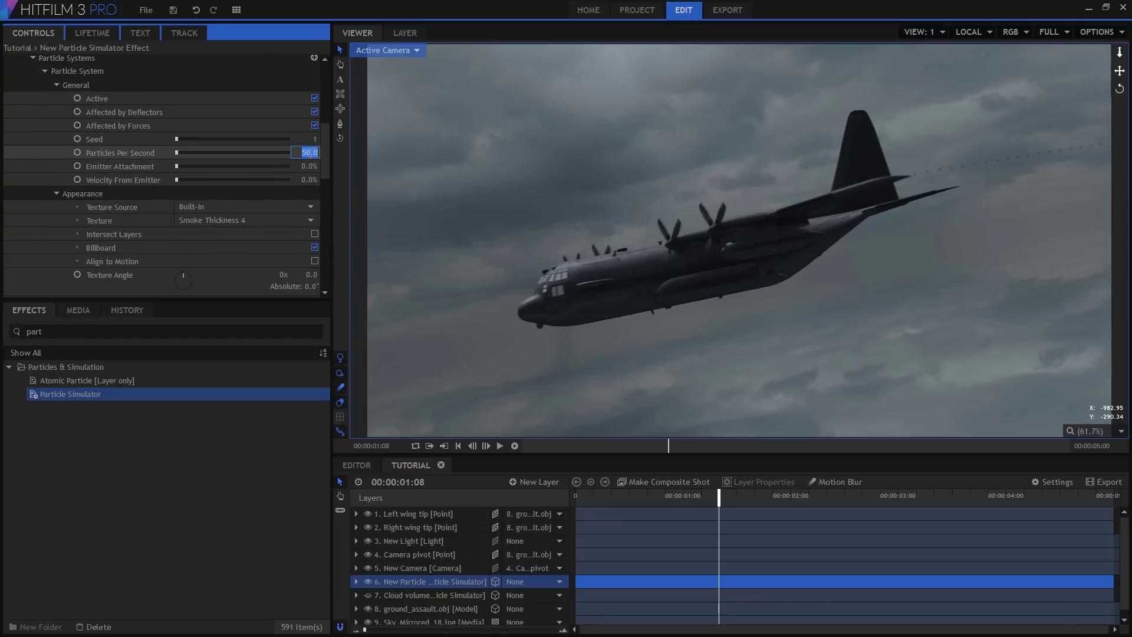
pyautogui.write('200')
pyautogui.press('Return')
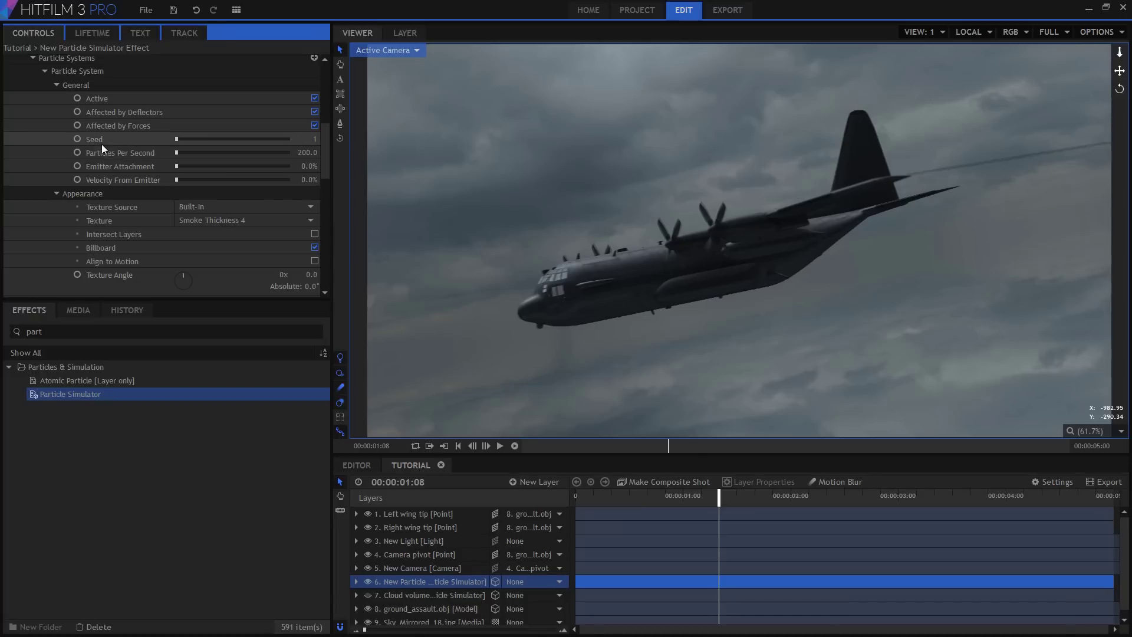
# Step: Dock the Lifetime panel alongside the Effects panel and load the new simulator's Particle System into it
pyautogui.click(87, 33)
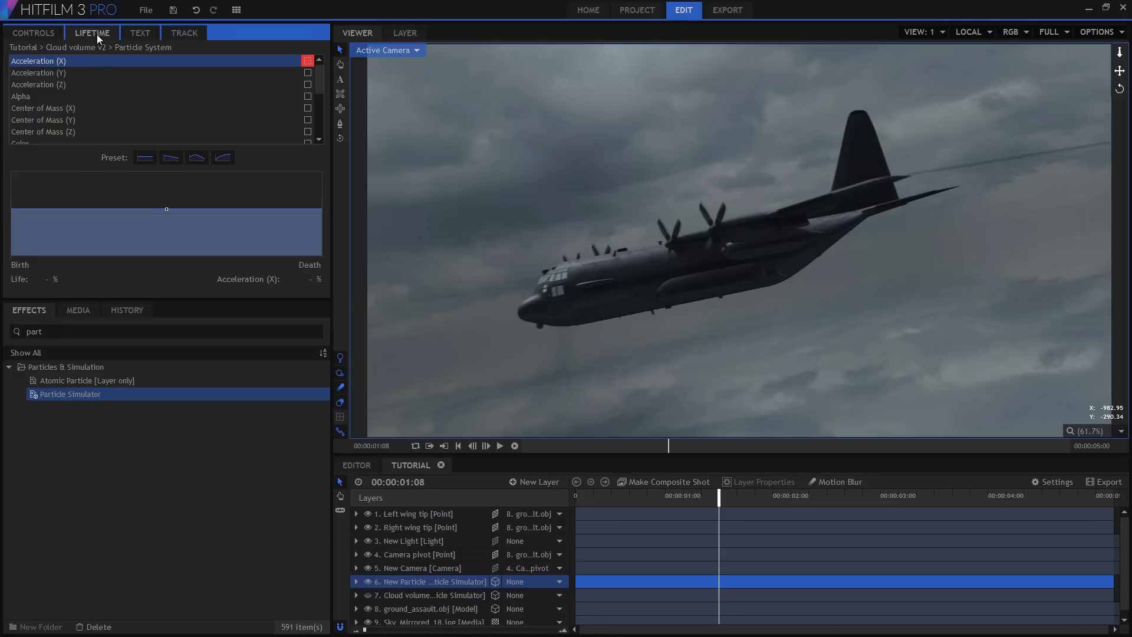
pyautogui.moveTo(97, 34); pyautogui.dragTo(195, 314)
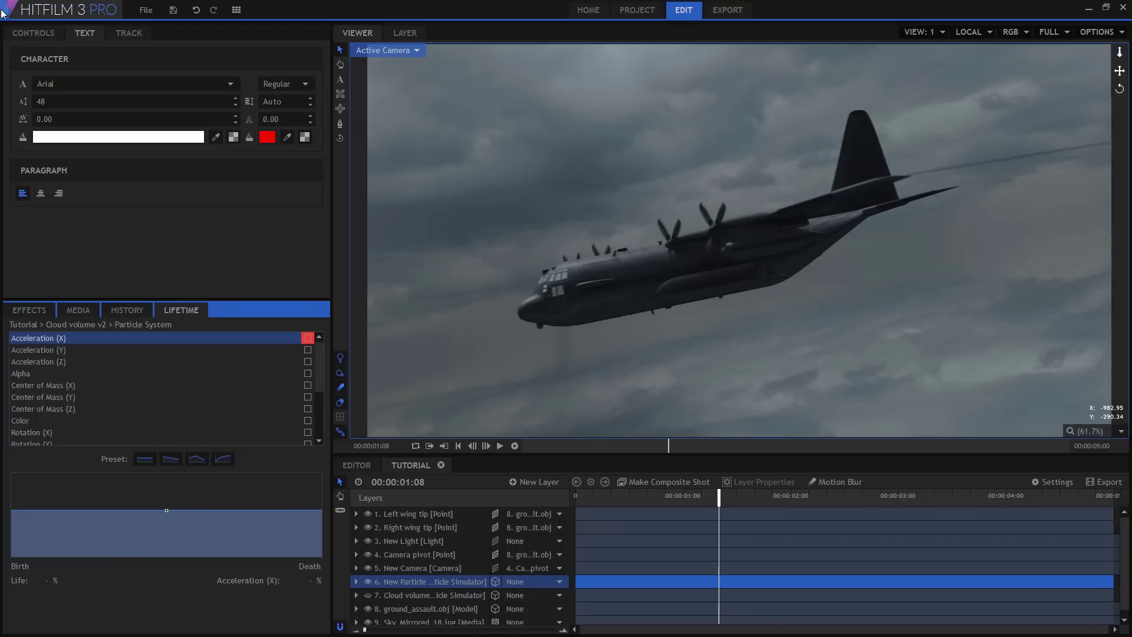
pyautogui.click(27, 30)
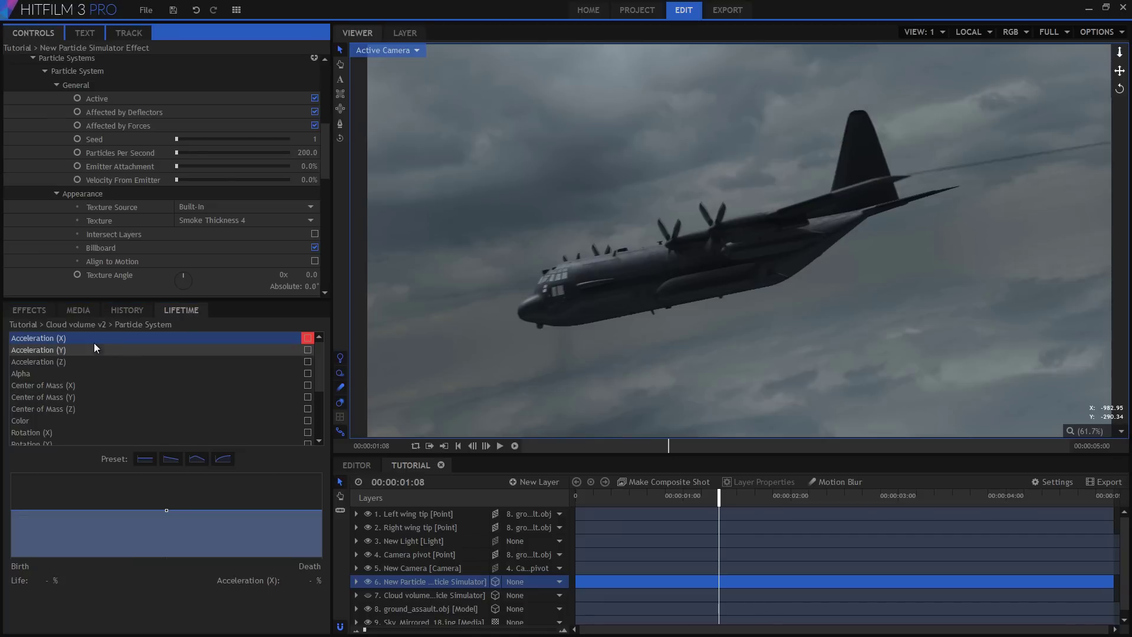
pyautogui.click(79, 70)
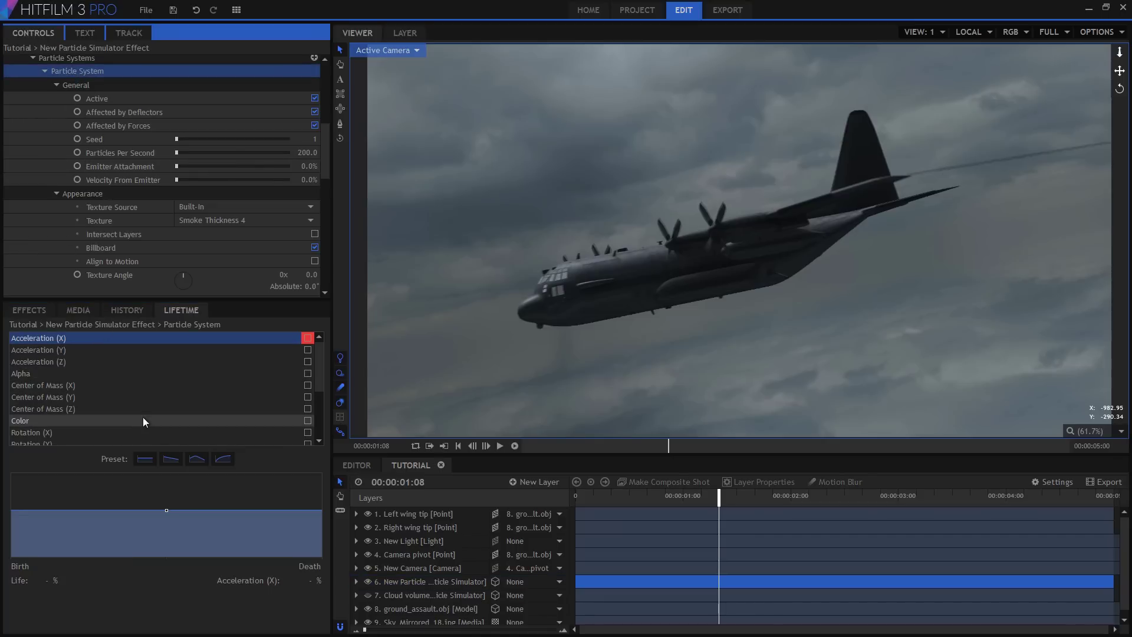
# Step: At 00:00:00:16, give the particles' Alpha a lifetime gradient fading from white at birth to black at 100%
pyautogui.click(608, 496)
pyautogui.moveTo(607, 496); pyautogui.dragTo(647, 510)
pyautogui.click(61, 376)
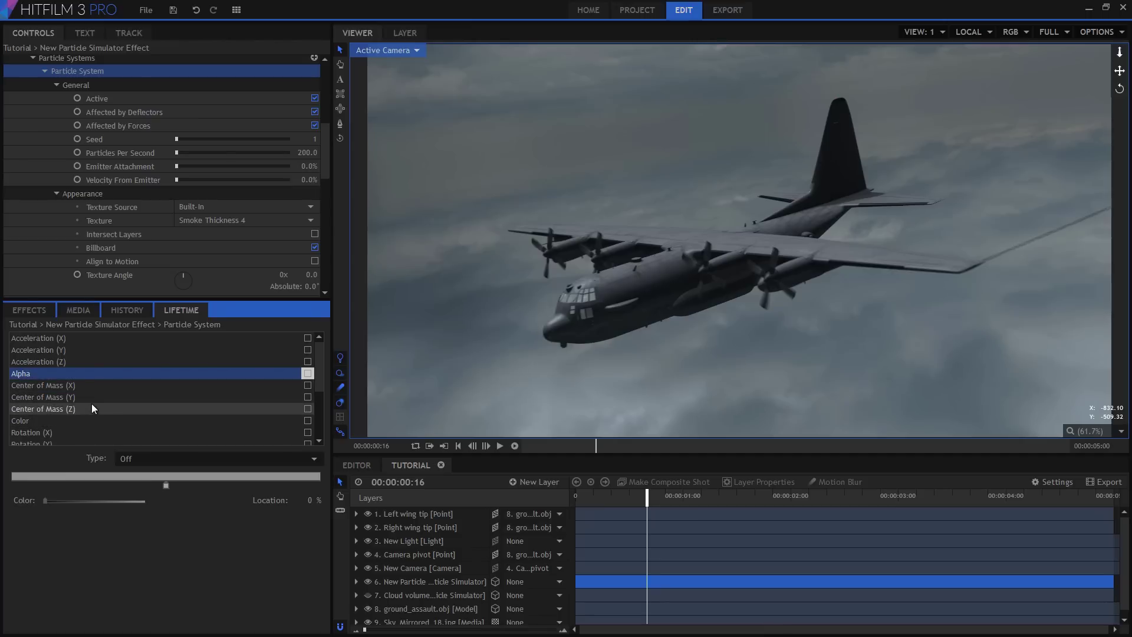
pyautogui.click(165, 459)
pyautogui.click(167, 484)
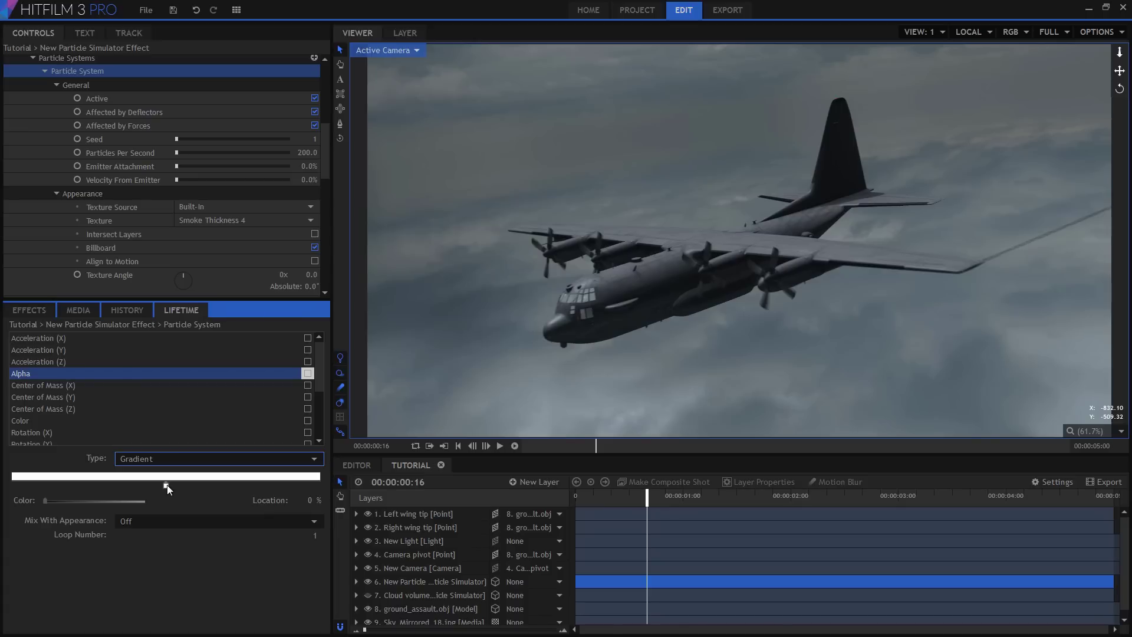
pyautogui.moveTo(165, 487); pyautogui.dragTo(19, 490)
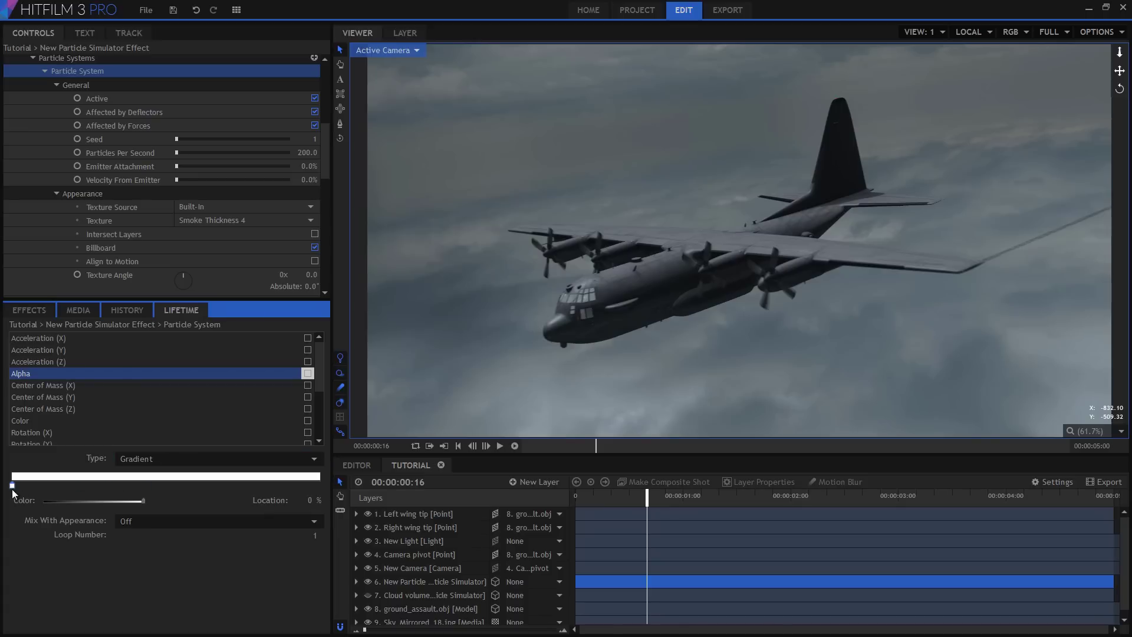
pyautogui.click(313, 485)
pyautogui.moveTo(144, 502); pyautogui.dragTo(30, 514)
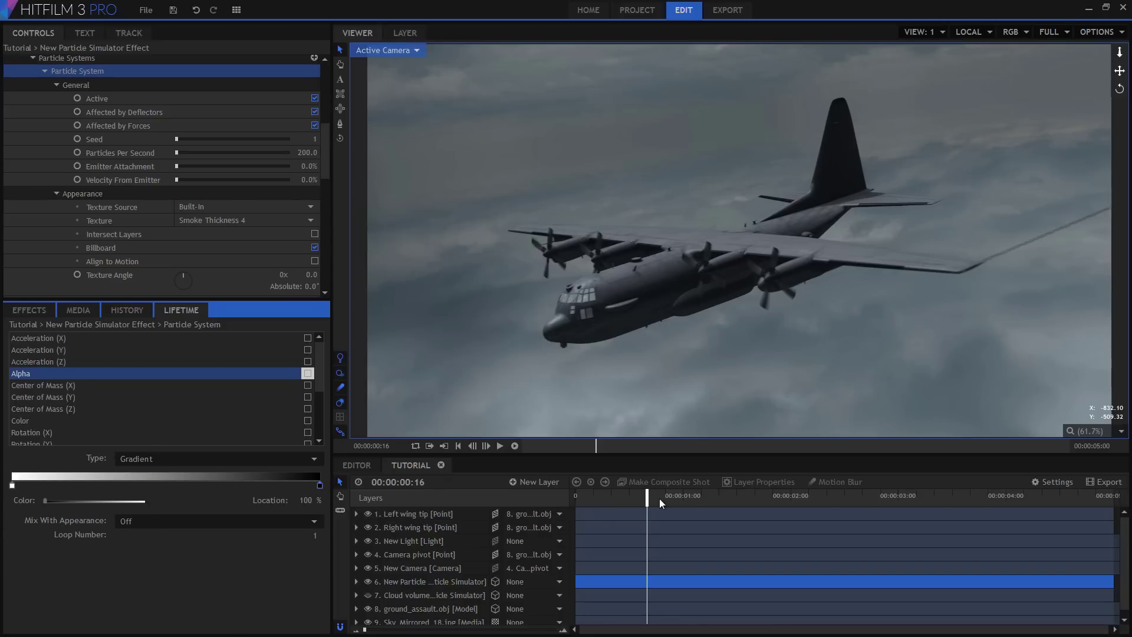
# Step: Shape the particles' Scale lifetime curve with points at birth and death, reducing the death value to 95%
pyautogui.scroll(-3, 62, 412)
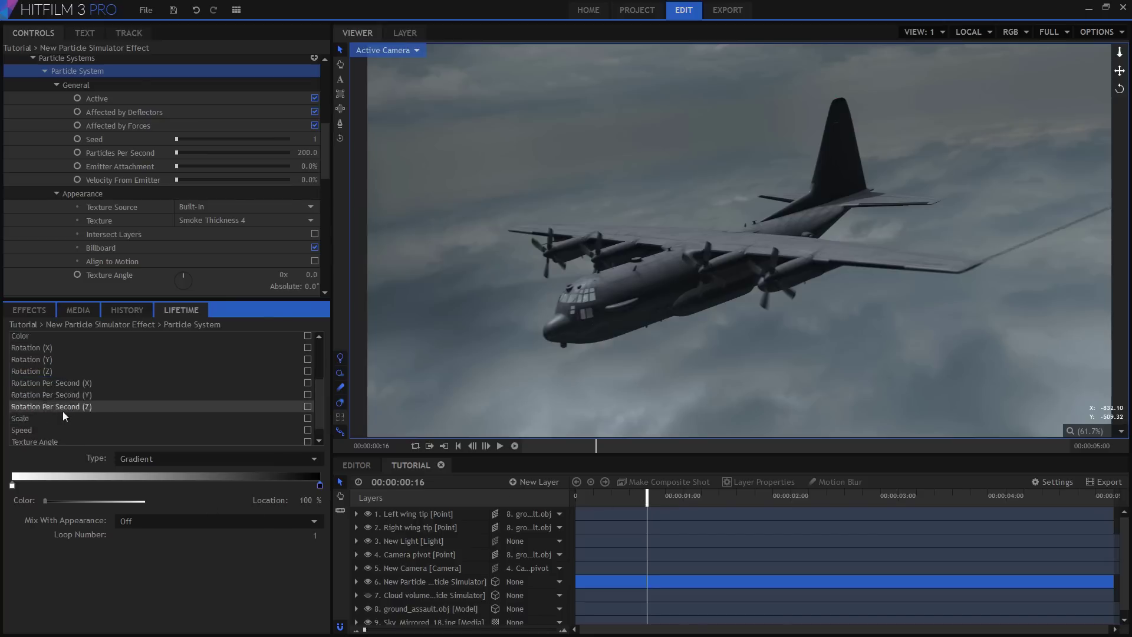
pyautogui.scroll(-1, 59, 410)
pyautogui.click(54, 405)
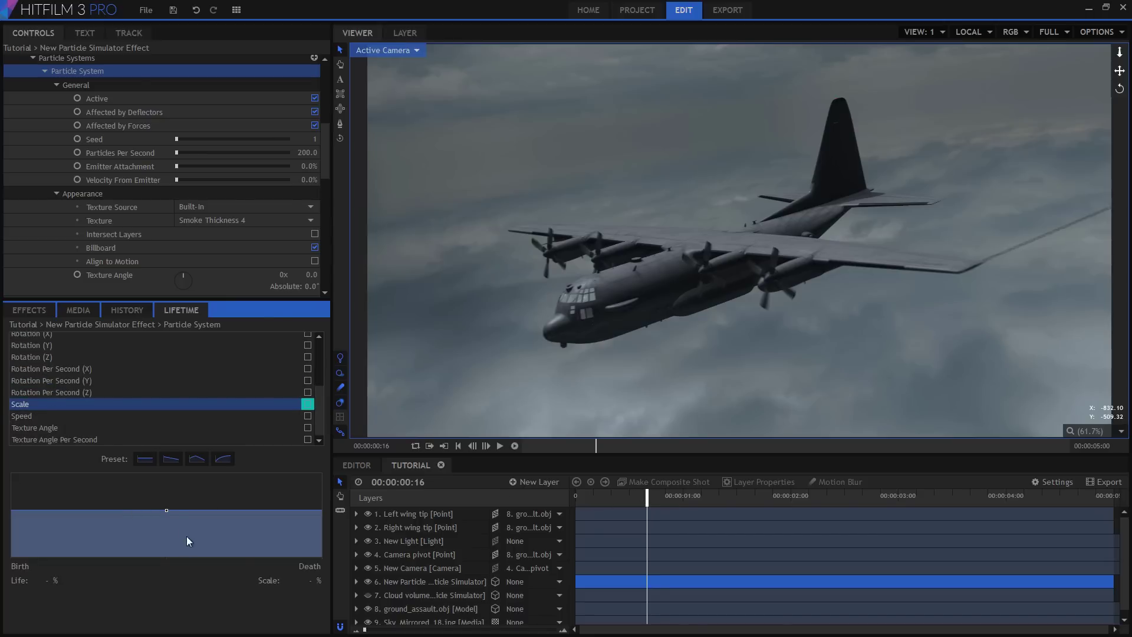
pyautogui.click(166, 511)
pyautogui.moveTo(51, 575); pyautogui.dragTo(45, 579)
pyautogui.click(322, 510)
pyautogui.click(305, 580)
pyautogui.write('95')
pyautogui.press('Return')
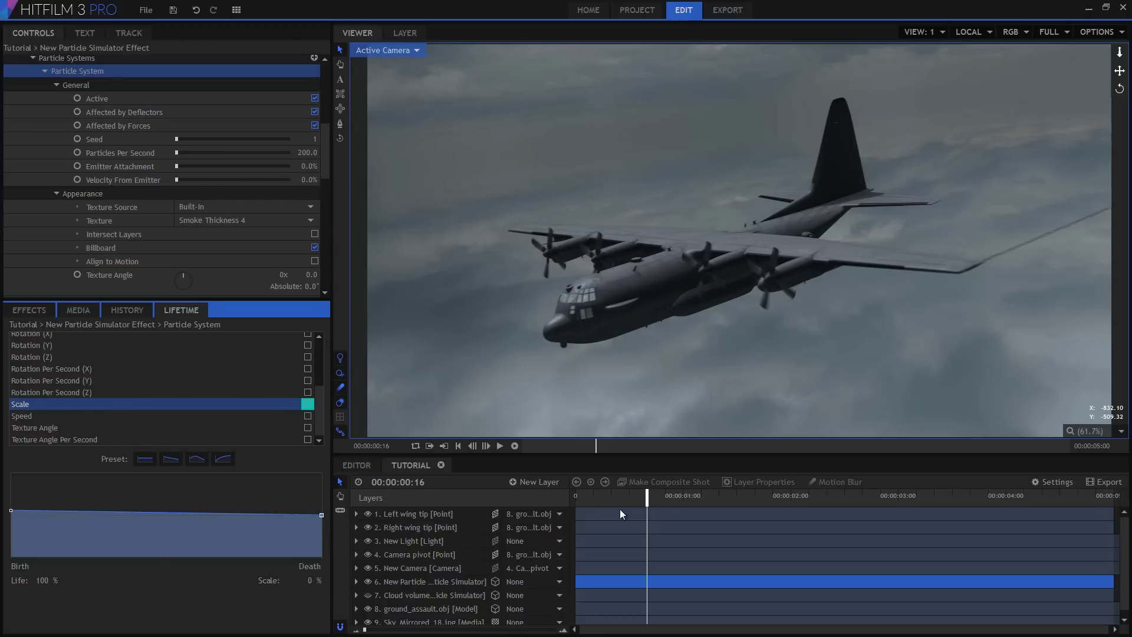
# Step: Switch the viewer to the Top view at 00:00:01:05, hide the grid and frame the aircraft with its trail
pyautogui.moveTo(628, 499)
pyautogui.mouseDown()
pyautogui.moveTo(1115, 492)
pyautogui.moveTo(646, 495)
pyautogui.mouseUp()
pyautogui.click(405, 51)
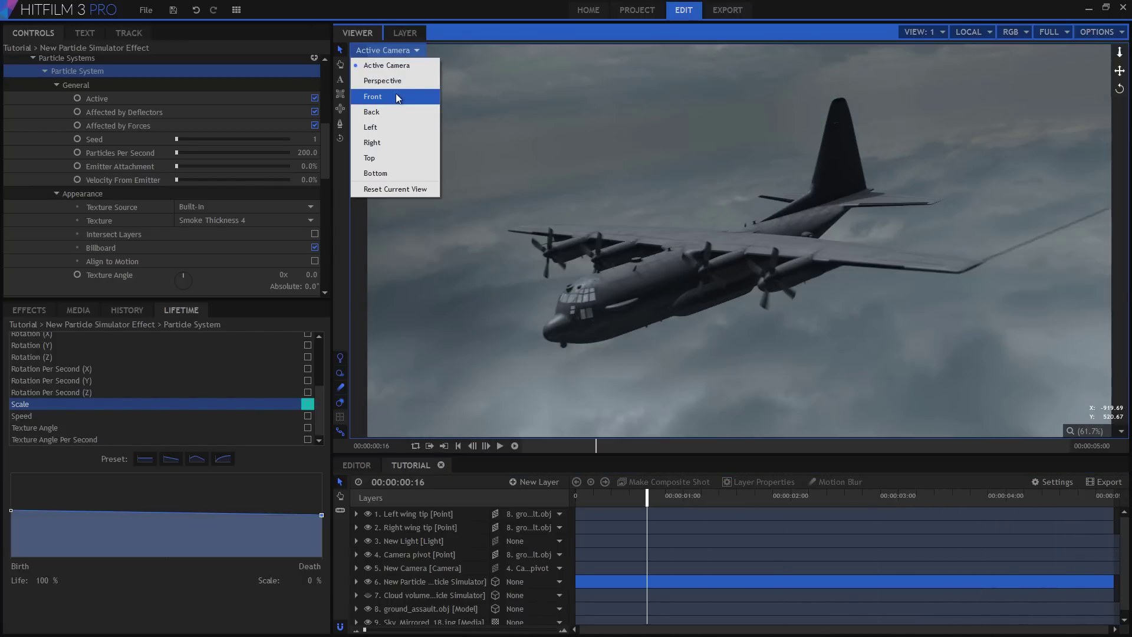
pyautogui.click(388, 157)
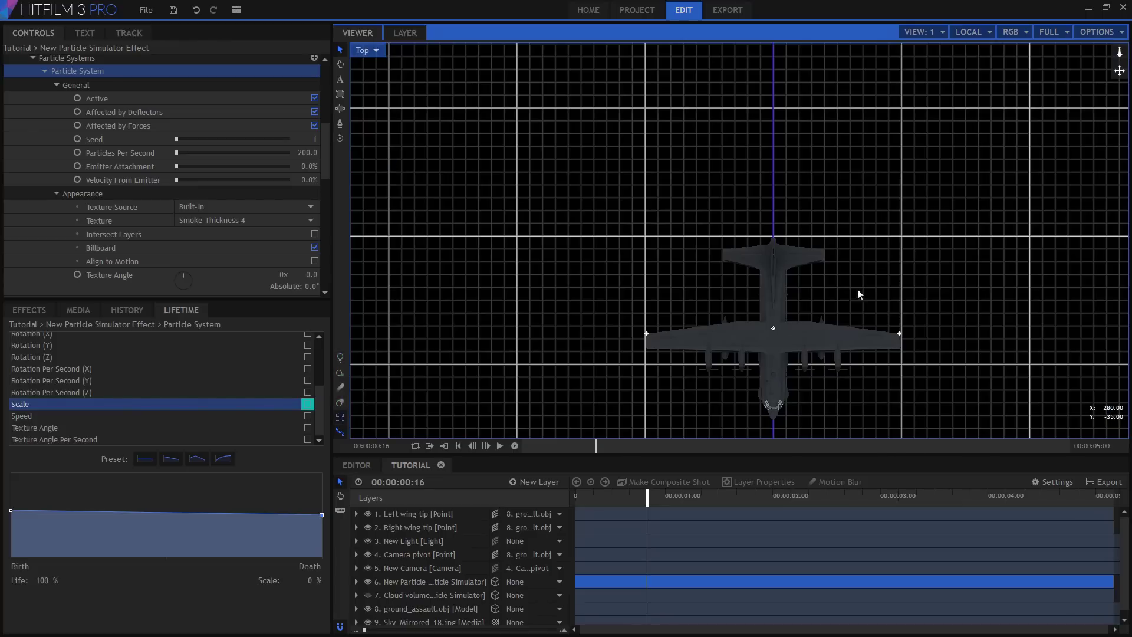
pyautogui.moveTo(644, 499); pyautogui.dragTo(705, 496)
pyautogui.click(340, 418)
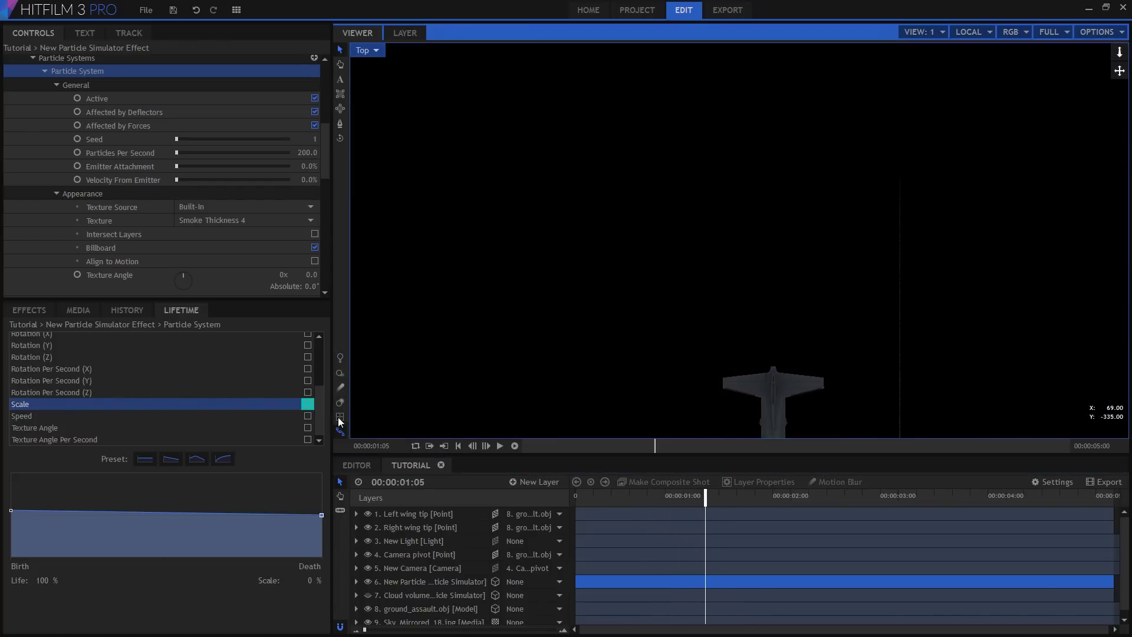
pyautogui.scroll(3, 762, 277)
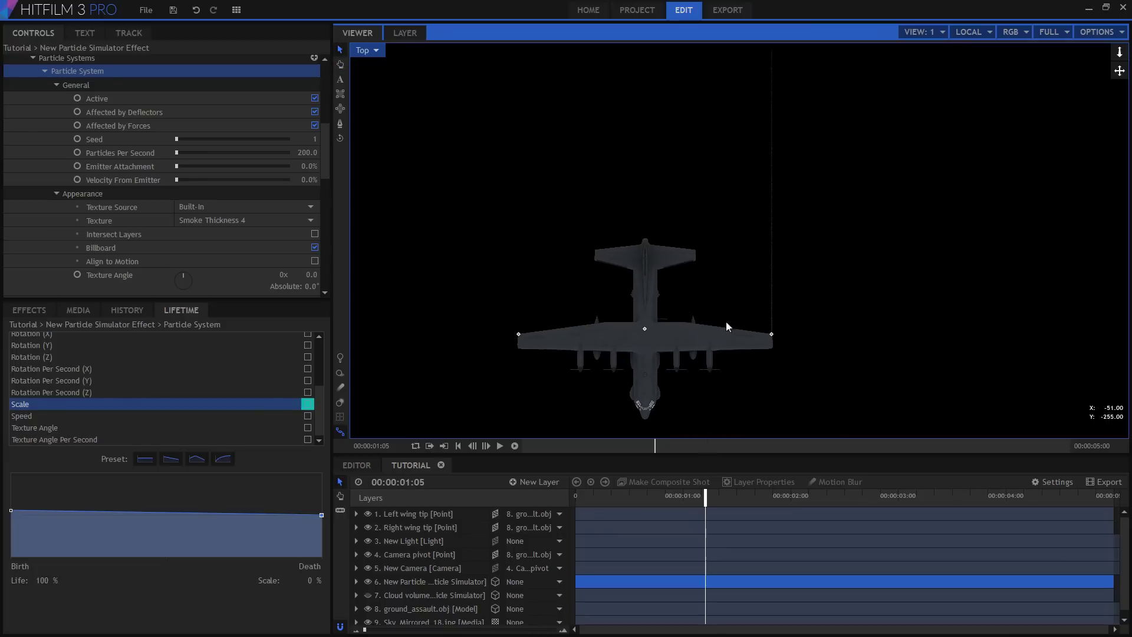
# Step: Return the viewer from the Top view to the Active Camera and move the playhead to 00:00:00:05
pyautogui.scroll(3, 762, 236)
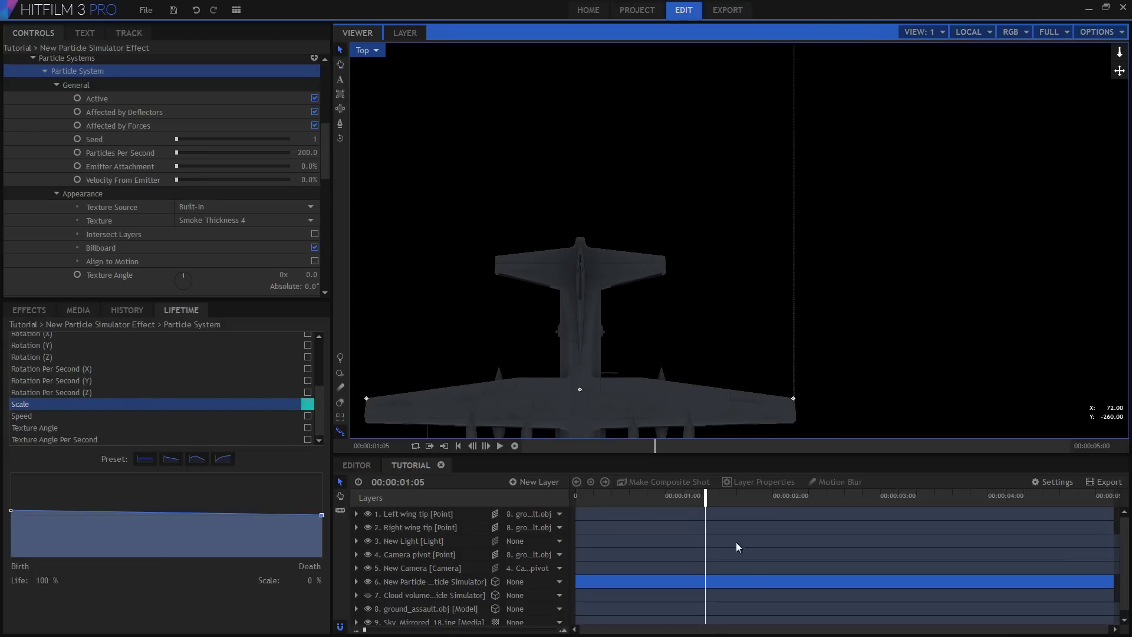
pyautogui.moveTo(625, 497); pyautogui.dragTo(661, 514)
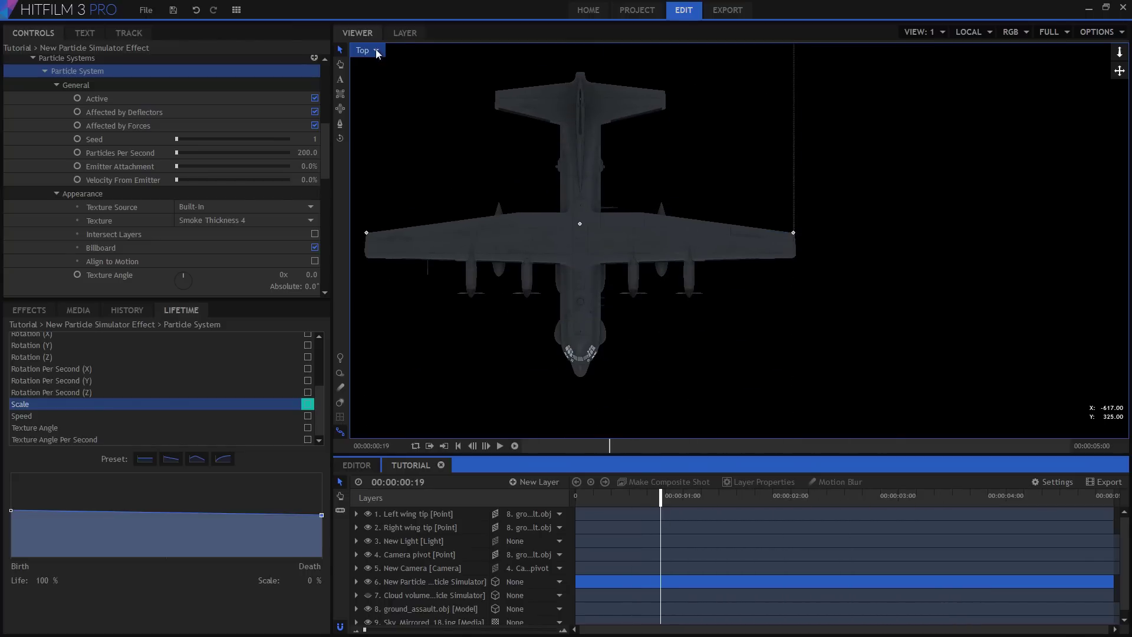
pyautogui.click(366, 51)
pyautogui.click(387, 65)
pyautogui.click(599, 496)
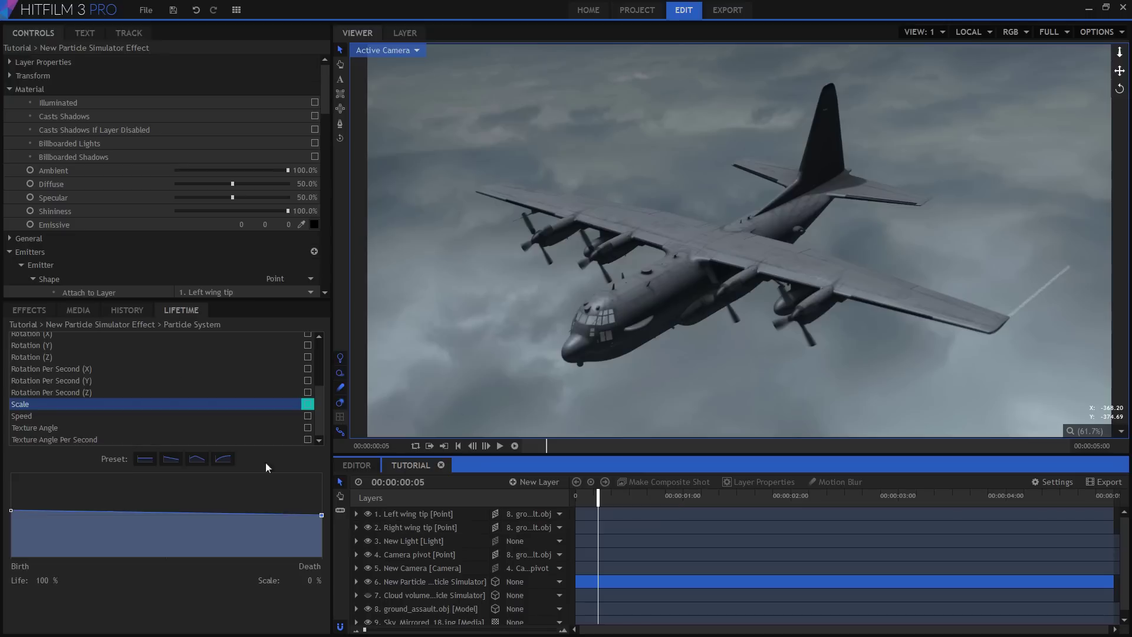
# Step: Duplicate the particle simulator's emitter and attach the copy's shape to the Right wing tip layer
pyautogui.click(9, 90)
pyautogui.click(9, 90)
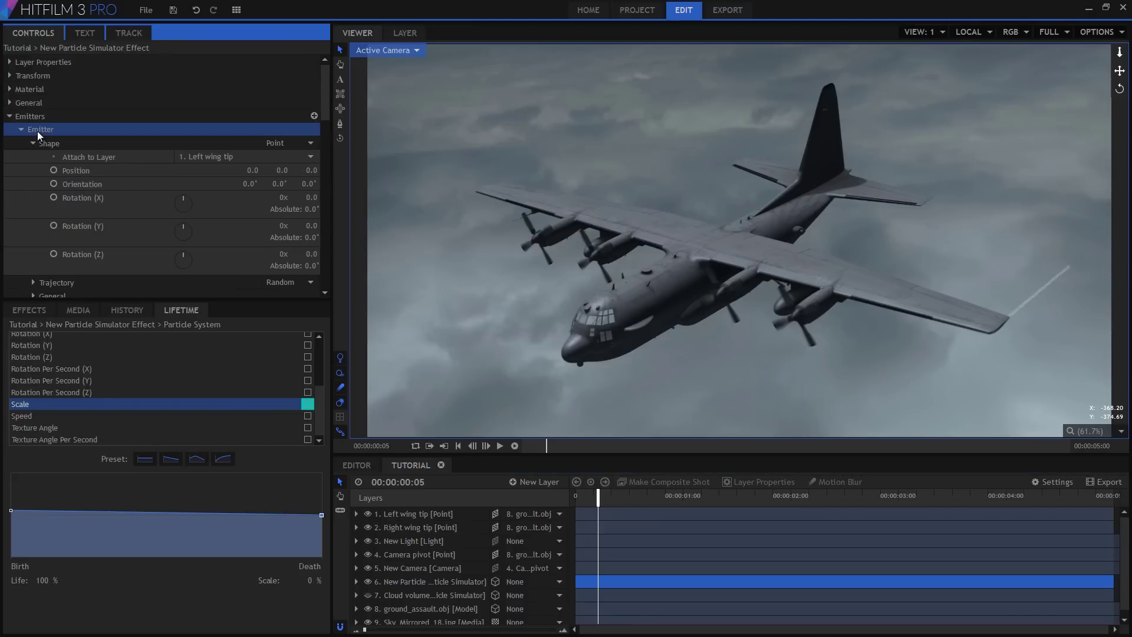
pyautogui.click(21, 130)
pyautogui.hotkey('ctrl', 'd')
pyautogui.click(30, 143)
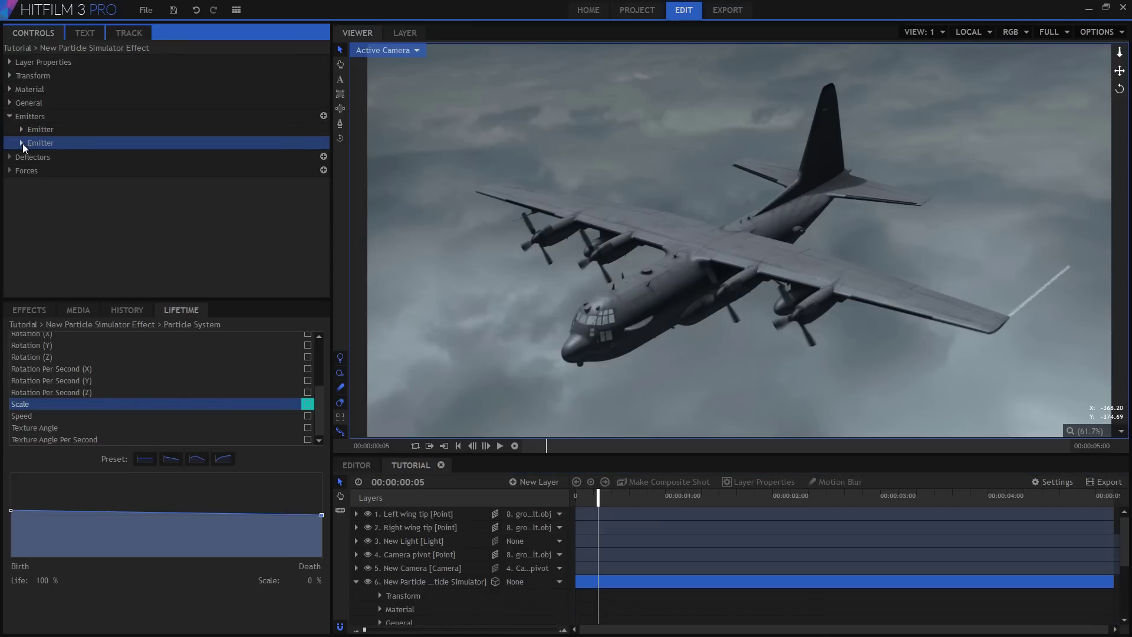
pyautogui.click(22, 143)
pyautogui.click(32, 157)
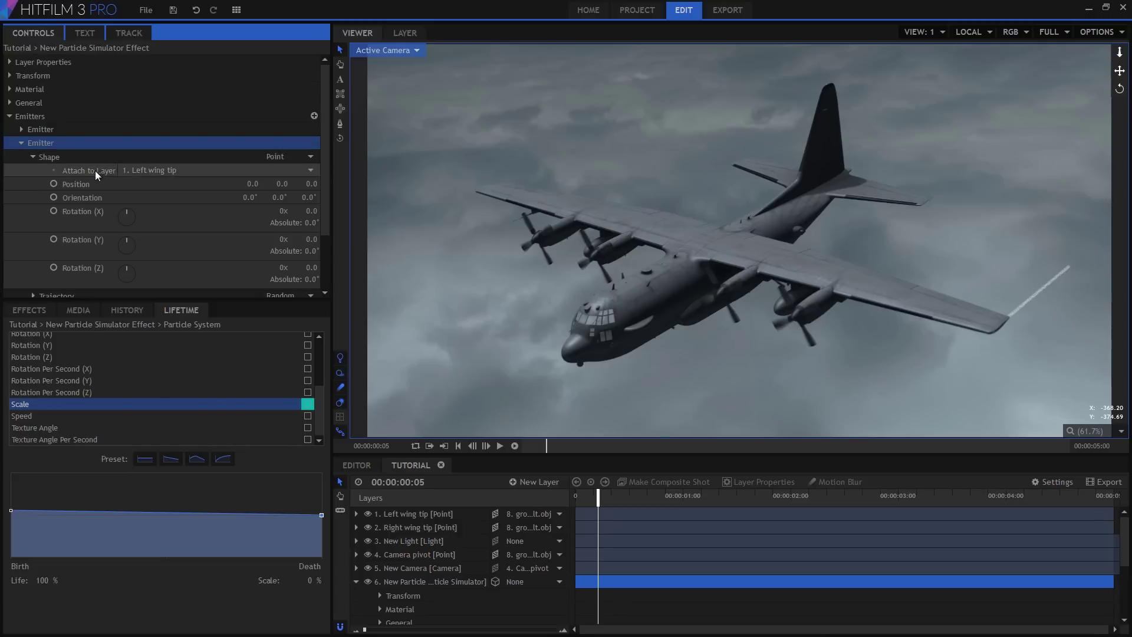
pyautogui.click(161, 170)
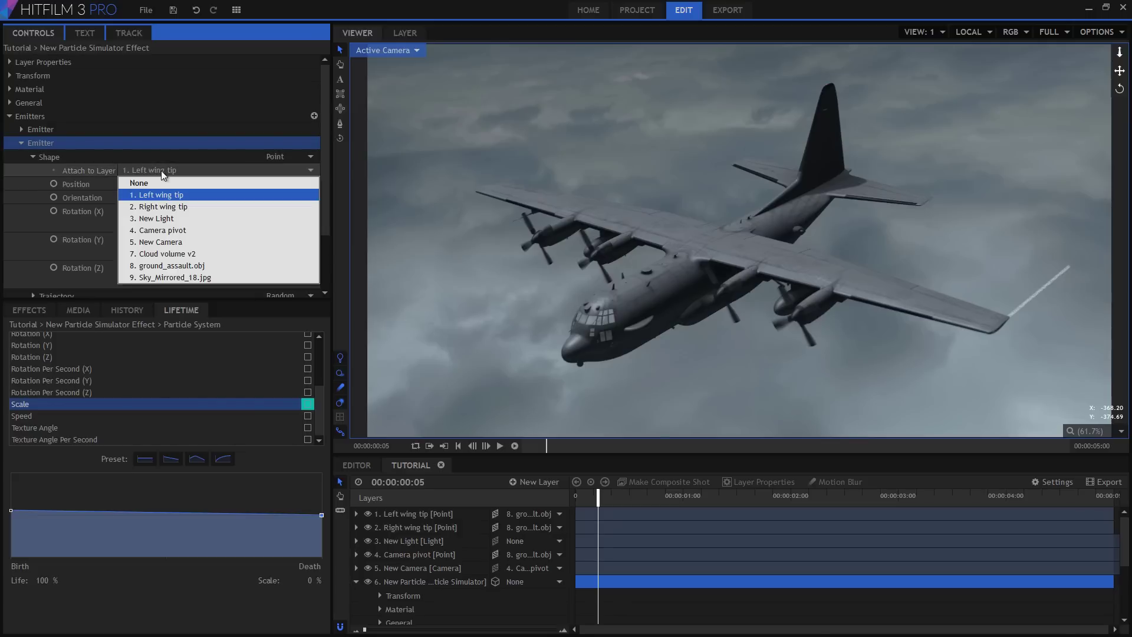
pyautogui.click(169, 207)
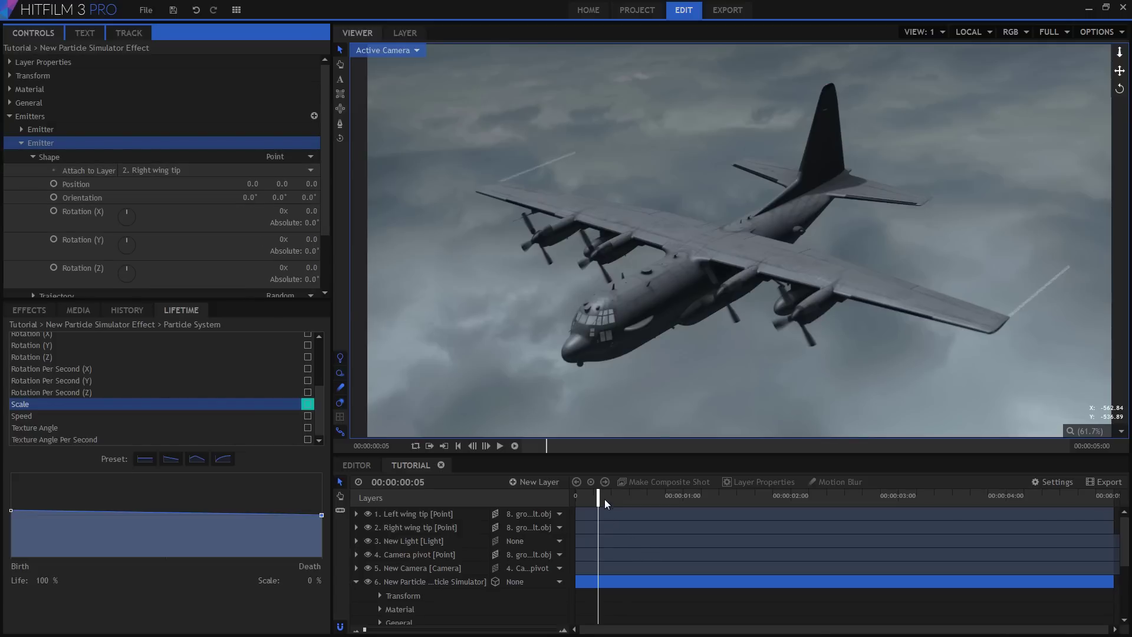
# Step: Collapse the new particle simulator layer and turn the Cloud volume v2 layer's visibility back on
pyautogui.moveTo(604, 499); pyautogui.dragTo(364, 582)
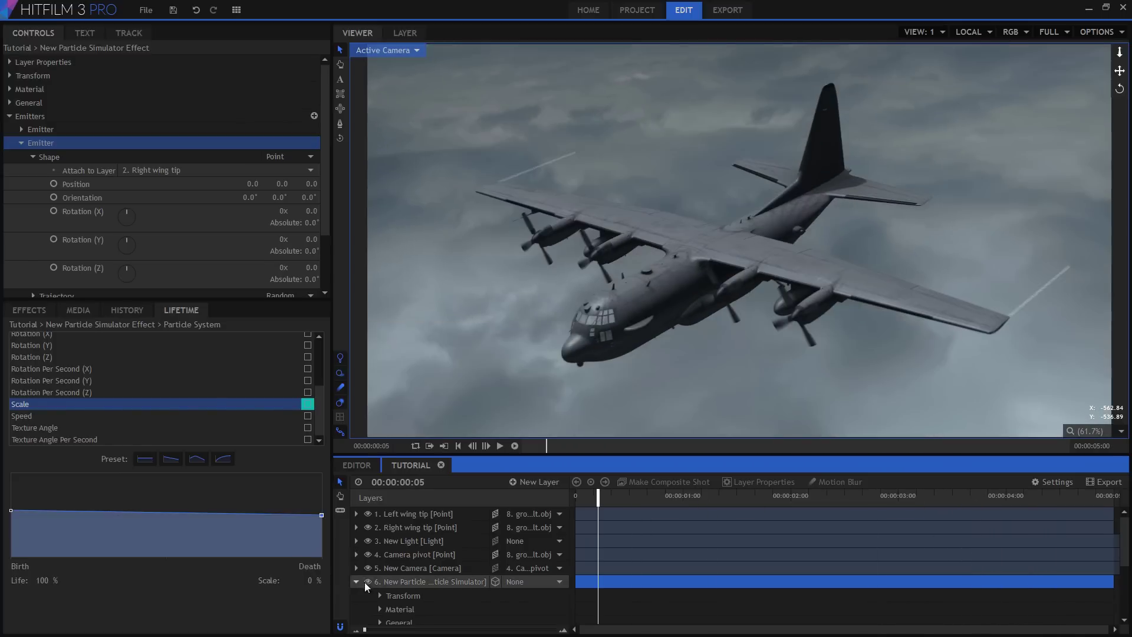
pyautogui.click(357, 581)
pyautogui.click(368, 595)
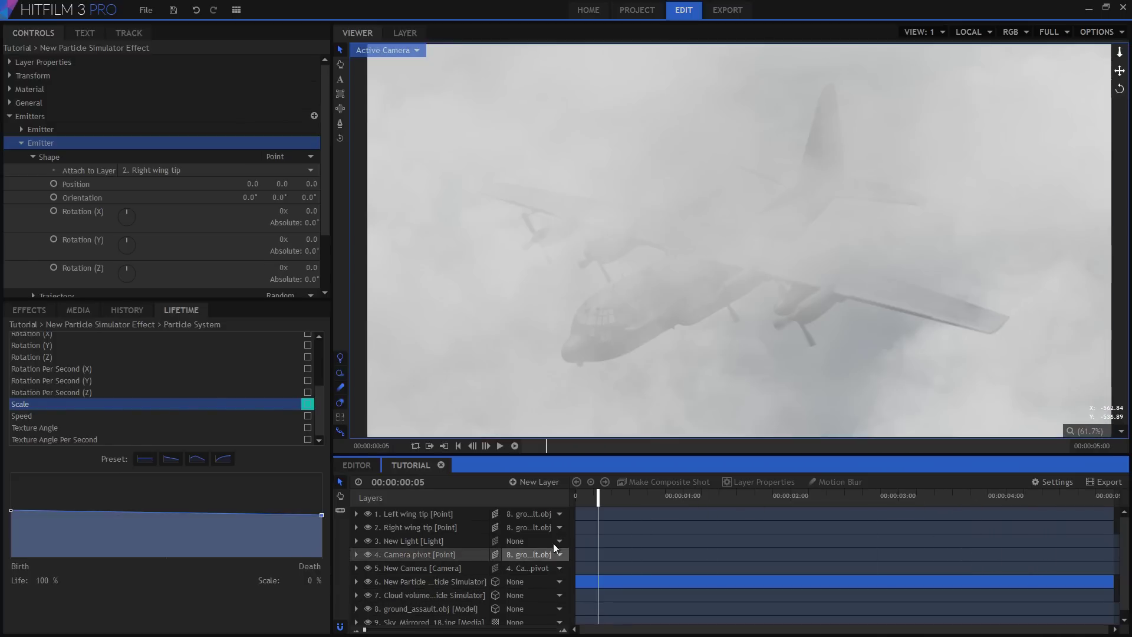
pyautogui.click(601, 497)
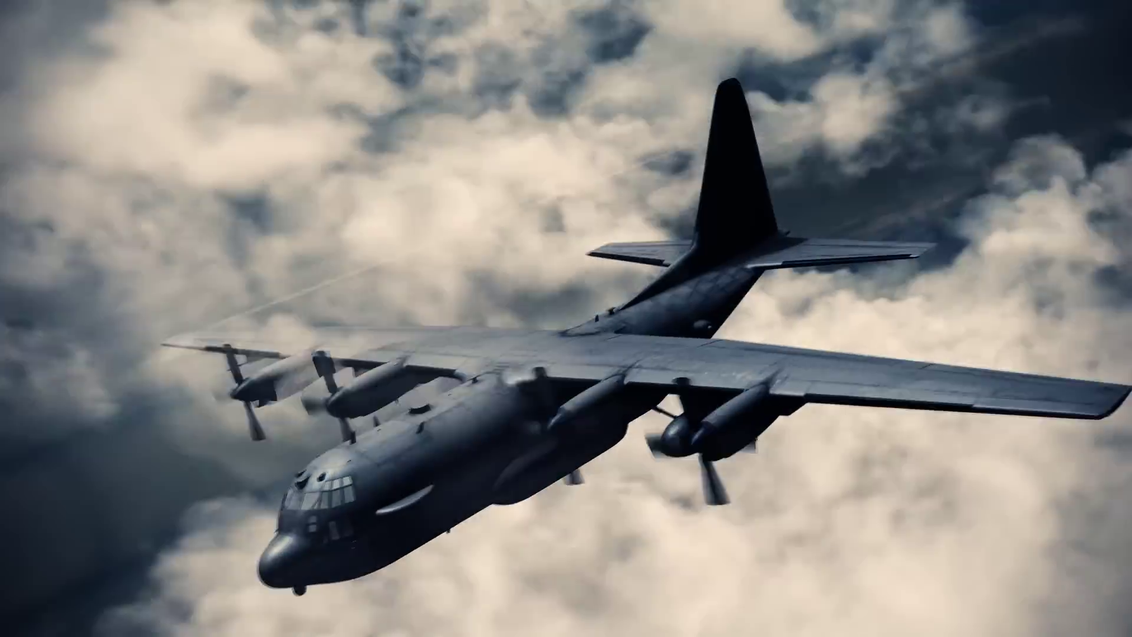